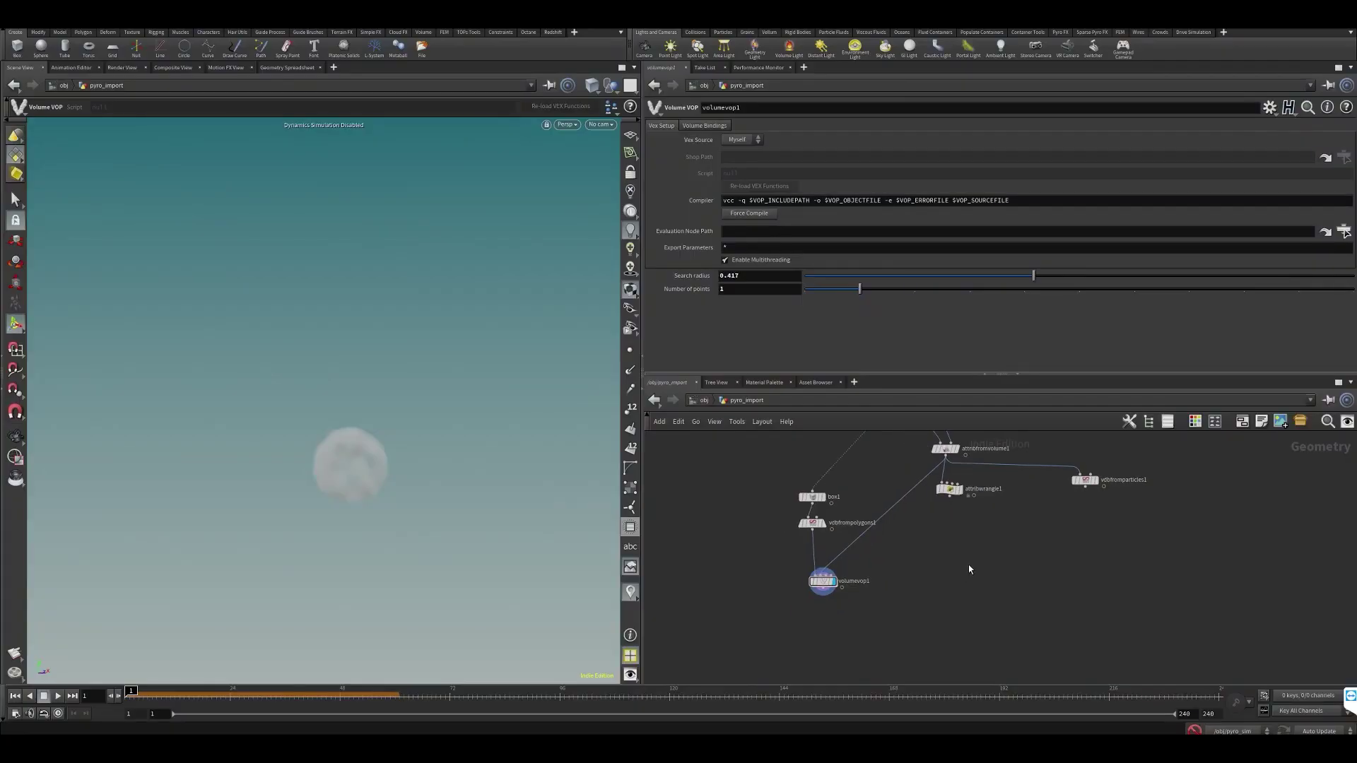
Rename the attribfromvolume1 node to density
{"action": "middle_click_drag", "start_coordinate": [991, 521], "coordinate": [925, 617]}
{"action": "scroll", "coordinate": [945, 540], "scroll_direction": "up", "scroll_amount": 2}
{"action": "left_click_drag", "start_coordinate": [932, 523], "coordinate": [854, 542]}
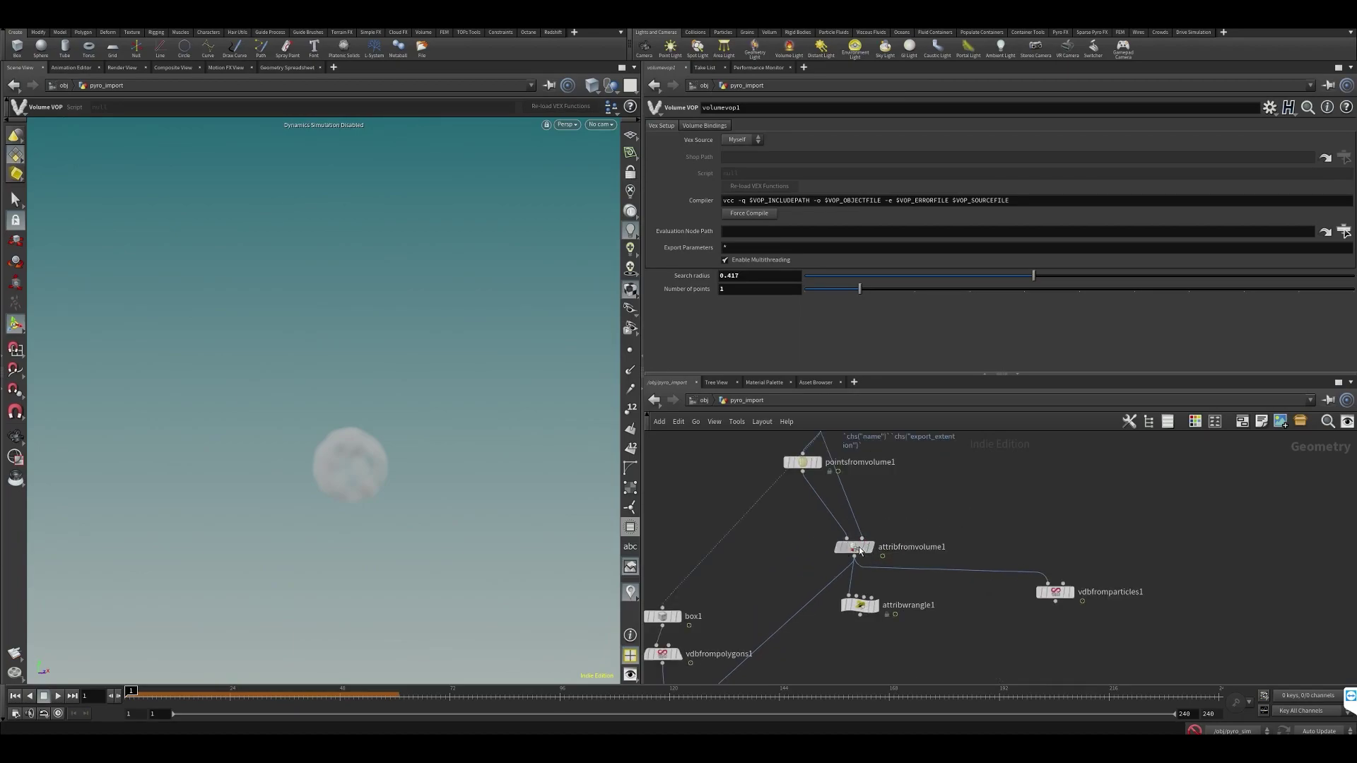
{"action": "double_click", "coordinate": [906, 547]}
{"action": "type", "text": "de"}
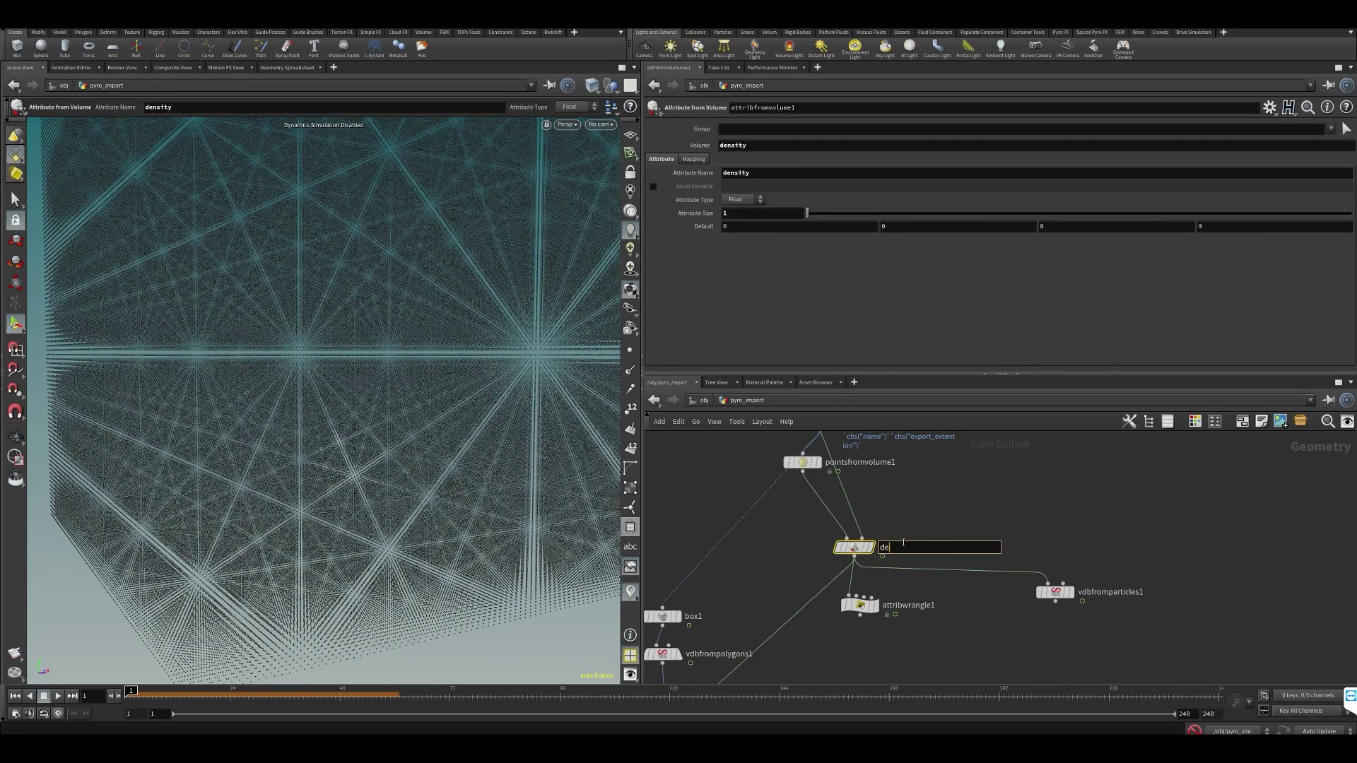
{"action": "type", "text": "nsity"}
{"action": "key", "text": "Return"}
{"action": "left_click", "coordinate": [927, 526]}
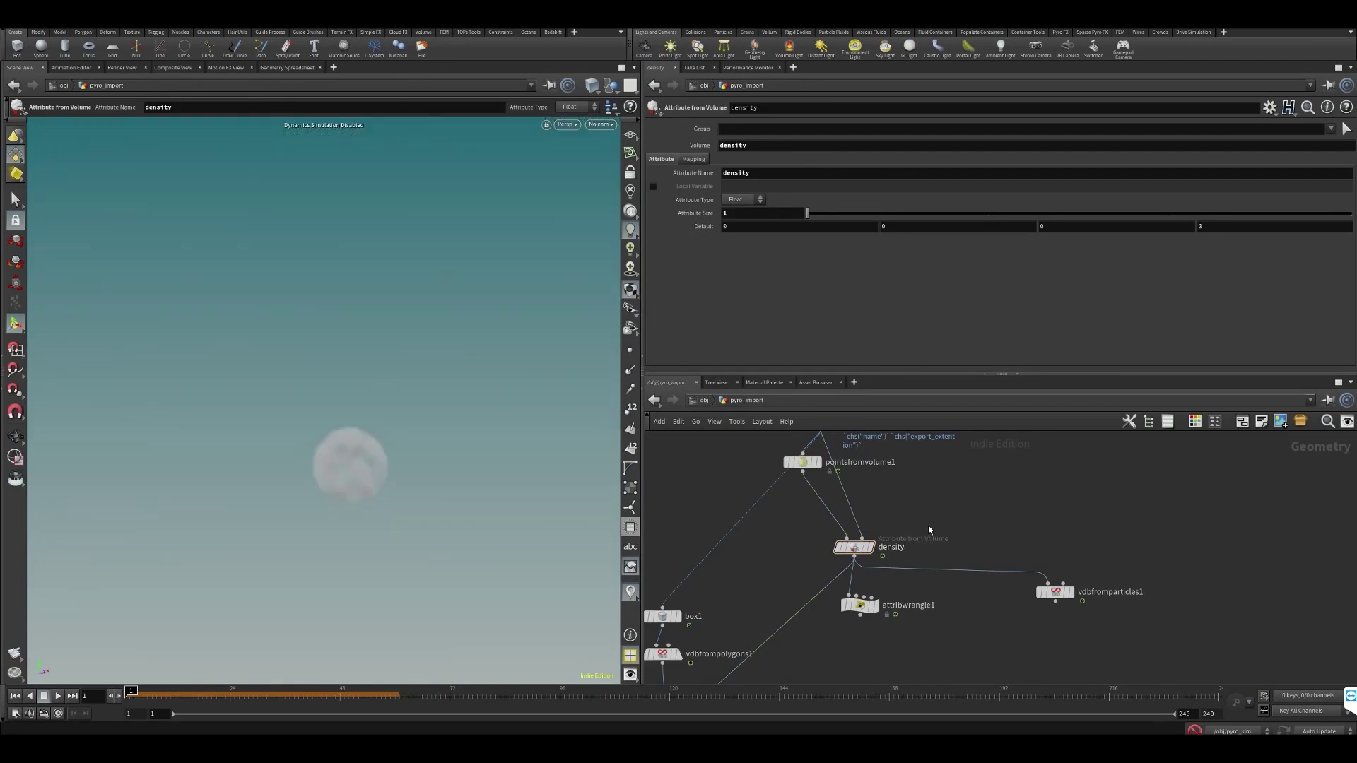
Save the scene and move the playback position to frame 42
{"action": "middle_click_drag", "start_coordinate": [930, 529], "coordinate": [951, 490]}
{"action": "scroll", "coordinate": [950, 490], "scroll_direction": "down", "scroll_amount": 1}
{"action": "key", "text": "ctrl+s"}
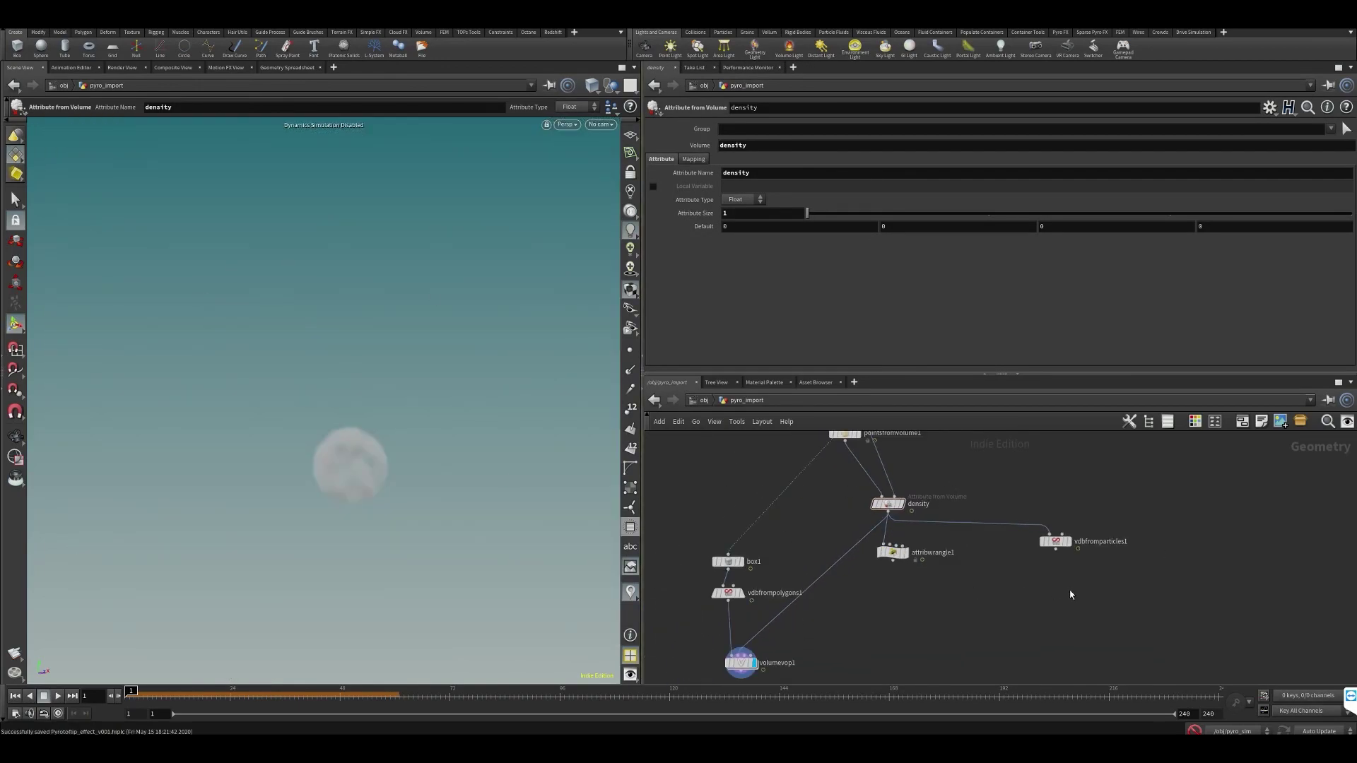
{"action": "left_click_drag", "start_coordinate": [253, 693], "coordinate": [312, 695]}
Set the construction method of the pointsfromvolume1 node to Sparse Volume
{"action": "middle_click_drag", "start_coordinate": [841, 440], "coordinate": [828, 521]}
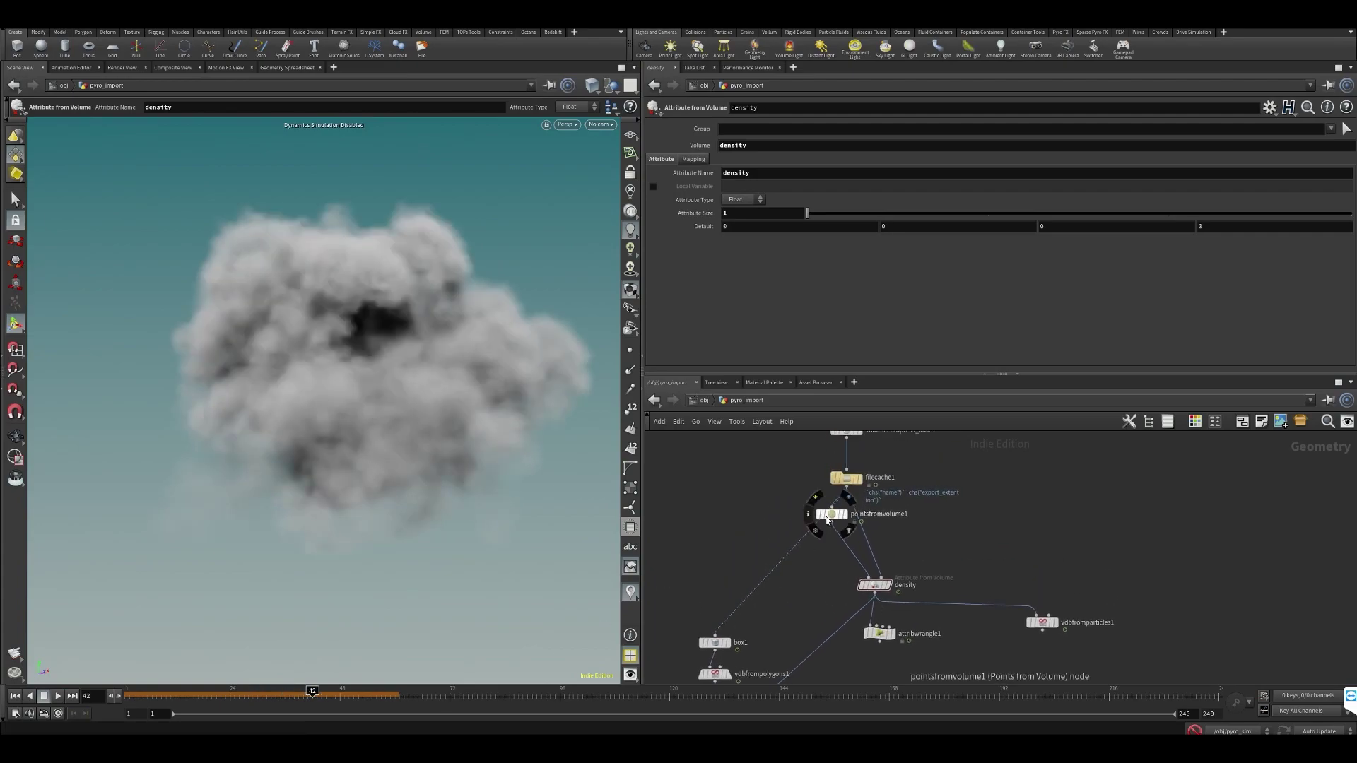
{"action": "left_click_drag", "start_coordinate": [828, 521], "coordinate": [832, 533]}
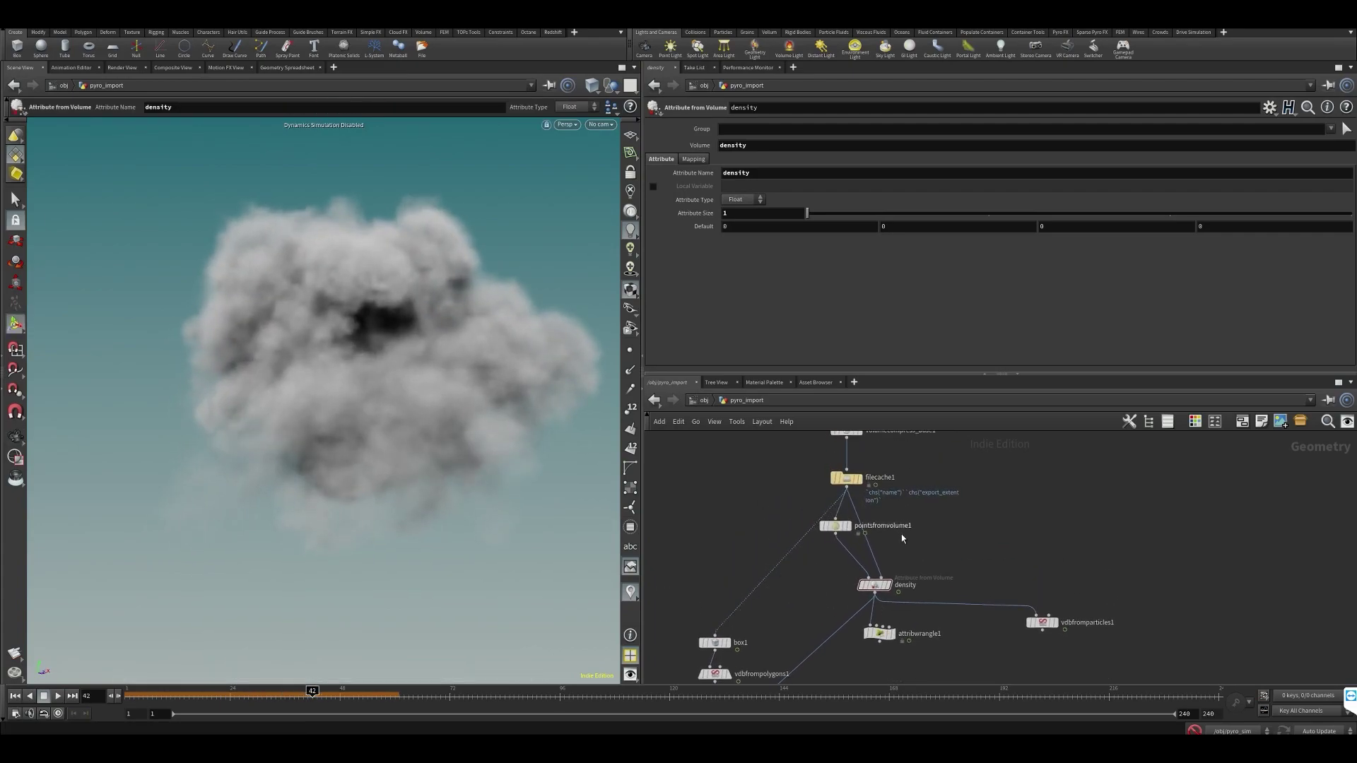
{"action": "left_click", "coordinate": [841, 526]}
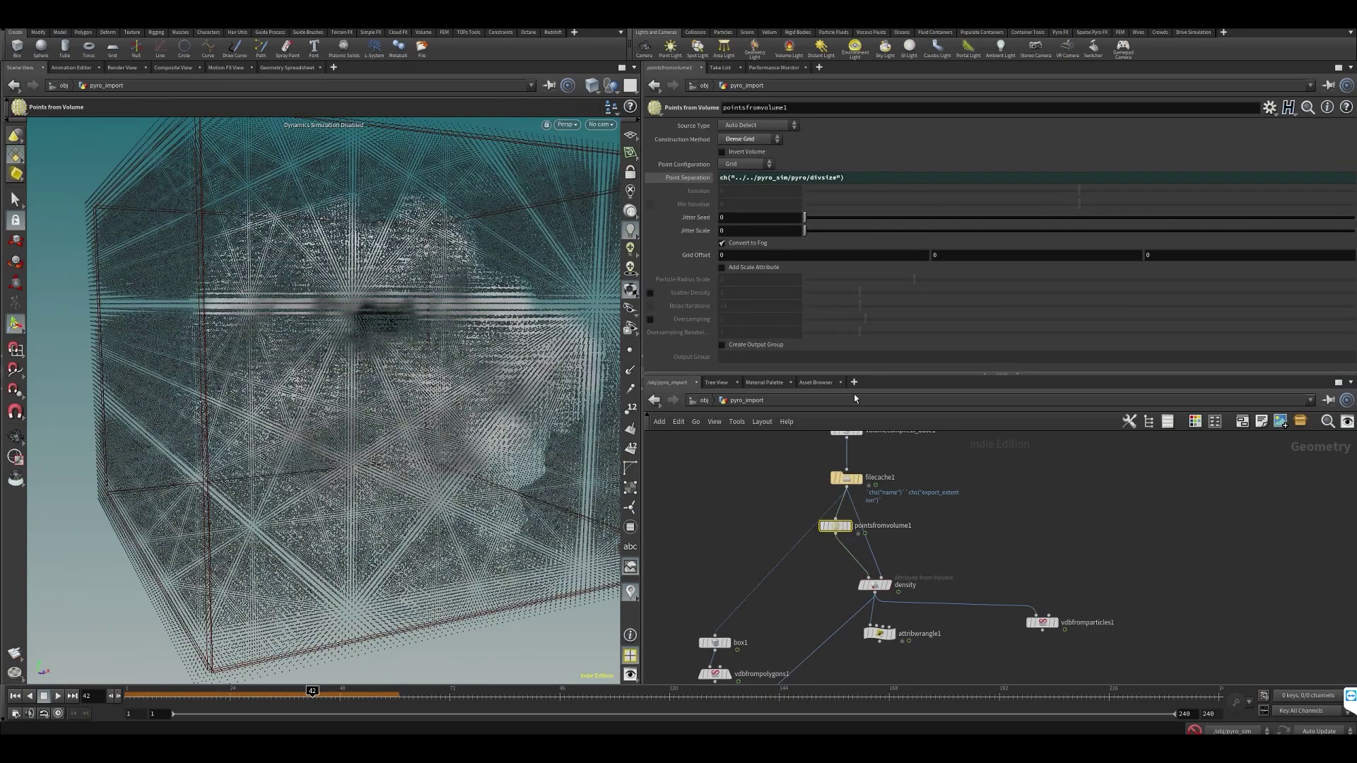
{"action": "left_click", "coordinate": [751, 140]}
{"action": "left_click", "coordinate": [741, 161]}
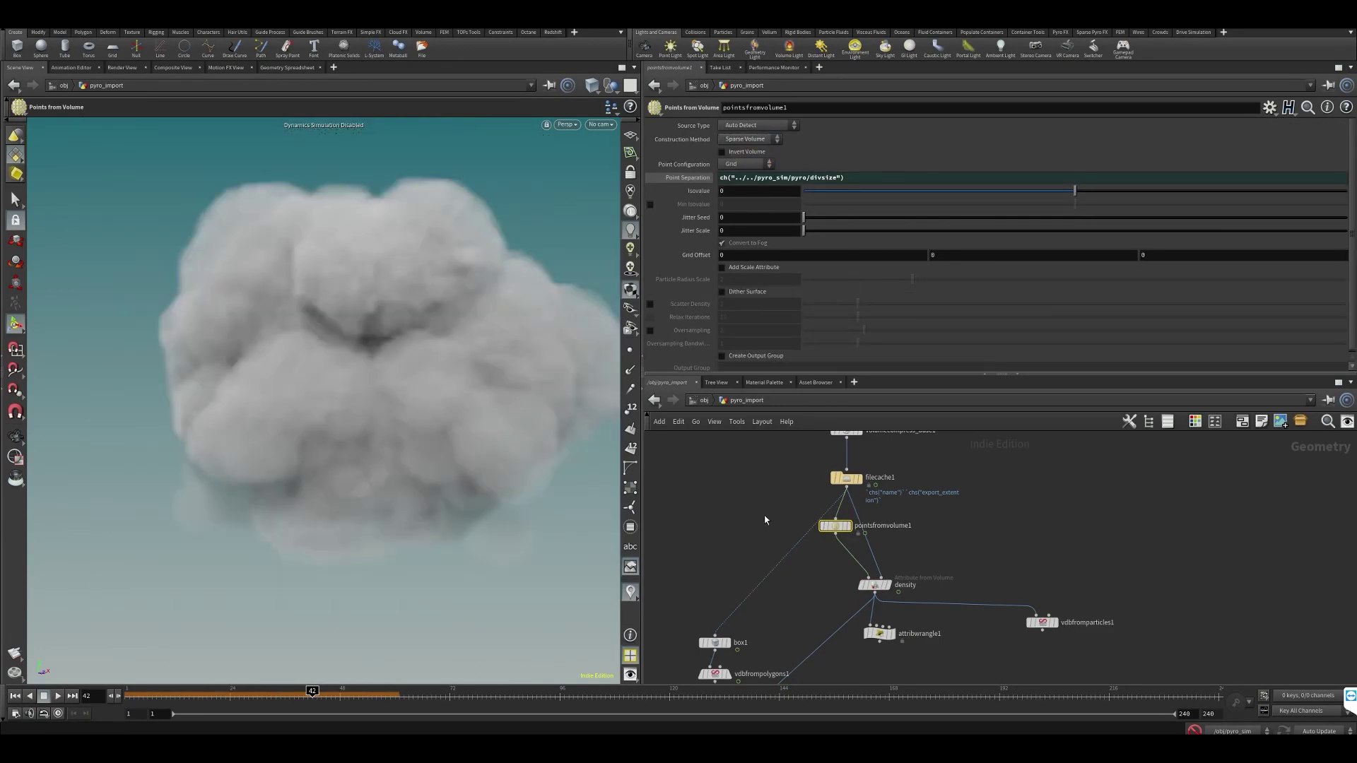
Reduce the search radius of the volumevop1 node to 0.0743 and inspect the cloud from a slightly different angle
{"action": "middle_click_drag", "start_coordinate": [767, 511], "coordinate": [786, 393]}
{"action": "left_click", "coordinate": [745, 625]}
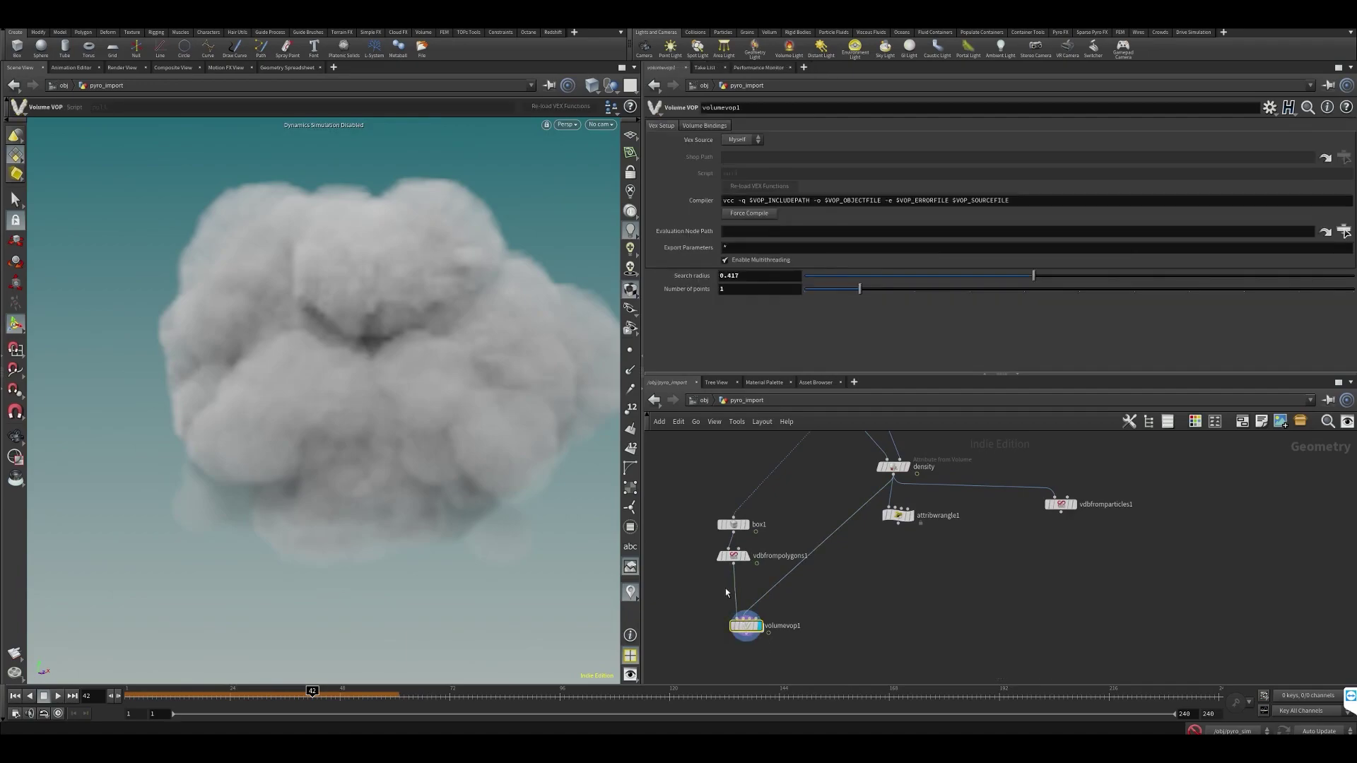
{"action": "mouse_move", "coordinate": [409, 375]}
{"action": "left_mouse_down"}
{"action": "mouse_move", "coordinate": [393, 354]}
{"action": "mouse_move", "coordinate": [400, 379]}
{"action": "mouse_move", "coordinate": [431, 385]}
{"action": "left_mouse_up"}
{"action": "key", "text": "Return"}
{"action": "left_click_drag", "start_coordinate": [947, 275], "coordinate": [846, 297]}
{"action": "left_click_drag", "start_coordinate": [444, 388], "coordinate": [494, 390], "text": "alt"}
{"action": "middle_click_drag", "start_coordinate": [984, 611], "coordinate": [957, 673]}
{"action": "middle_click_drag", "start_coordinate": [790, 530], "coordinate": [799, 565]}
{"action": "mouse_move", "coordinate": [798, 629]}
{"action": "middle_mouse_down"}
{"action": "mouse_move", "coordinate": [824, 490]}
{"action": "mouse_move", "coordinate": [795, 642]}
{"action": "middle_mouse_up"}
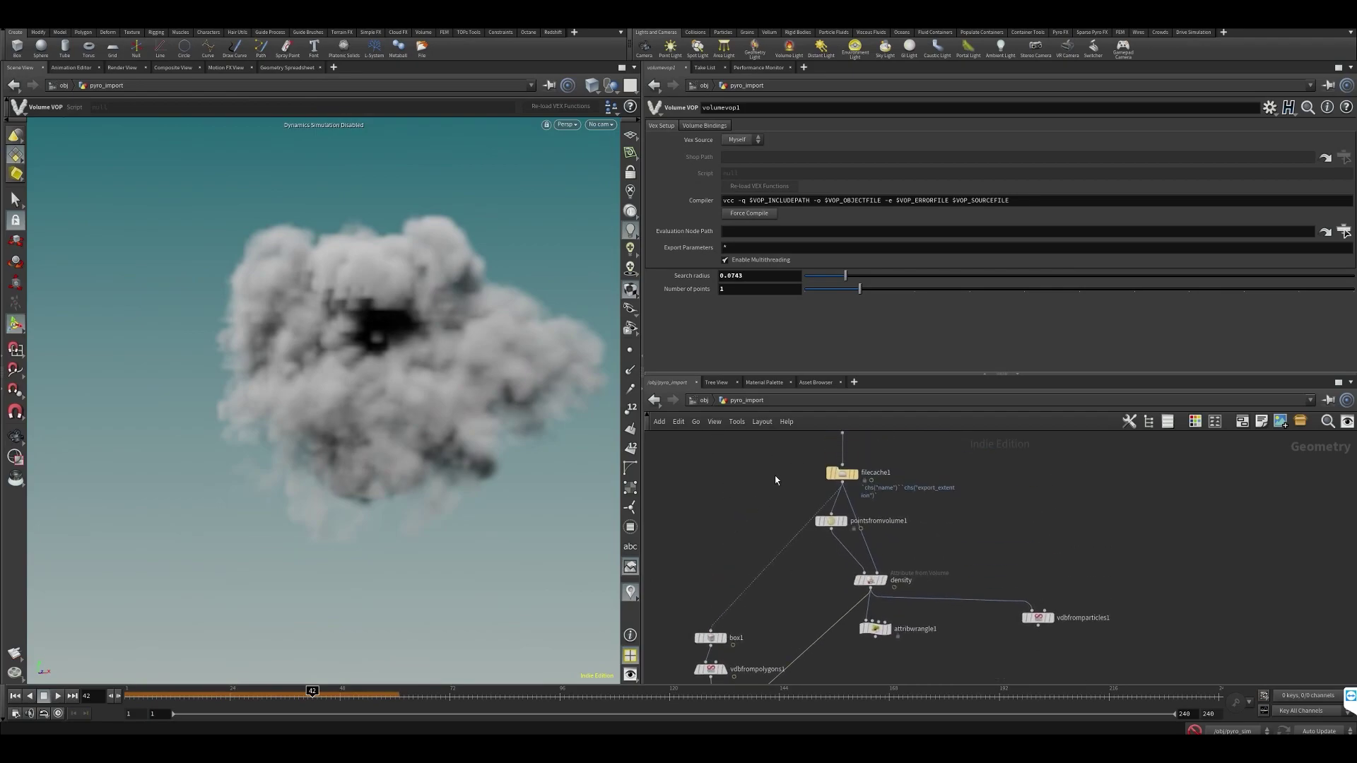
Switch the pointsfromvolume1 construction method to Dense Grid to compare the cloud's detail
{"action": "left_click", "coordinate": [831, 520]}
{"action": "left_click", "coordinate": [742, 140]}
{"action": "left_click", "coordinate": [742, 151]}
{"action": "middle_click_drag", "start_coordinate": [718, 646], "coordinate": [720, 549]}
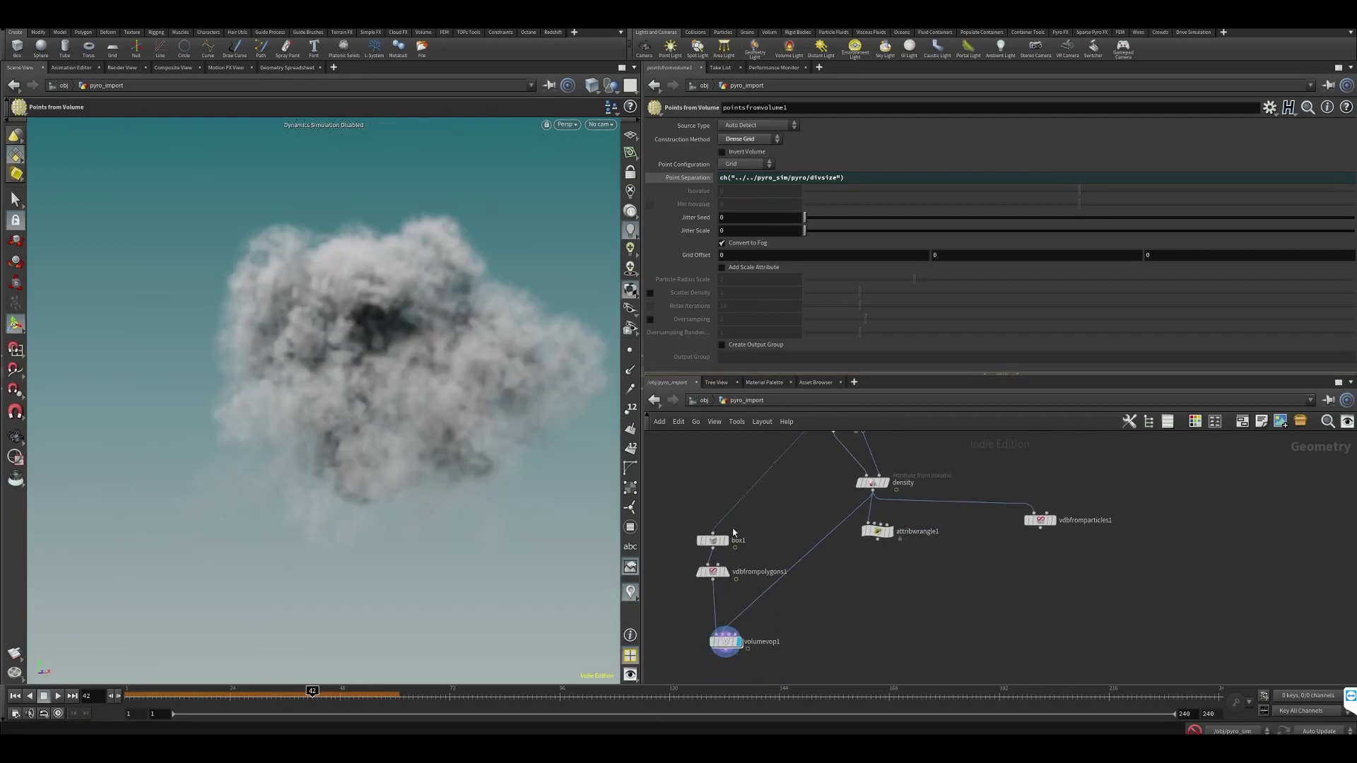
Raise the search radius of the volumevop1 node to 0.1699
{"action": "left_click", "coordinate": [722, 644]}
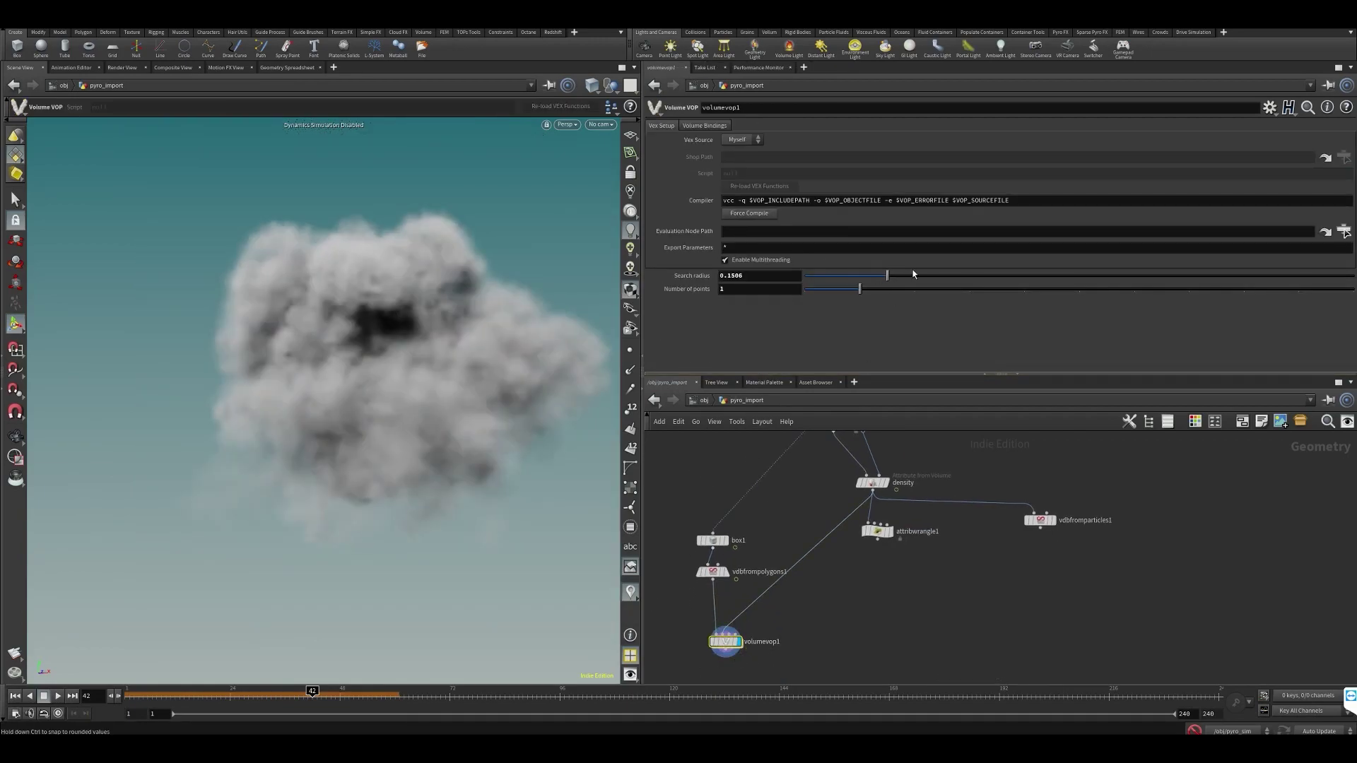
{"action": "left_click_drag", "start_coordinate": [899, 281], "coordinate": [895, 281]}
{"action": "middle_click_drag", "start_coordinate": [795, 452], "coordinate": [783, 616]}
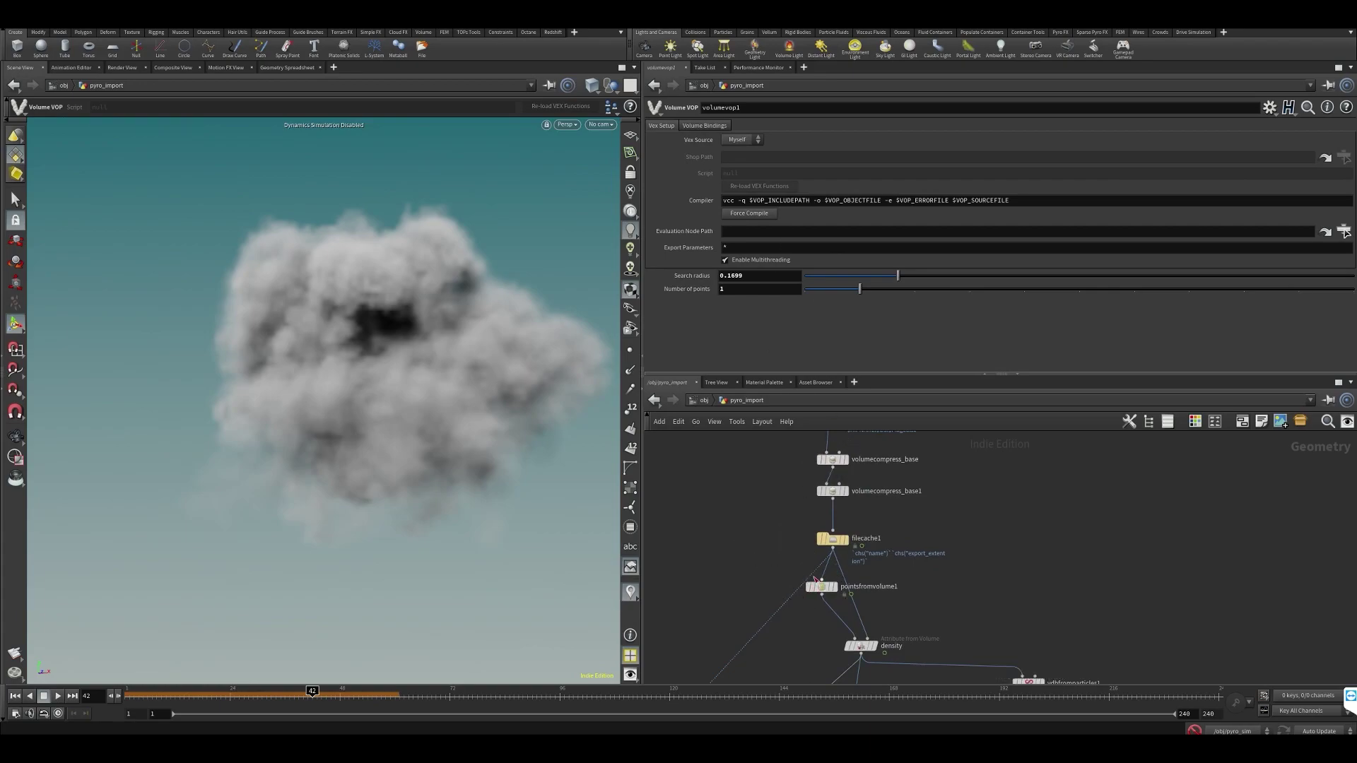
Switch pointsfromvolume1 back to the Sparse Volume construction method for another comparison
{"action": "left_click", "coordinate": [818, 585]}
{"action": "left_click", "coordinate": [748, 140]}
{"action": "left_click", "coordinate": [742, 152]}
{"action": "middle_click_drag", "start_coordinate": [700, 566], "coordinate": [722, 368]}
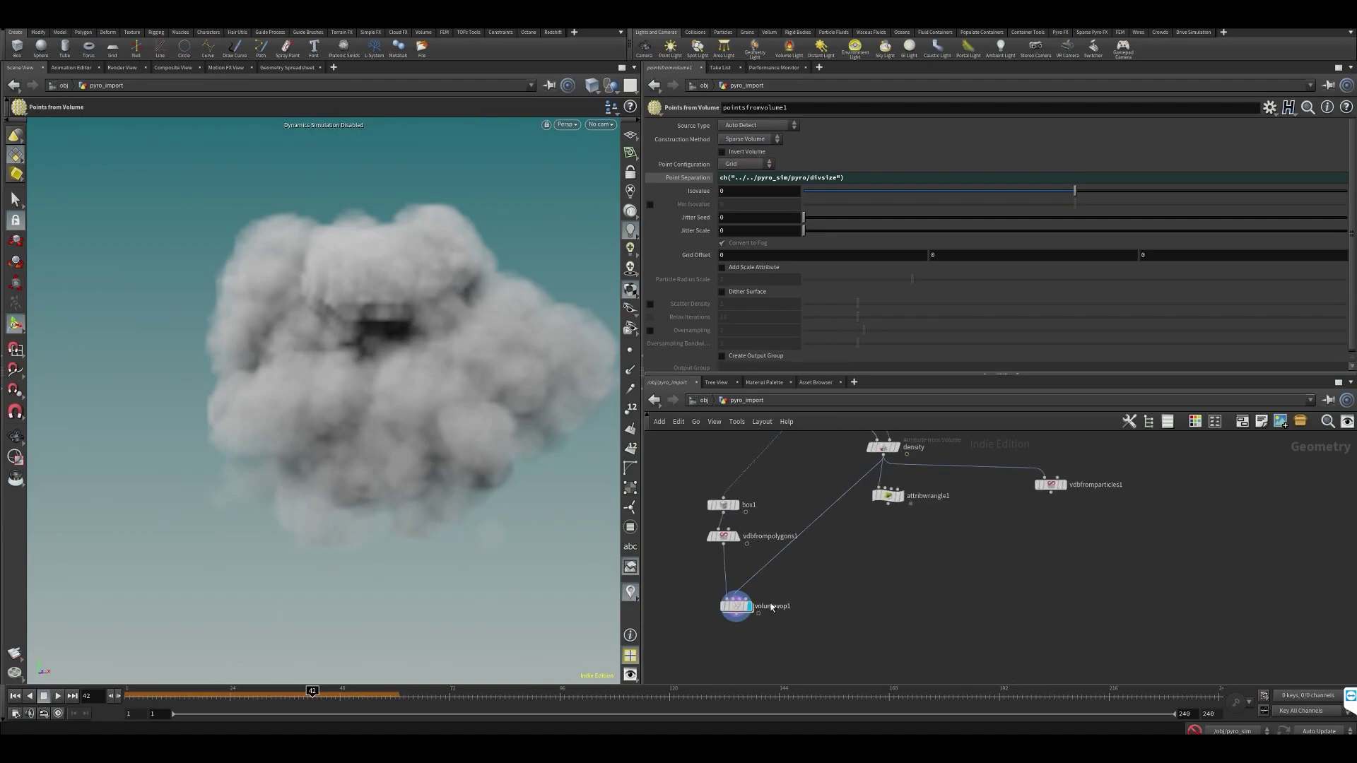
Lower the search radius of the volumevop1 node to 0.0676
{"action": "middle_click_drag", "start_coordinate": [817, 443], "coordinate": [773, 490]}
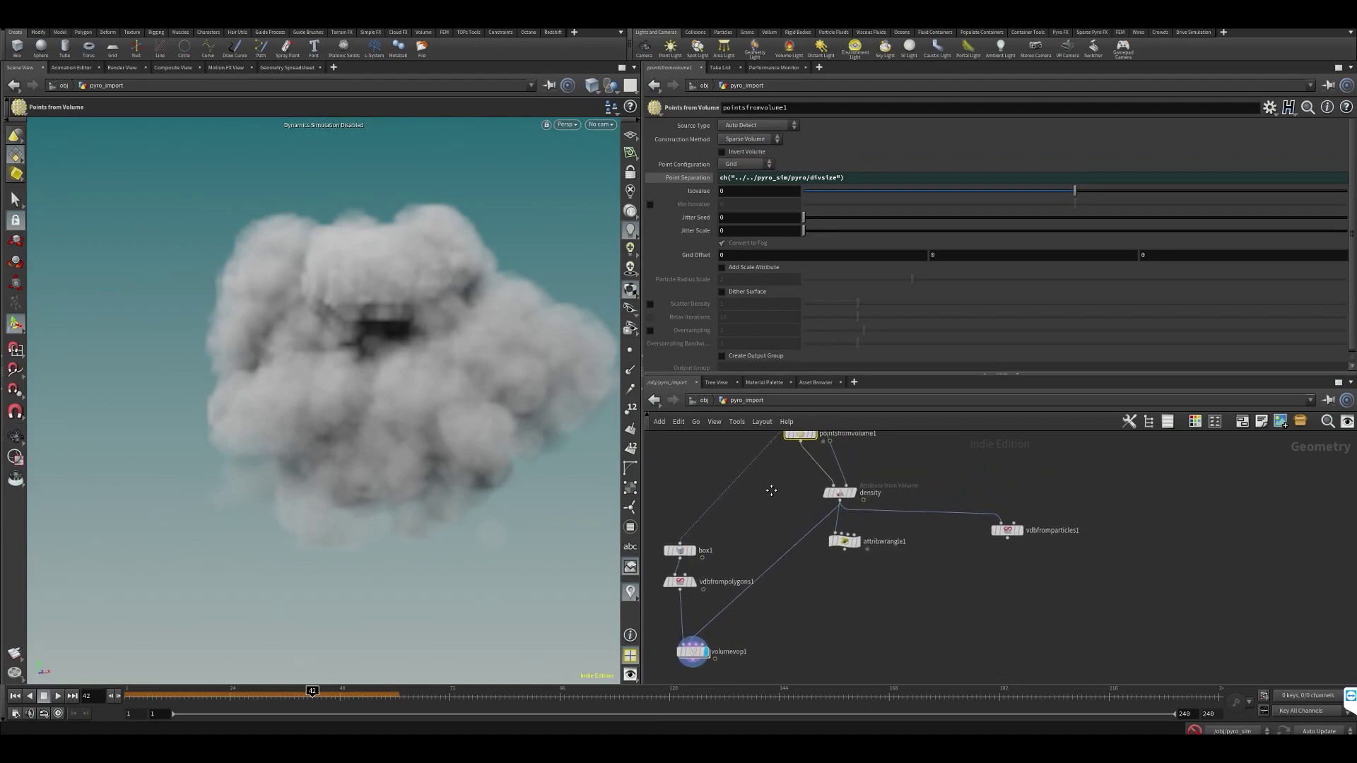
{"action": "scroll", "coordinate": [770, 491], "scroll_direction": "down", "scroll_amount": 2}
{"action": "scroll", "coordinate": [777, 479], "scroll_direction": "up", "scroll_amount": 2}
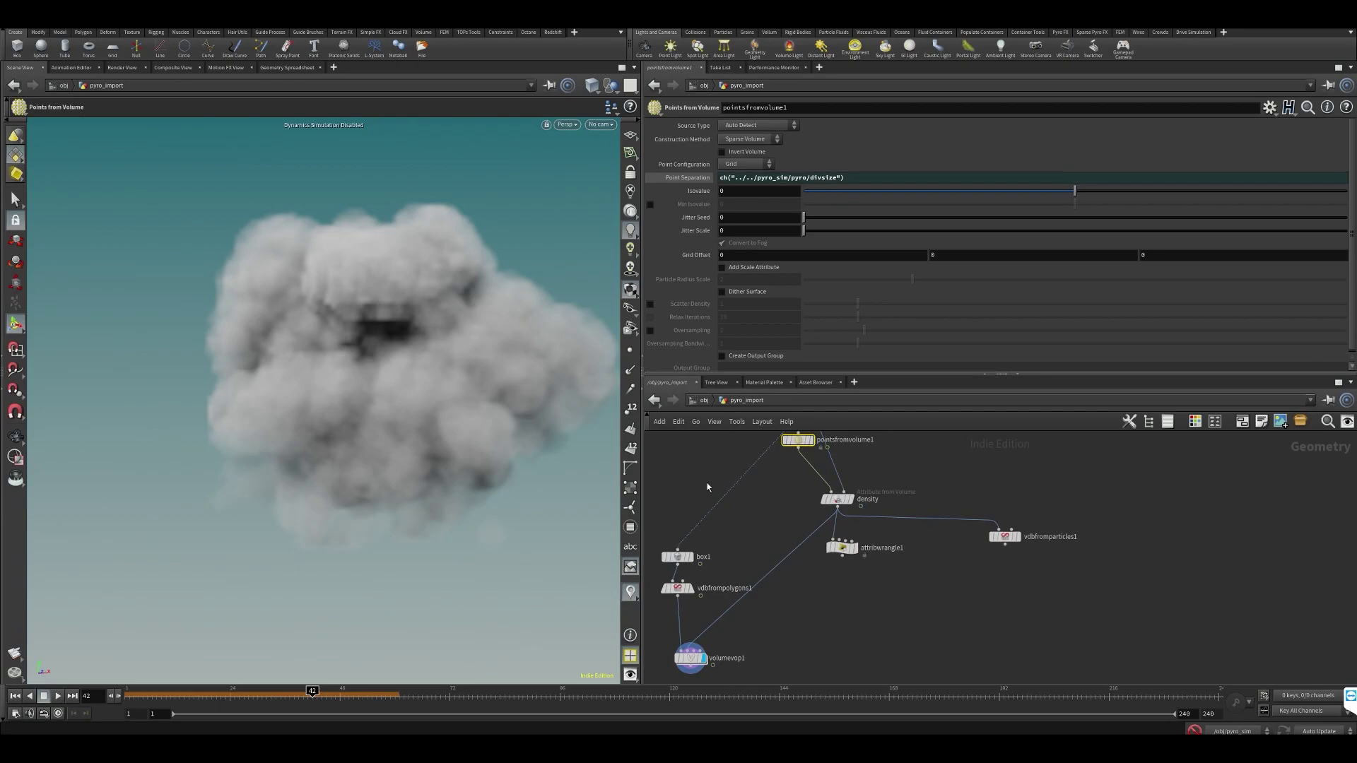
{"action": "left_click", "coordinate": [691, 658]}
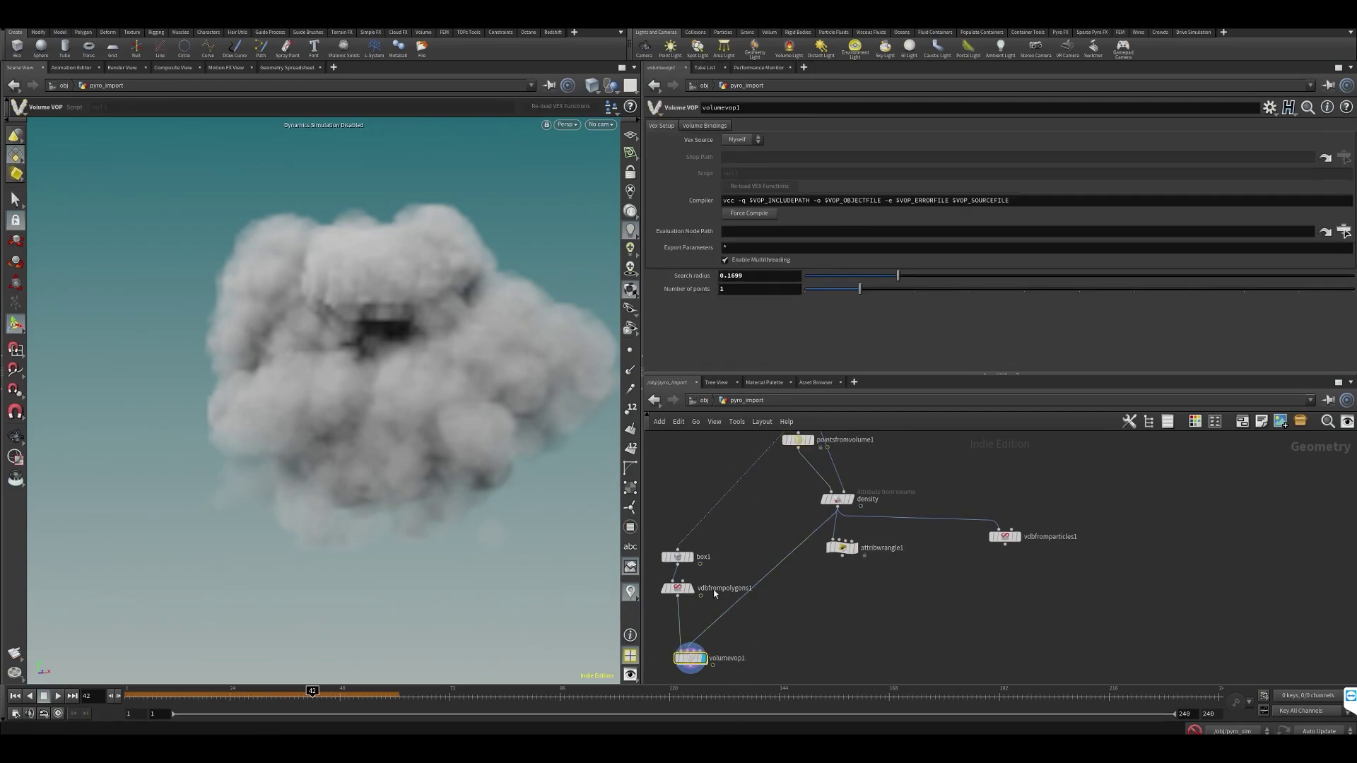
{"action": "left_click_drag", "start_coordinate": [861, 278], "coordinate": [820, 282]}
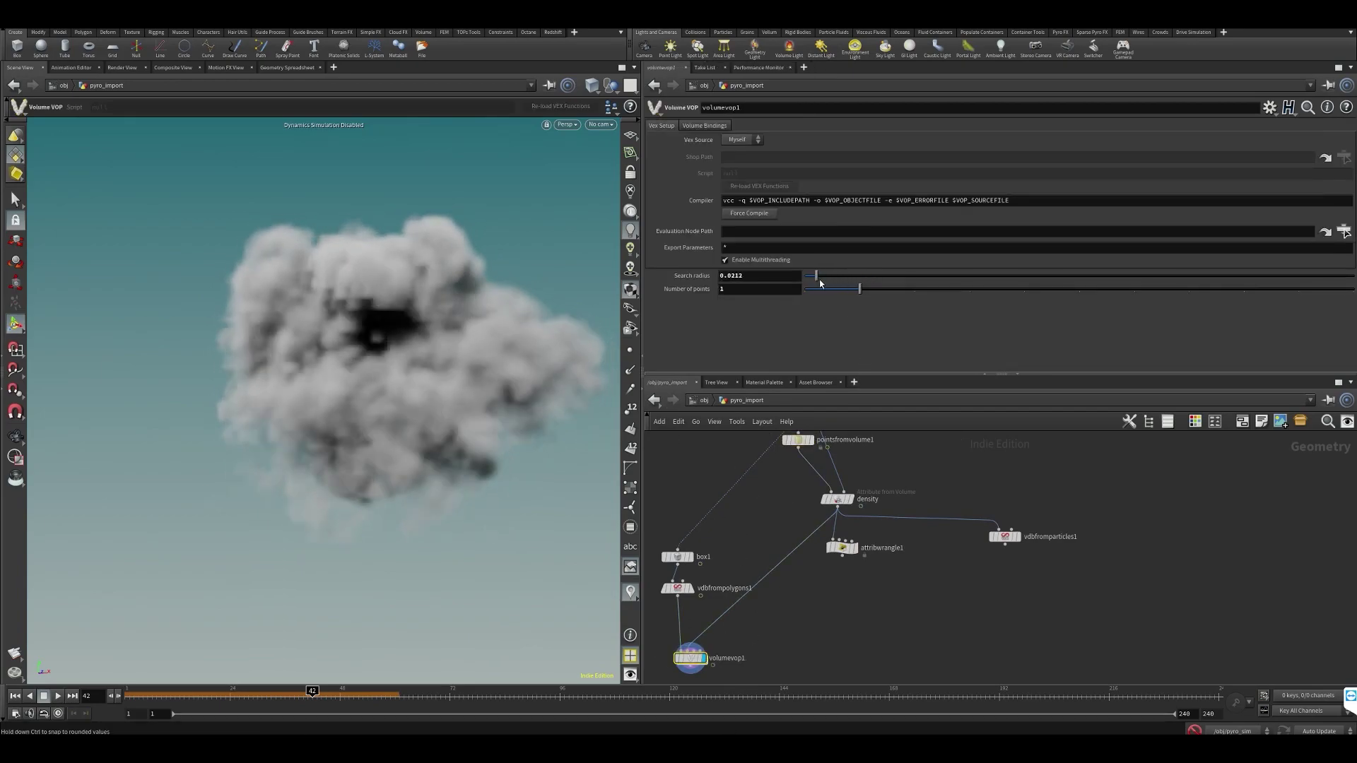
Return the pointsfromvolume1 construction method to Dense Grid
{"action": "left_click", "coordinate": [798, 440]}
{"action": "left_click", "coordinate": [739, 142]}
{"action": "left_click", "coordinate": [742, 130]}
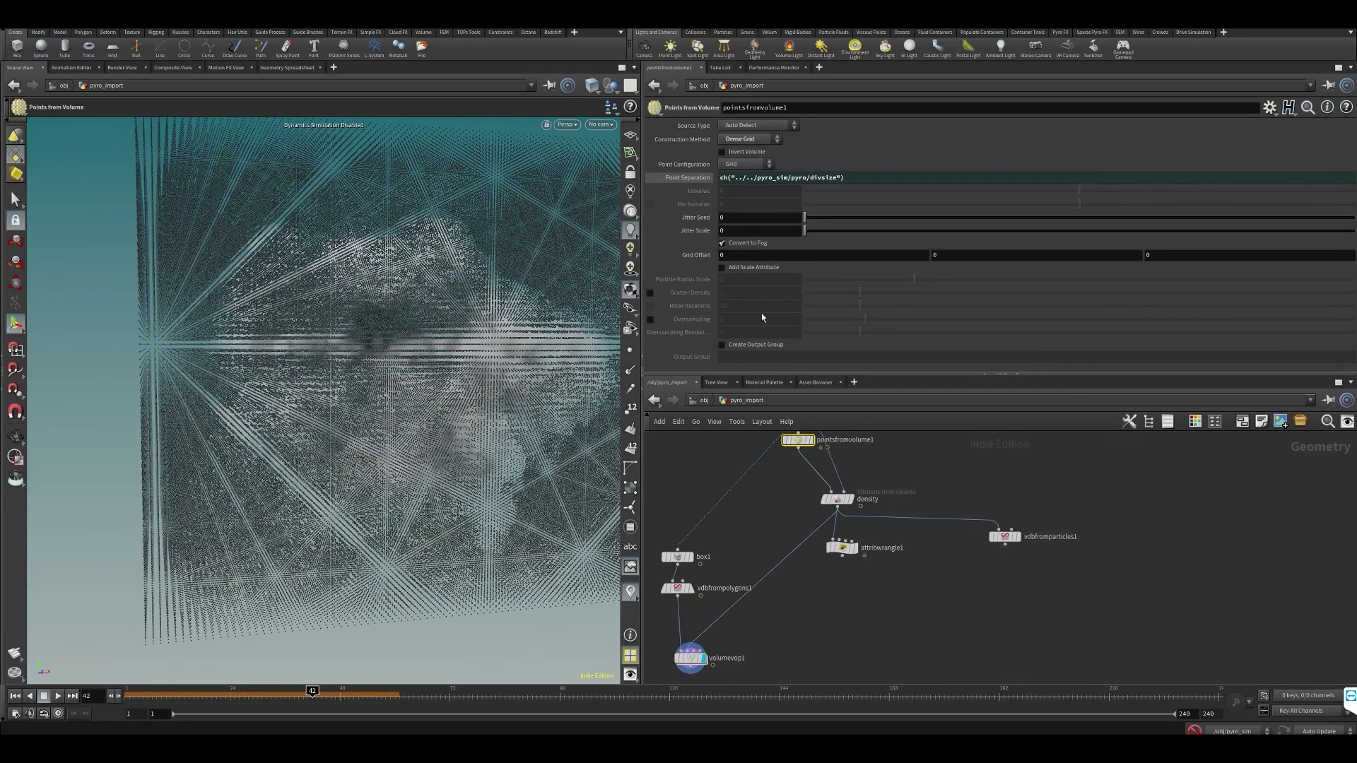
{"action": "middle_click_drag", "start_coordinate": [859, 652], "coordinate": [880, 569]}
Set the search radius of the volumevop1 node to 0.1361
{"action": "left_click", "coordinate": [711, 576]}
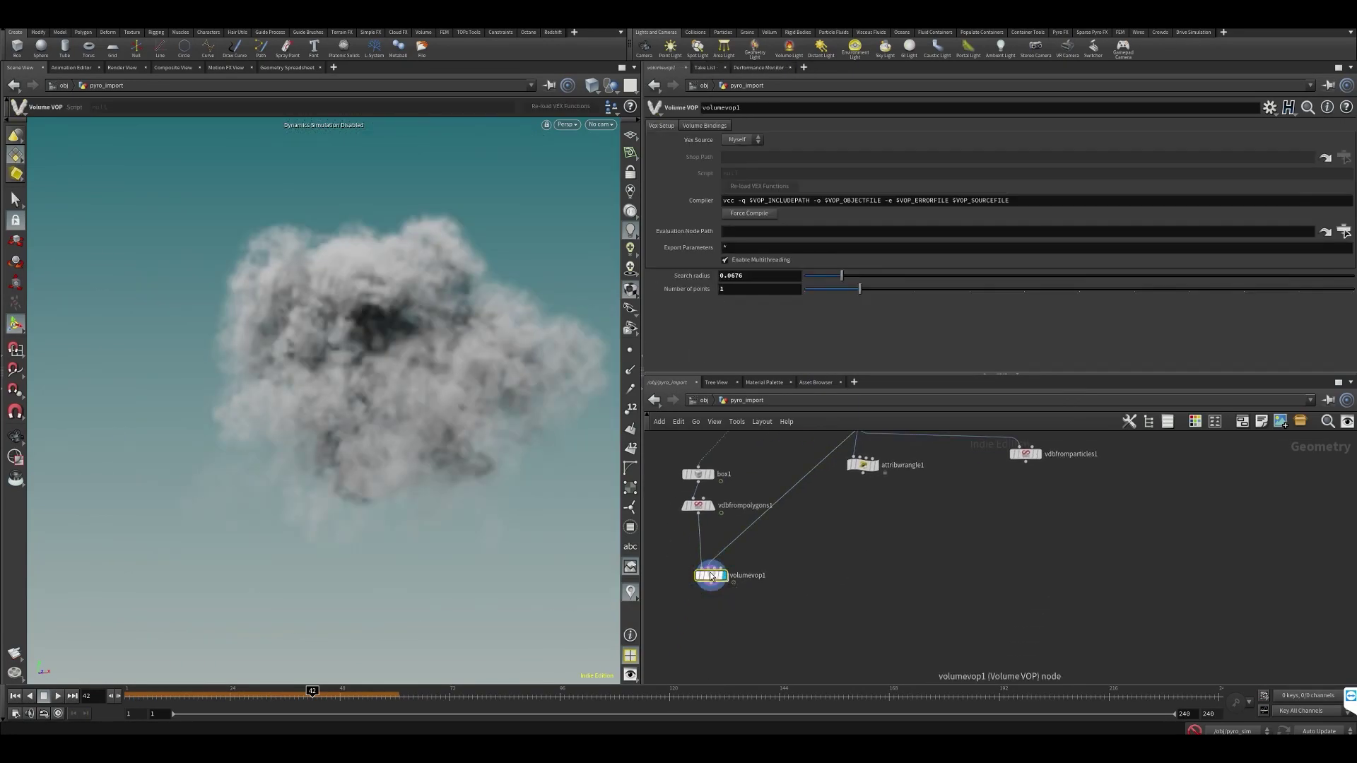
{"action": "left_click_drag", "start_coordinate": [849, 272], "coordinate": [879, 275]}
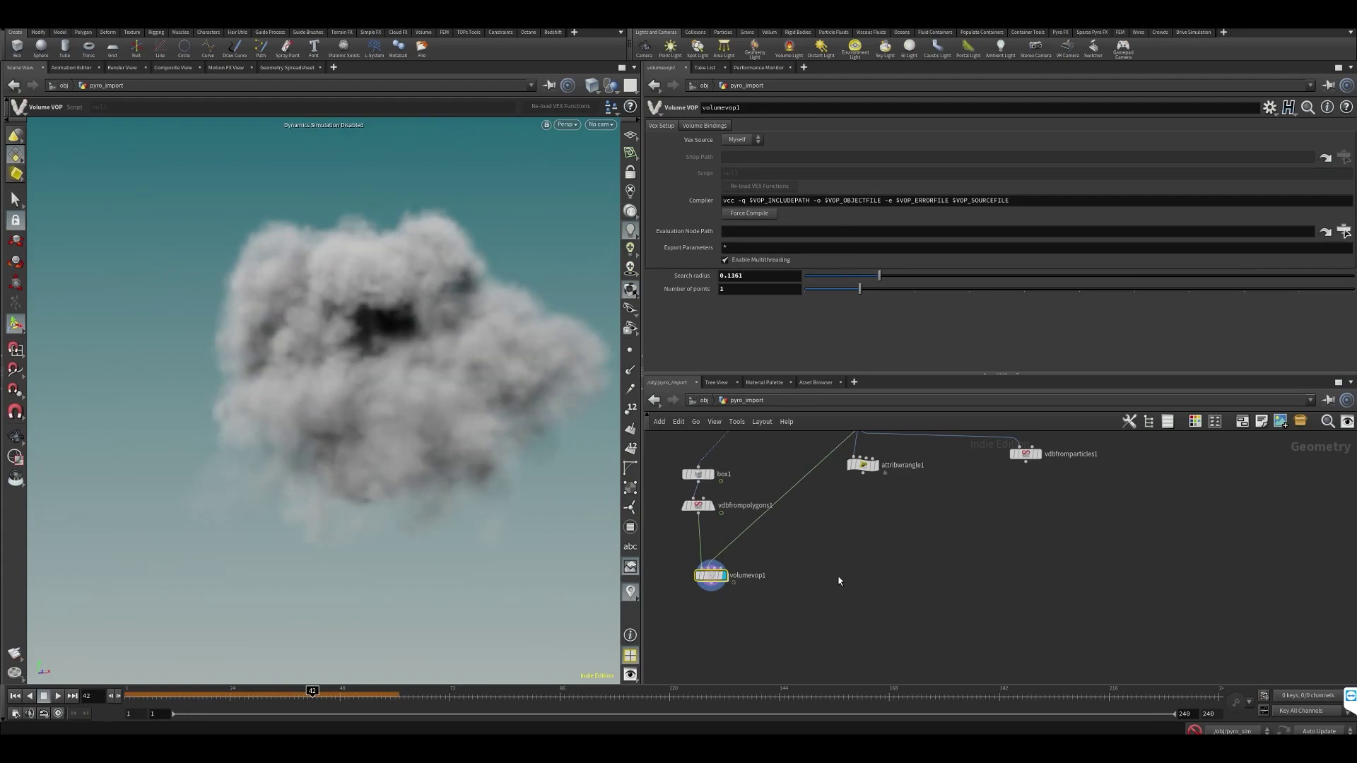
Feed volumevop1 from attribwrangle1 instead of density, preview the wrangle's points, and return the display to volumevop1
{"action": "middle_click_drag", "start_coordinate": [841, 475], "coordinate": [841, 501]}
{"action": "left_click_drag", "start_coordinate": [832, 478], "coordinate": [862, 499]}
{"action": "left_click", "coordinate": [863, 491]}
{"action": "left_click", "coordinate": [880, 468]}
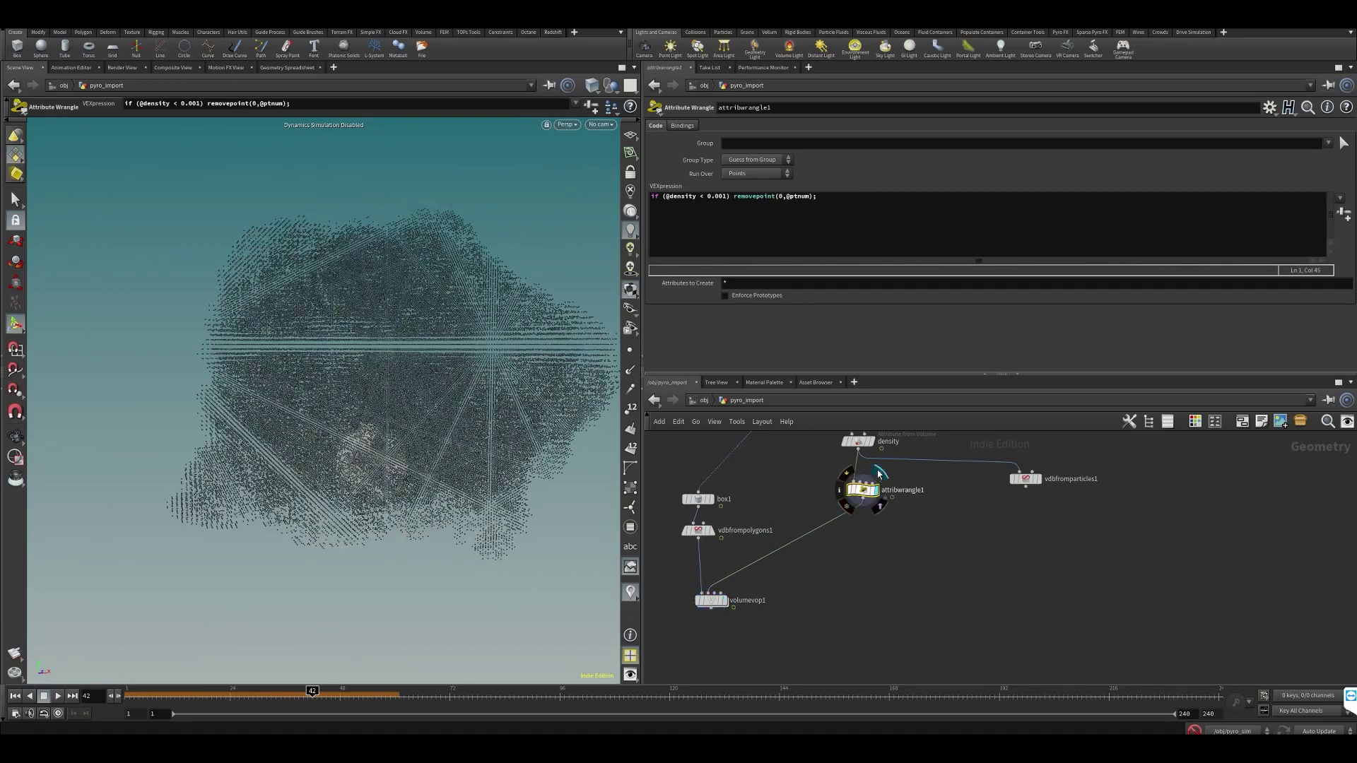
{"action": "left_click", "coordinate": [722, 600]}
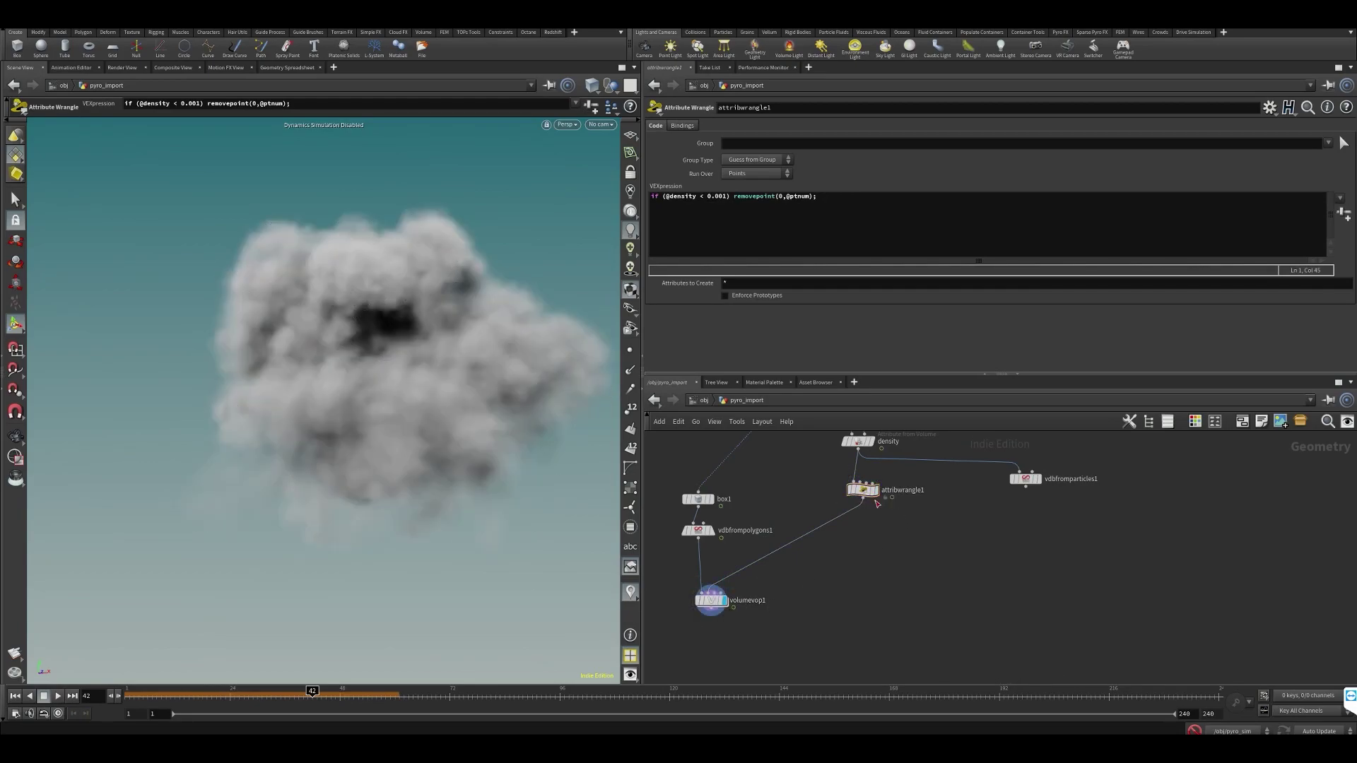
Replace the 0.001 density threshold in attribwrangle1 with chf('culling') and create its Culling parameter
{"action": "left_click", "coordinate": [725, 198]}
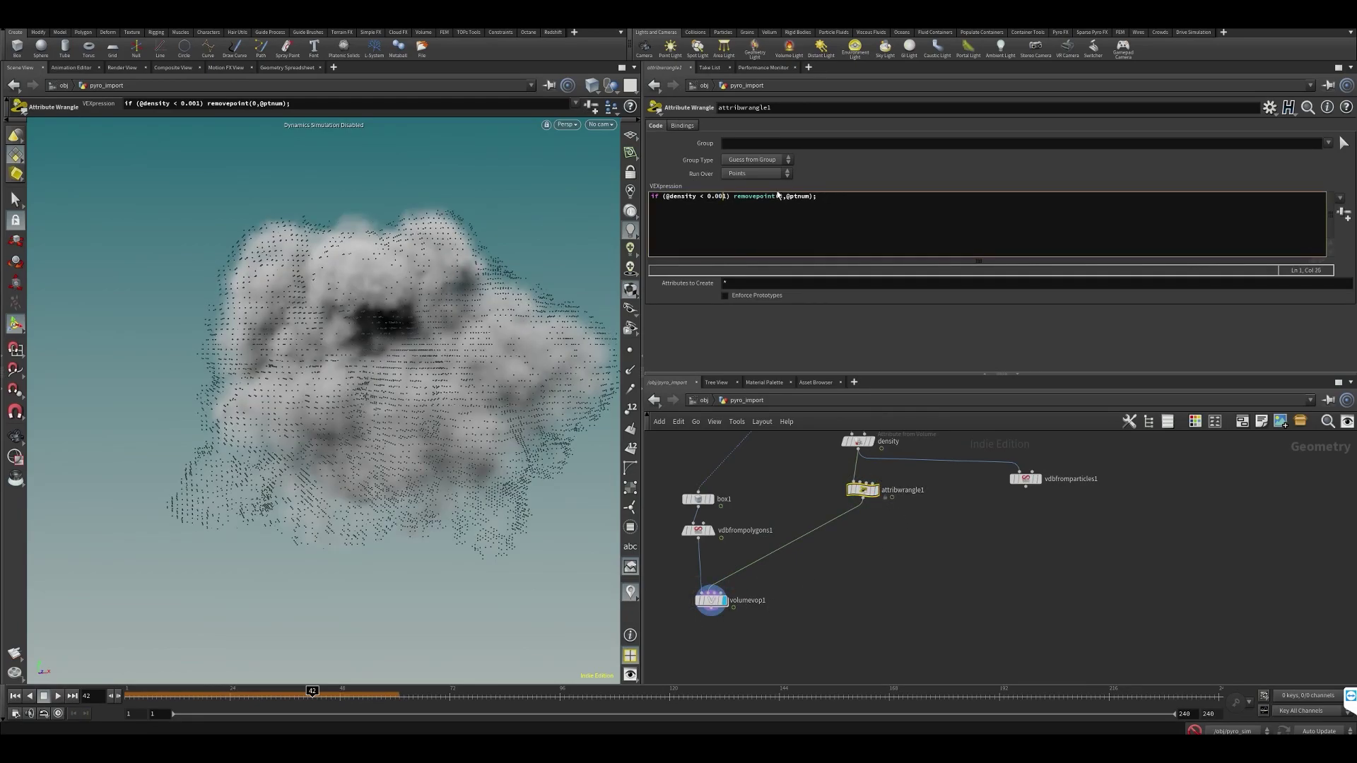
{"action": "key", "text": "BackSpace"}
{"action": "type", "text": "chf('culling')"}
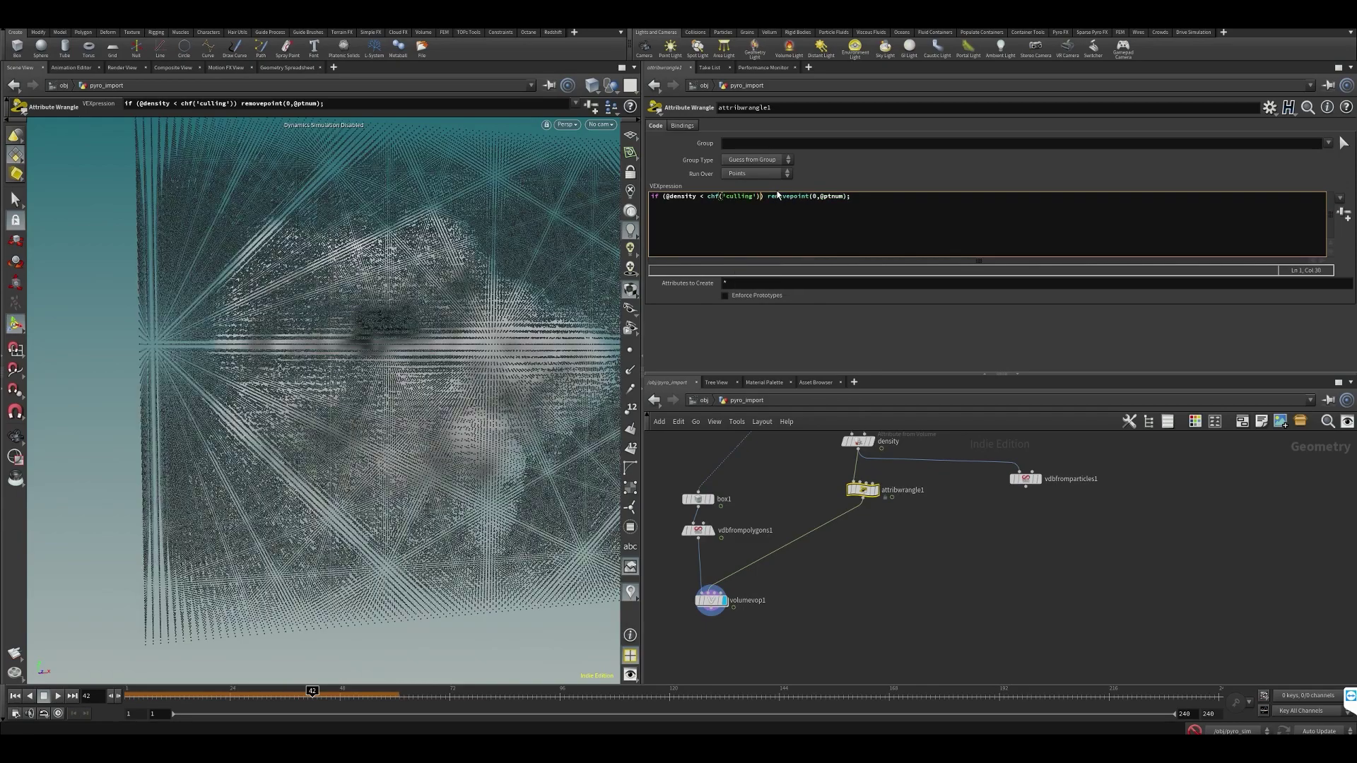
{"action": "left_click", "coordinate": [1343, 213]}
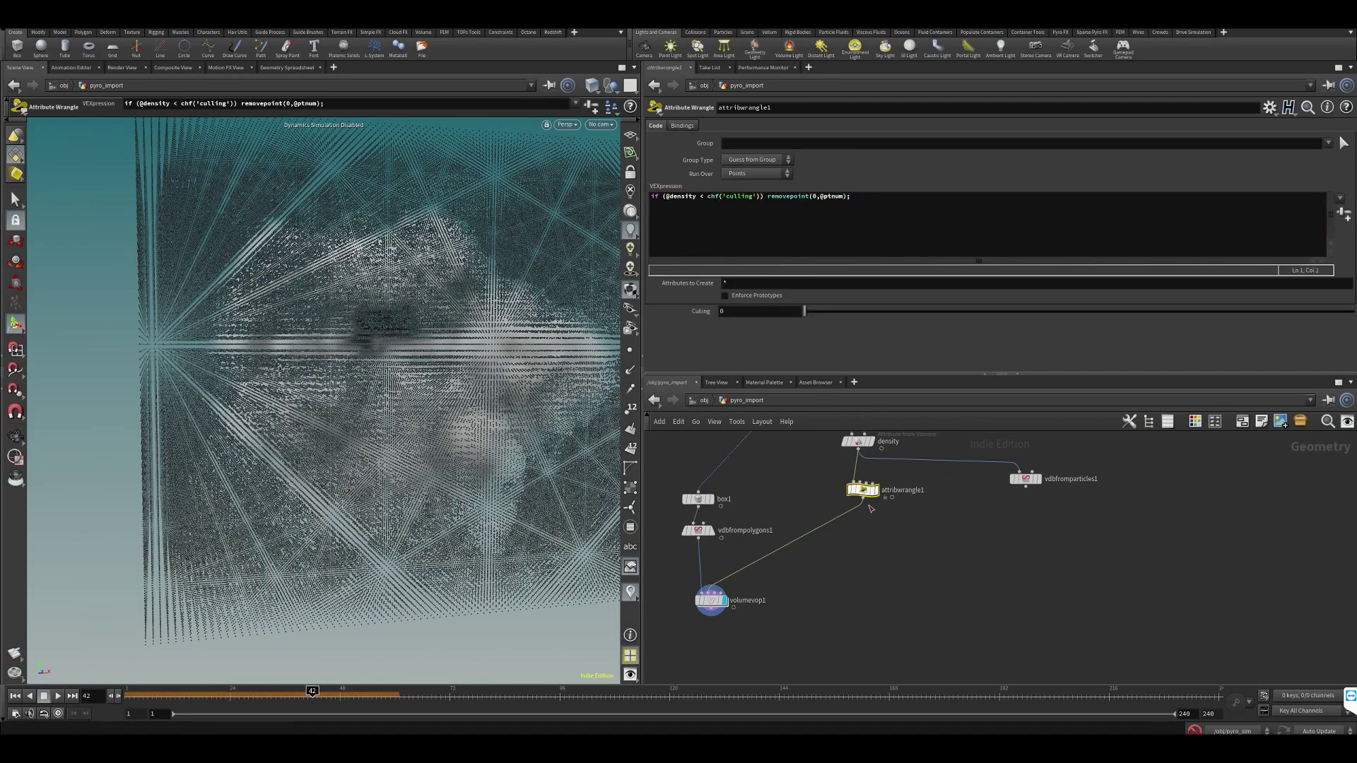
Set the Culling value of attribwrangle1 to 0.0183 and save the scene
{"action": "left_click", "coordinate": [934, 599]}
{"action": "left_click_drag", "start_coordinate": [804, 311], "coordinate": [816, 318]}
{"action": "key", "text": "ctrl+s"}
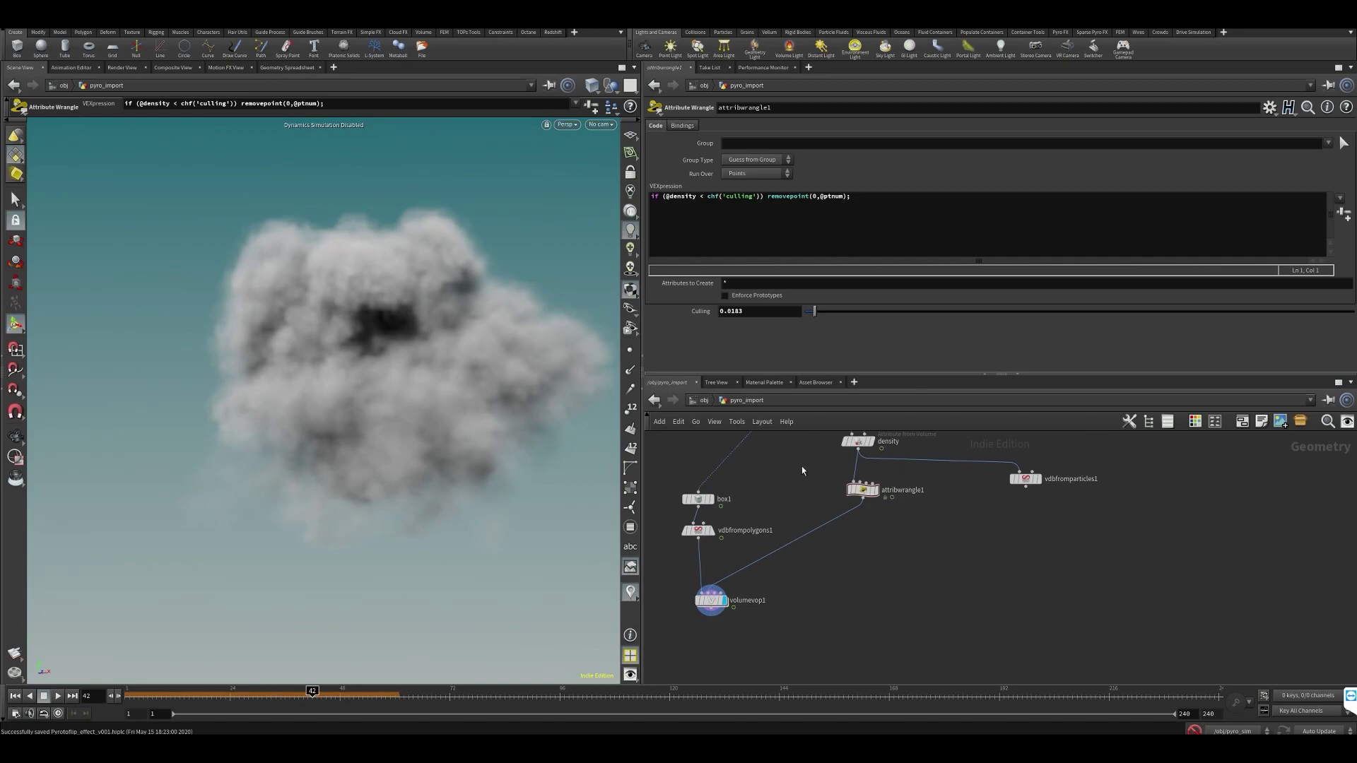
{"action": "middle_click_drag", "start_coordinate": [821, 505], "coordinate": [816, 549]}
{"action": "scroll", "coordinate": [816, 549], "scroll_direction": "down", "scroll_amount": 2}
{"action": "scroll", "coordinate": [813, 464], "scroll_direction": "up", "scroll_amount": 2}
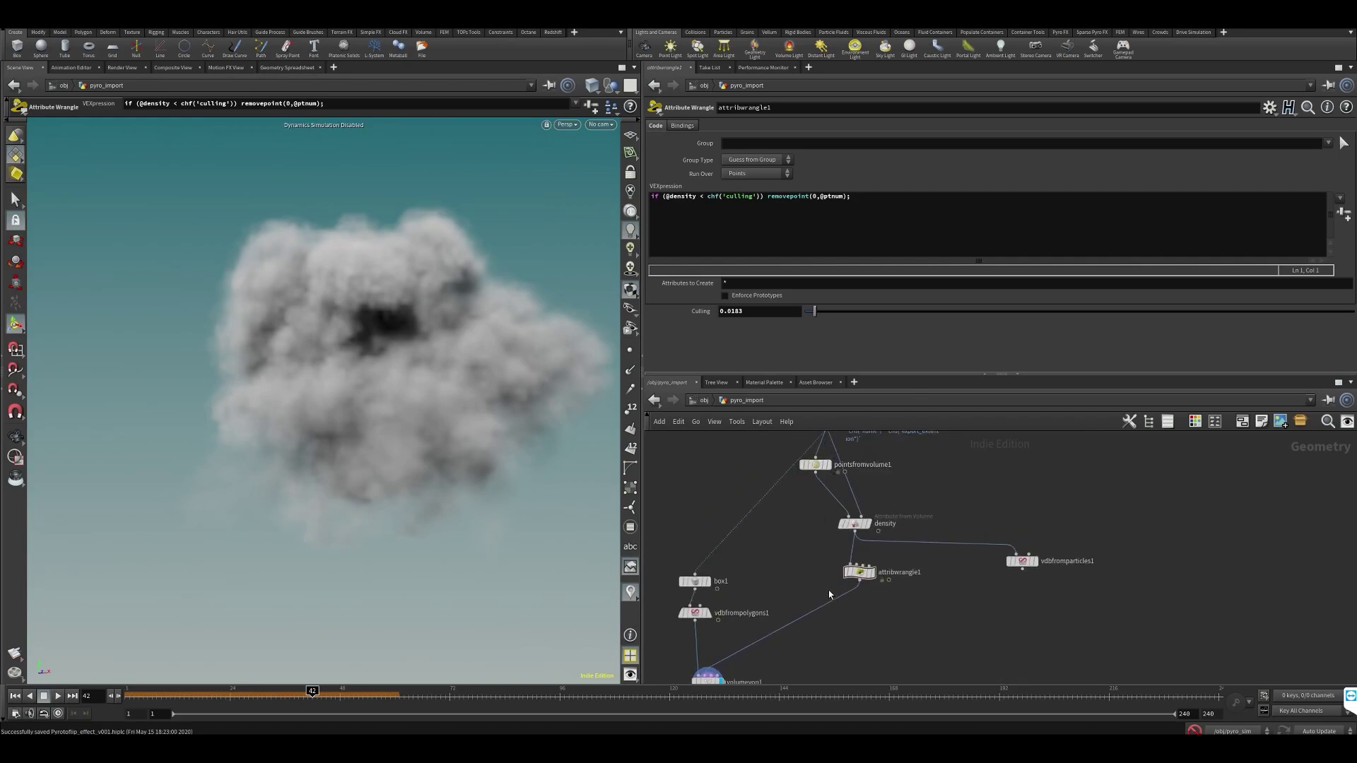
{"action": "mouse_move", "coordinate": [855, 535]}
{"action": "left_mouse_down"}
{"action": "mouse_move", "coordinate": [838, 555]}
{"action": "mouse_move", "coordinate": [829, 530]}
{"action": "left_mouse_up"}
{"action": "left_click_drag", "start_coordinate": [860, 582], "coordinate": [709, 667]}
{"action": "middle_click_drag", "start_coordinate": [934, 510], "coordinate": [889, 511]}
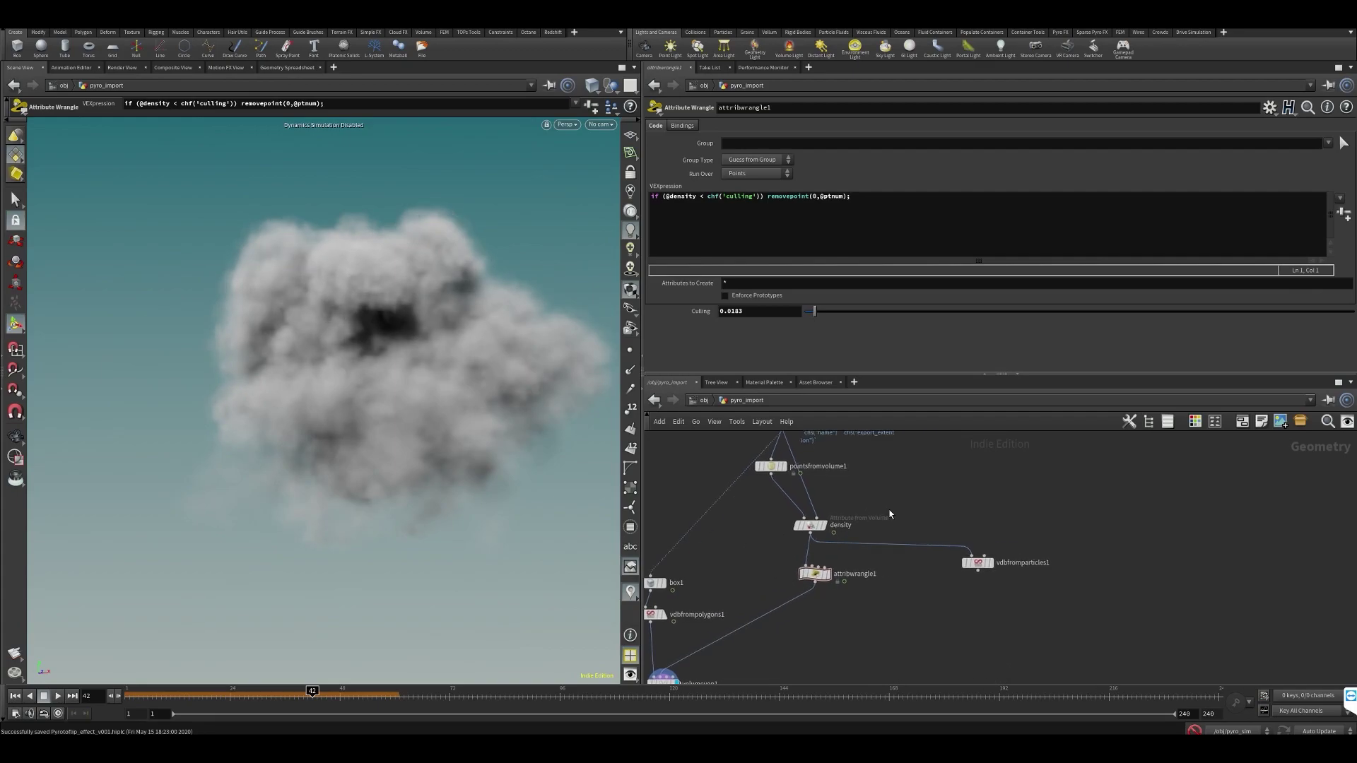
Move vdbfromparticles1 out of the way, duplicate the density node and place the copy beside the original
{"action": "left_click_drag", "start_coordinate": [831, 526], "coordinate": [834, 534]}
{"action": "left_click_drag", "start_coordinate": [981, 564], "coordinate": [990, 593]}
{"action": "key", "text": "ctrl+c"}
{"action": "key", "text": "ctrl+v"}
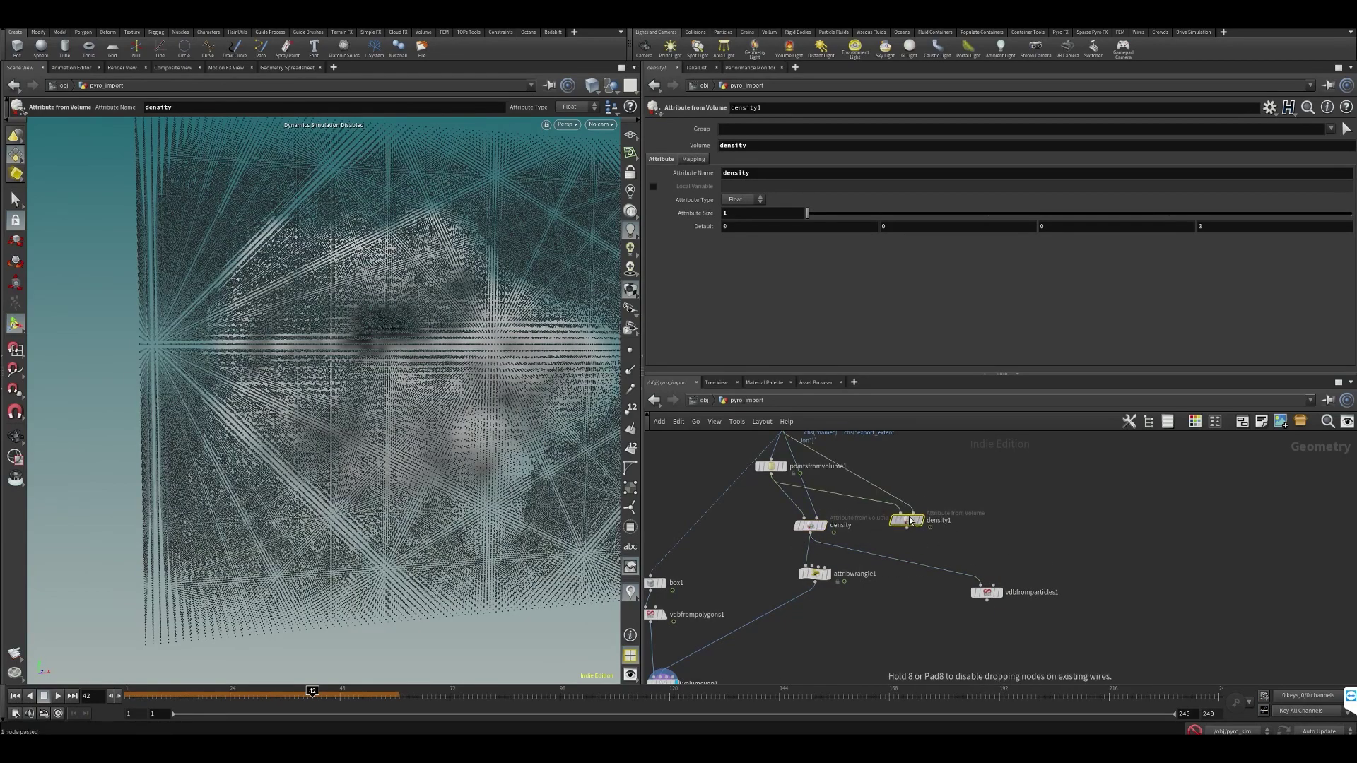
{"action": "left_click", "coordinate": [880, 525]}
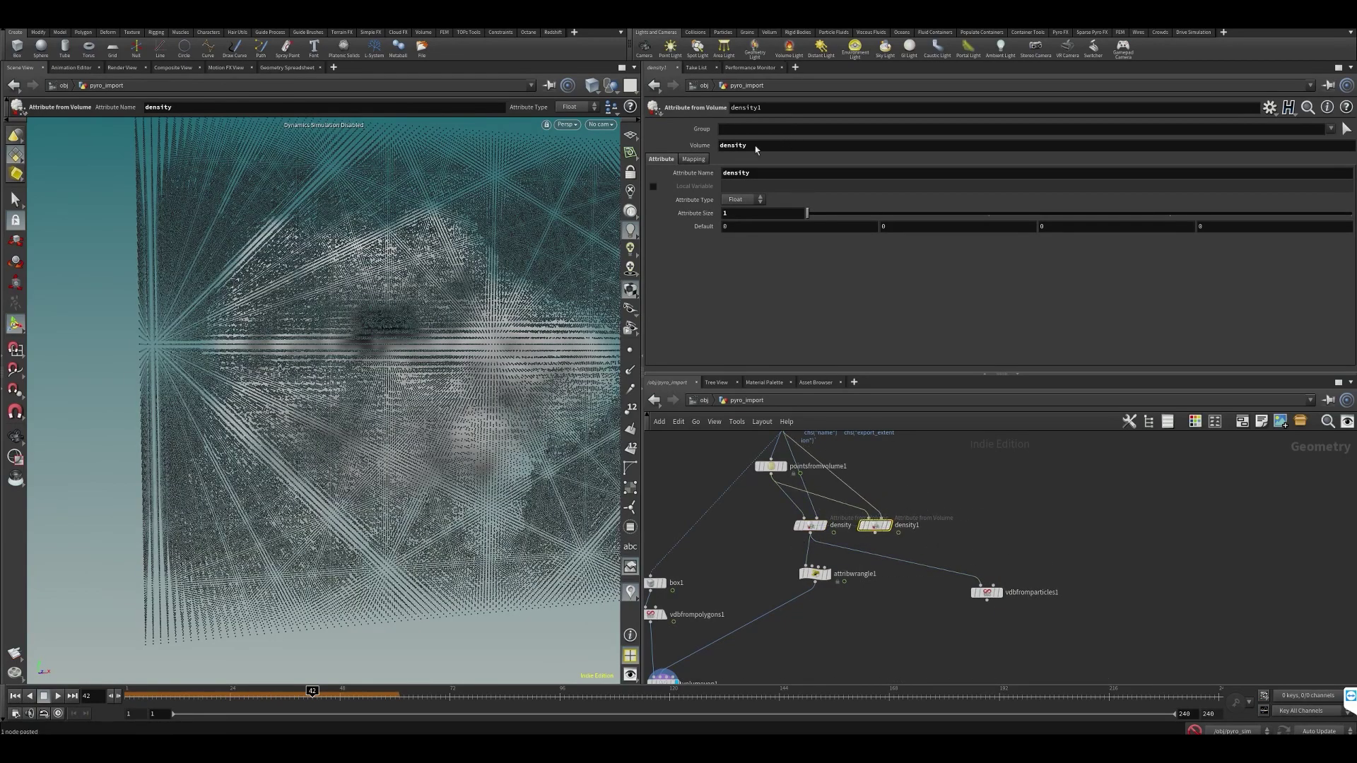
Set the volume and attribute name of the density copy to heat and rename that node heat
{"action": "left_click_drag", "start_coordinate": [748, 147], "coordinate": [689, 152]}
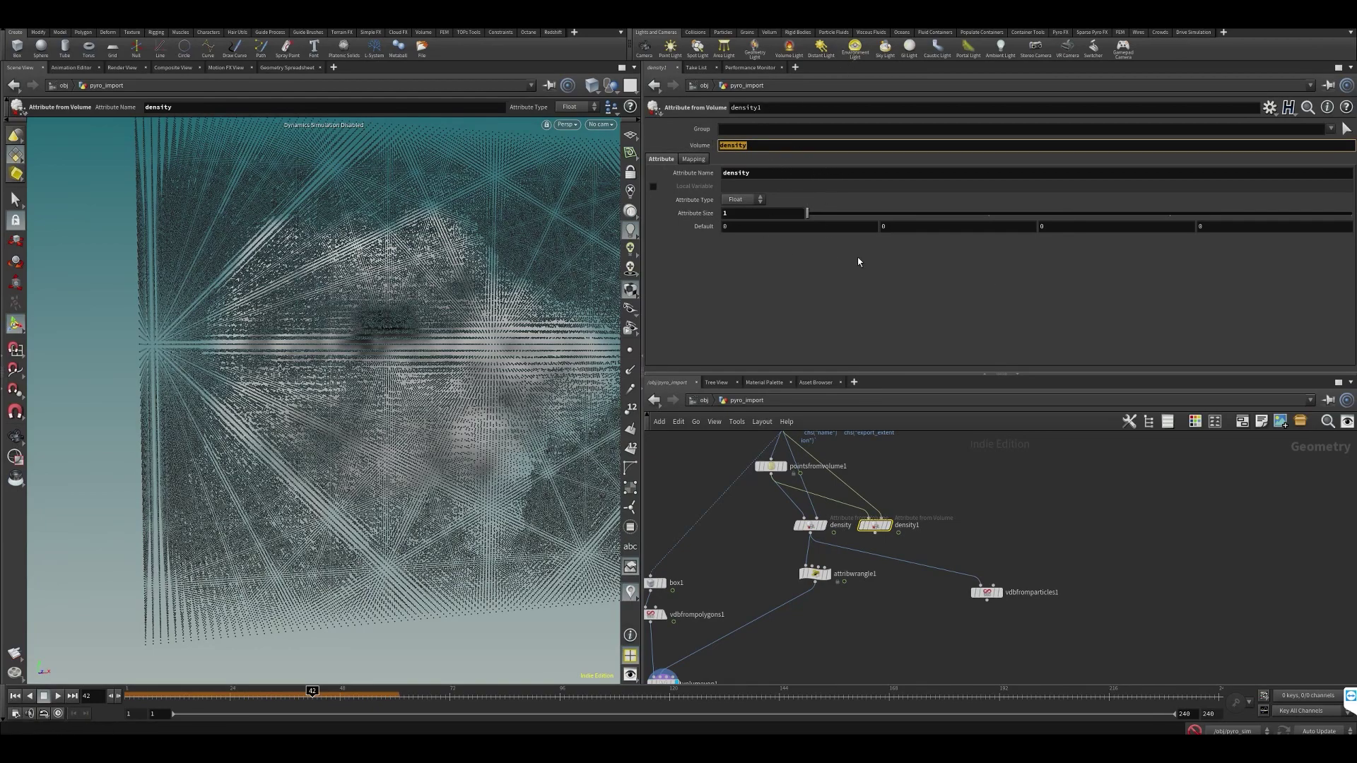
{"action": "type", "text": "heat"}
{"action": "key", "text": "Tab"}
{"action": "type", "text": "heat"}
{"action": "key", "text": "Return"}
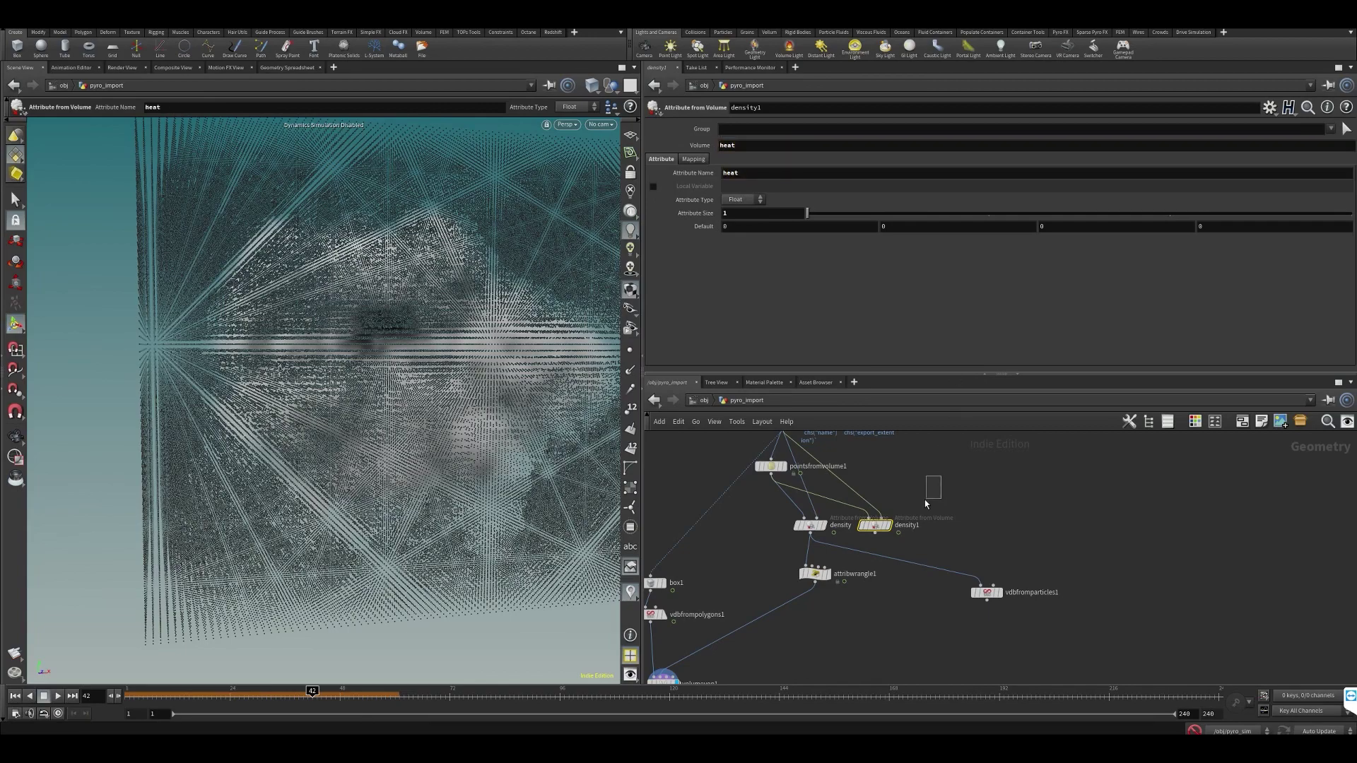
{"action": "double_click", "coordinate": [913, 529]}
{"action": "type", "text": "heat"}
{"action": "key", "text": "Return"}
Duplicate the heat node beside the original, set the copy's volume and attribute name to temperature, and save the scene
{"action": "mouse_move", "coordinate": [937, 496]}
{"action": "left_mouse_down"}
{"action": "mouse_move", "coordinate": [887, 555]}
{"action": "mouse_move", "coordinate": [867, 555]}
{"action": "mouse_move", "coordinate": [948, 538]}
{"action": "mouse_move", "coordinate": [952, 521]}
{"action": "left_mouse_up"}
{"action": "double_click", "coordinate": [728, 146]}
{"action": "type", "text": "temperature"}
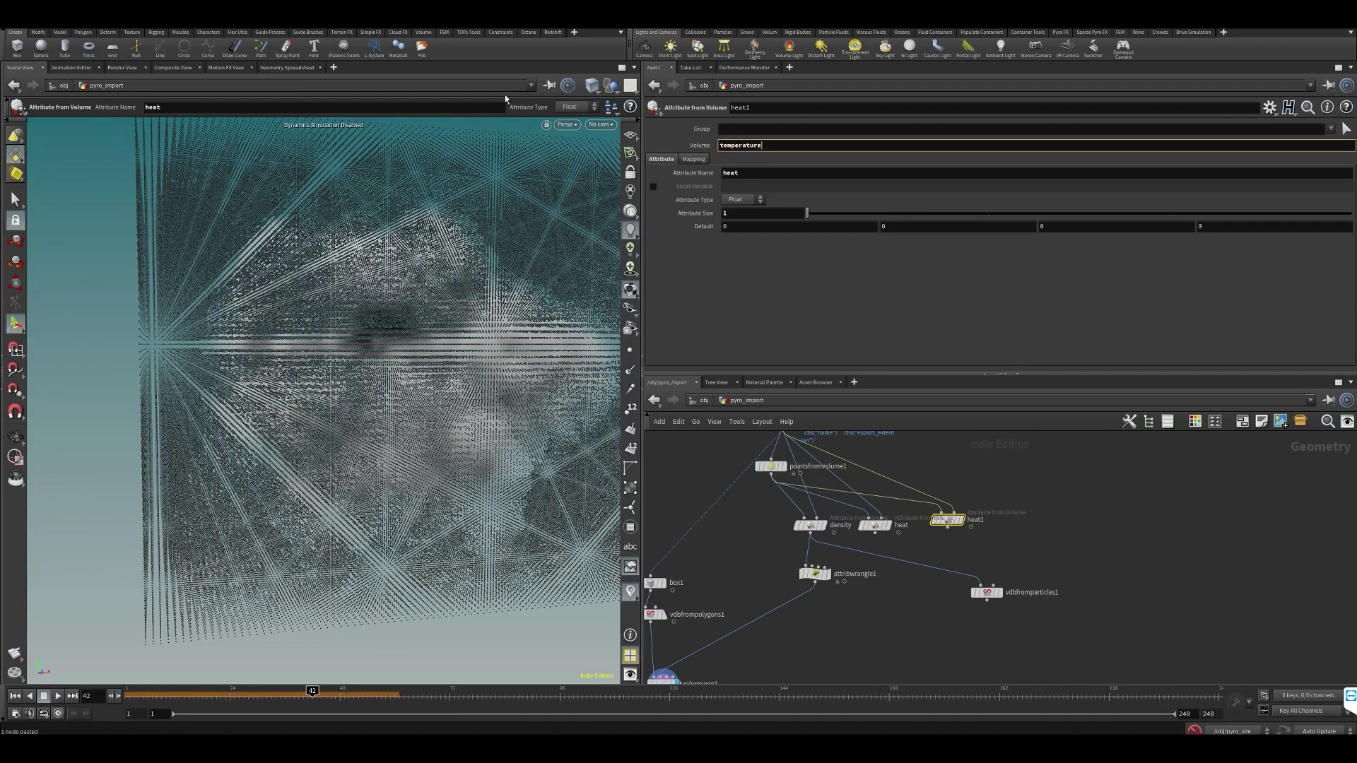
{"action": "key", "text": "Tab"}
{"action": "type", "text": "t"}
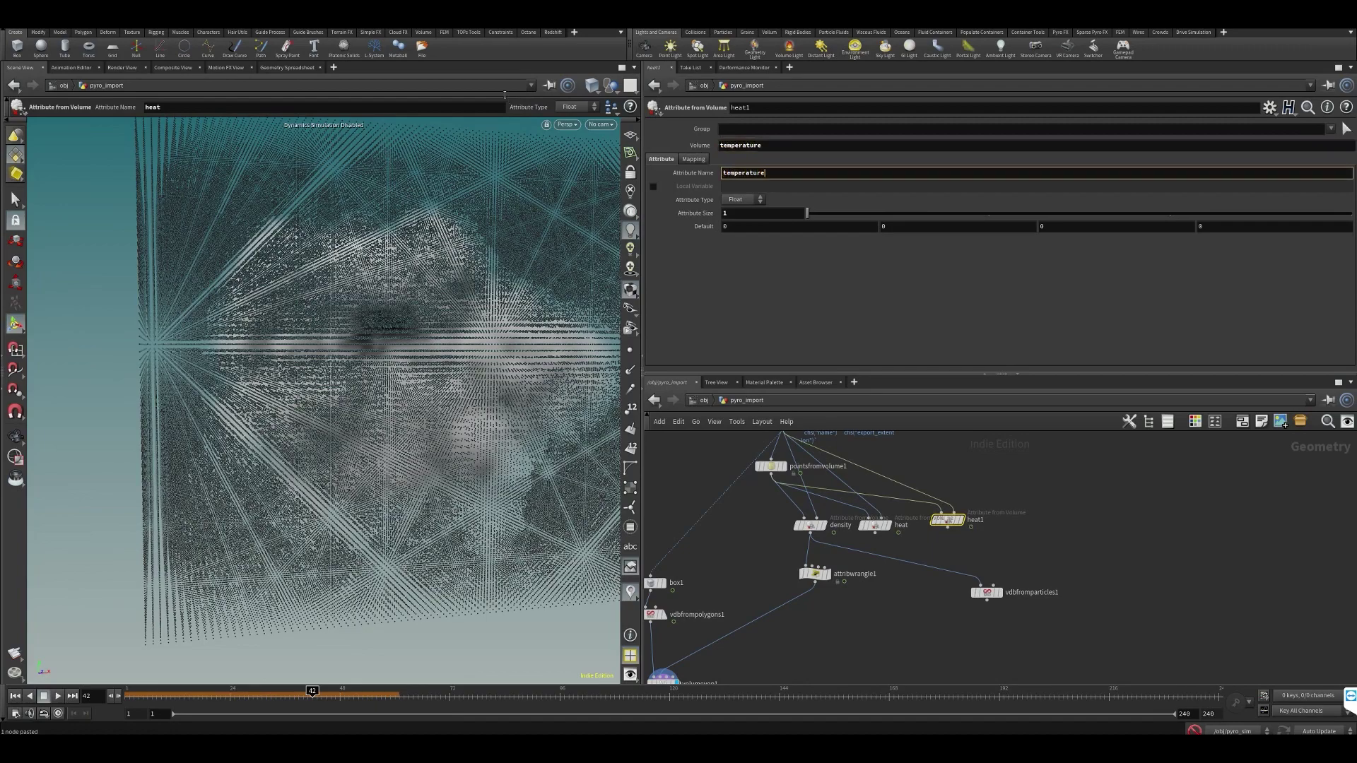
{"action": "type", "text": "emperature"}
{"action": "key", "text": "Return"}
{"action": "key", "text": "ctrl+s"}
Rename the duplicated heat node temperature and save the scene
{"action": "double_click", "coordinate": [977, 521]}
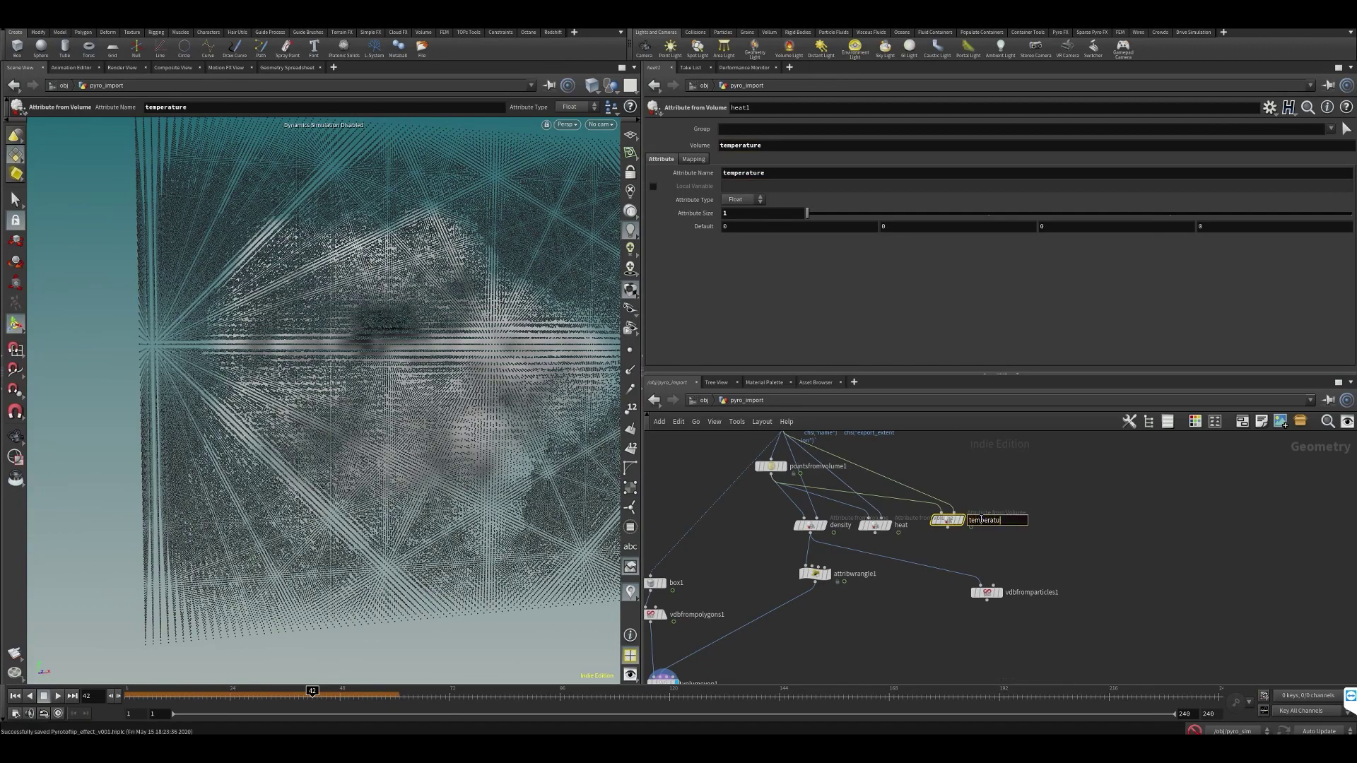
{"action": "type", "text": "temperature"}
{"action": "key", "text": "Return"}
{"action": "key", "text": "ctrl+s"}
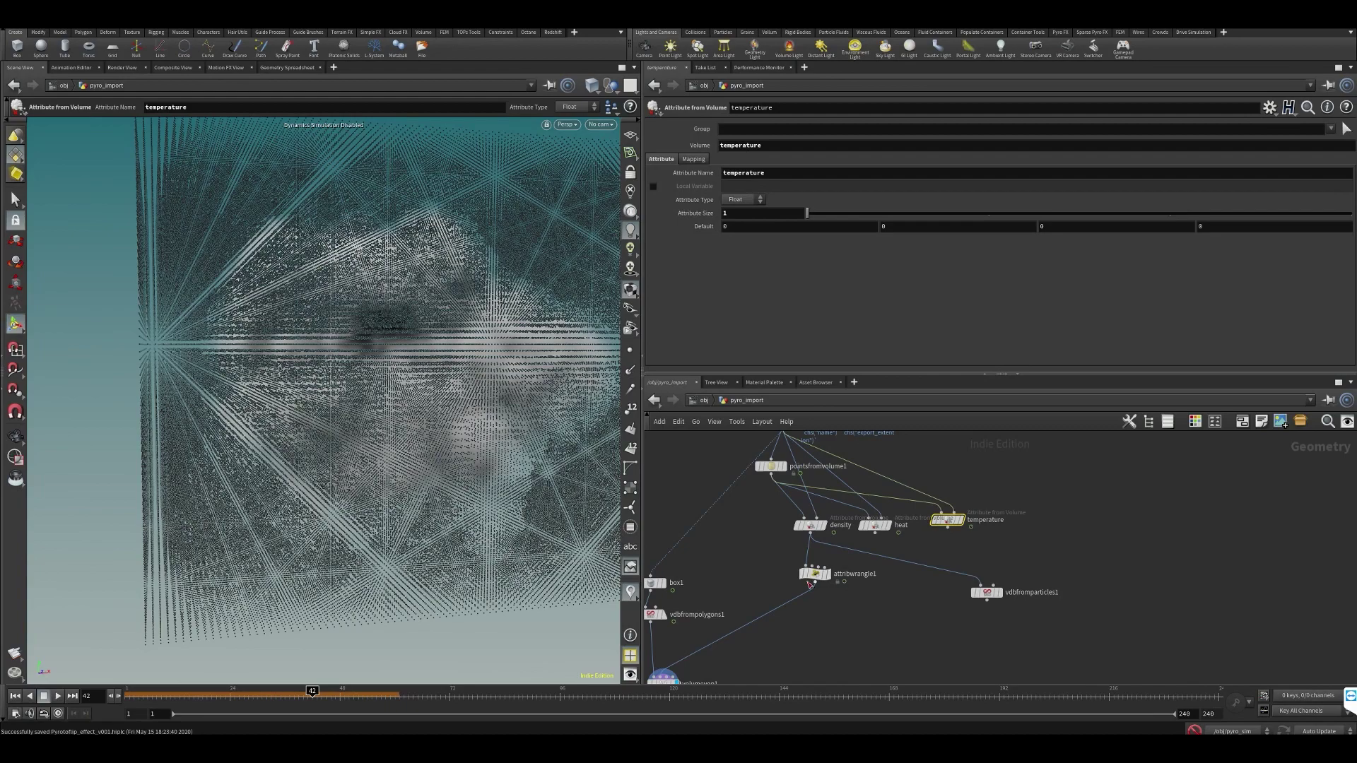
Move attribwrangle1 further below the density node and save the scene
{"action": "left_click_drag", "start_coordinate": [809, 584], "coordinate": [811, 624]}
{"action": "middle_click_drag", "start_coordinate": [844, 574], "coordinate": [851, 553]}
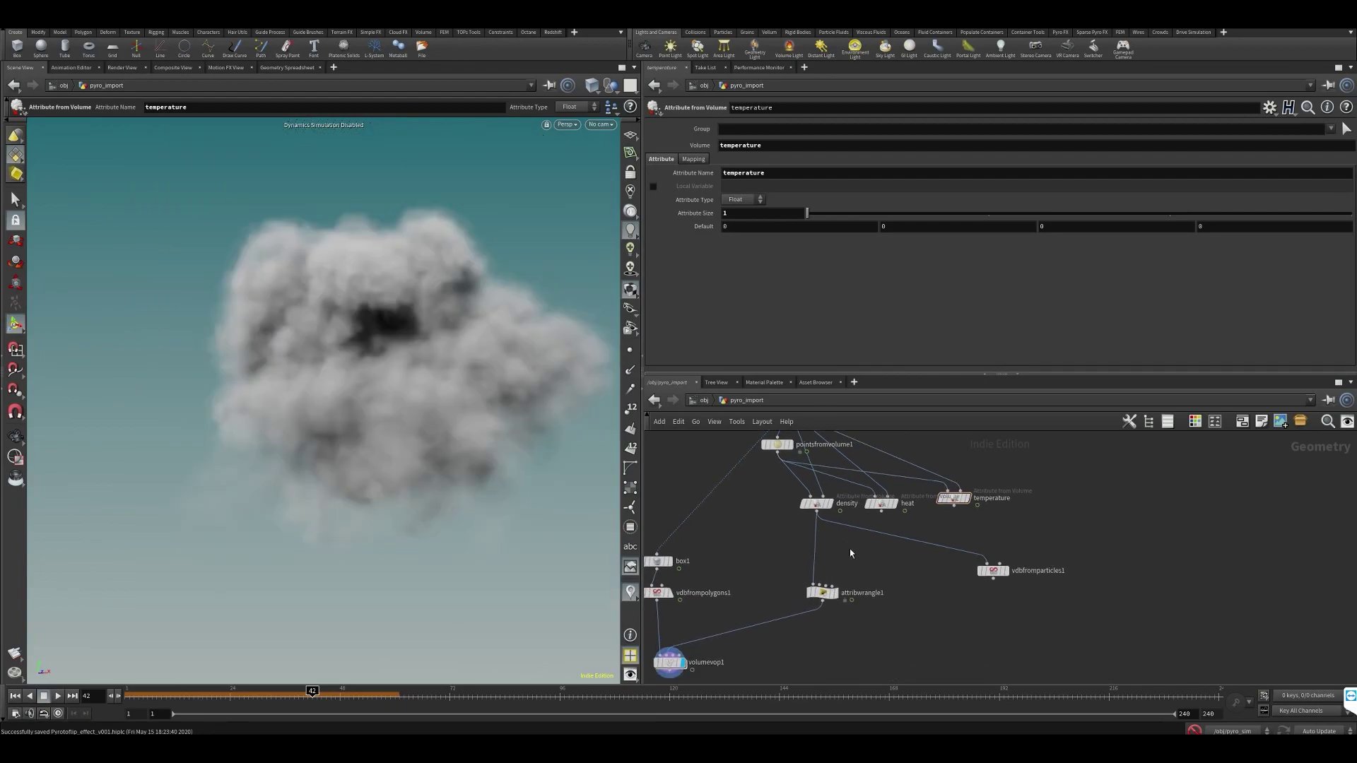
{"action": "scroll", "coordinate": [850, 553], "scroll_direction": "down", "scroll_amount": 2}
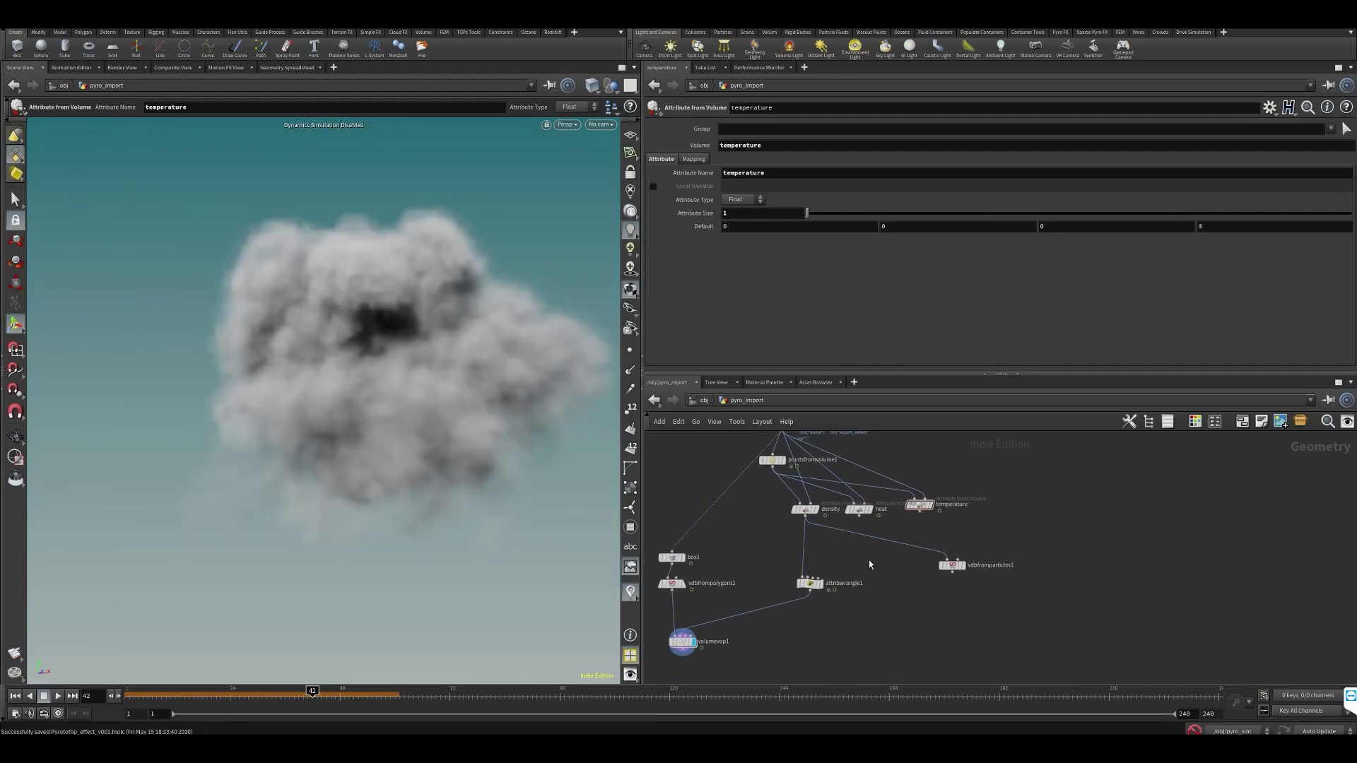
{"action": "key", "text": "ctrl+s"}
{"action": "scroll", "coordinate": [884, 519], "scroll_direction": "up", "scroll_amount": 2}
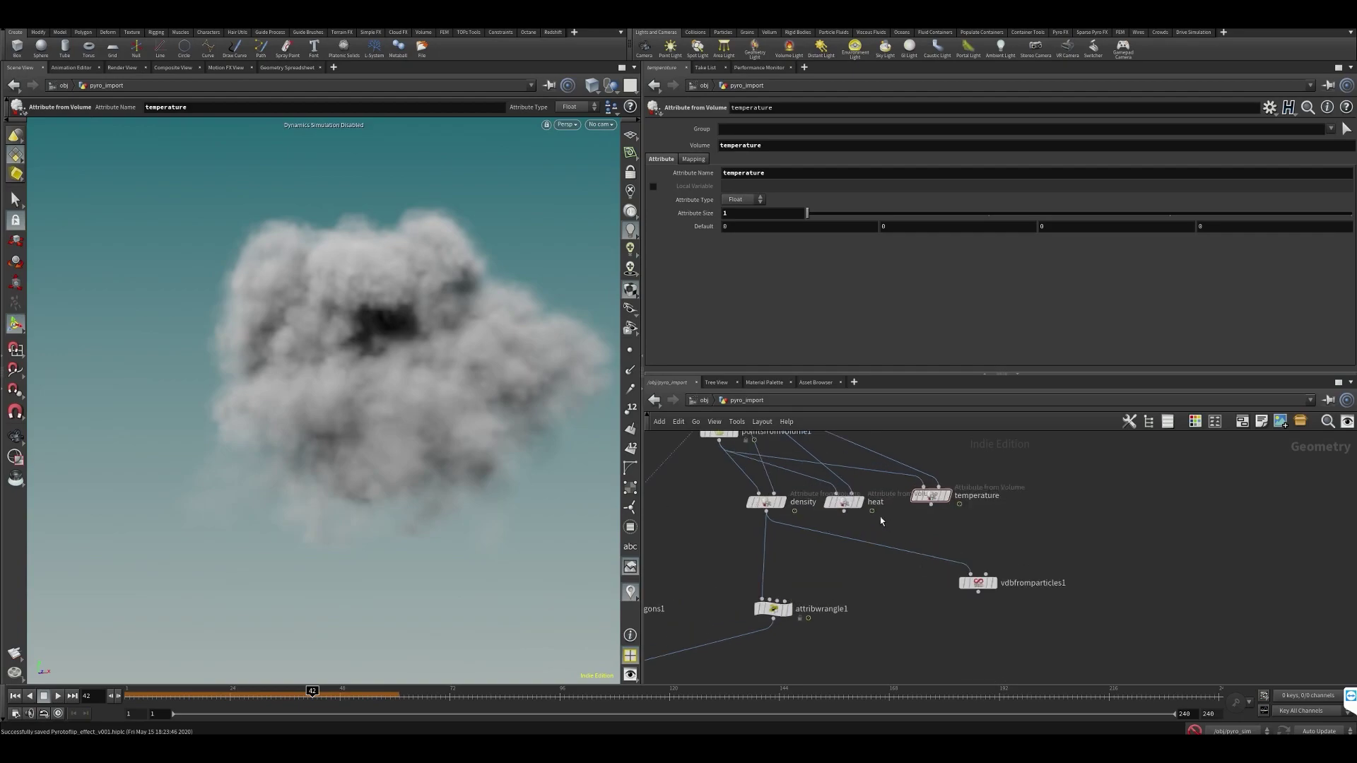
Display the density, heat and temperature nodes one after another to compare their points
{"action": "left_click", "coordinate": [789, 487]}
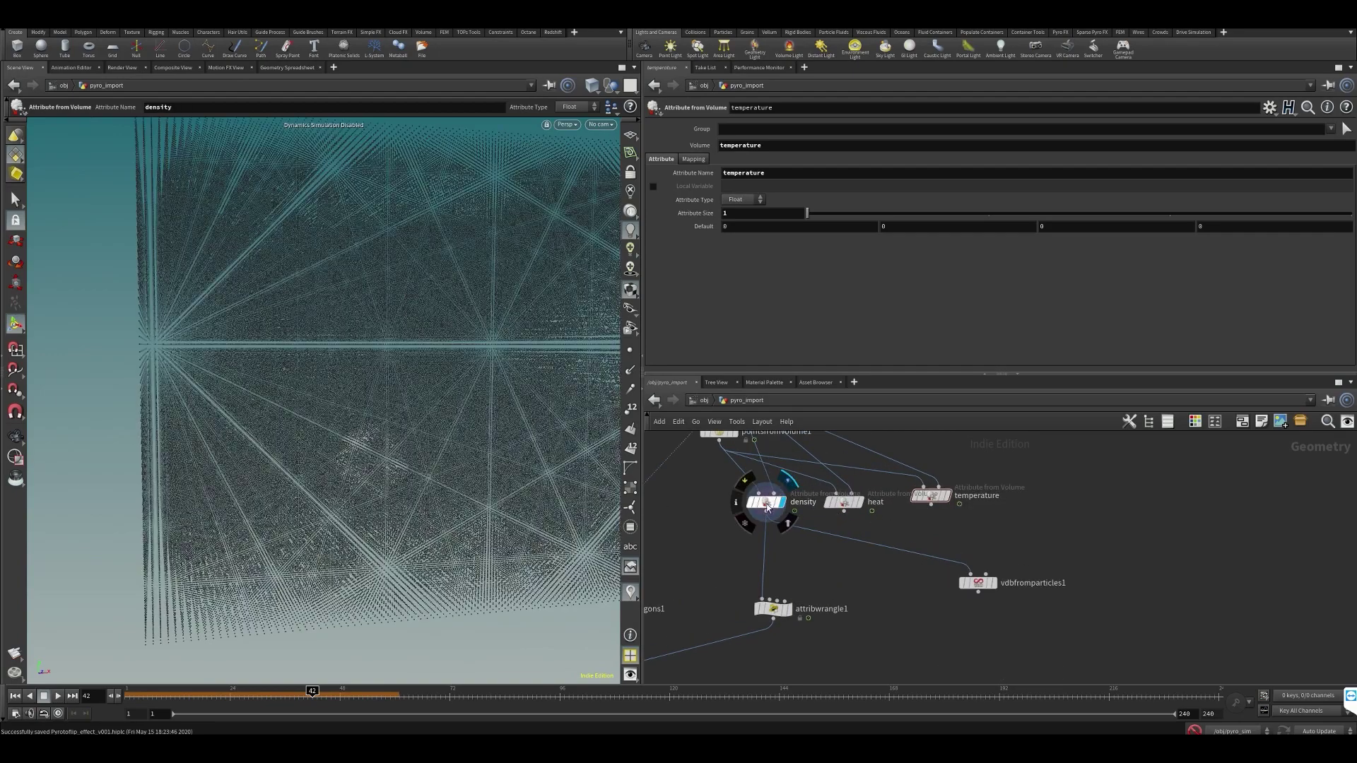
{"action": "left_click", "coordinate": [774, 494]}
{"action": "left_click", "coordinate": [855, 503]}
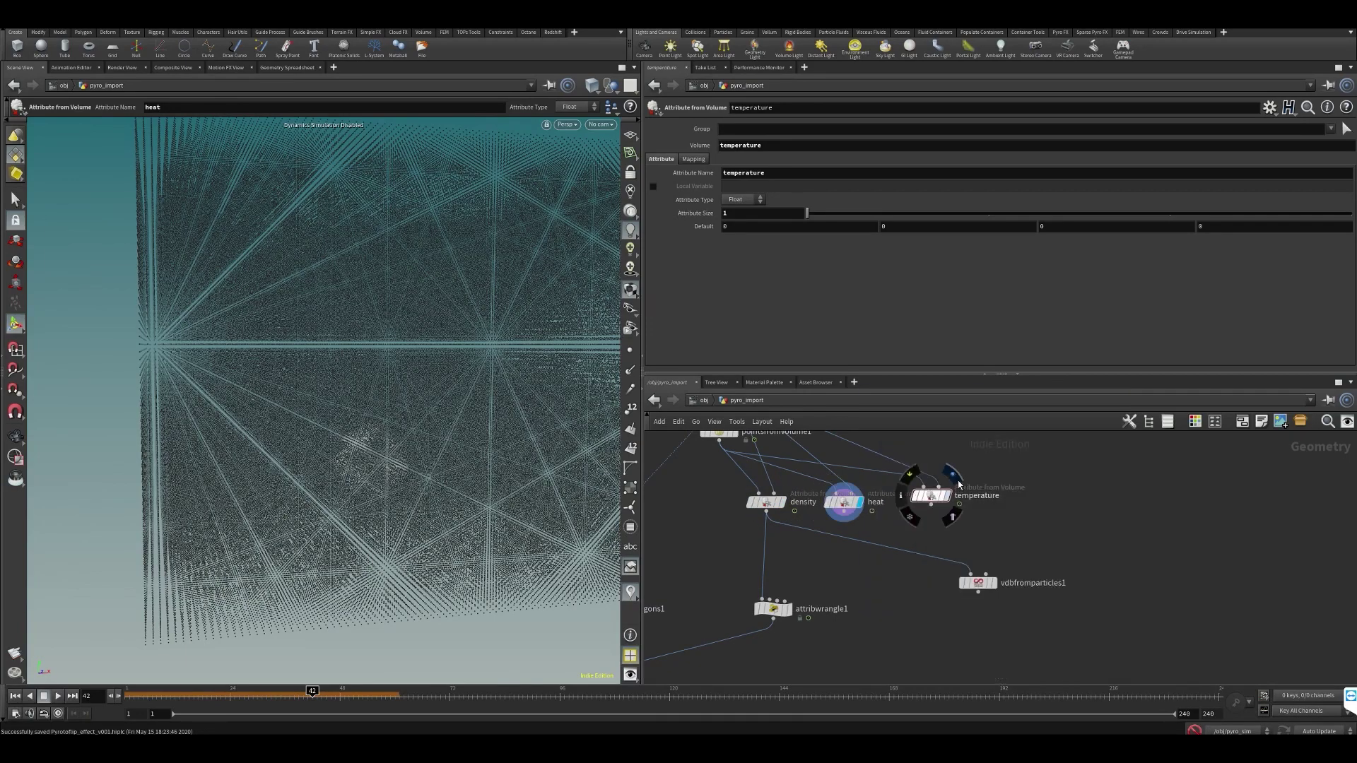
{"action": "left_click", "coordinate": [942, 495]}
Try to combine the density, heat and temperature nodes in a Merge node placed above attribwrangle1
{"action": "key", "text": "Tab"}
{"action": "type", "text": "mer"}
{"action": "key", "text": "Return"}
{"action": "left_click", "coordinate": [758, 570]}
{"action": "left_click_drag", "start_coordinate": [758, 570], "coordinate": [774, 570]}
{"action": "left_click", "coordinate": [771, 566]}
{"action": "left_click", "coordinate": [844, 512]}
{"action": "left_click", "coordinate": [774, 566]}
{"action": "left_click", "coordinate": [924, 518]}
Inspect the geometry information of merge1 and delete that node
{"action": "middle_click", "coordinate": [784, 576]}
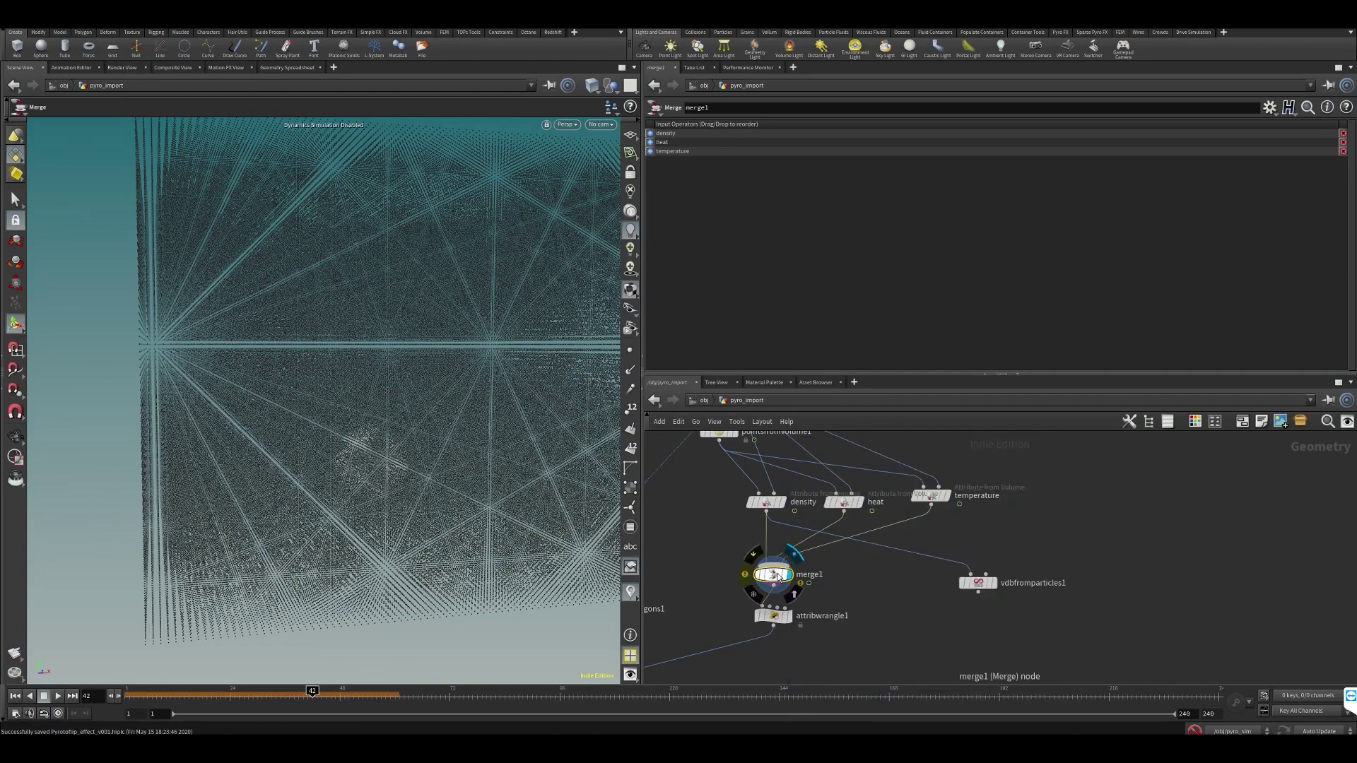
{"action": "middle_click", "coordinate": [771, 573]}
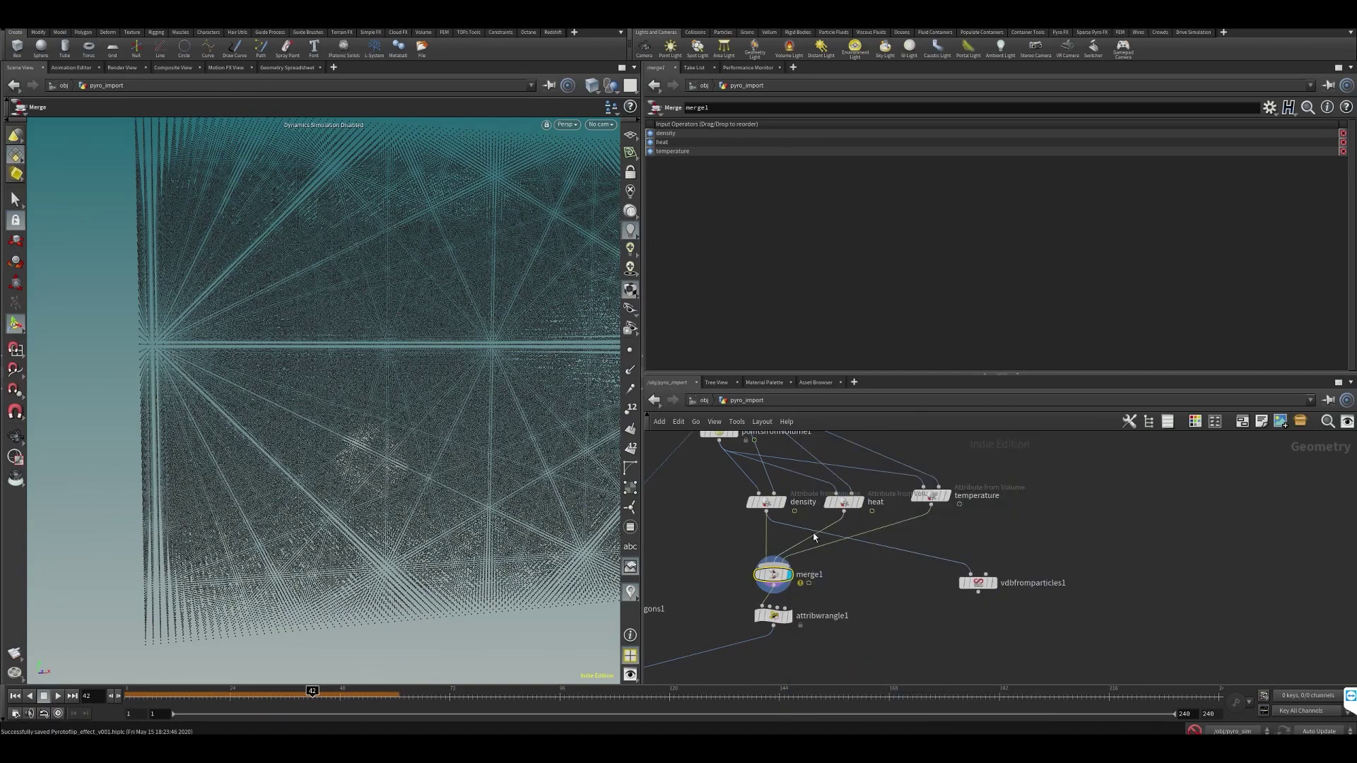
{"action": "mouse_move", "coordinate": [782, 569]}
{"action": "key", "text": "Delete"}
Insert an Attribute Copy node between the density node and attribwrangle1
{"action": "scroll", "coordinate": [813, 582], "scroll_direction": "down", "scroll_amount": 2}
{"action": "scroll", "coordinate": [801, 581], "scroll_direction": "up", "scroll_amount": 3}
{"action": "key", "text": "Tab"}
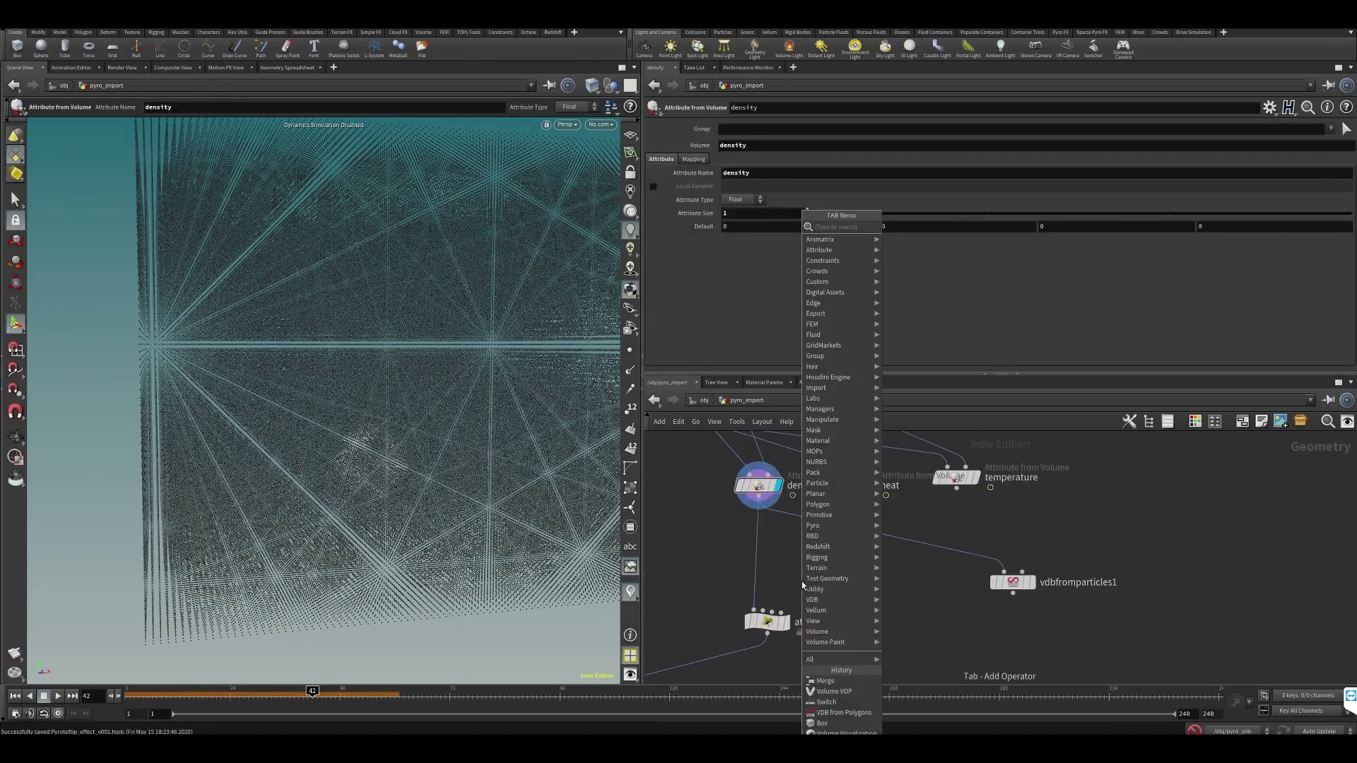
{"action": "key", "text": "Escape"}
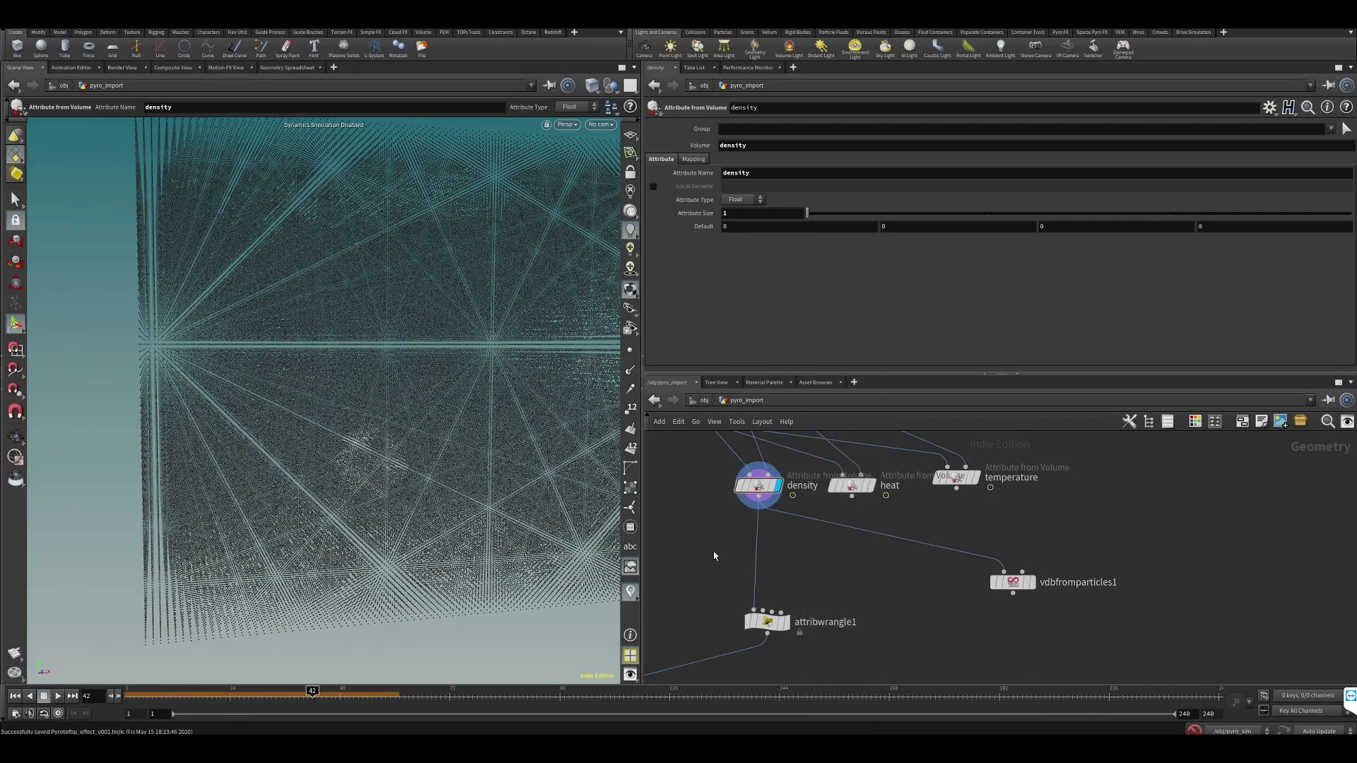
{"action": "key", "text": "Tab"}
{"action": "type", "text": "acopy"}
{"action": "key", "text": "Return"}
{"action": "left_click", "coordinate": [768, 569]}
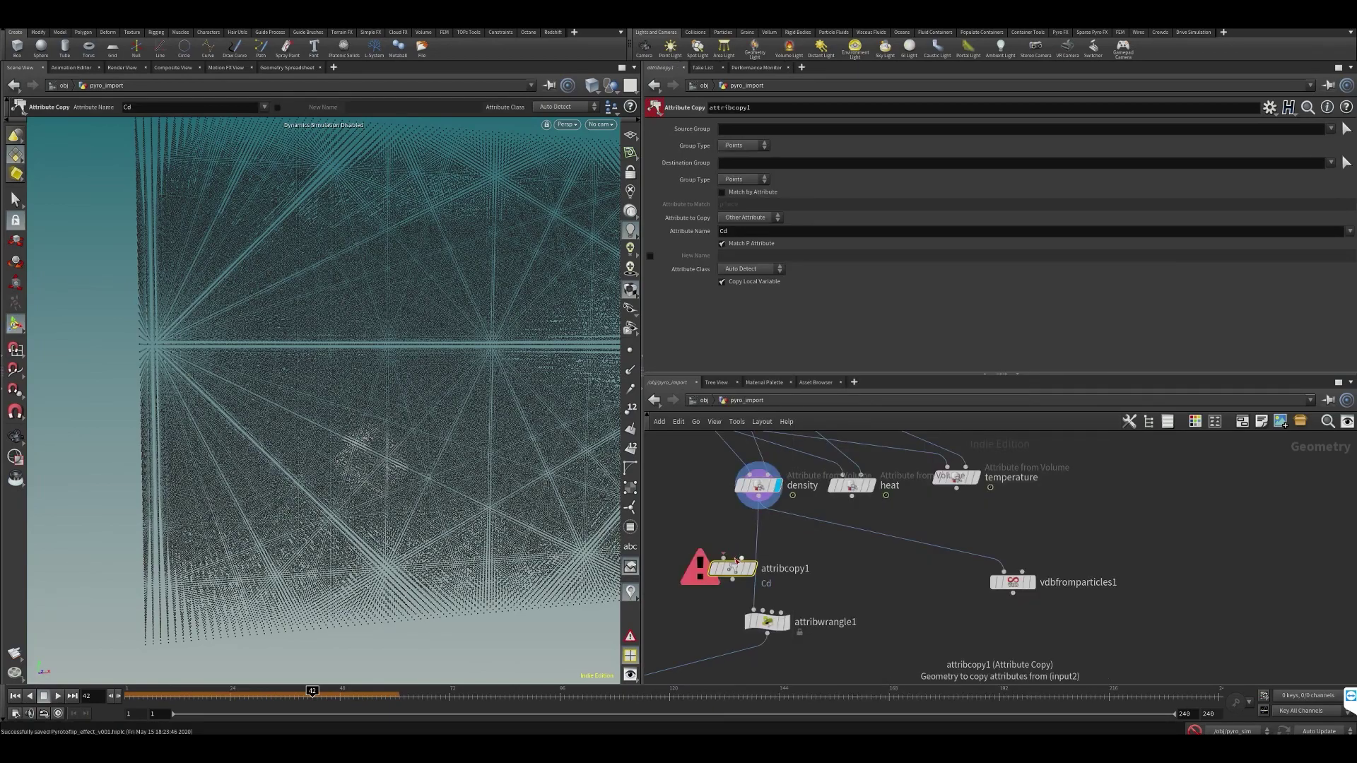
{"action": "left_click_drag", "start_coordinate": [772, 571], "coordinate": [763, 572]}
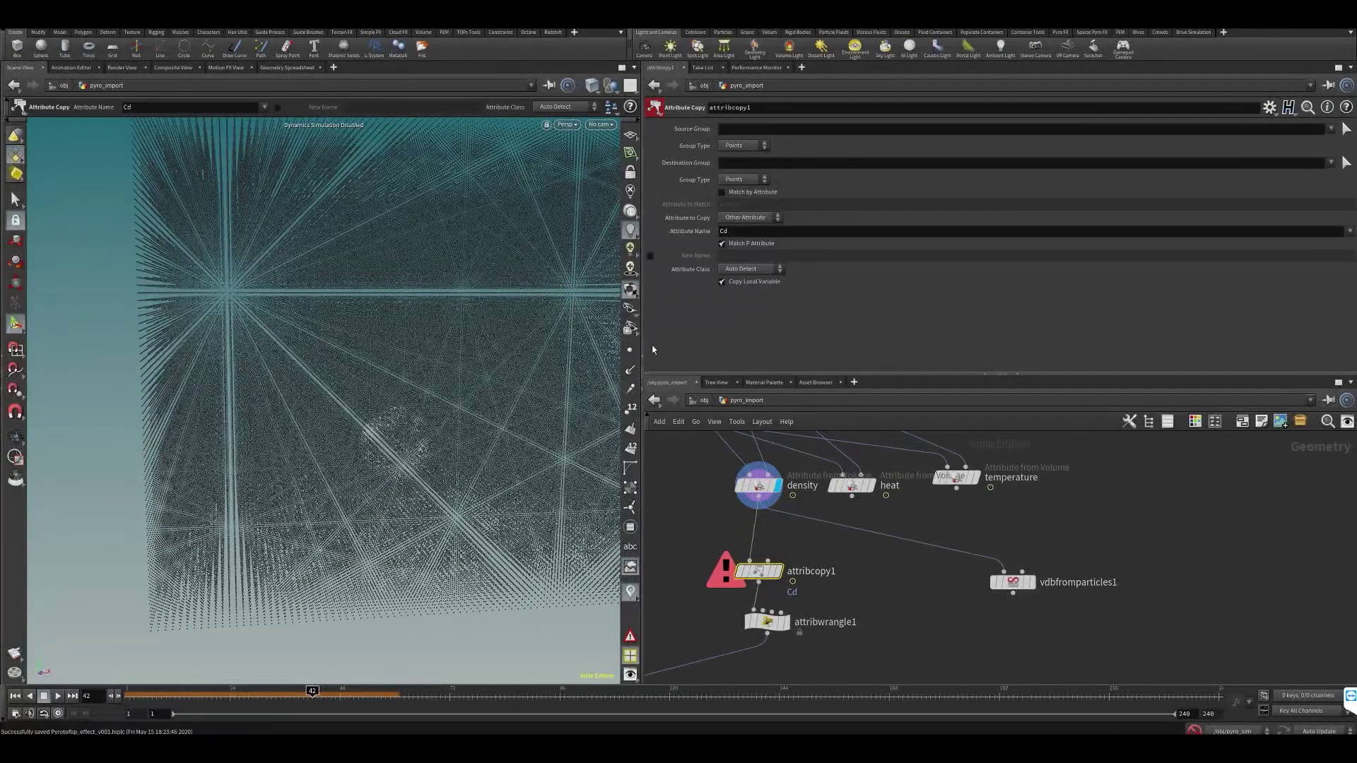
Examine the point numbers of the point grid in the viewport
{"action": "left_click", "coordinate": [631, 407]}
{"action": "left_click_drag", "start_coordinate": [483, 351], "coordinate": [176, 324]}
{"action": "mouse_move", "coordinate": [766, 564]}
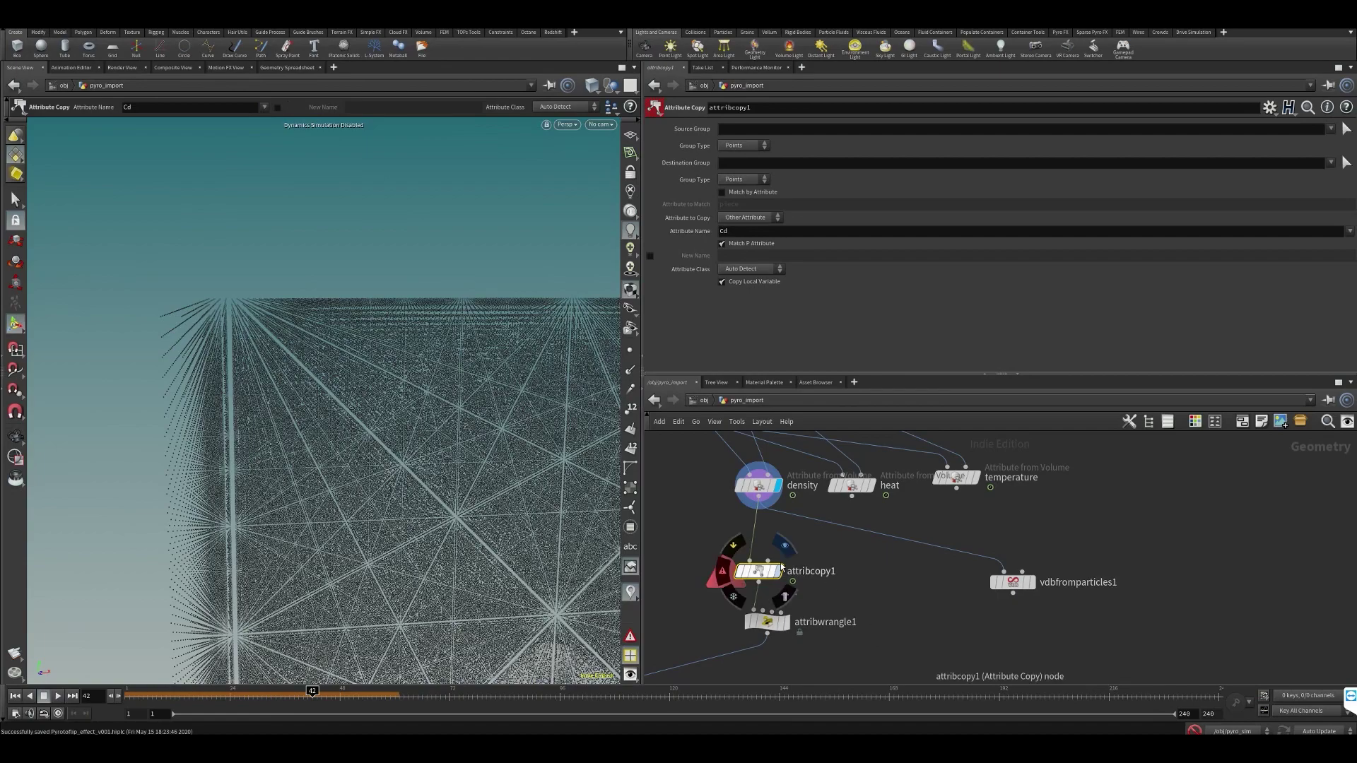
Connect the heat node to the second input of attribcopy1 and set its attribute name to heat
{"action": "scroll", "coordinate": [870, 563], "scroll_direction": "down", "scroll_amount": 3}
{"action": "middle_click", "coordinate": [880, 553]}
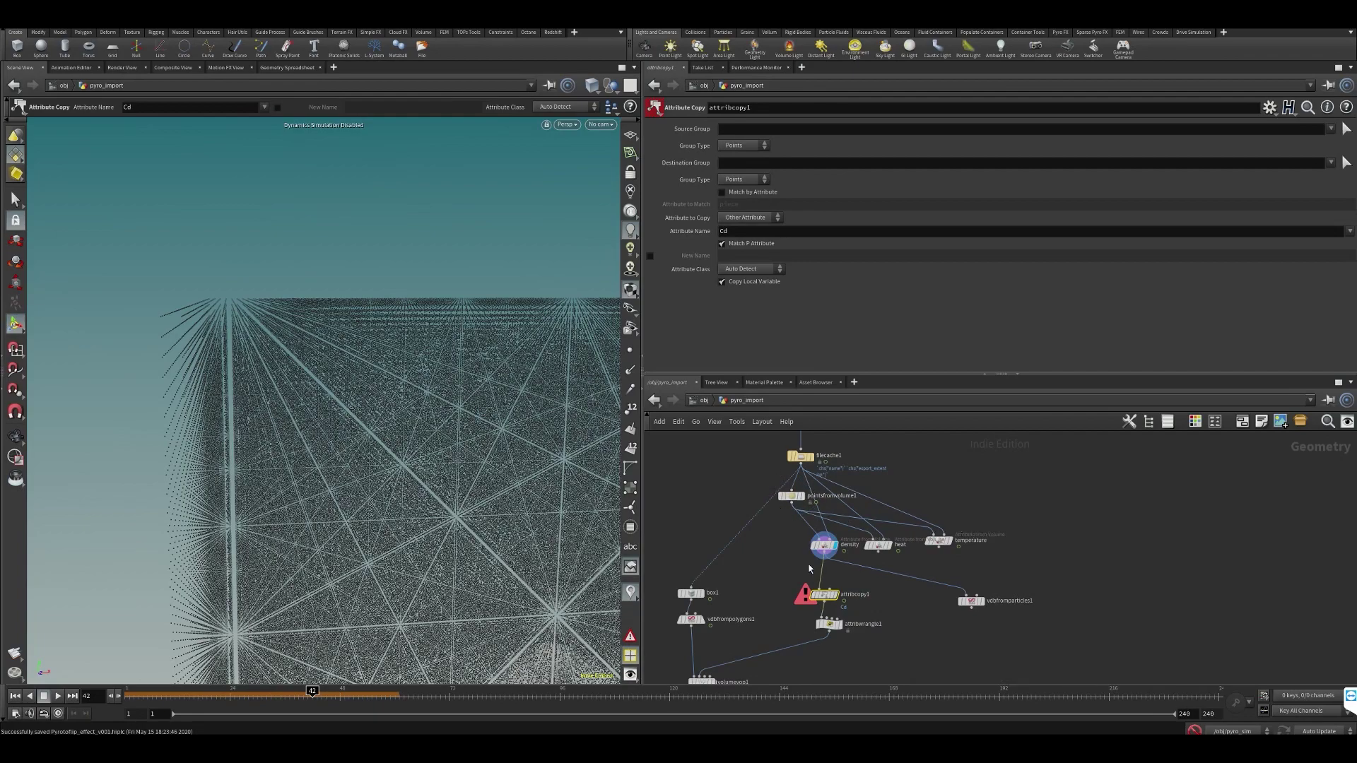
{"action": "scroll", "coordinate": [809, 569], "scroll_direction": "up", "scroll_amount": 3}
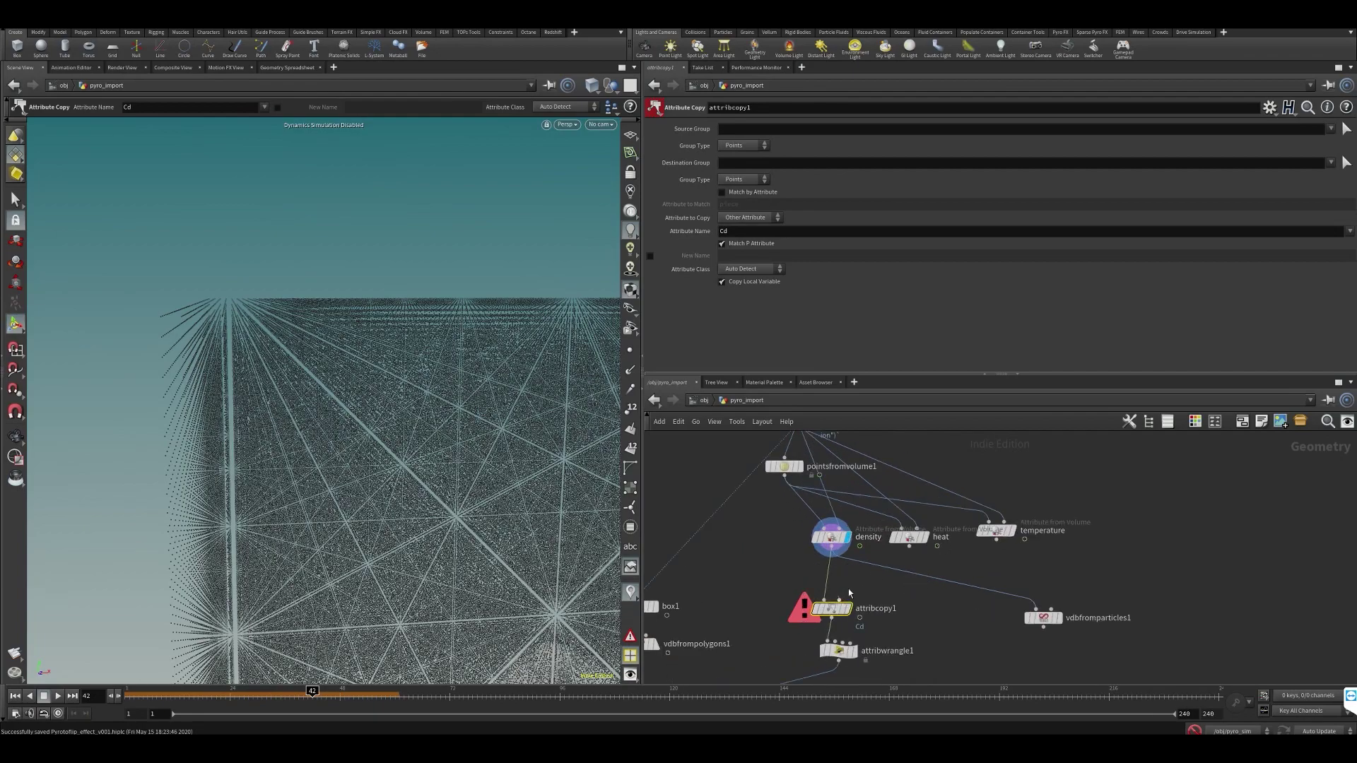
{"action": "left_click_drag", "start_coordinate": [910, 549], "coordinate": [841, 599]}
{"action": "scroll", "coordinate": [880, 592], "scroll_direction": "down", "scroll_amount": 2}
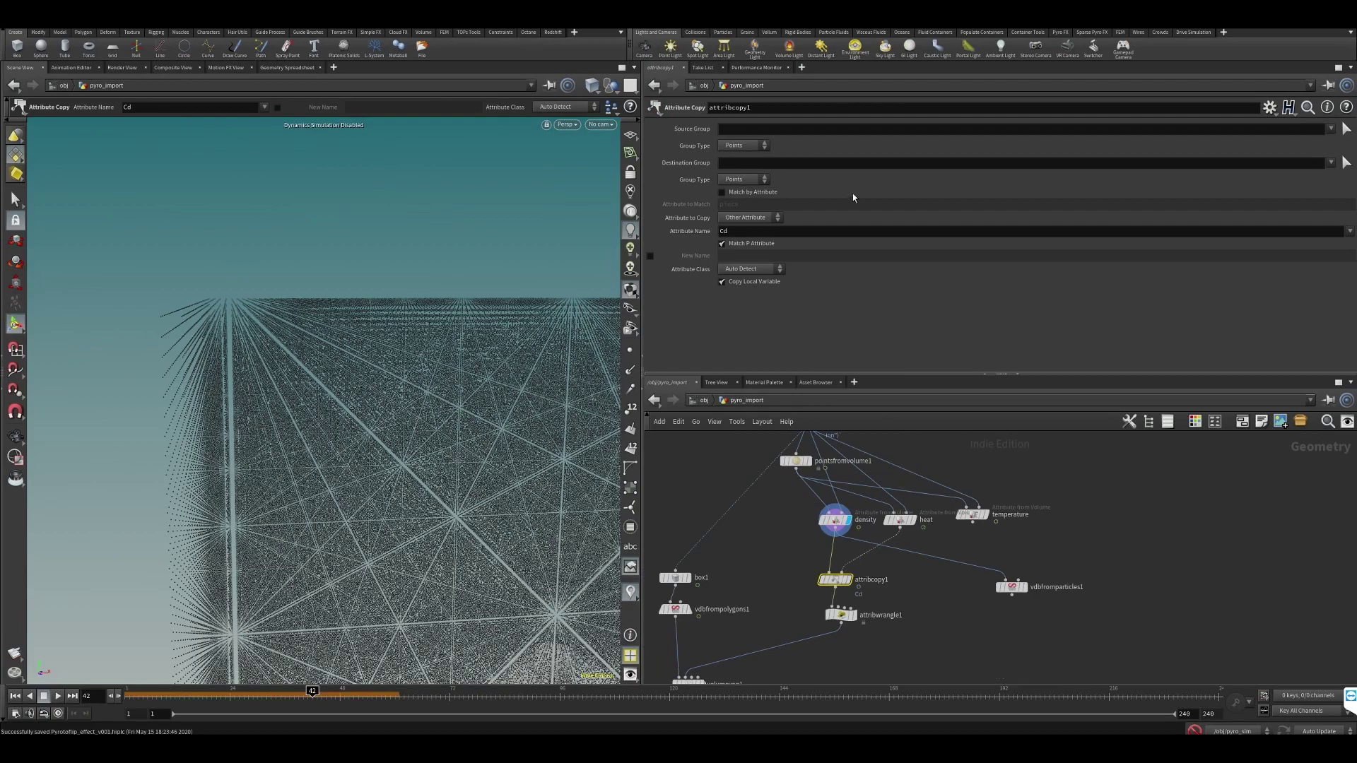
{"action": "left_click", "coordinate": [879, 234]}
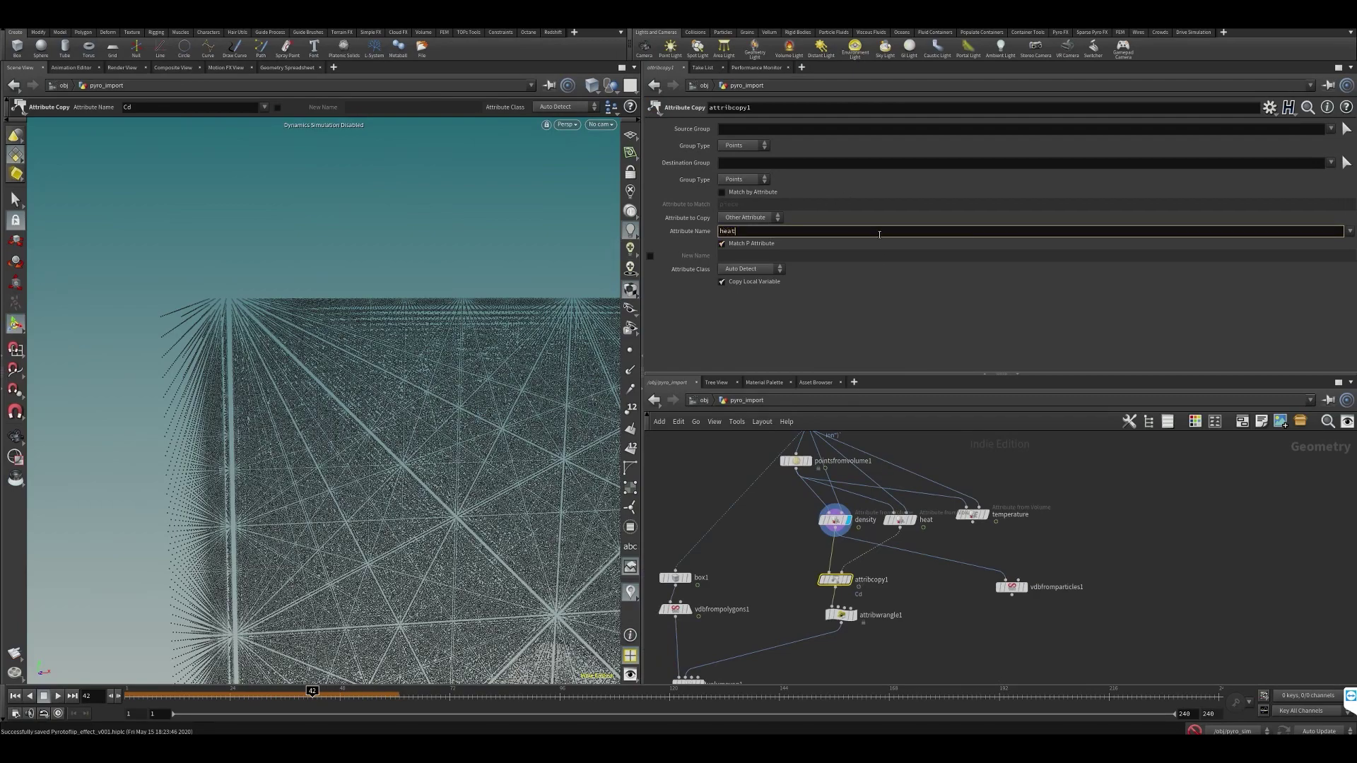
{"action": "key", "text": "Return"}
Duplicate attribcopy1 below the original, connect the temperature node as its source, and set its attribute name to temperature
{"action": "key", "text": "ctrl+c"}
{"action": "key", "text": "ctrl+v"}
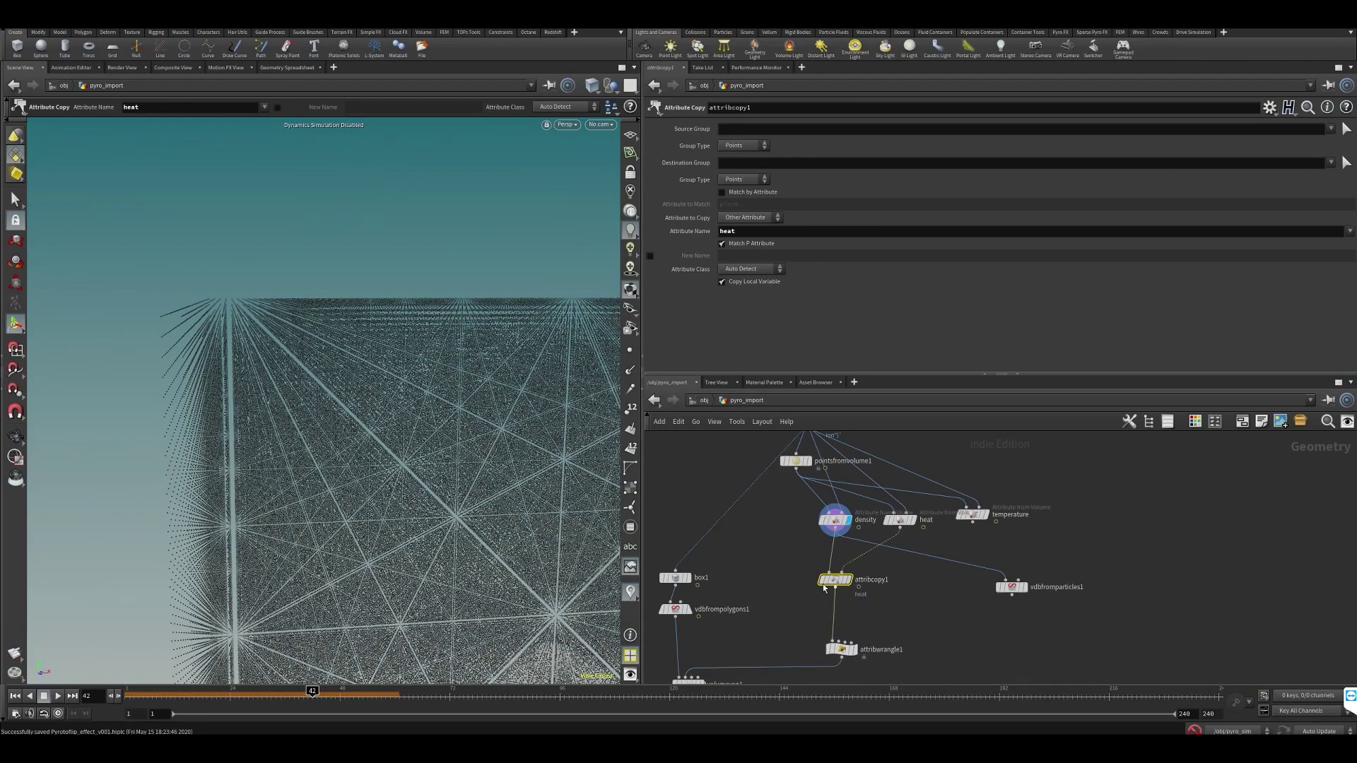
{"action": "left_click_drag", "start_coordinate": [841, 596], "coordinate": [973, 524]}
{"action": "left_click", "coordinate": [754, 219]}
{"action": "left_click", "coordinate": [706, 241]}
{"action": "left_click_drag", "start_coordinate": [754, 232], "coordinate": [654, 248]}
{"action": "type", "text": "temperature"}
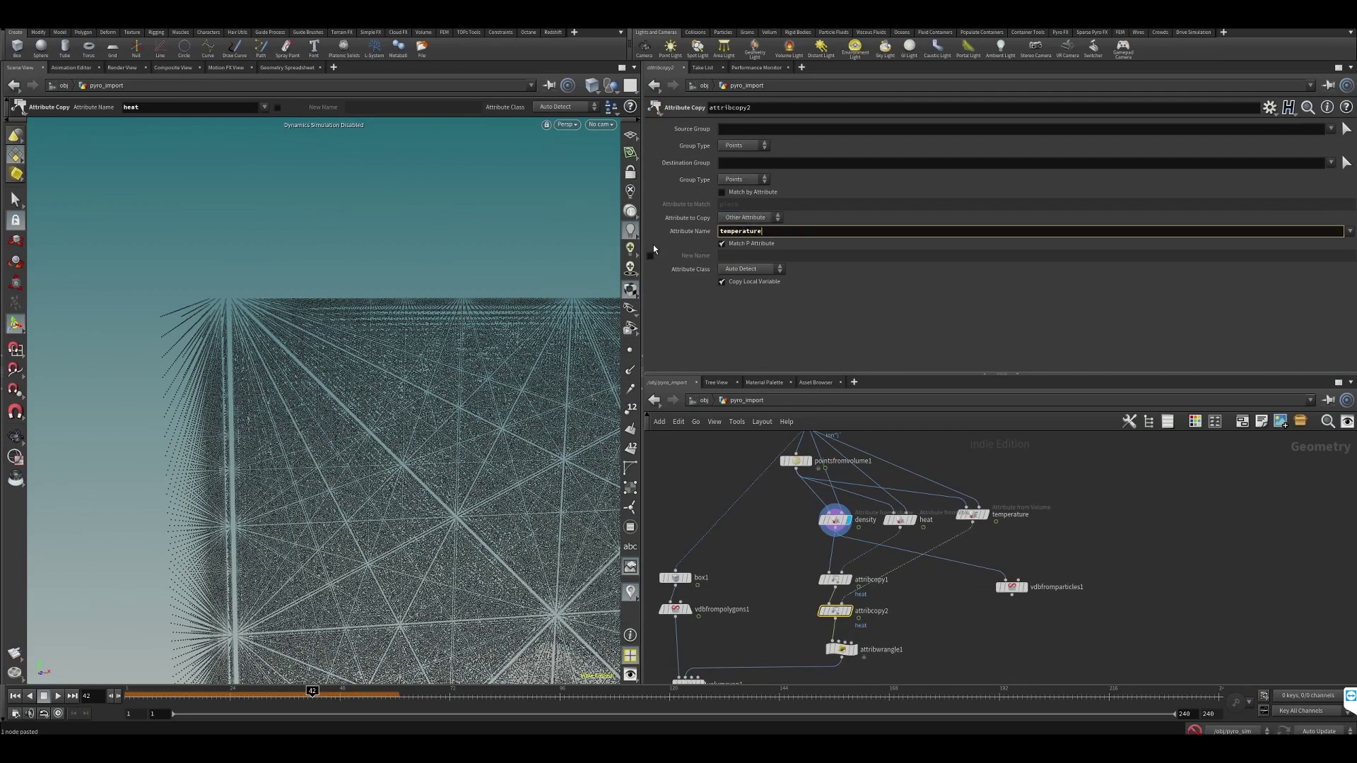
{"action": "key", "text": "Return"}
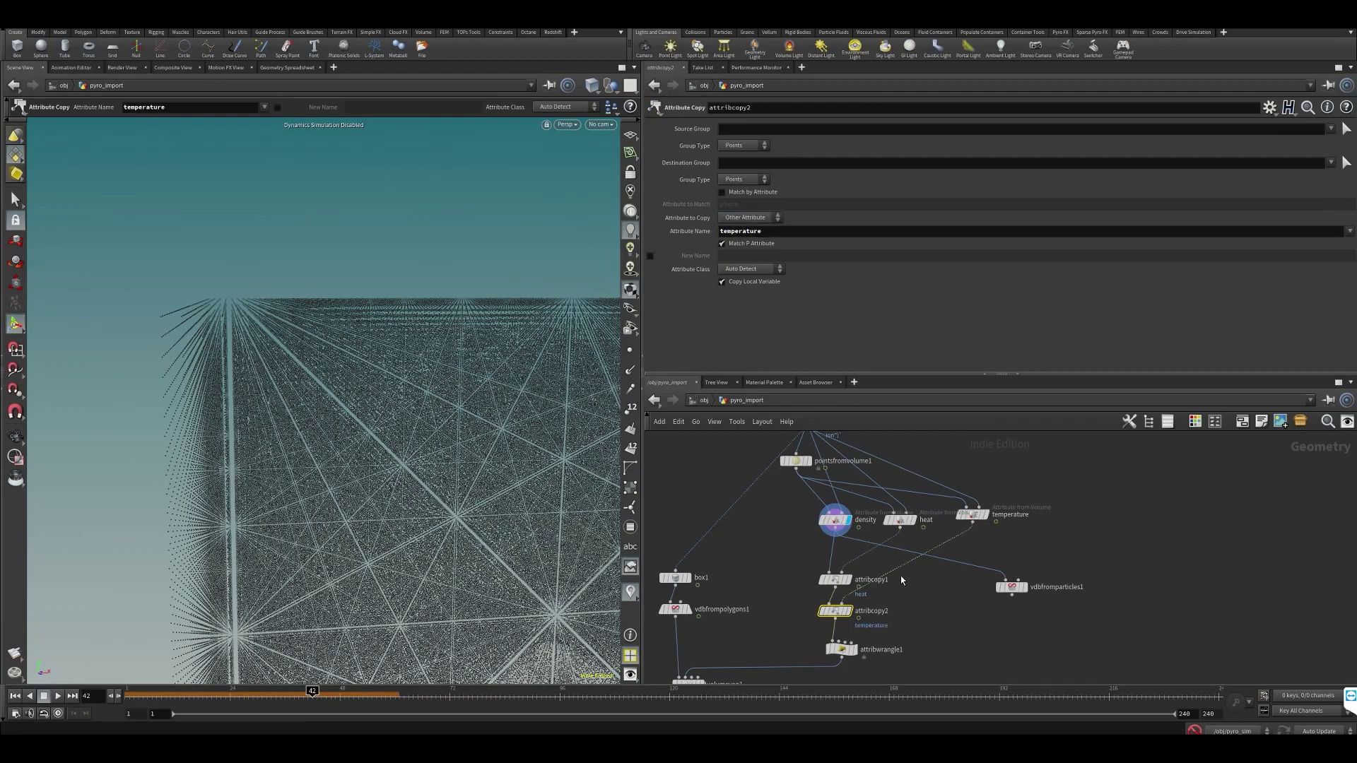
Display attribcopy2 and check its density, heat and temperature point attributes in the geometry spreadsheet and node info
{"action": "left_click", "coordinate": [853, 596]}
{"action": "middle_click_drag", "start_coordinate": [838, 612], "coordinate": [1026, 572]}
{"action": "left_click", "coordinate": [285, 67]}
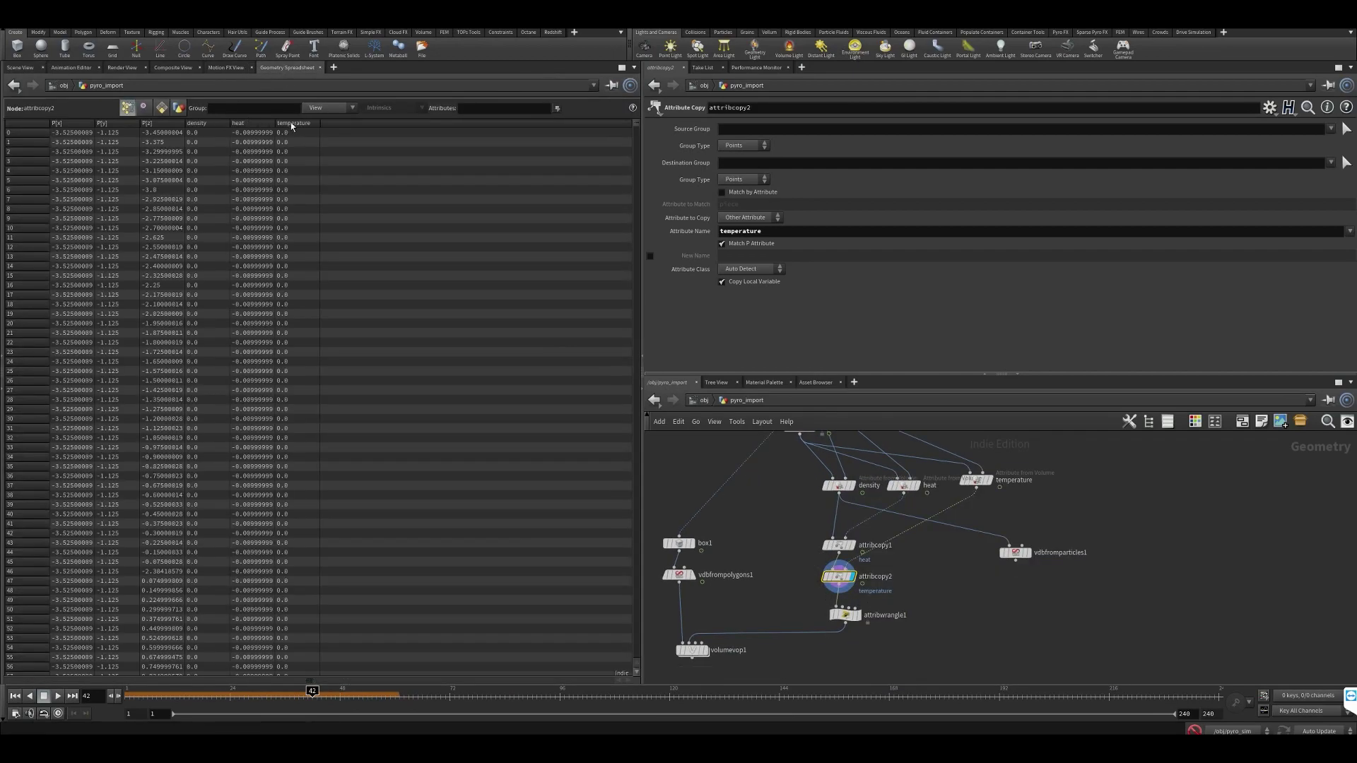
{"action": "left_click", "coordinate": [290, 123]}
{"action": "left_click", "coordinate": [246, 125]}
{"action": "left_click", "coordinate": [201, 124]}
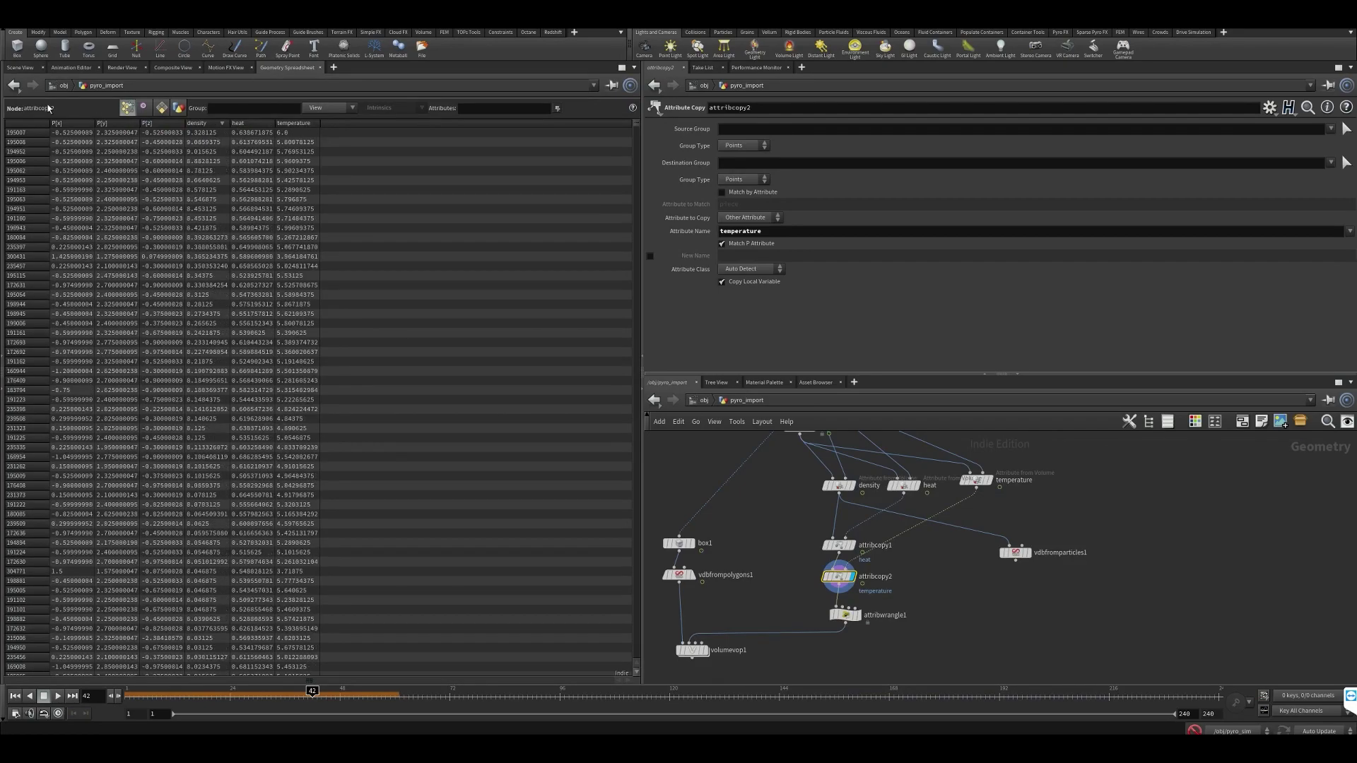
{"action": "left_click", "coordinate": [27, 68]}
{"action": "middle_click", "coordinate": [837, 573]}
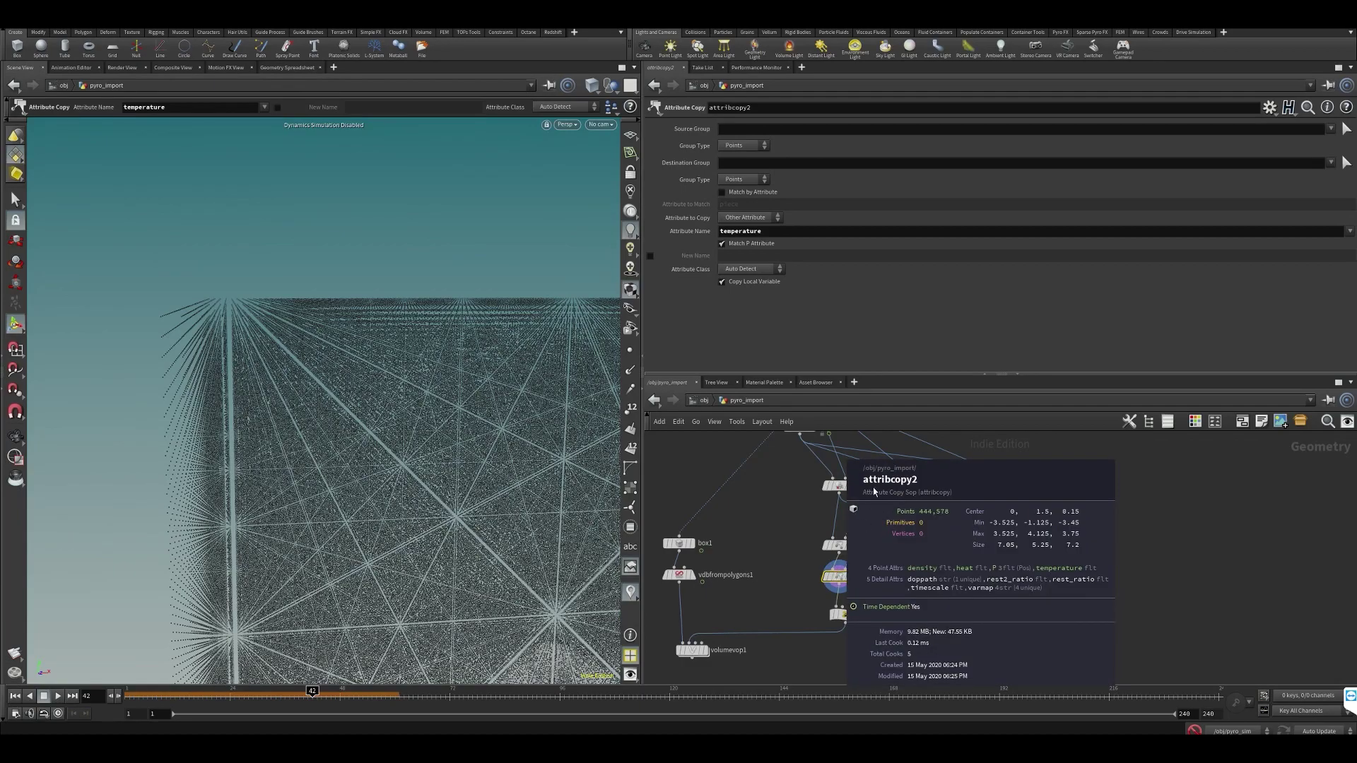
Display volumevop1, frame the smoke volume in the viewport, and save the scene
{"action": "middle_click_drag", "start_coordinate": [913, 637], "coordinate": [933, 587]}
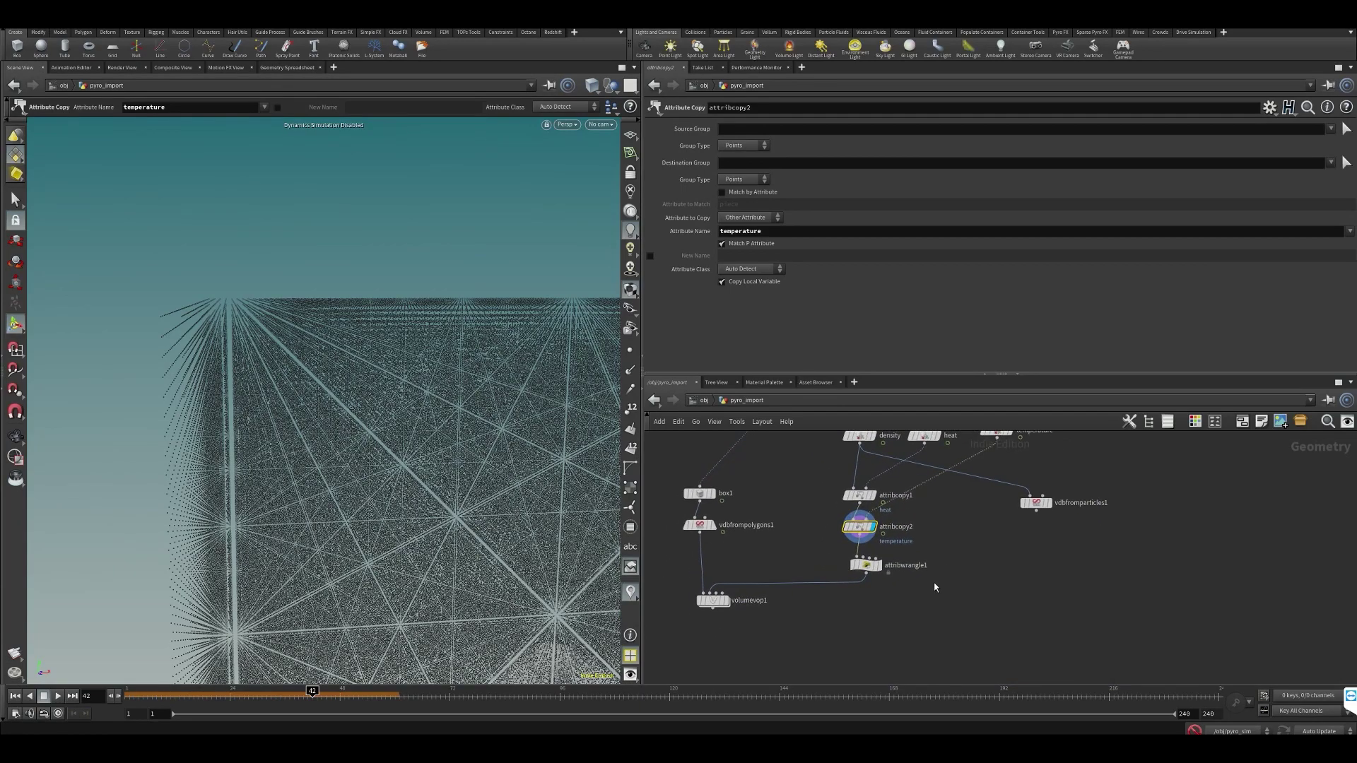
{"action": "left_click", "coordinate": [725, 601]}
{"action": "key", "text": "Escape"}
{"action": "scroll", "coordinate": [438, 419], "scroll_direction": "down", "scroll_amount": 10}
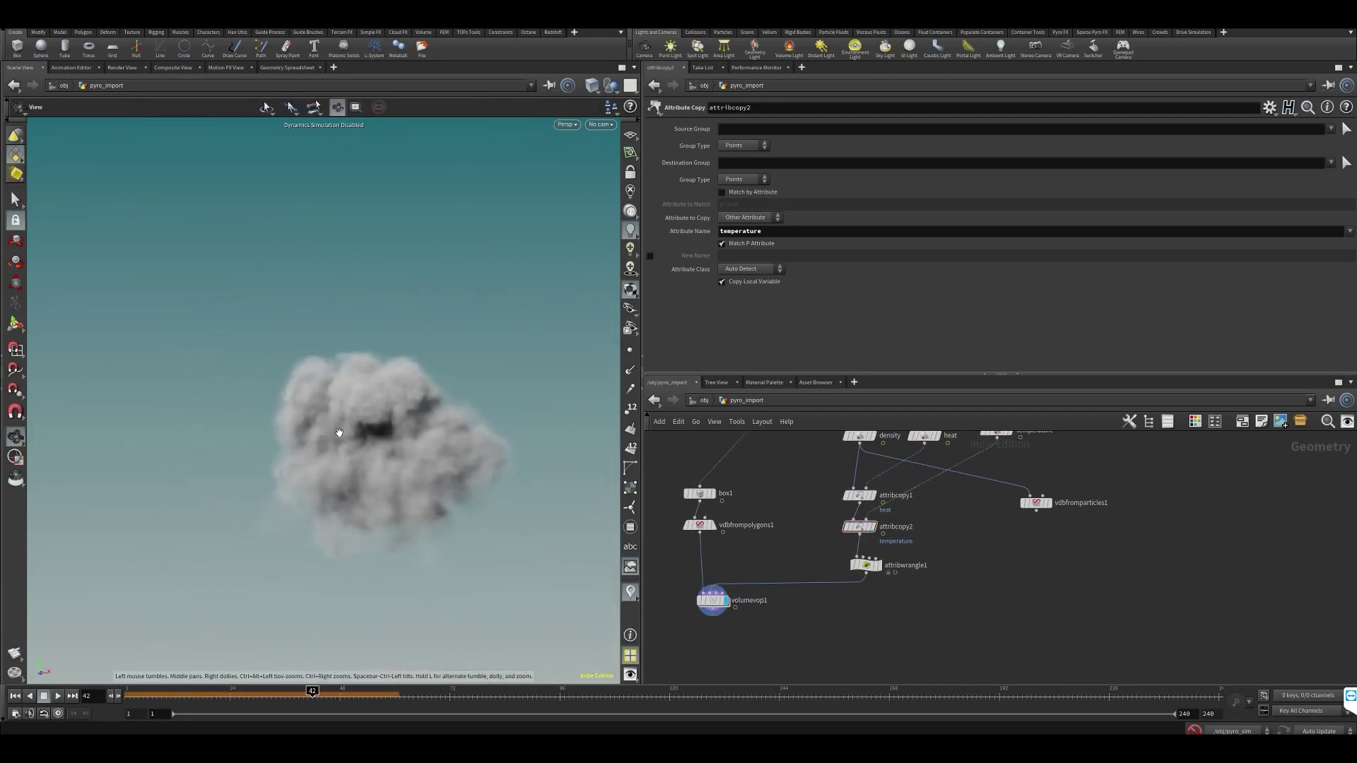
{"action": "key", "text": "space+g"}
{"action": "left_click_drag", "start_coordinate": [427, 454], "coordinate": [396, 438], "text": "alt"}
{"action": "key", "text": "ctrl+s"}
Set the search radius of volumevop1 to 0.084 and bypass attribwrangle1
{"action": "left_click", "coordinate": [714, 602]}
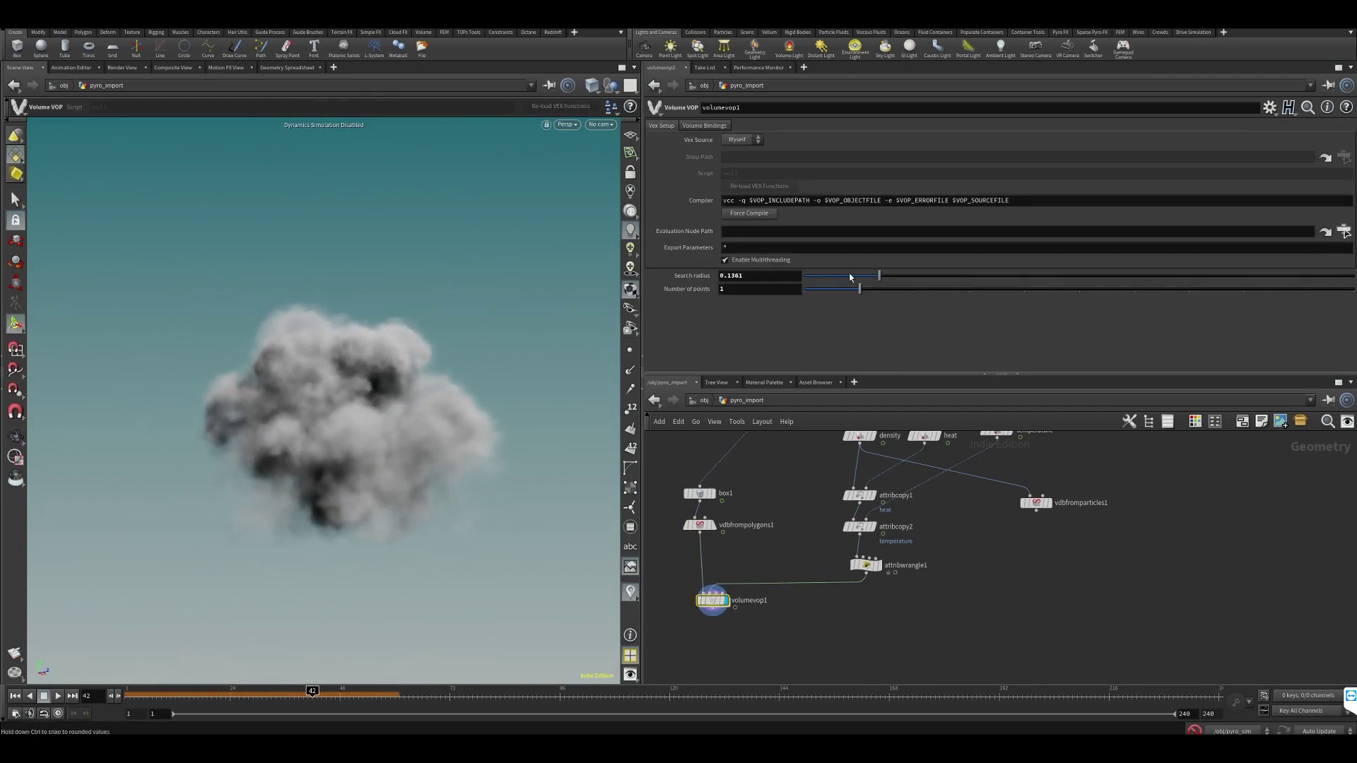
{"action": "left_click_drag", "start_coordinate": [857, 277], "coordinate": [850, 277]}
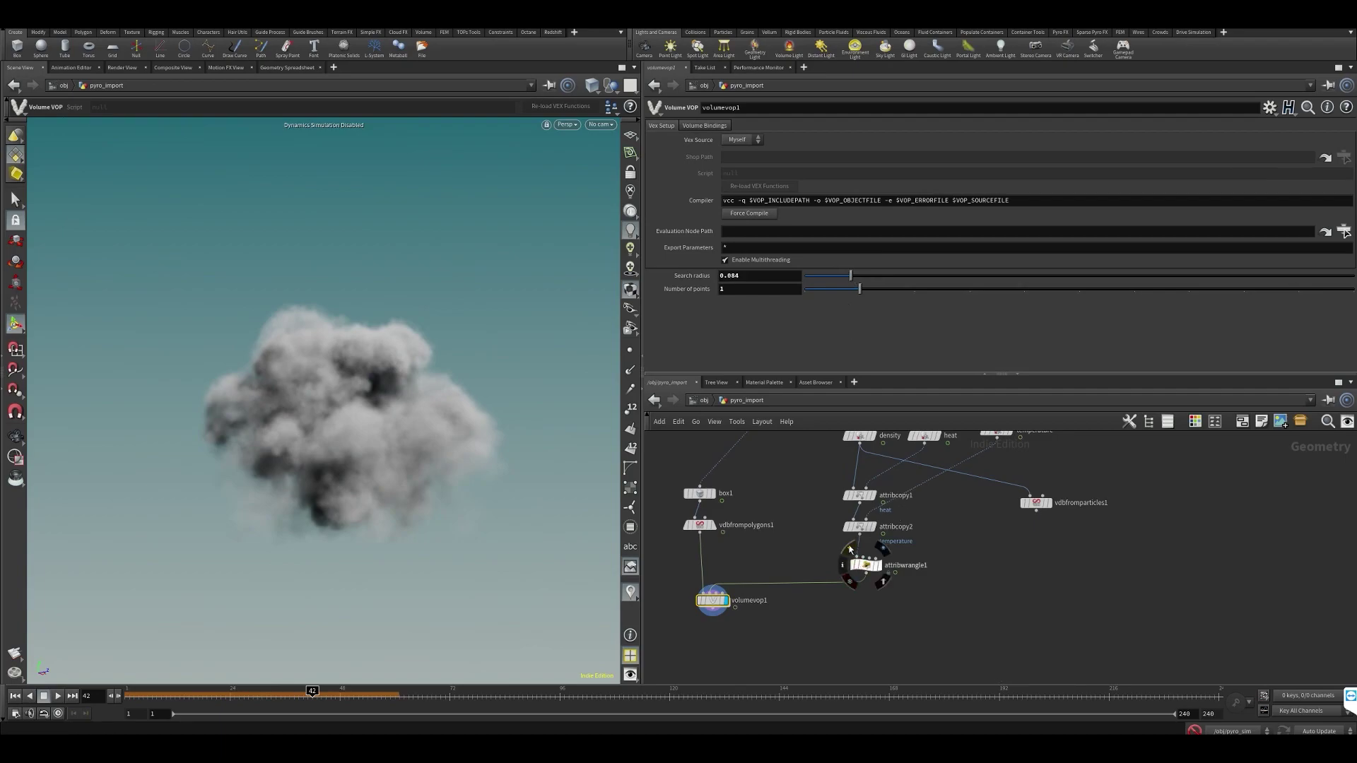
{"action": "left_click", "coordinate": [854, 565]}
Move the timeline to frame 49
{"action": "left_click_drag", "start_coordinate": [976, 691], "coordinate": [971, 691]}
{"action": "middle_click_drag", "start_coordinate": [763, 518], "coordinate": [741, 618]}
{"action": "middle_click_drag", "start_coordinate": [810, 486], "coordinate": [792, 547]}
{"action": "left_click", "coordinate": [344, 692]}
{"action": "middle_click_drag", "start_coordinate": [739, 611], "coordinate": [803, 483]}
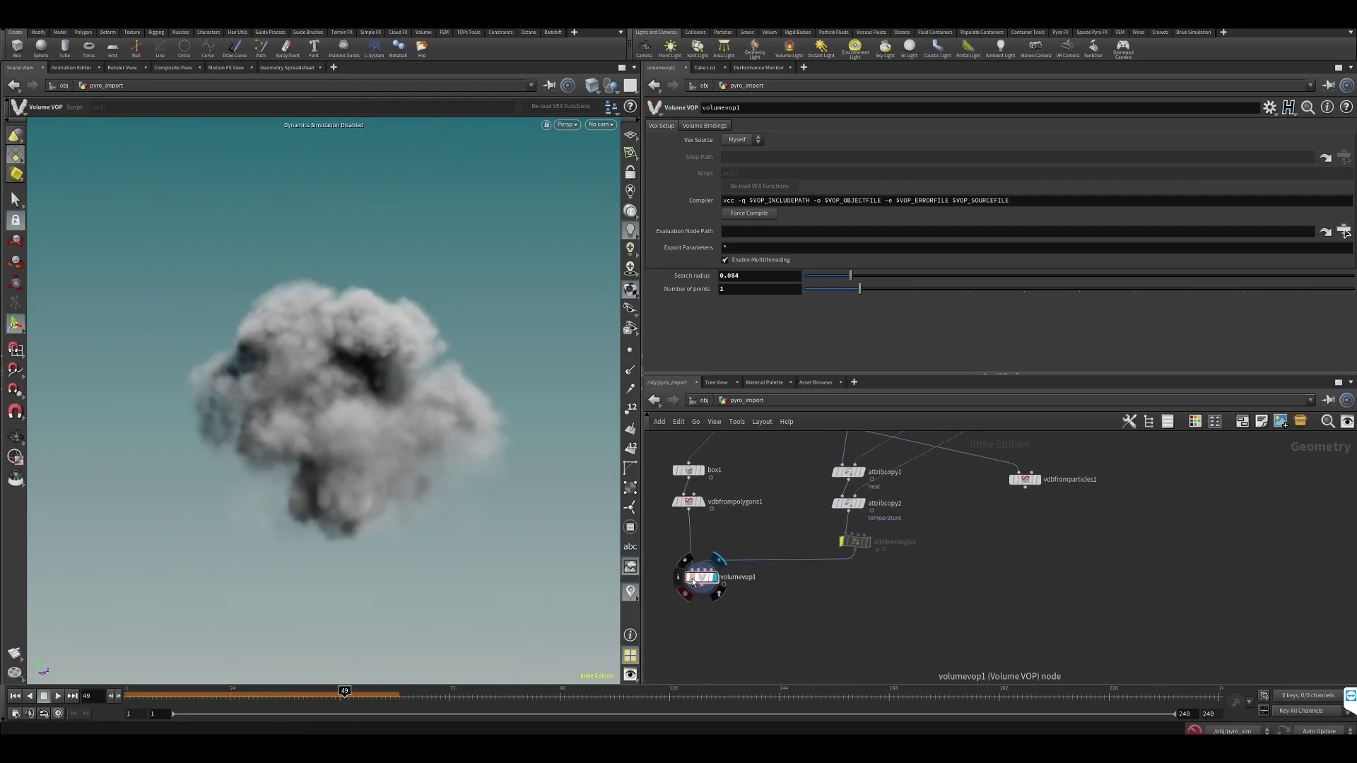
{"action": "middle_click_drag", "start_coordinate": [964, 532], "coordinate": [928, 612]}
{"action": "middle_click_drag", "start_coordinate": [684, 636], "coordinate": [755, 602]}
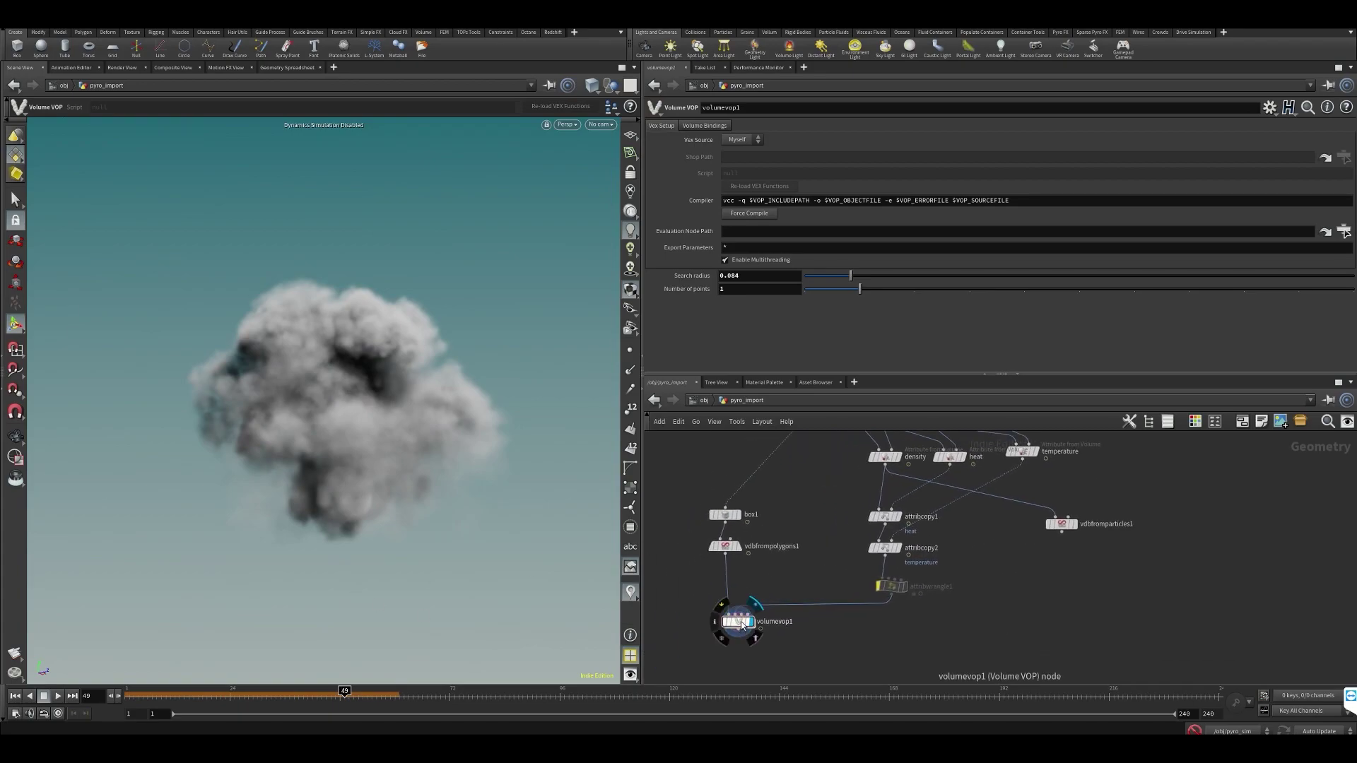
{"action": "middle_click_drag", "start_coordinate": [1028, 447], "coordinate": [998, 489]}
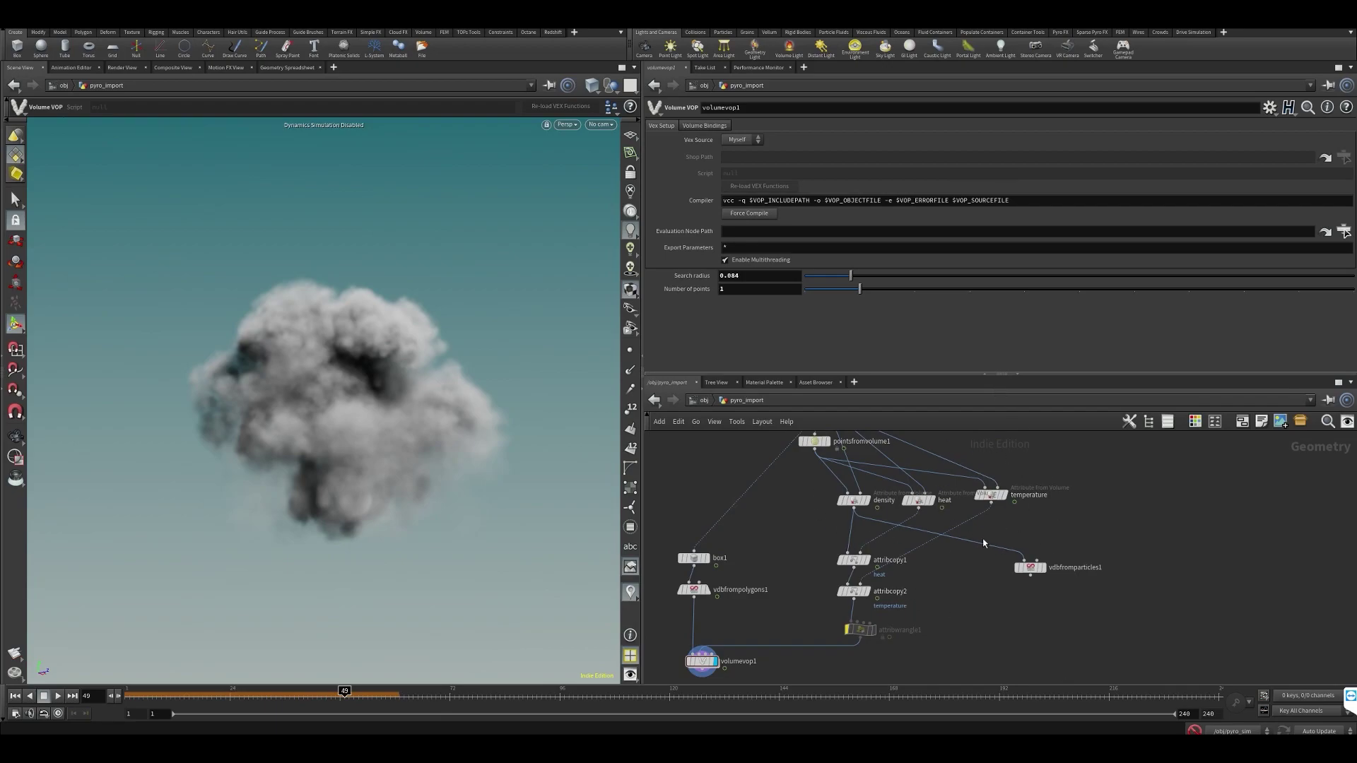
{"action": "left_click_drag", "start_coordinate": [990, 498], "coordinate": [980, 503]}
Enter volumevop1 and duplicate pcfilter1 below the original, fed by the pcopen1 handle
{"action": "middle_click_drag", "start_coordinate": [939, 596], "coordinate": [1030, 489]}
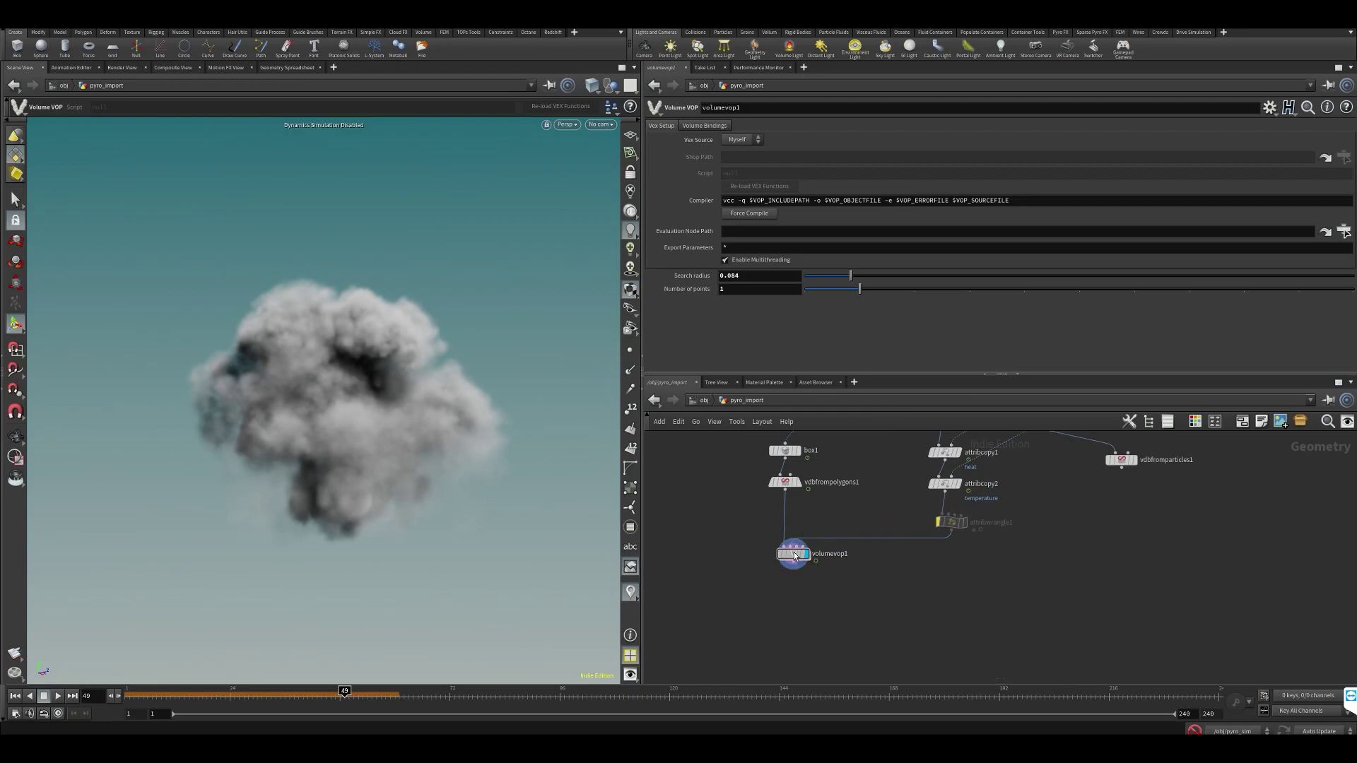
{"action": "double_click", "coordinate": [793, 555]}
{"action": "middle_click_drag", "start_coordinate": [943, 521], "coordinate": [832, 494]}
{"action": "scroll", "coordinate": [829, 561], "scroll_direction": "down", "scroll_amount": 3}
{"action": "left_click", "coordinate": [934, 607]}
{"action": "left_click_drag", "start_coordinate": [831, 491], "coordinate": [850, 577]}
{"action": "key", "text": "ctrl+c"}
{"action": "key", "text": "ctrl+v"}
Set the channel of the duplicated Point Cloud Filter to heat
{"action": "double_click", "coordinate": [749, 163]}
{"action": "type", "text": "heat"}
{"action": "key", "text": "Return"}
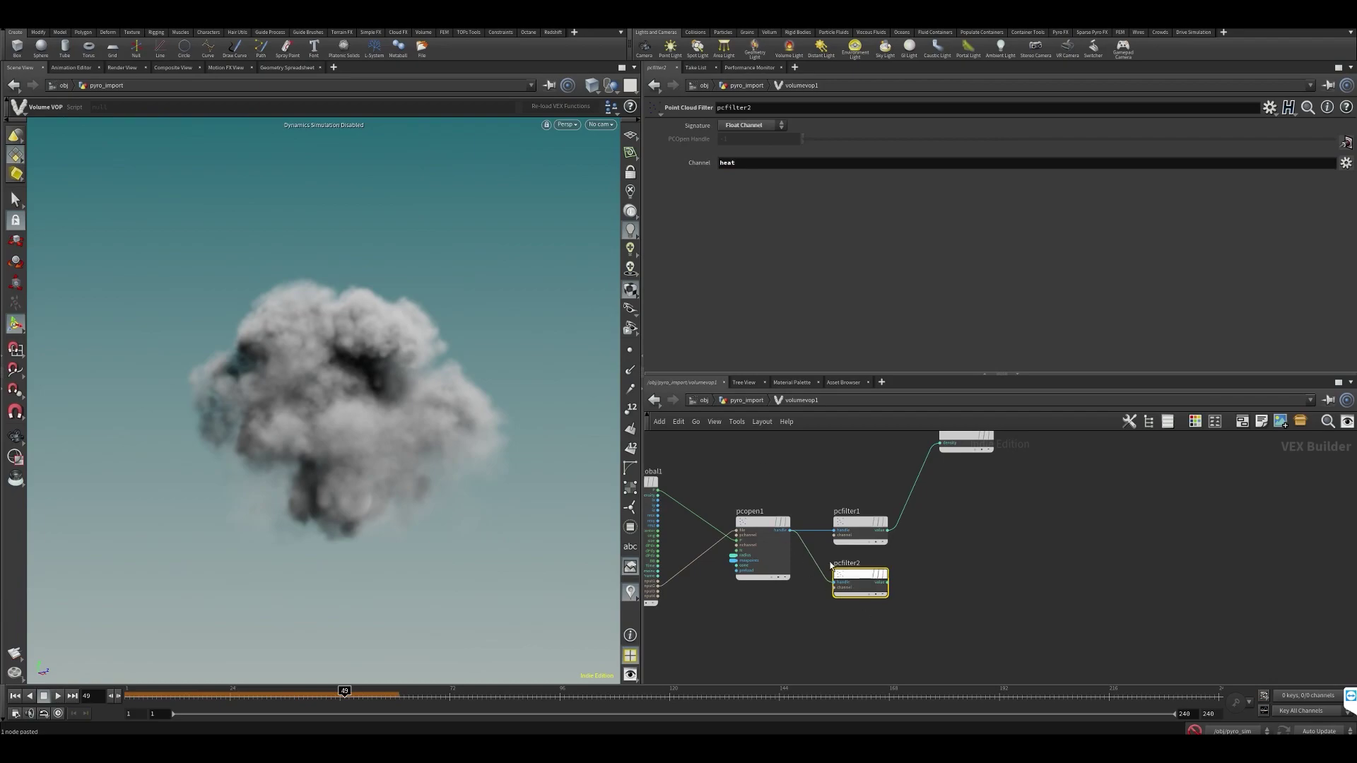
Duplicate pcfilter2 and place the copy below the original, fed by the pcopen1 handle
{"action": "left_click_drag", "start_coordinate": [922, 578], "coordinate": [864, 612]}
{"action": "key", "text": "ctrl+c"}
{"action": "middle_click_drag", "start_coordinate": [860, 654], "coordinate": [854, 548]}
{"action": "scroll", "coordinate": [851, 537], "scroll_direction": "up", "scroll_amount": 3}
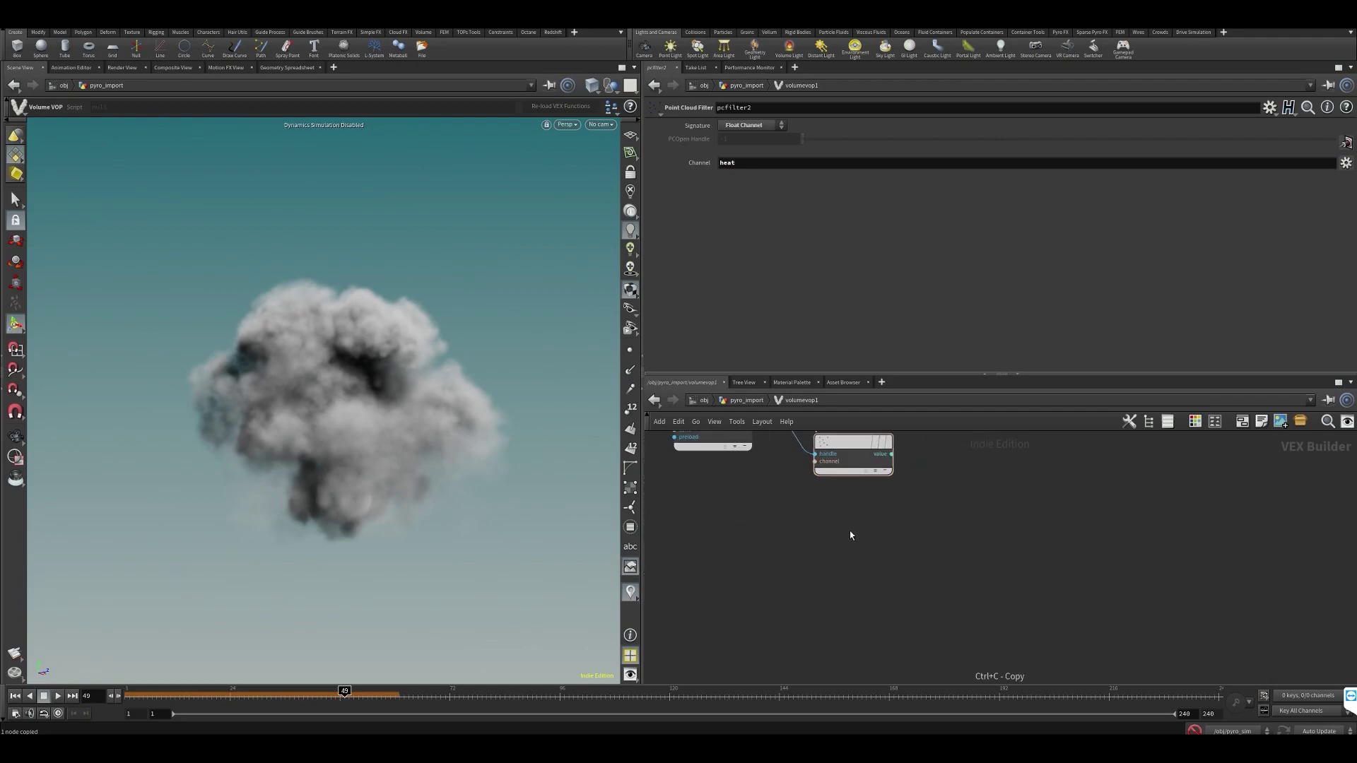
{"action": "key", "text": "ctrl+v"}
{"action": "left_click_drag", "start_coordinate": [835, 516], "coordinate": [839, 535]}
Set the channel of pcfilter3 to temperature and save the scene
{"action": "left_click_drag", "start_coordinate": [742, 162], "coordinate": [569, 184]}
{"action": "type", "text": "temper"}
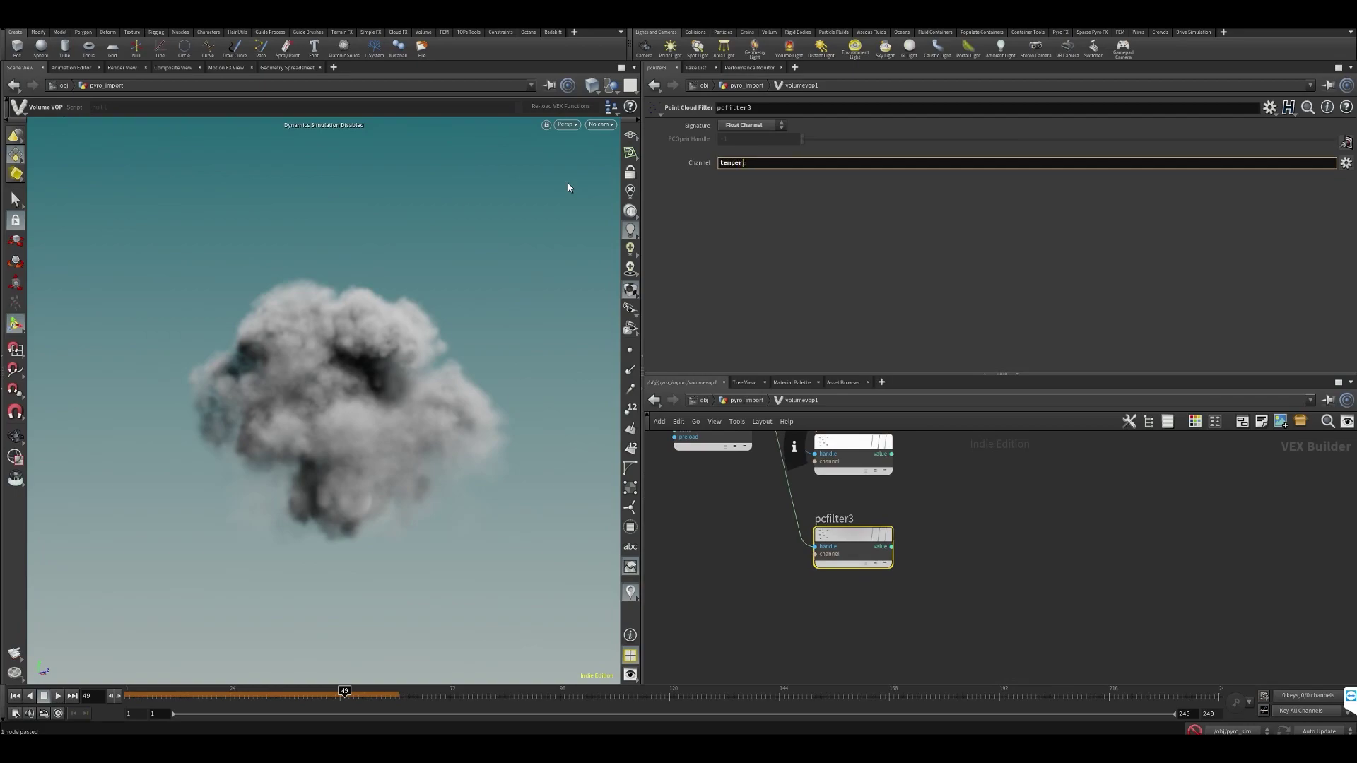
{"action": "type", "text": "ature"}
{"action": "key", "text": "Return"}
{"action": "key", "text": "ctrl+s"}
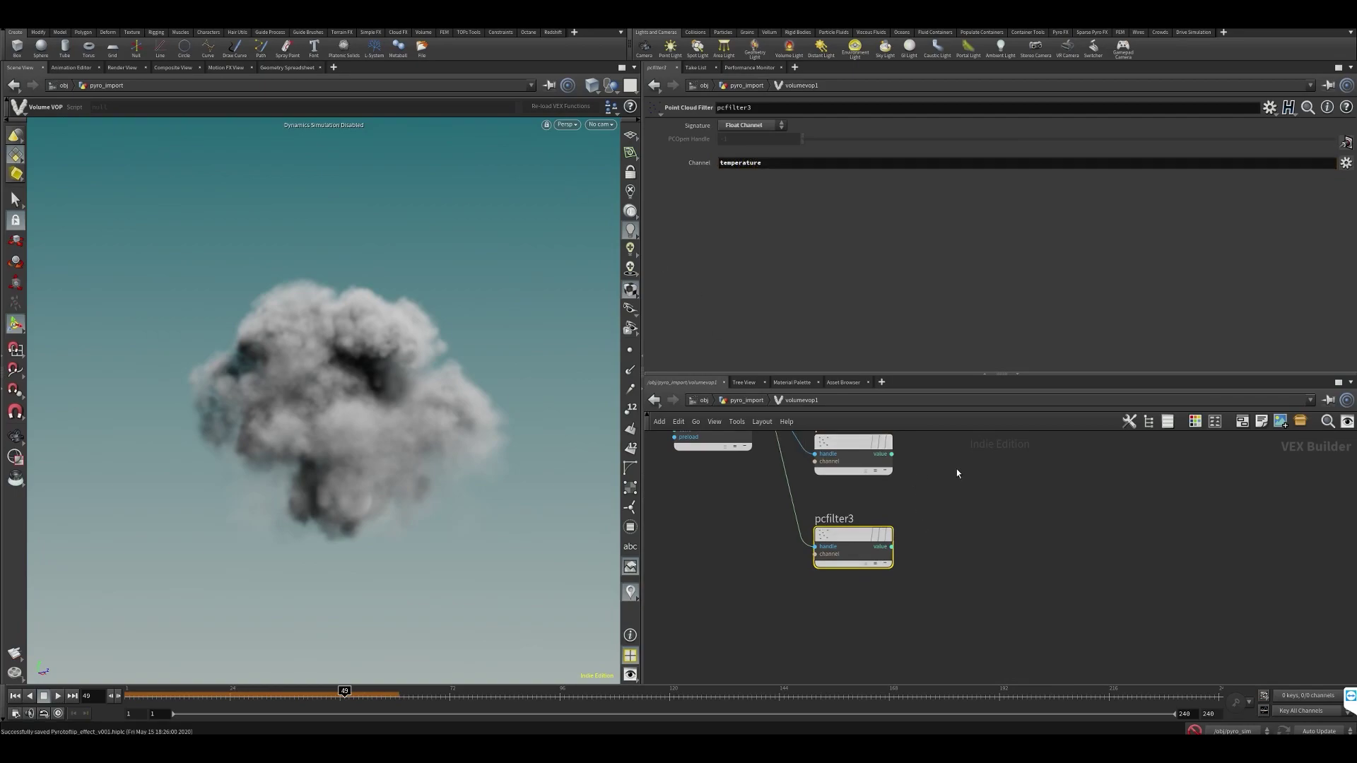
Leave volumevop1, display vdbfrompolygons1 to check which fields it contains, and return the display to volumevop1
{"action": "middle_click_drag", "start_coordinate": [954, 502], "coordinate": [957, 542]}
{"action": "scroll", "coordinate": [948, 558], "scroll_direction": "down", "scroll_amount": 3}
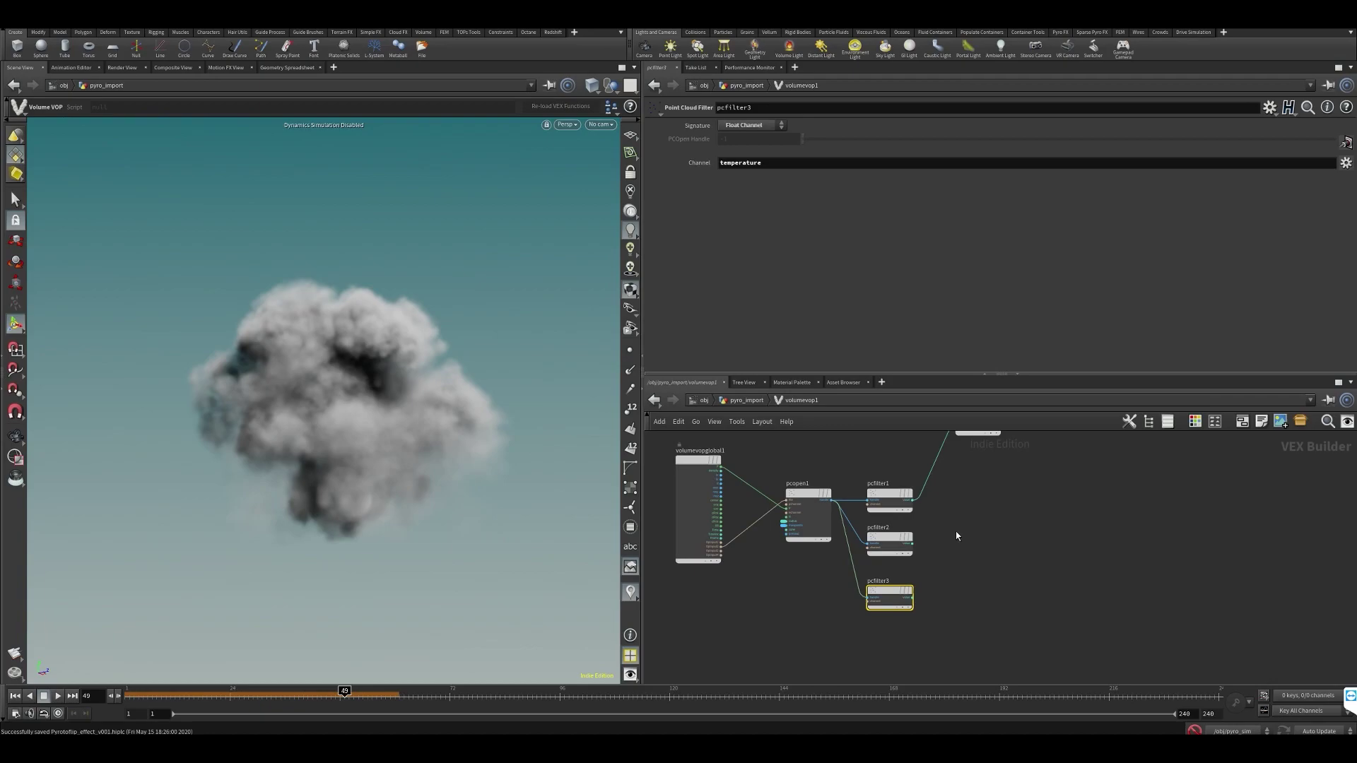
{"action": "key", "text": "u"}
{"action": "mouse_move", "coordinate": [791, 484]}
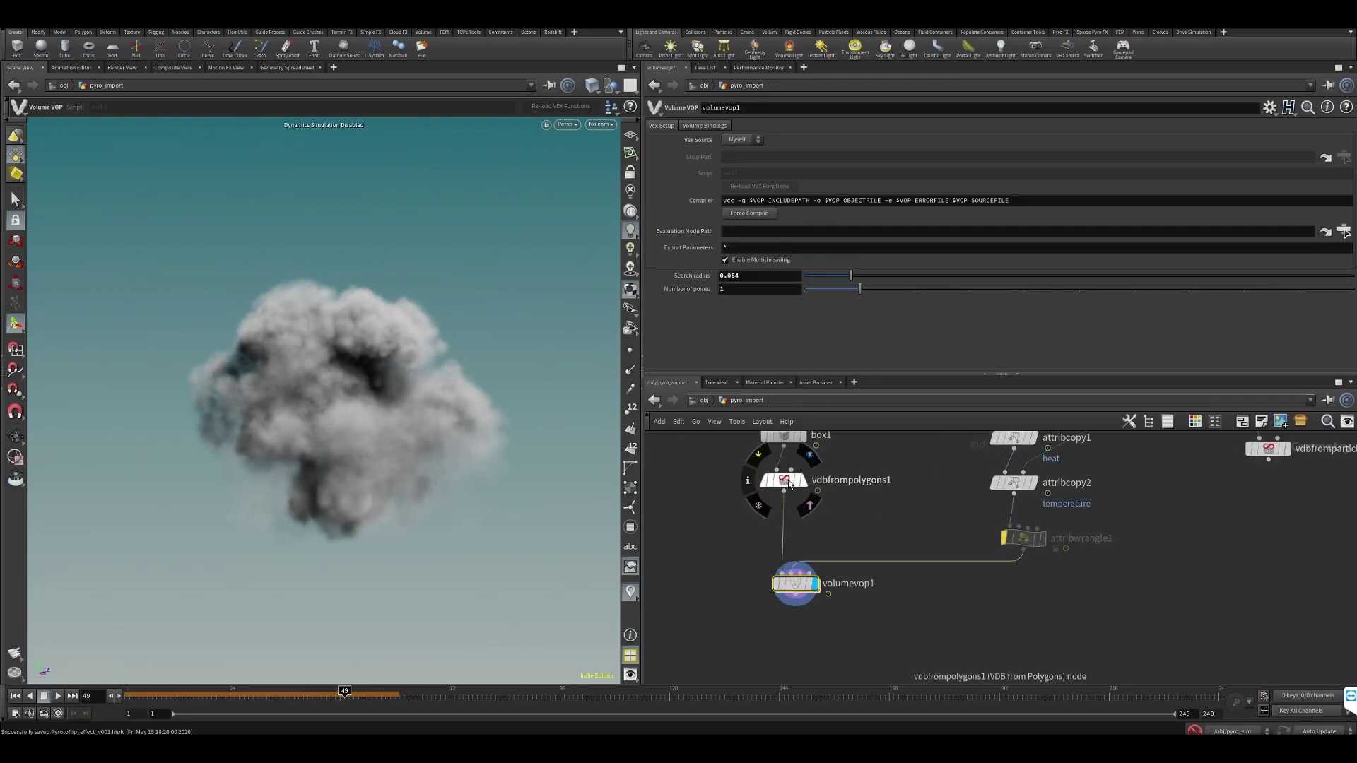
{"action": "left_click", "coordinate": [809, 455]}
{"action": "middle_click", "coordinate": [784, 481]}
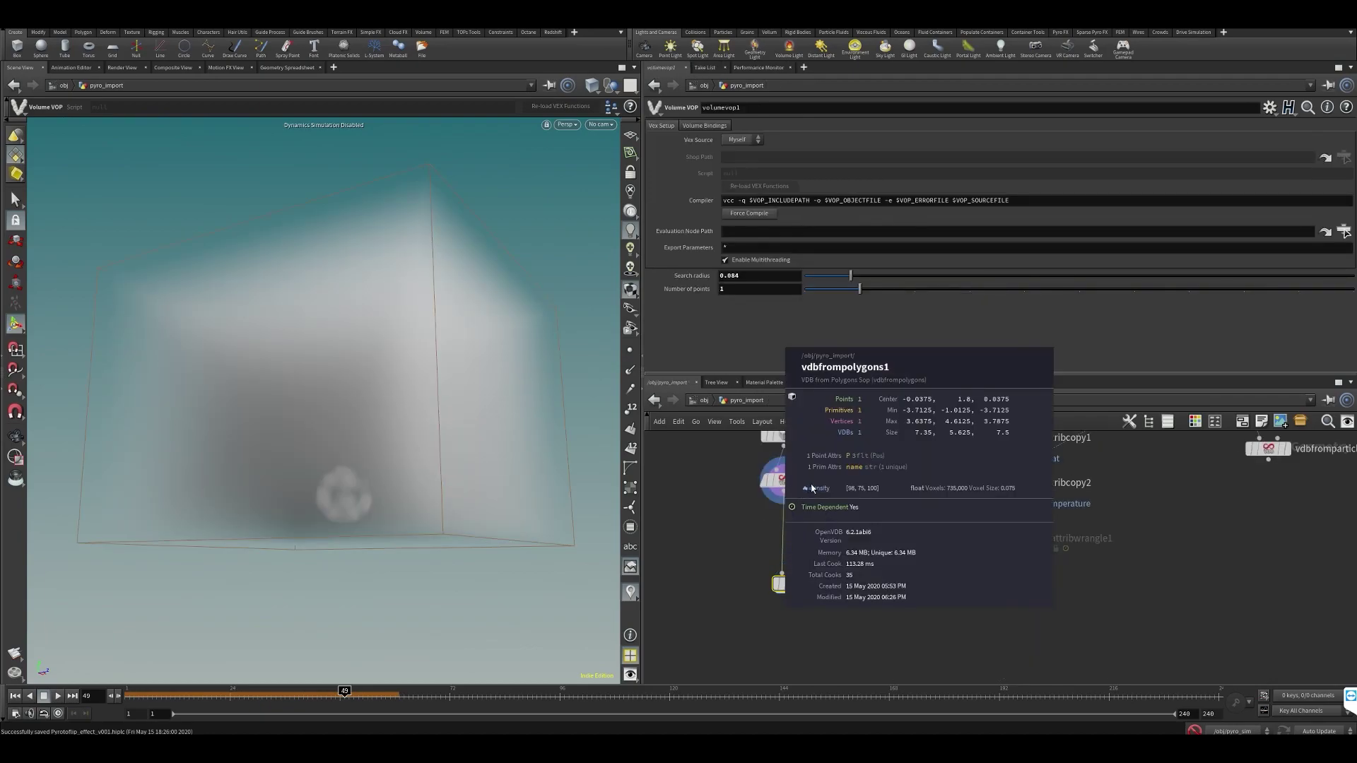
{"action": "mouse_move", "coordinate": [796, 584]}
{"action": "left_click", "coordinate": [820, 562]}
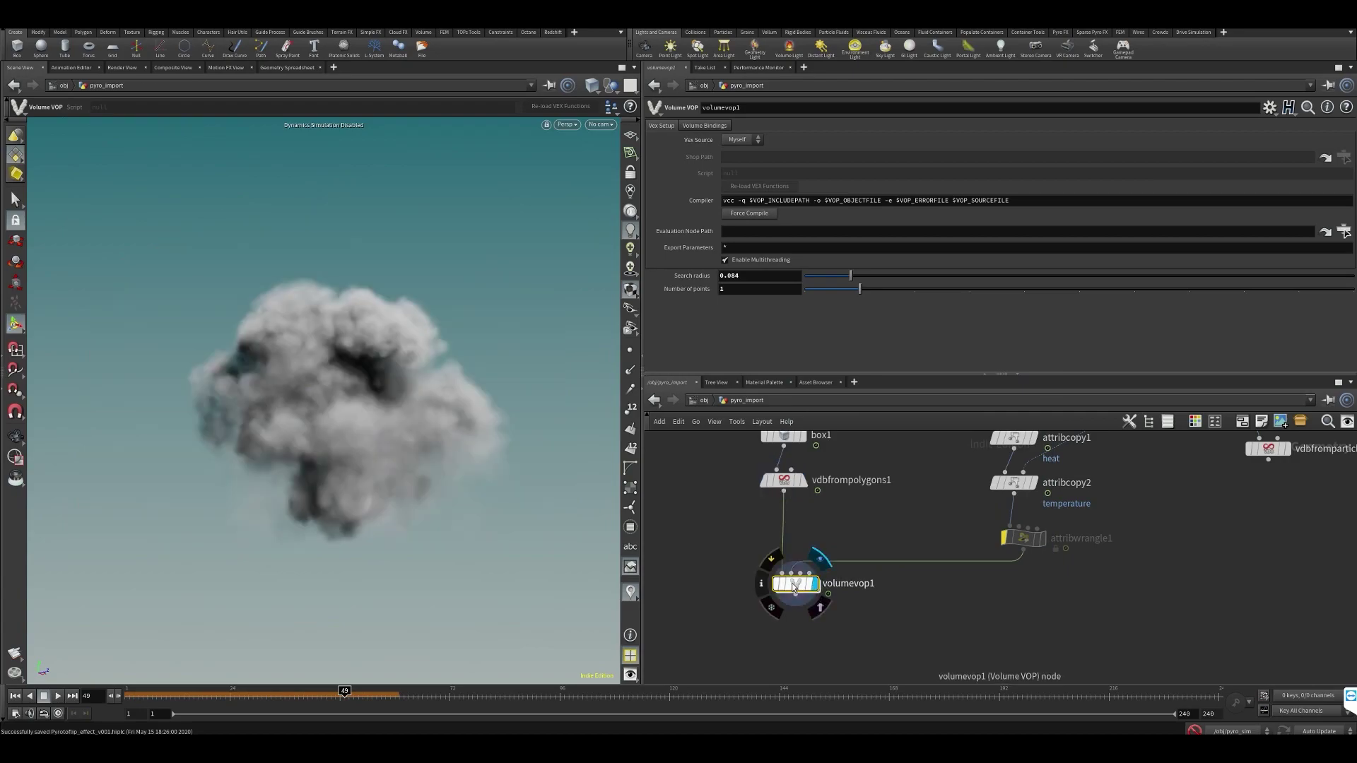
Enter volumevop1 and add a Bind Export node beside the point cloud filters
{"action": "key", "text": "i"}
{"action": "key", "text": "Tab"}
{"action": "type", "text": "i"}
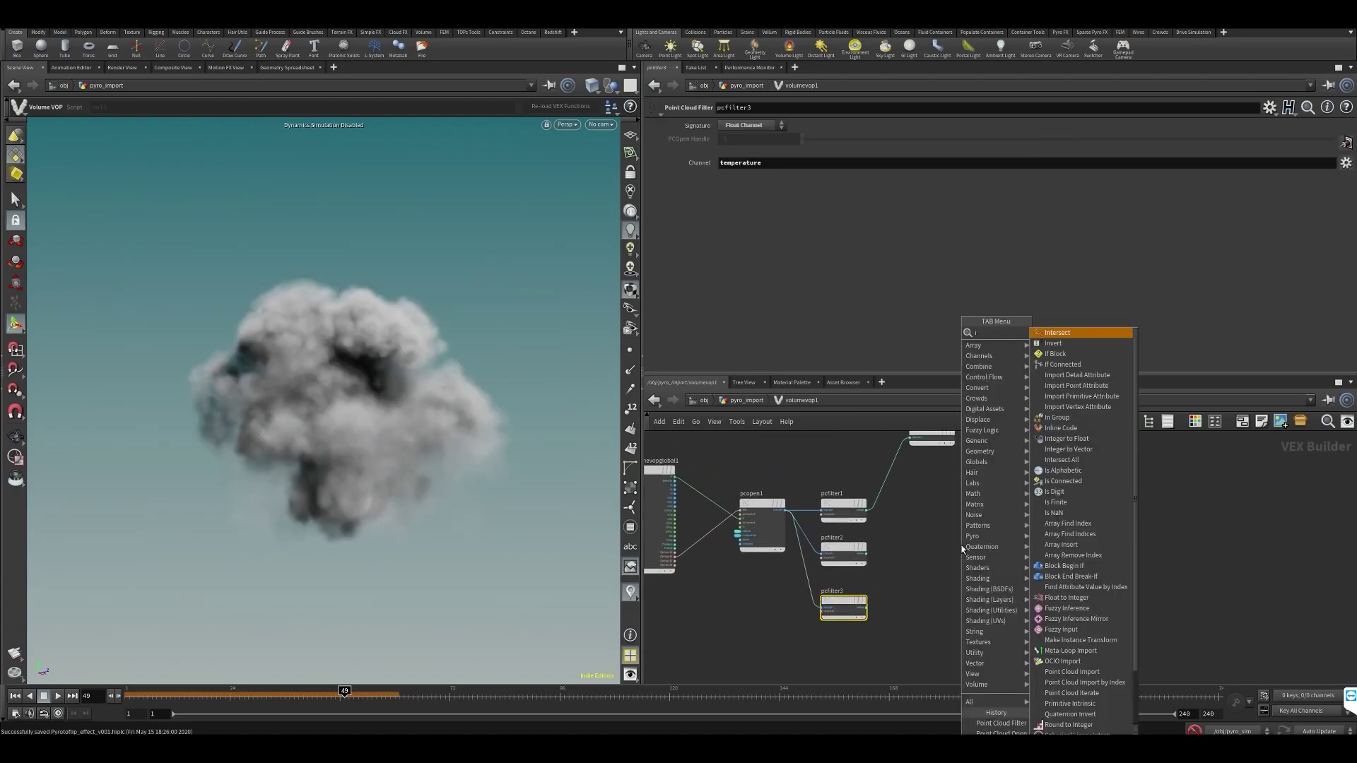
{"action": "key", "text": "BackSpace"}
{"action": "type", "text": "bind"}
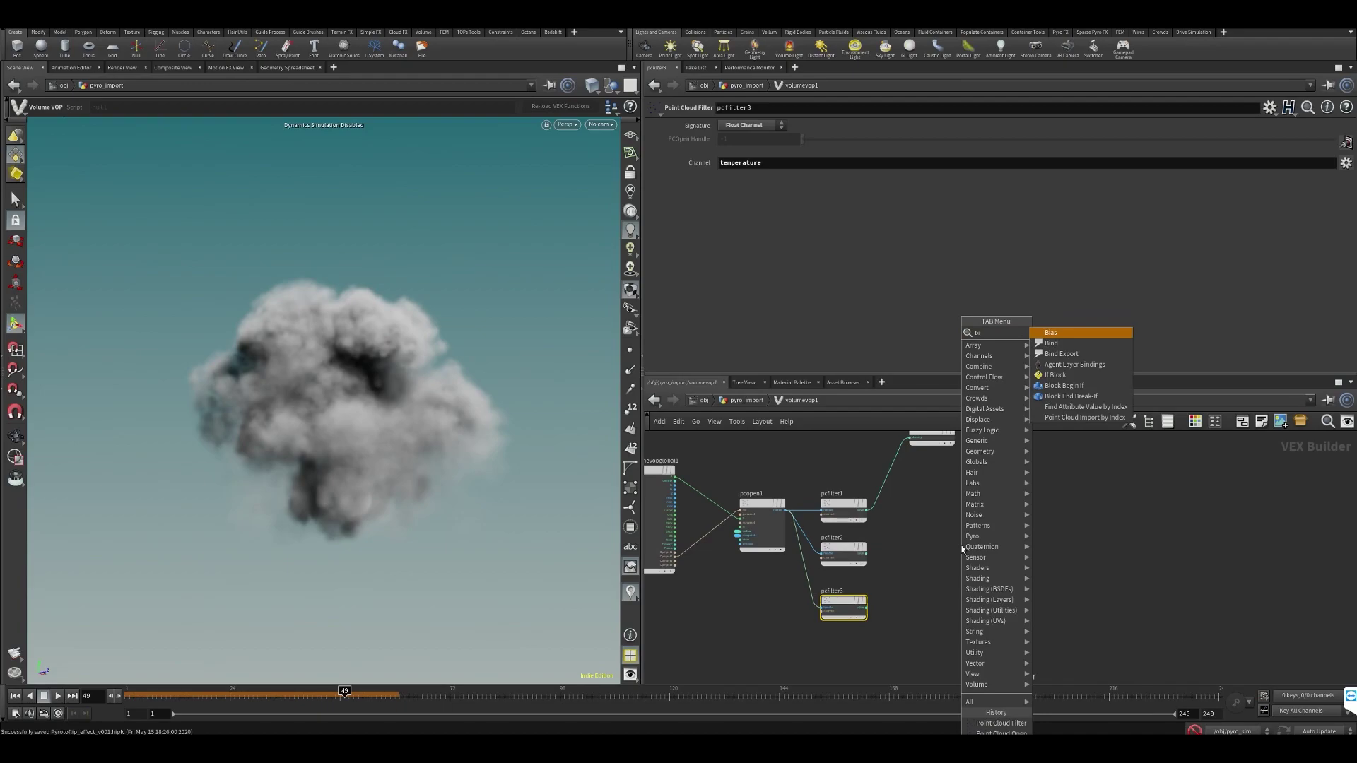
{"action": "type", "text": "nd e"}
{"action": "key", "text": "Return"}
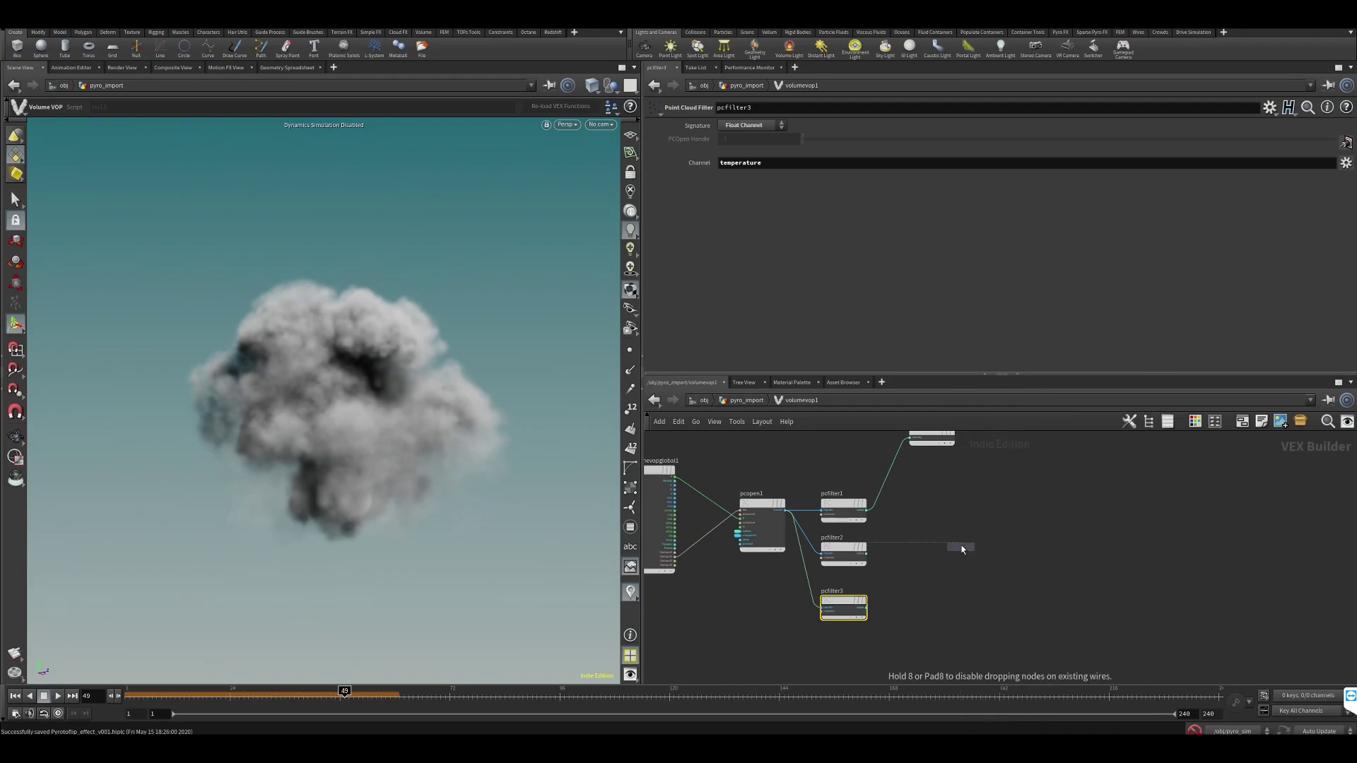
{"action": "left_click", "coordinate": [968, 542]}
{"action": "scroll", "coordinate": [884, 558], "scroll_direction": "up", "scroll_amount": 2}
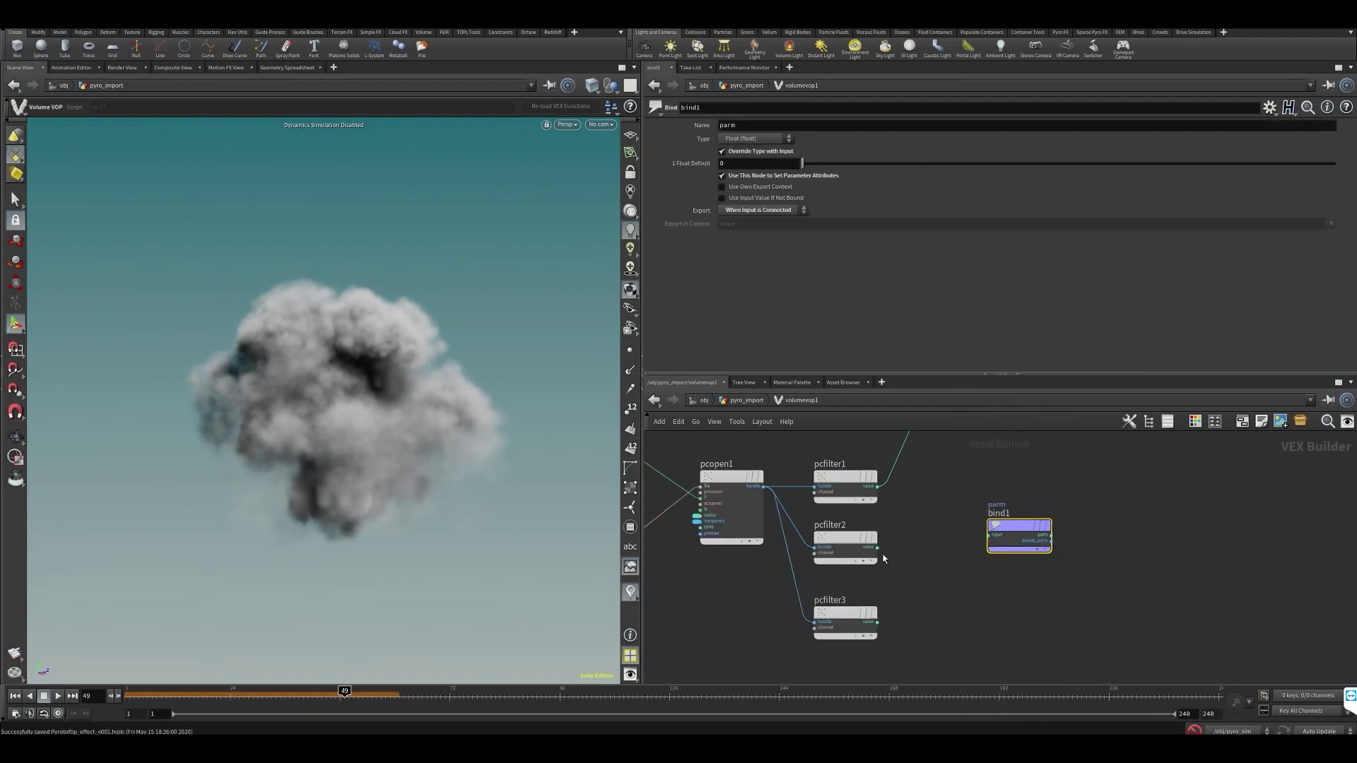
Connect the value output of pcfilter2 to the bind node and name the bound parameter heat
{"action": "left_click_drag", "start_coordinate": [913, 550], "coordinate": [989, 535]}
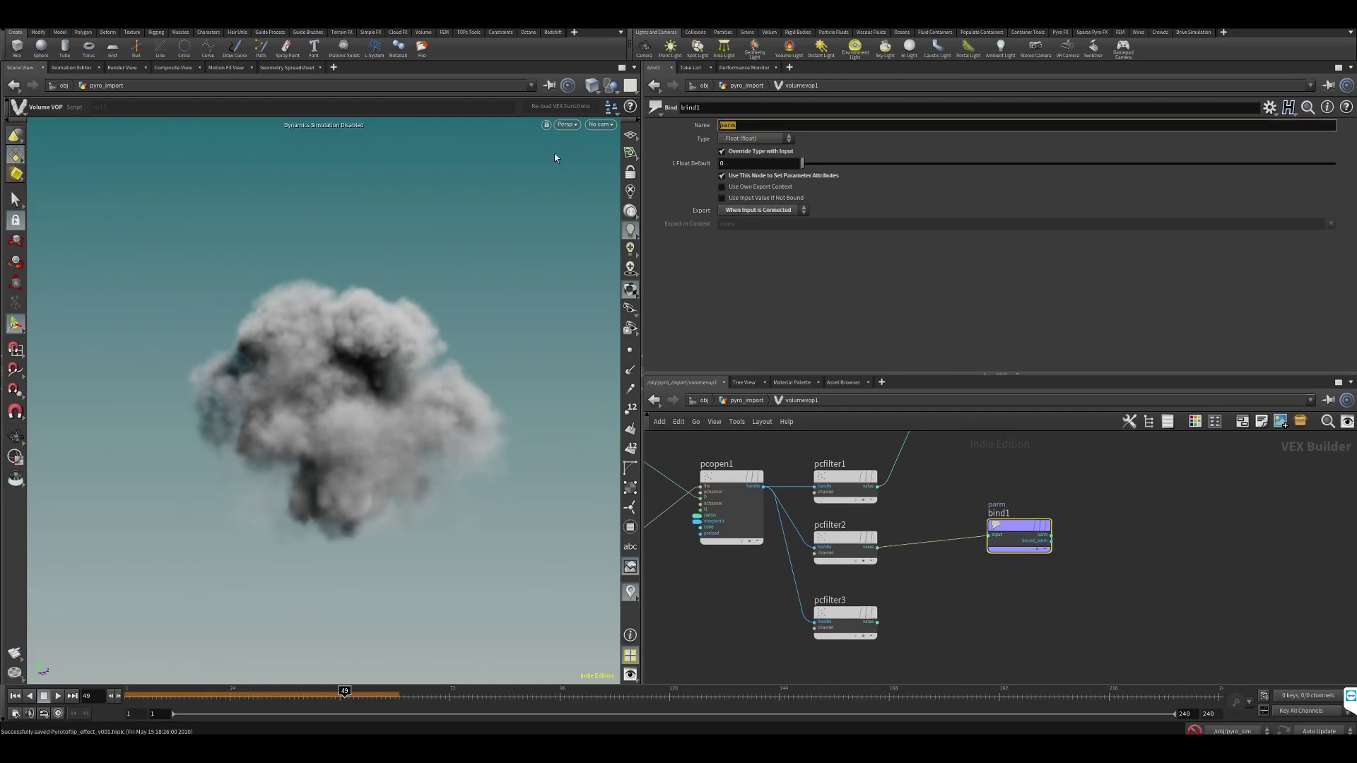
{"action": "type", "text": "t"}
{"action": "key", "text": "Return"}
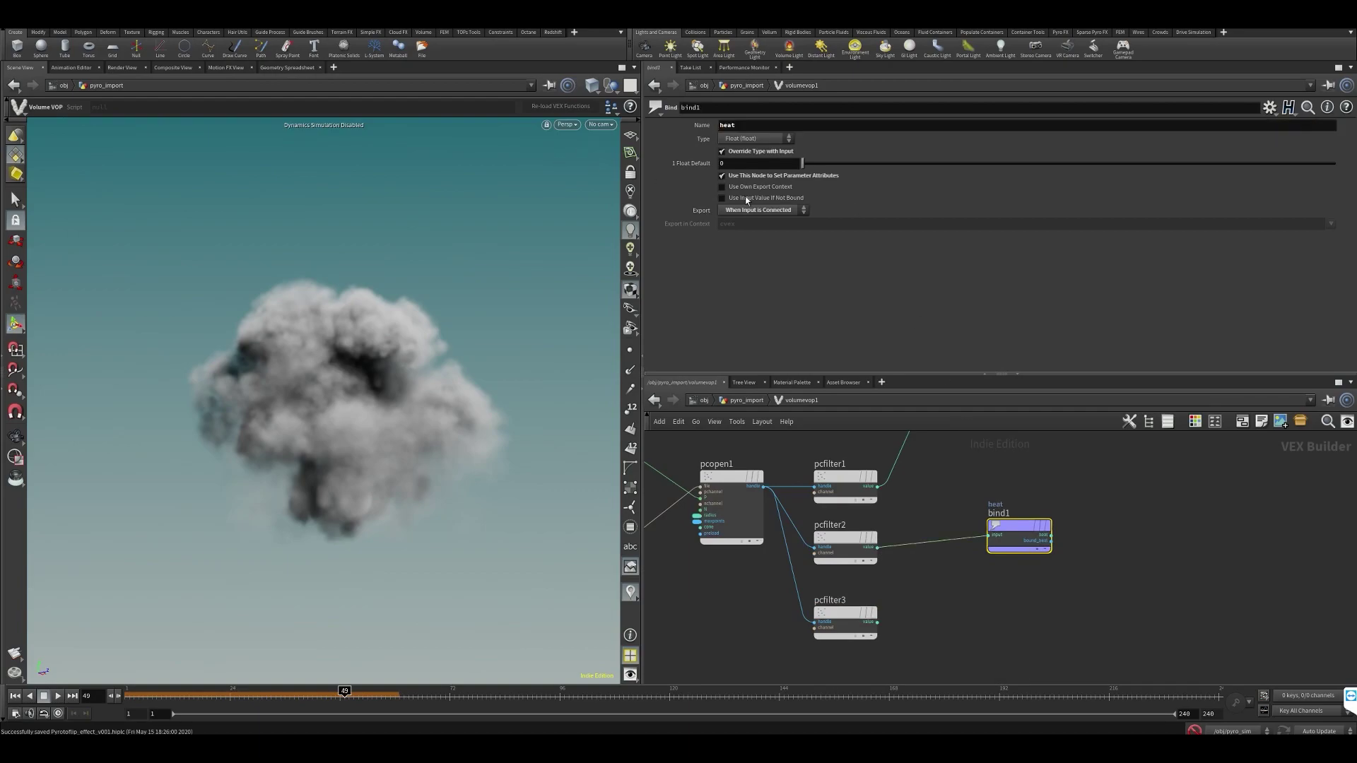
Return to the pyro_import network, check volumevop1's output information and save the scene
{"action": "key", "text": "u"}
{"action": "middle_click", "coordinate": [815, 592]}
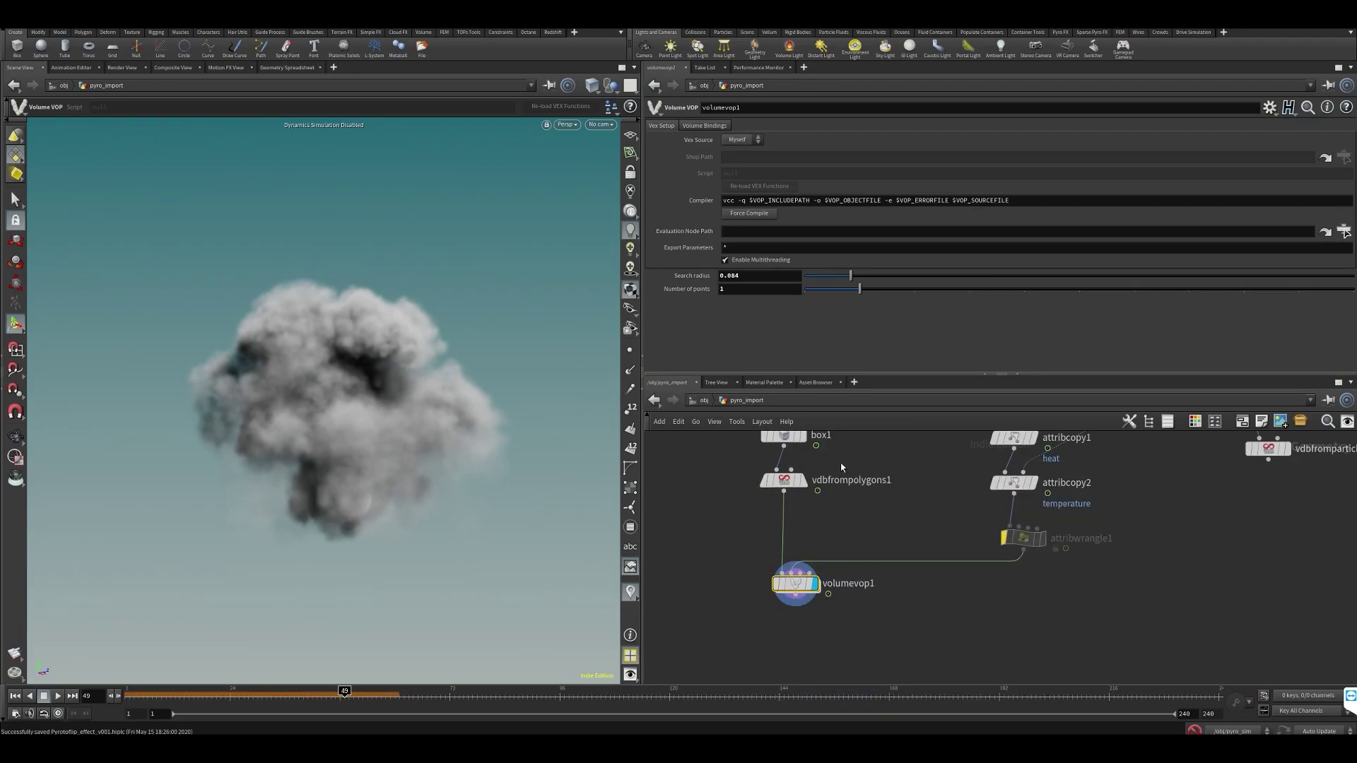
{"action": "double_click", "coordinate": [795, 581]}
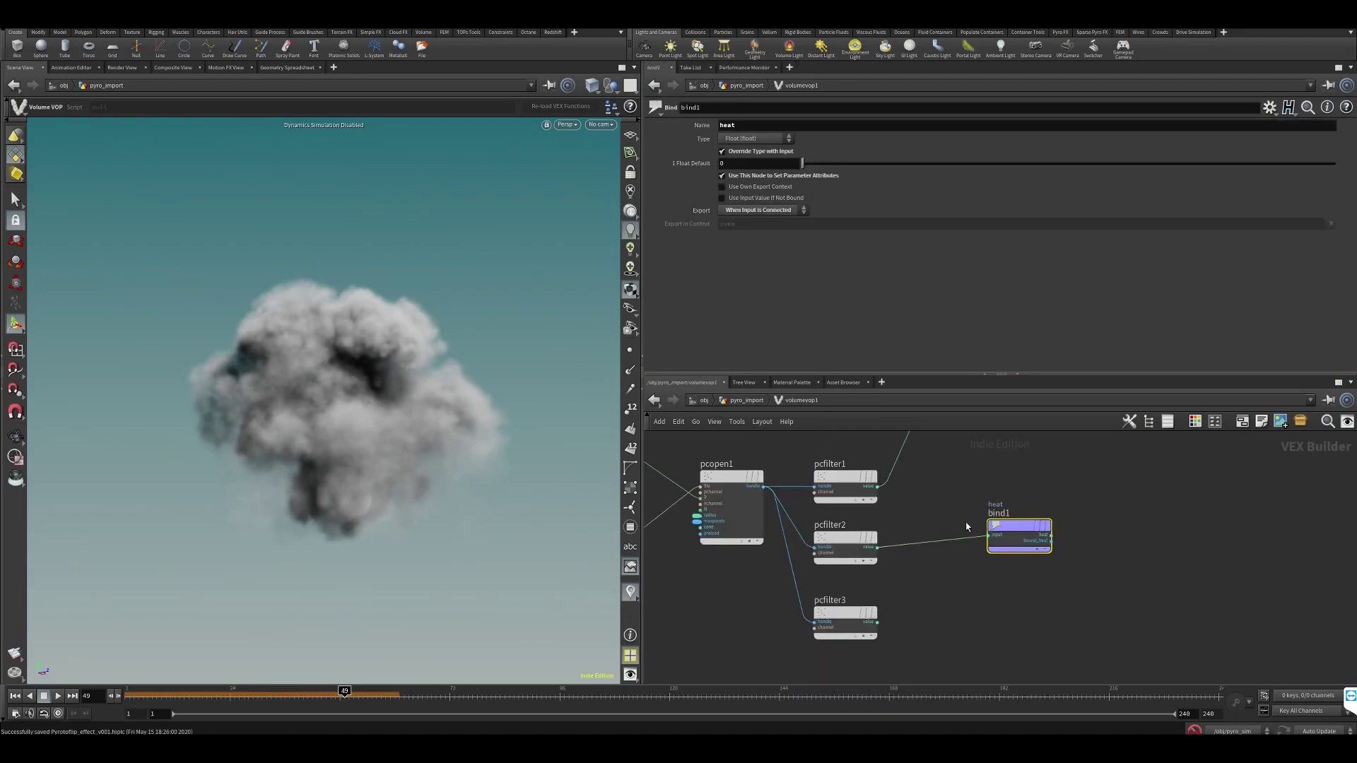
{"action": "middle_click_drag", "start_coordinate": [964, 600], "coordinate": [947, 589]}
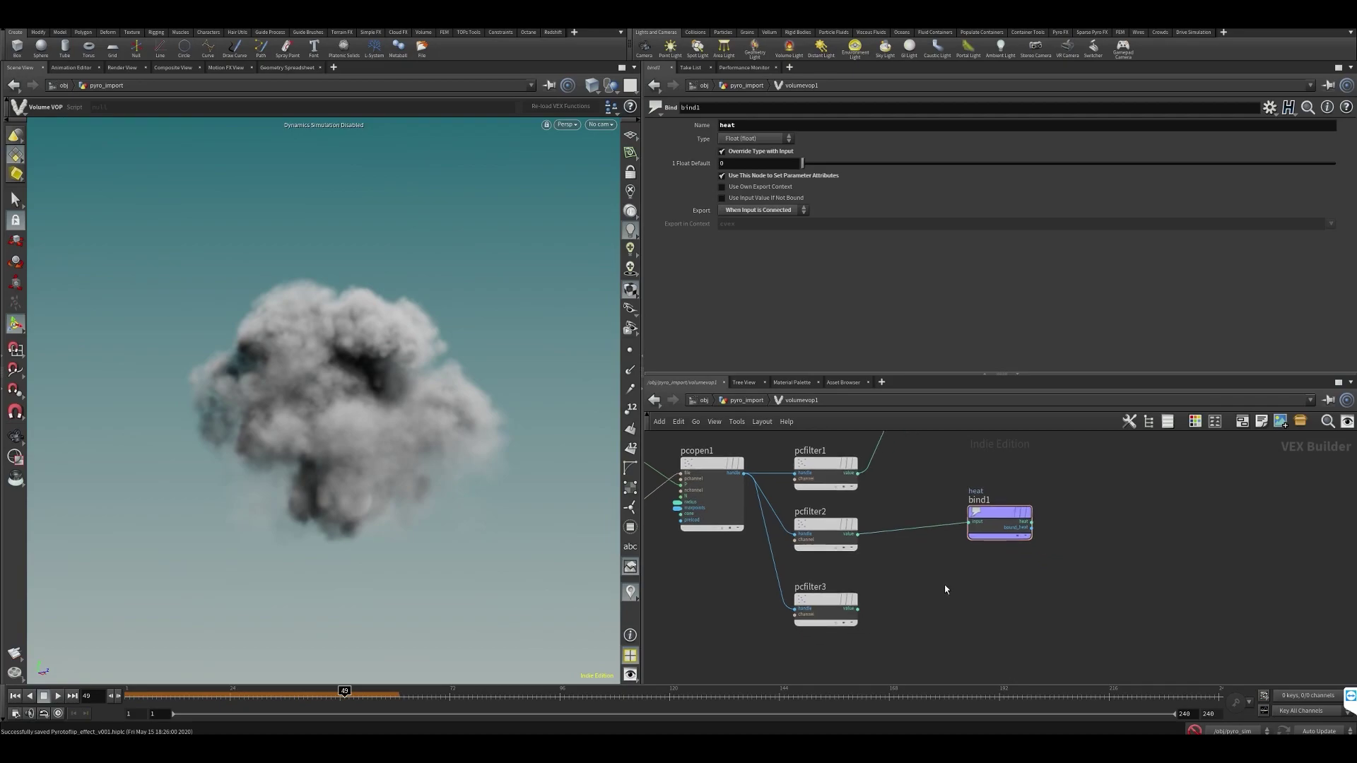
{"action": "key", "text": "u"}
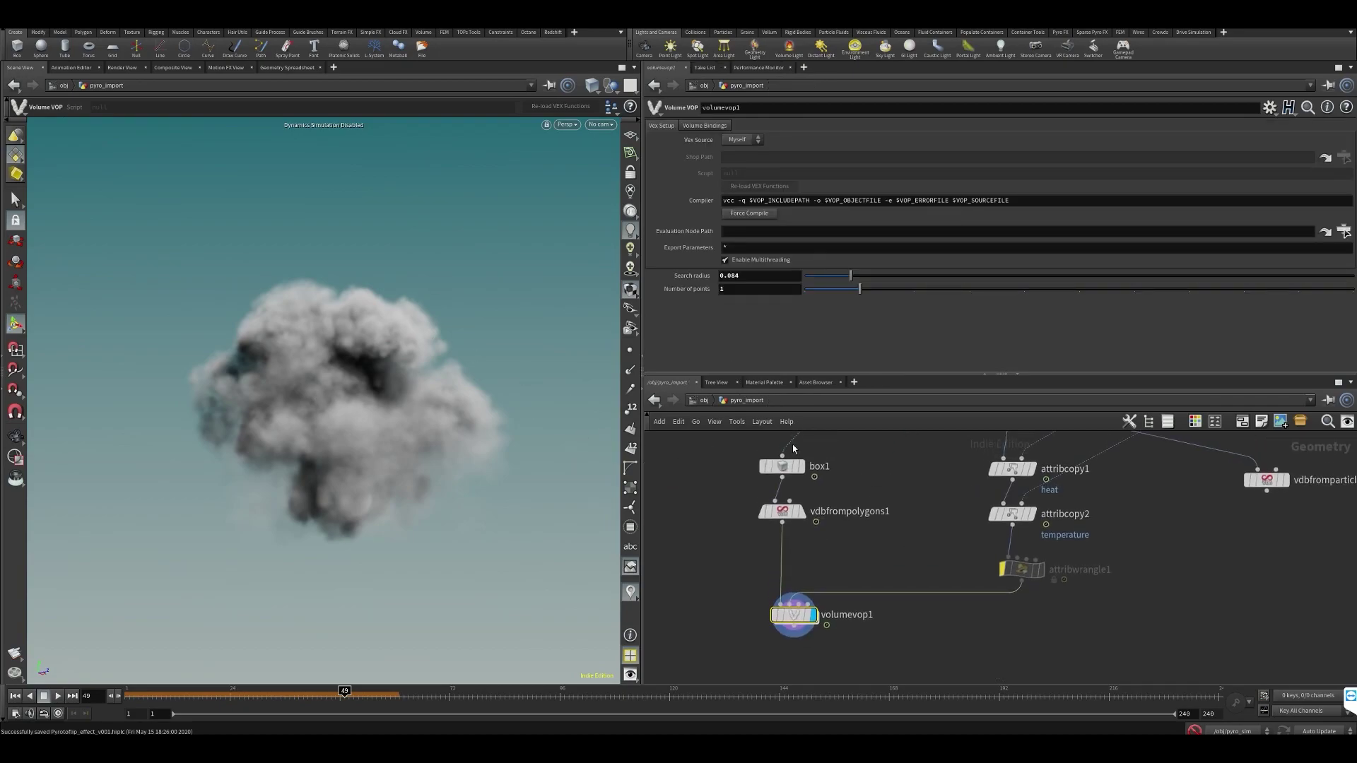
{"action": "key", "text": "ctrl+s"}
Display filecache1 and examine its field names in the primitive data of the Geometry Spreadsheet
{"action": "middle_click_drag", "start_coordinate": [755, 613], "coordinate": [731, 562]}
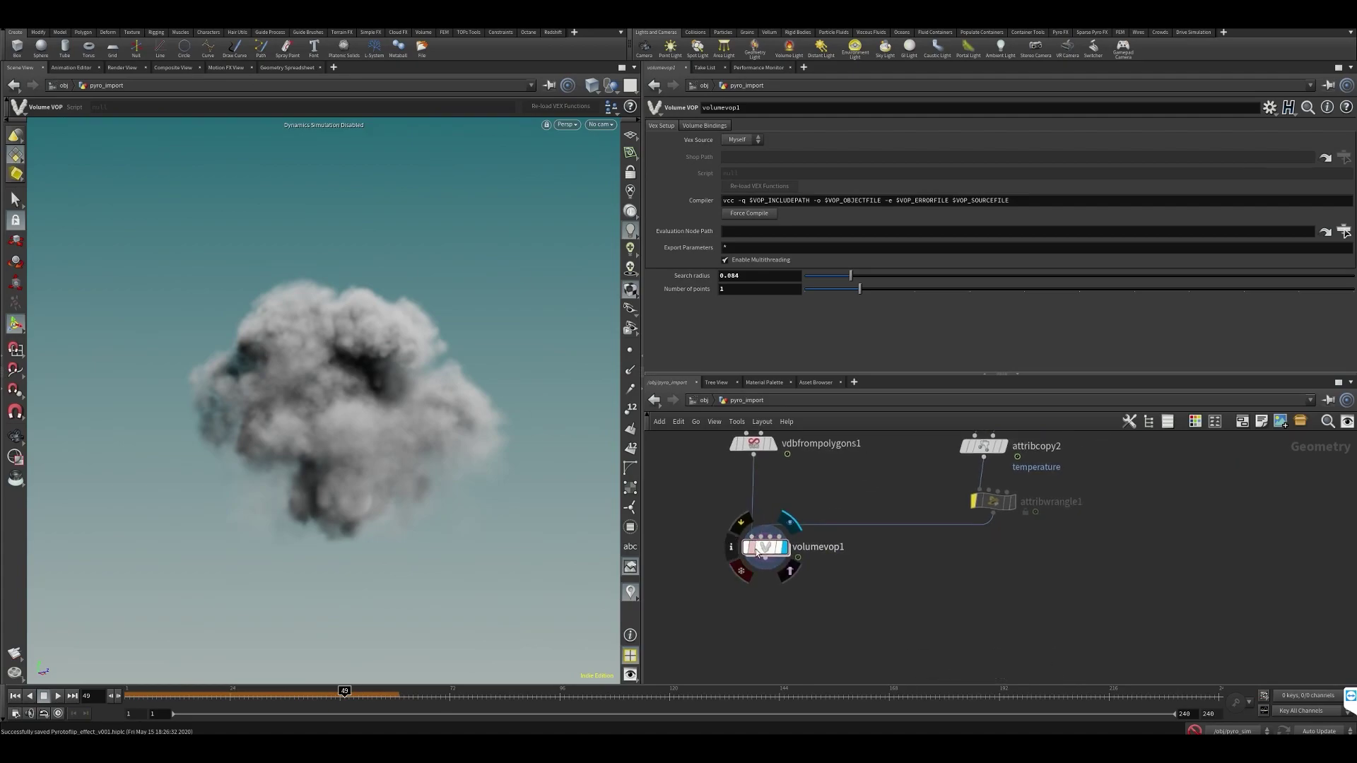
{"action": "scroll", "coordinate": [852, 541], "scroll_direction": "down", "scroll_amount": 5}
{"action": "scroll", "coordinate": [852, 541], "scroll_direction": "up", "scroll_amount": 2}
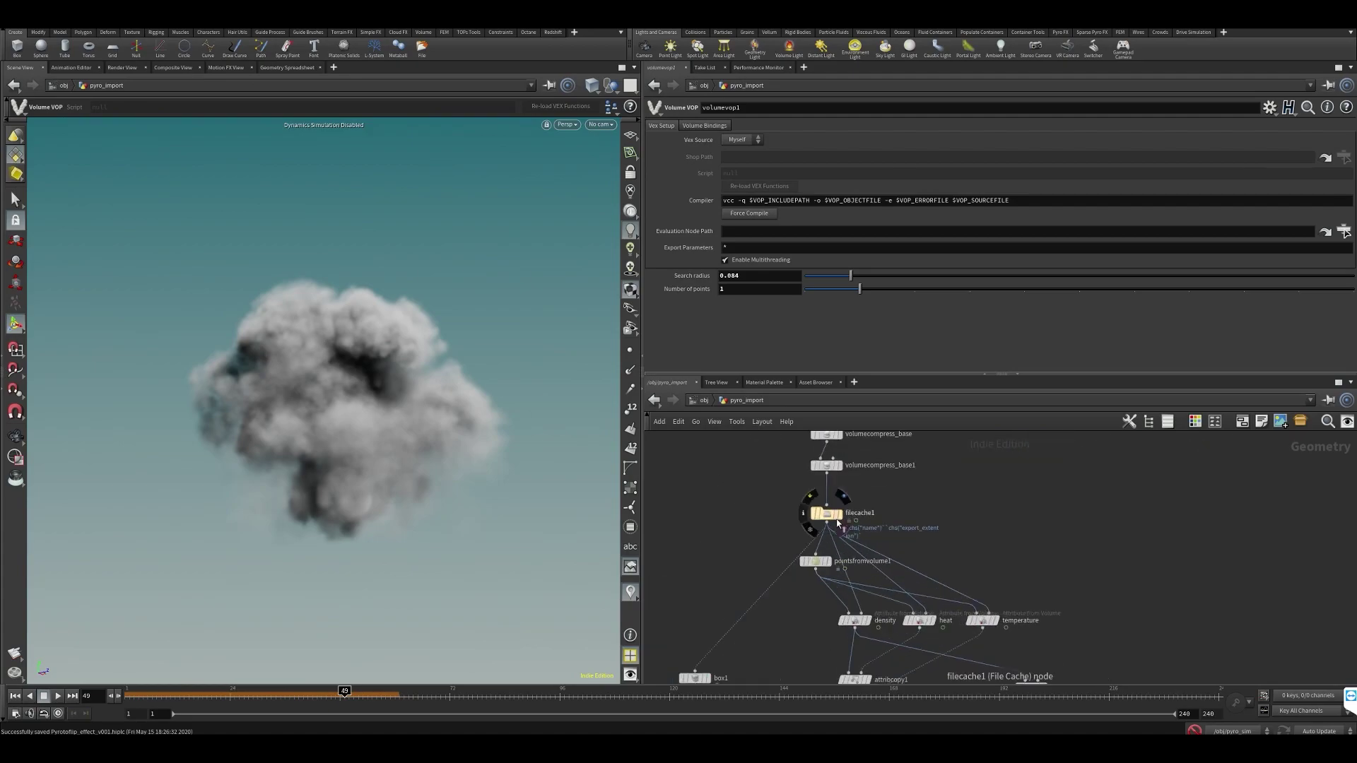
{"action": "left_click", "coordinate": [827, 518]}
{"action": "middle_click", "coordinate": [840, 518]}
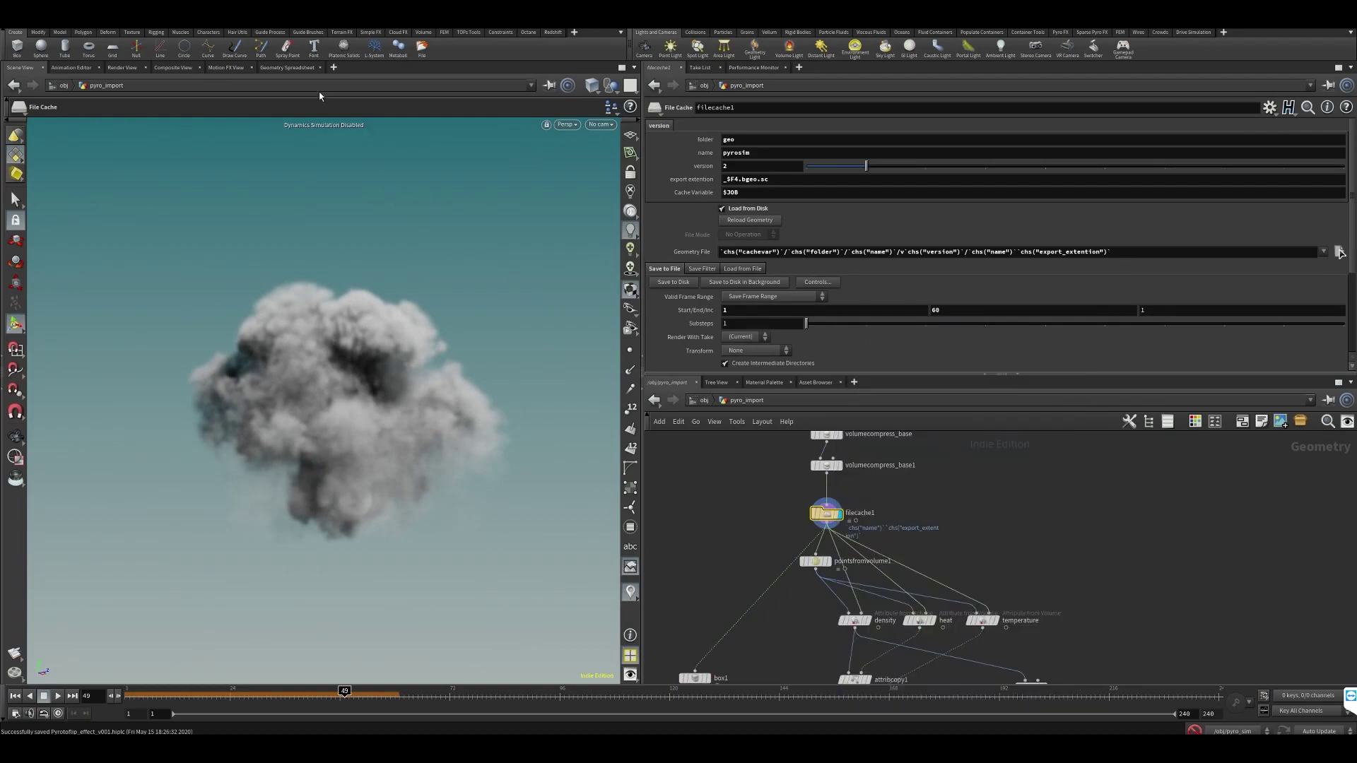
{"action": "left_click", "coordinate": [283, 68]}
{"action": "left_click", "coordinate": [159, 107]}
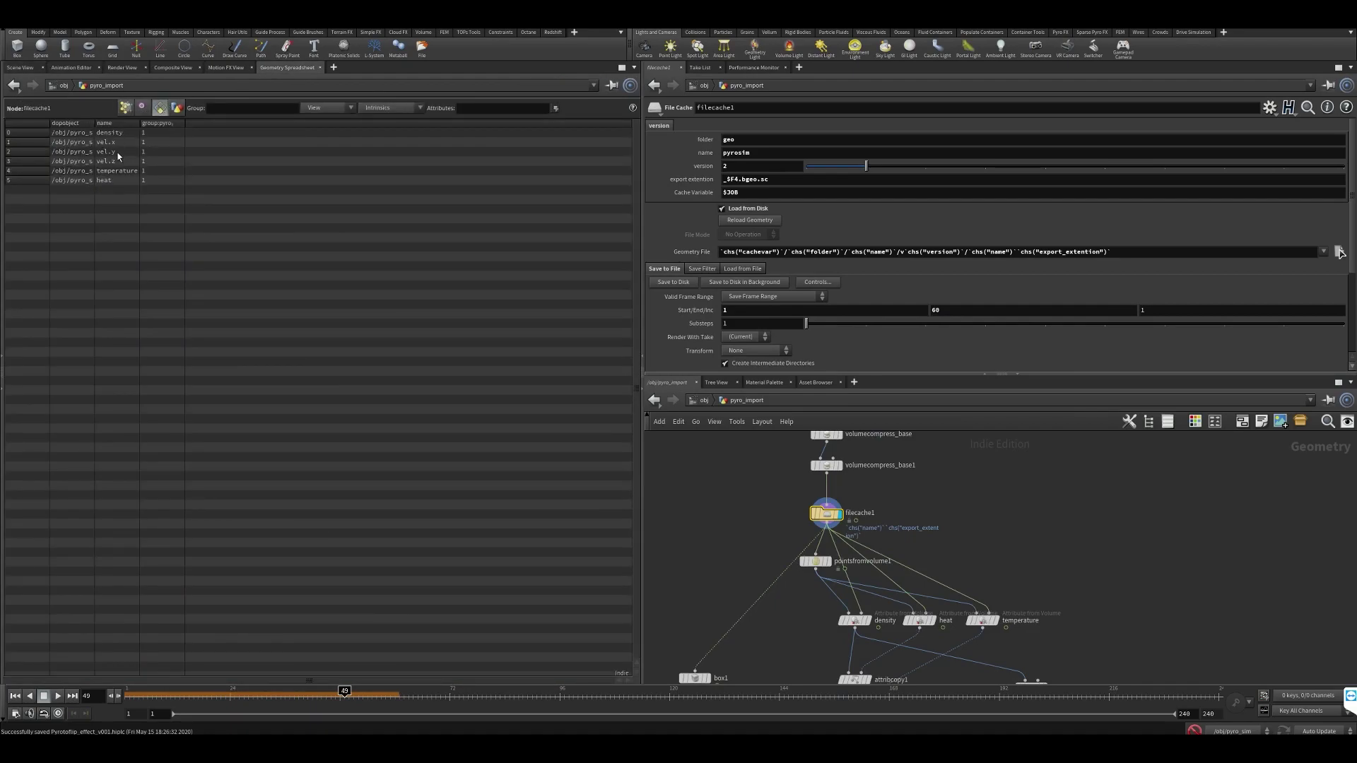
Return to the scene view and check the fields contained in vdbfrompolygons1
{"action": "left_click", "coordinate": [20, 67]}
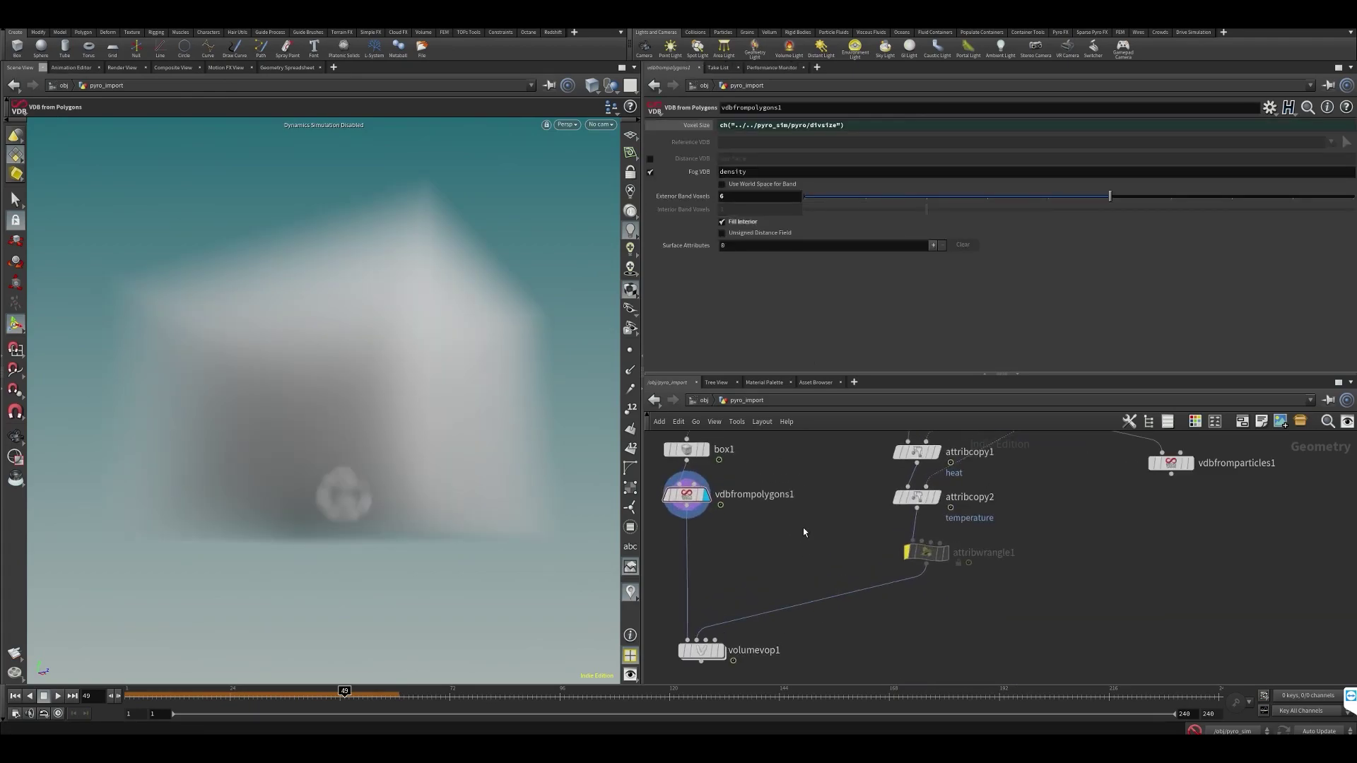
{"action": "scroll", "coordinate": [802, 527], "scroll_direction": "up", "scroll_amount": 2}
{"action": "middle_click_drag", "start_coordinate": [729, 506], "coordinate": [753, 503]}
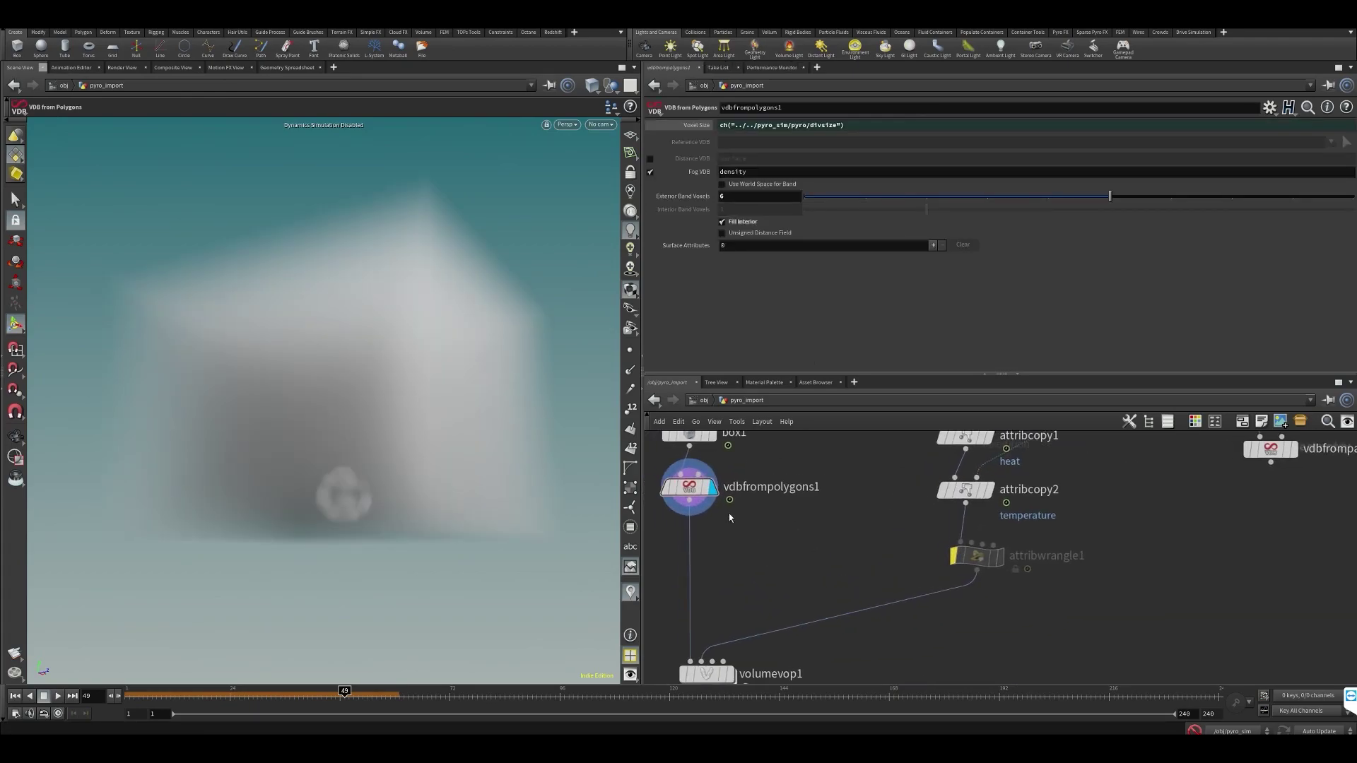
{"action": "middle_click", "coordinate": [695, 485]}
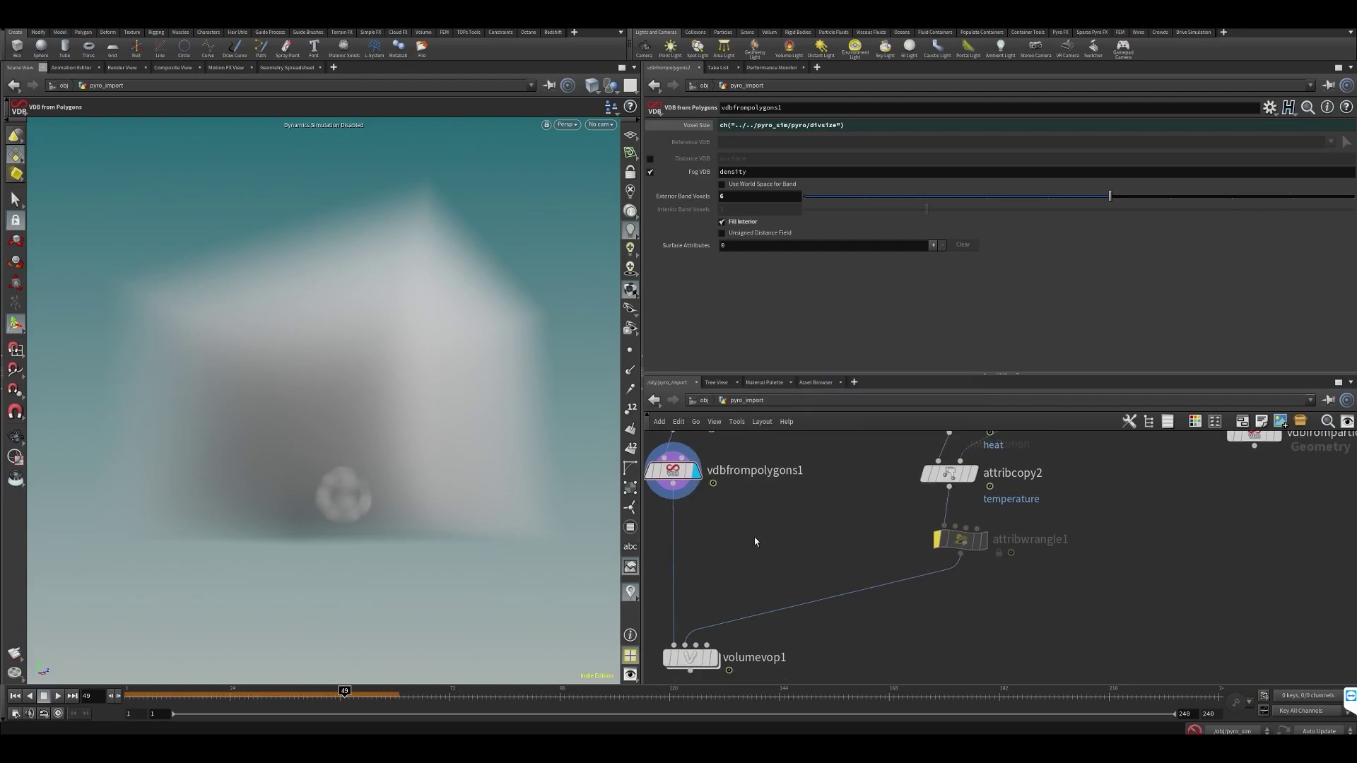
Add a Name node fed by vdbfrompolygons1 and display its result
{"action": "key", "text": "Tab"}
{"action": "type", "text": "name"}
{"action": "key", "text": "Return"}
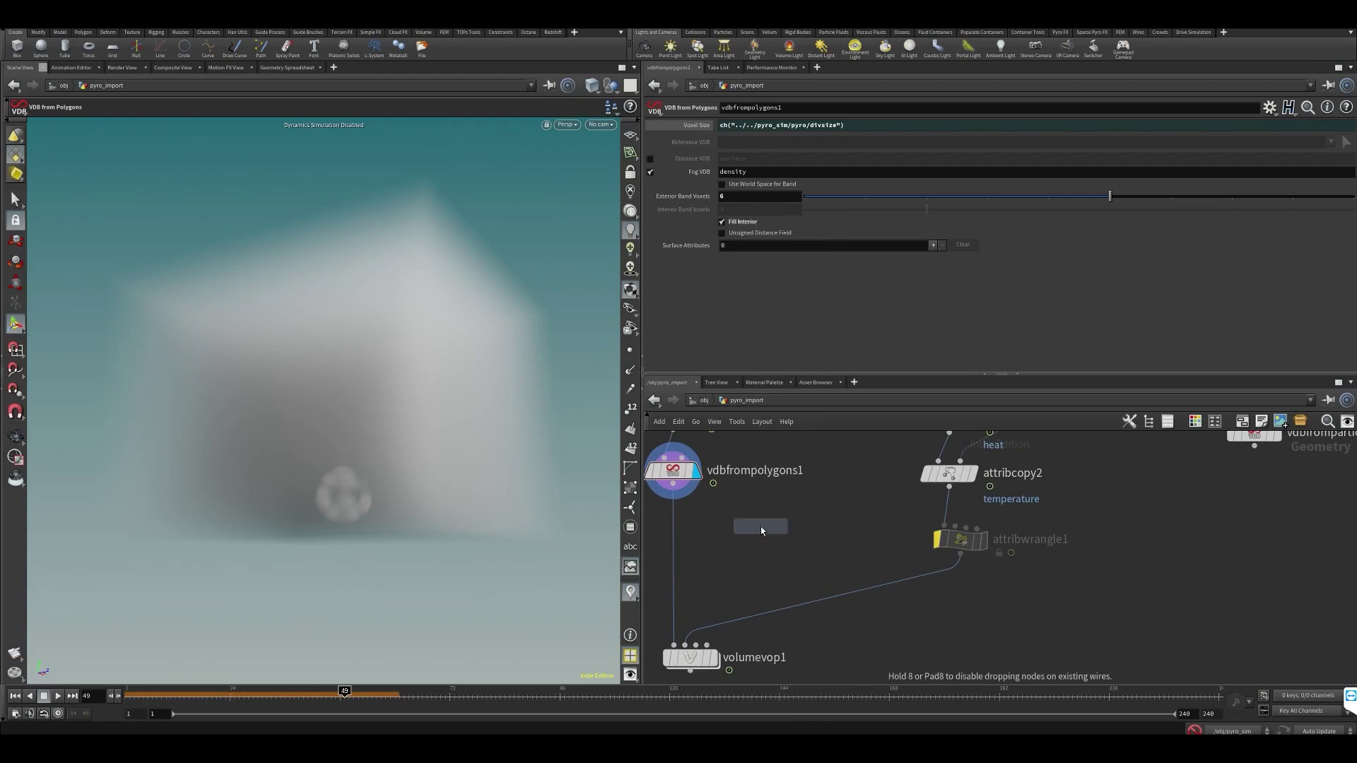
{"action": "left_click", "coordinate": [762, 533]}
{"action": "left_click", "coordinate": [688, 475]}
{"action": "left_click", "coordinate": [673, 483]}
{"action": "left_click", "coordinate": [762, 521]}
{"action": "left_click", "coordinate": [780, 532]}
{"action": "left_click", "coordinate": [776, 532]}
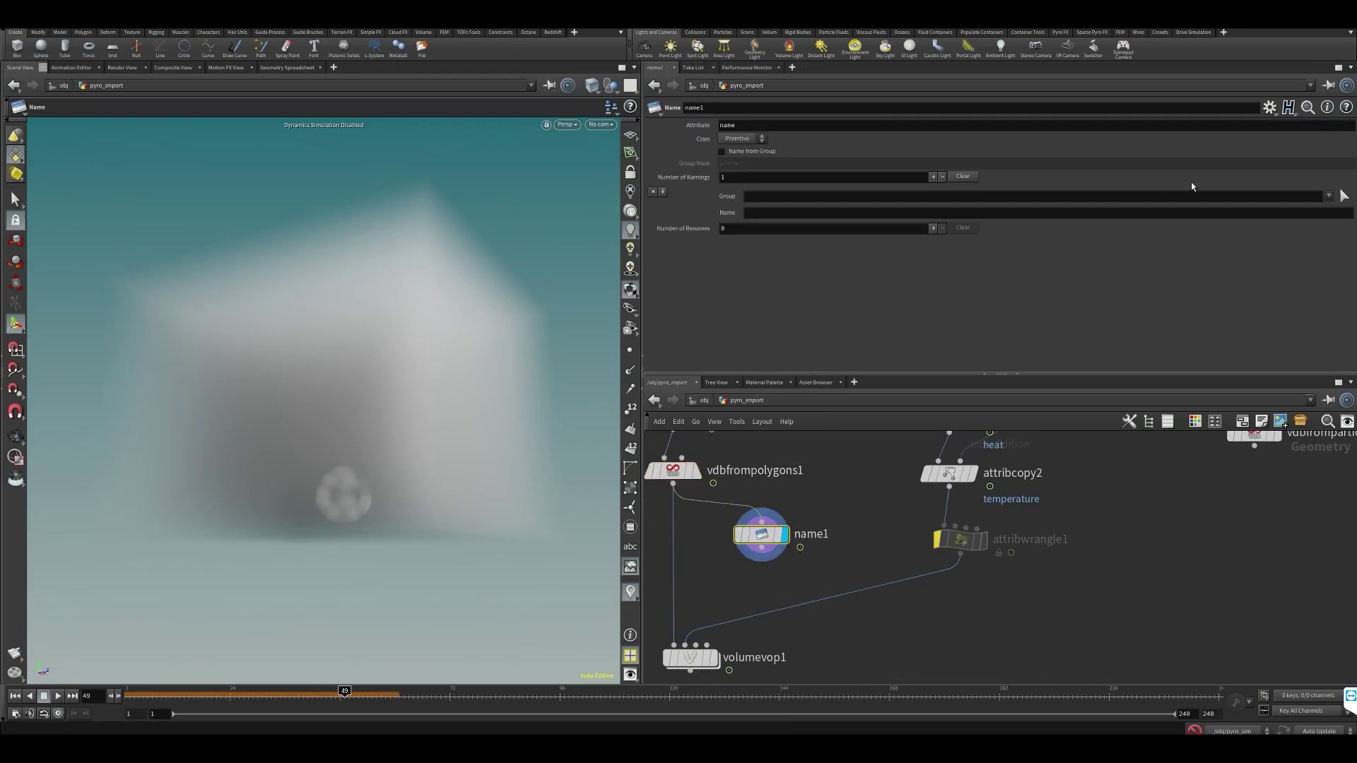
{"action": "left_click", "coordinate": [1328, 198]}
{"action": "left_click", "coordinate": [1316, 209]}
{"action": "left_click", "coordinate": [823, 214]}
{"action": "type", "text": "heat"}
{"action": "key", "text": "Return"}
{"action": "middle_click", "coordinate": [786, 553]}
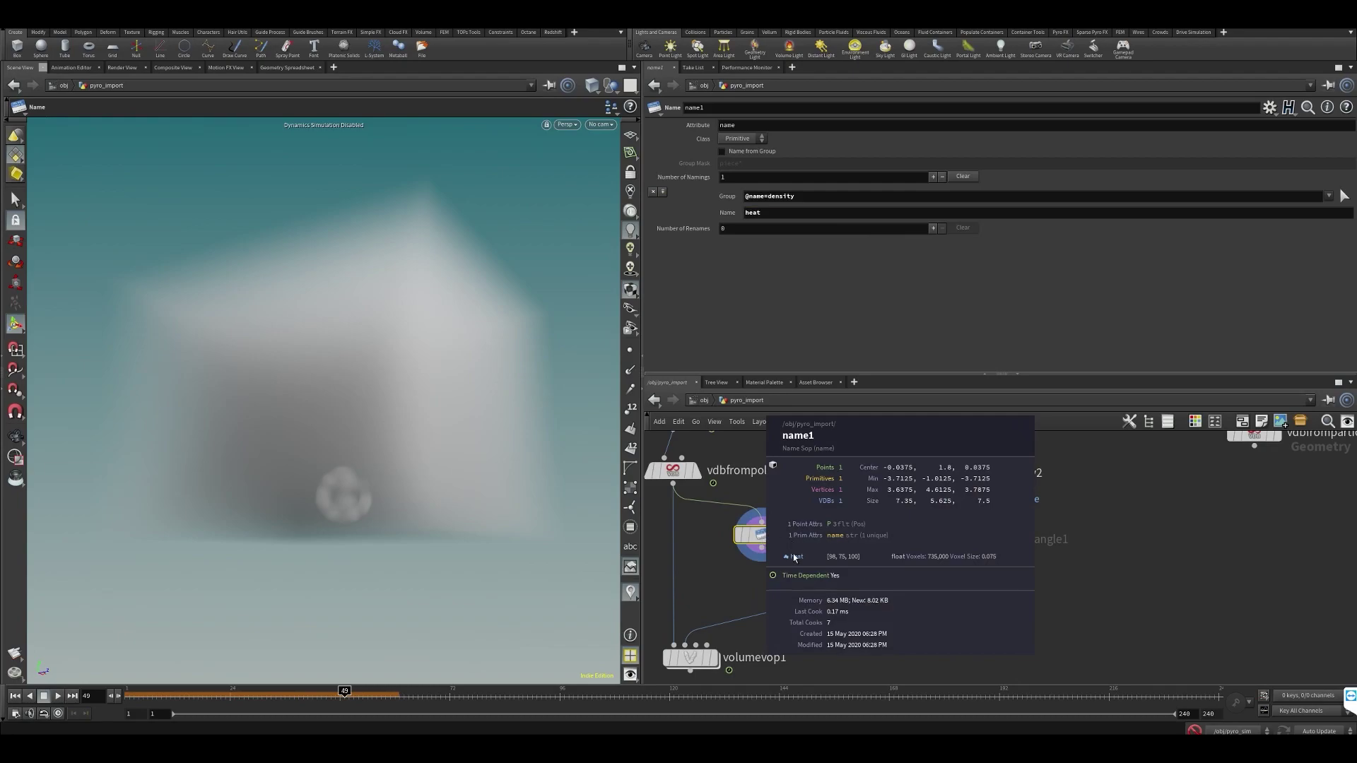
Move the Name node closer under vdbfrompolygons1 and rename it name_heat
{"action": "double_click", "coordinate": [798, 535]}
{"action": "type", "text": "heat1"}
{"action": "key", "text": "Return"}
{"action": "left_click_drag", "start_coordinate": [764, 535], "coordinate": [734, 540]}
{"action": "double_click", "coordinate": [777, 540]}
{"action": "key", "text": "ctrl+a"}
{"action": "type", "text": "name_na"}
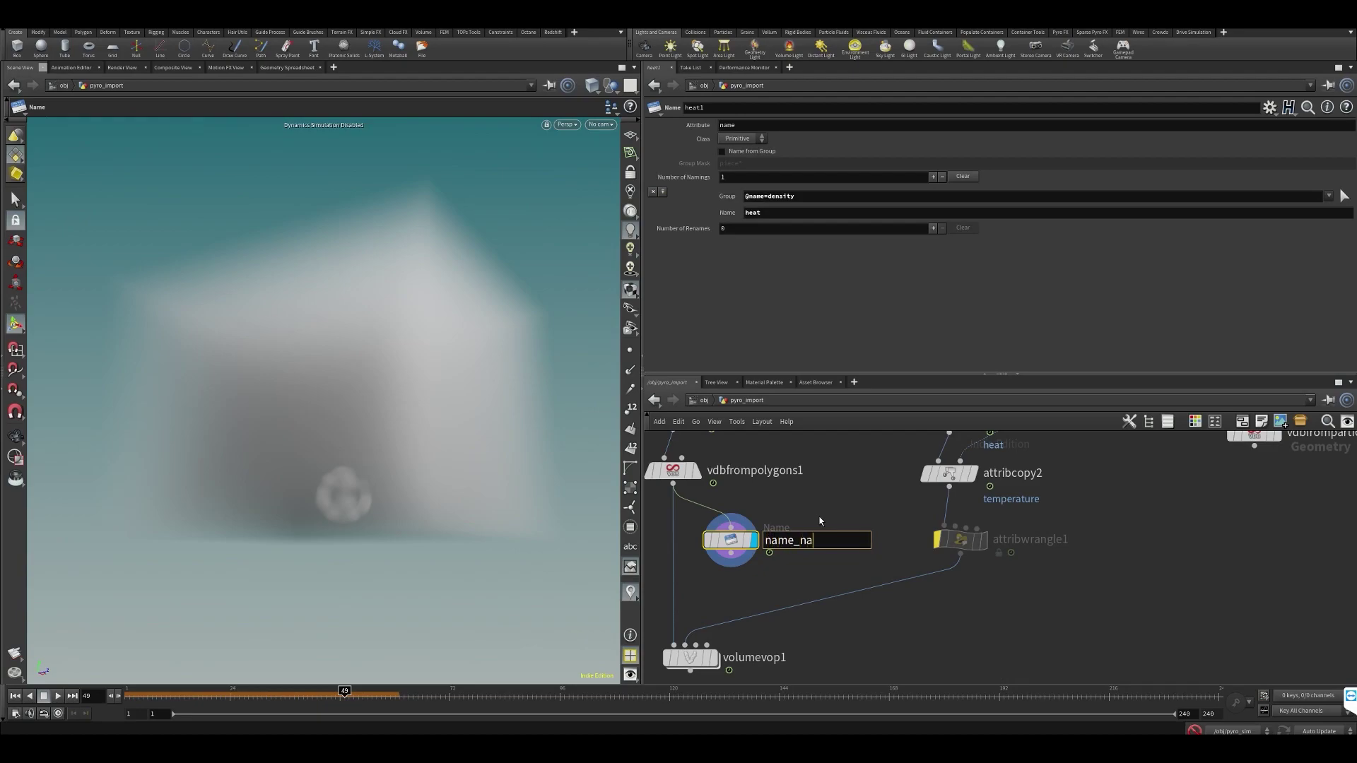
{"action": "type", "text": "heat"}
{"action": "key", "text": "Return"}
Duplicate name_heat beside the original, set the copy's name value to temperature, and save the scene
{"action": "key", "text": "ctrl+c"}
{"action": "key", "text": "ctrl+v"}
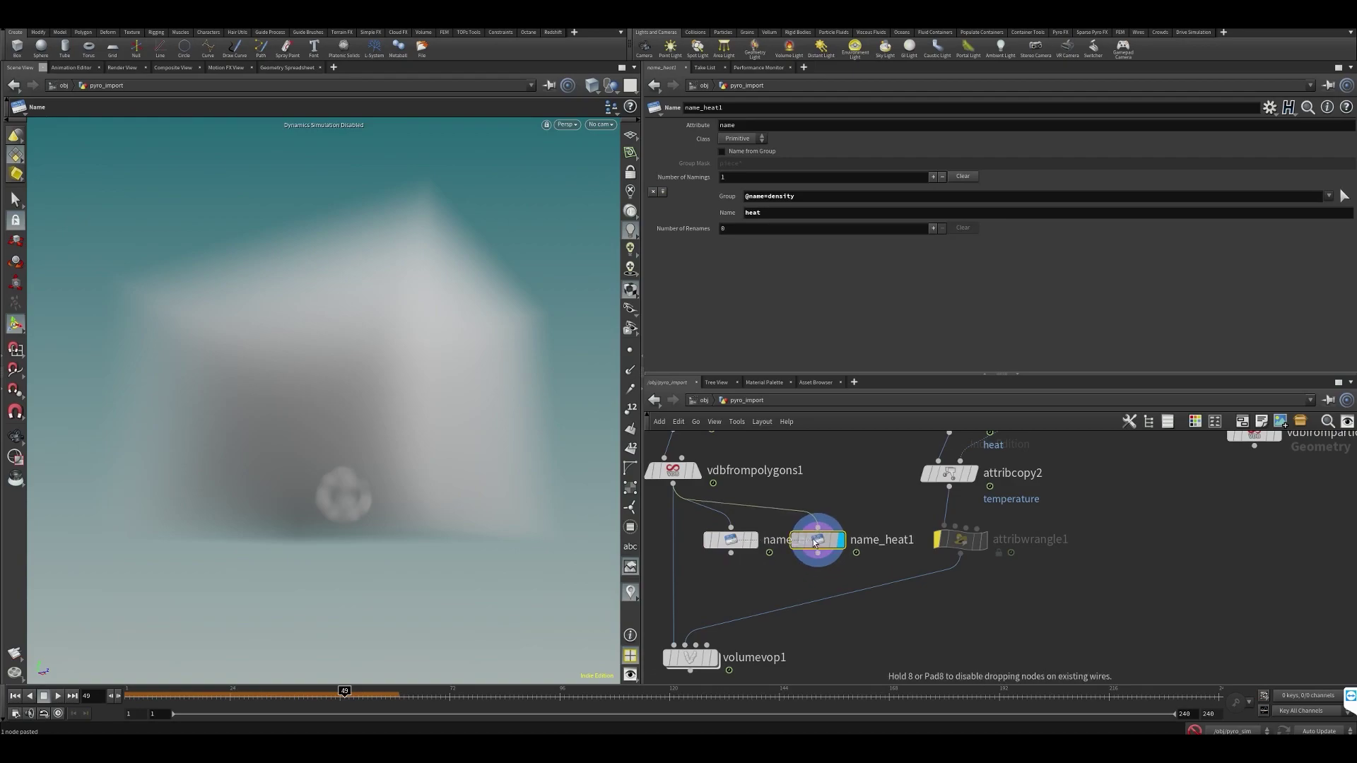
{"action": "left_click", "coordinate": [817, 541]}
{"action": "left_click_drag", "start_coordinate": [787, 213], "coordinate": [619, 229]}
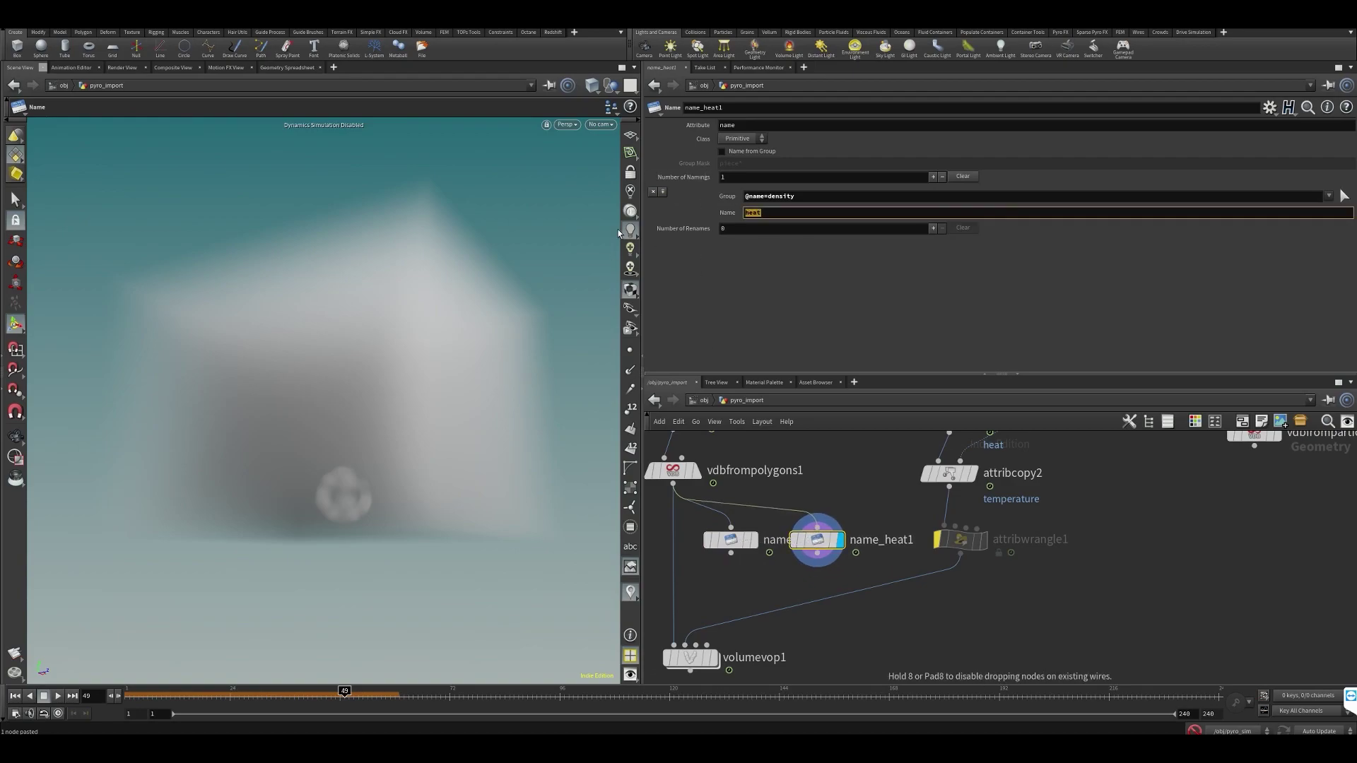
{"action": "type", "text": "temperature"}
{"action": "key", "text": "Return"}
{"action": "key", "text": "ctrl+s"}
Add a Merge node between vdbfrompolygons1 and volumevop1, and connect both Name nodes to it
{"action": "middle_click_drag", "start_coordinate": [731, 591], "coordinate": [769, 578]}
{"action": "key", "text": "Tab"}
{"action": "type", "text": "merge"}
{"action": "key", "text": "Return"}
{"action": "left_click", "coordinate": [704, 581]}
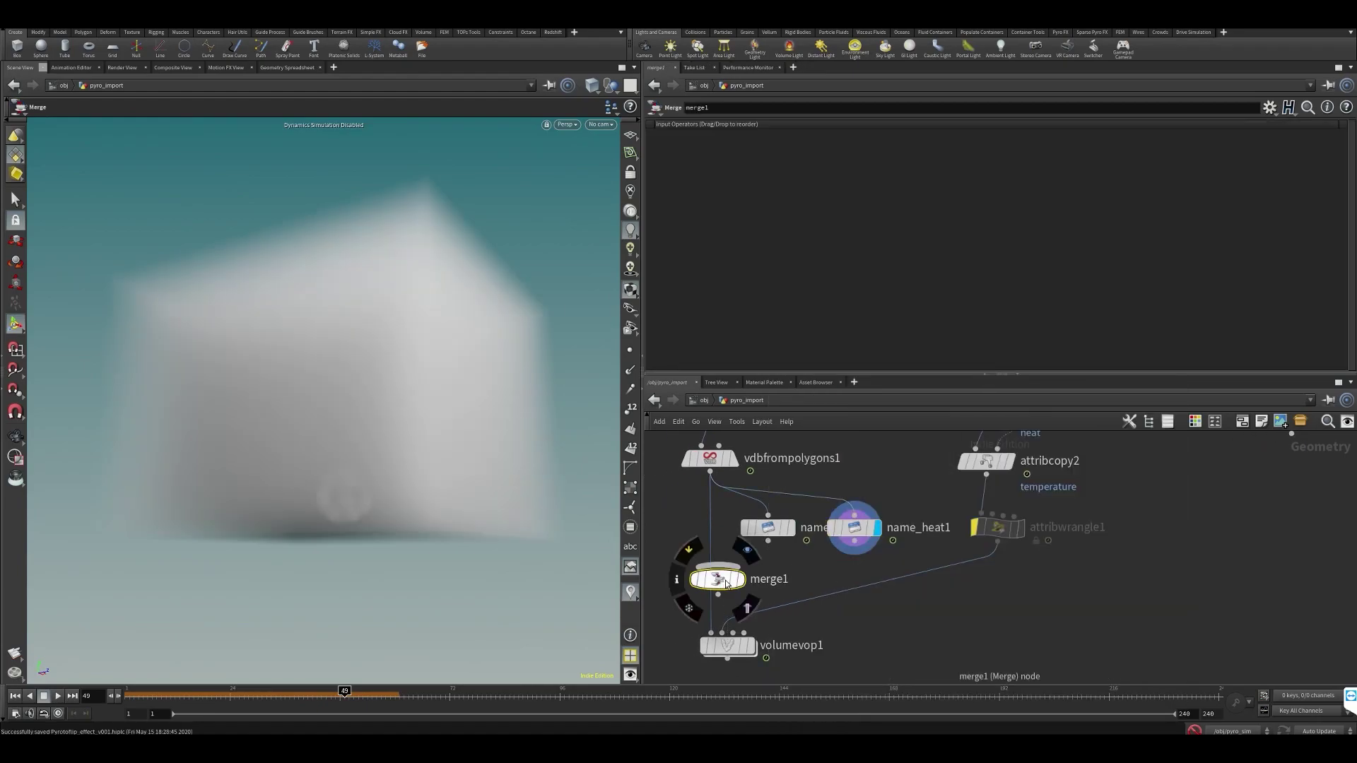
{"action": "left_click", "coordinate": [705, 569]}
{"action": "left_click", "coordinate": [769, 542]}
{"action": "left_click", "coordinate": [706, 569]}
{"action": "left_click", "coordinate": [836, 542]}
{"action": "scroll", "coordinate": [890, 617], "scroll_direction": "down", "scroll_amount": 3}
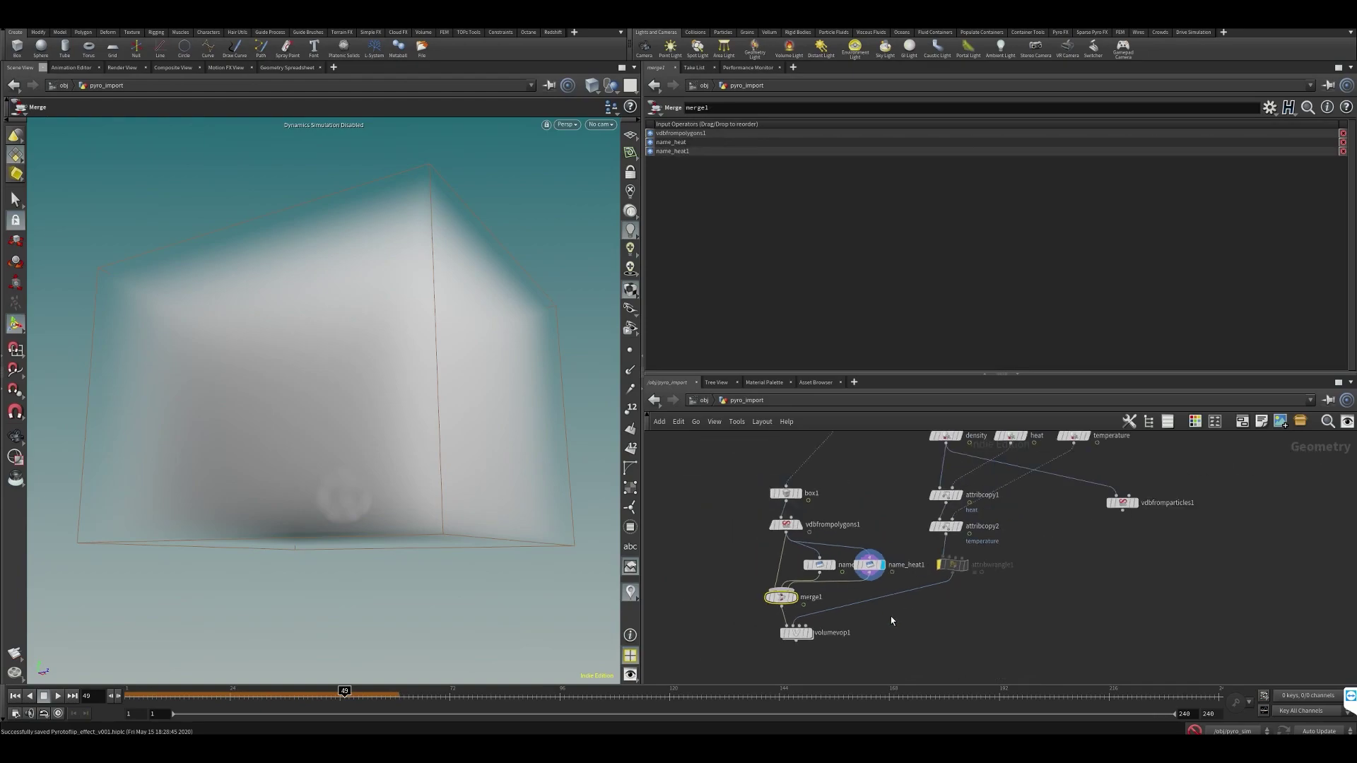
Rename the temperature Name node name_temp and move the box1 to merge1 branch away from the attribute nodes
{"action": "double_click", "coordinate": [912, 566]}
{"action": "type", "text": "name_hemp"}
{"action": "key", "text": "Return"}
{"action": "left_click_drag", "start_coordinate": [710, 484], "coordinate": [781, 542]}
{"action": "left_click", "coordinate": [801, 595]}
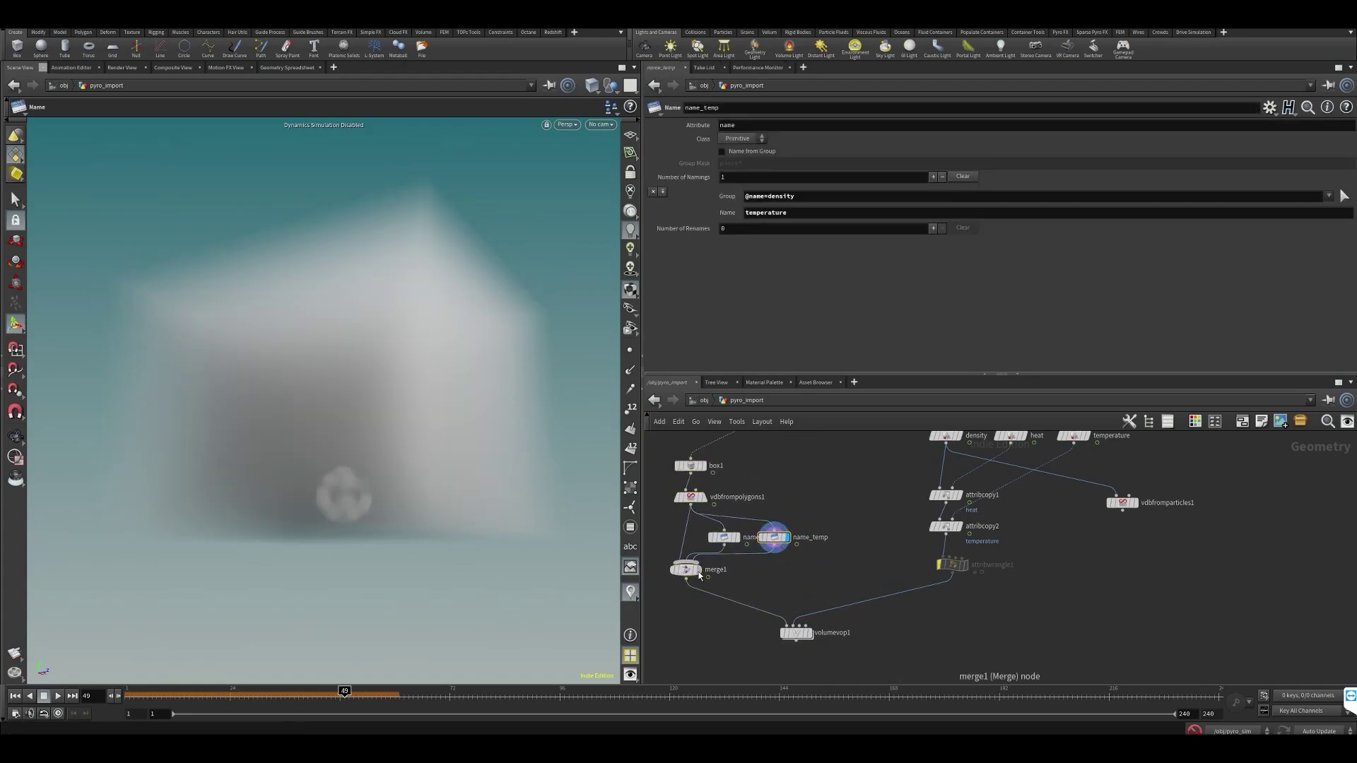
Align merge1 under vdbfrompolygons1, display its merged fields, and enter volumevop1
{"action": "middle_click", "coordinate": [697, 571]}
{"action": "left_click_drag", "start_coordinate": [699, 570], "coordinate": [708, 572]}
{"action": "left_click", "coordinate": [710, 573]}
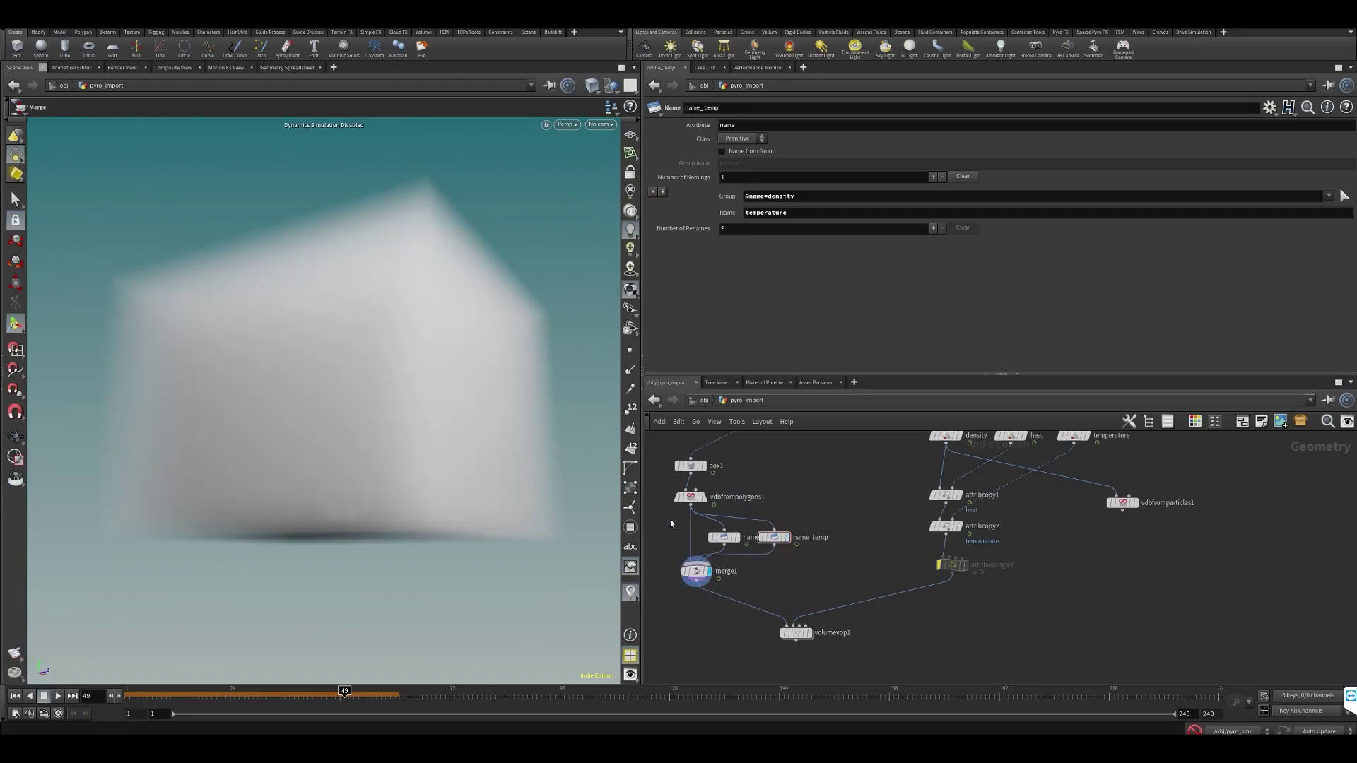
{"action": "double_click", "coordinate": [799, 631]}
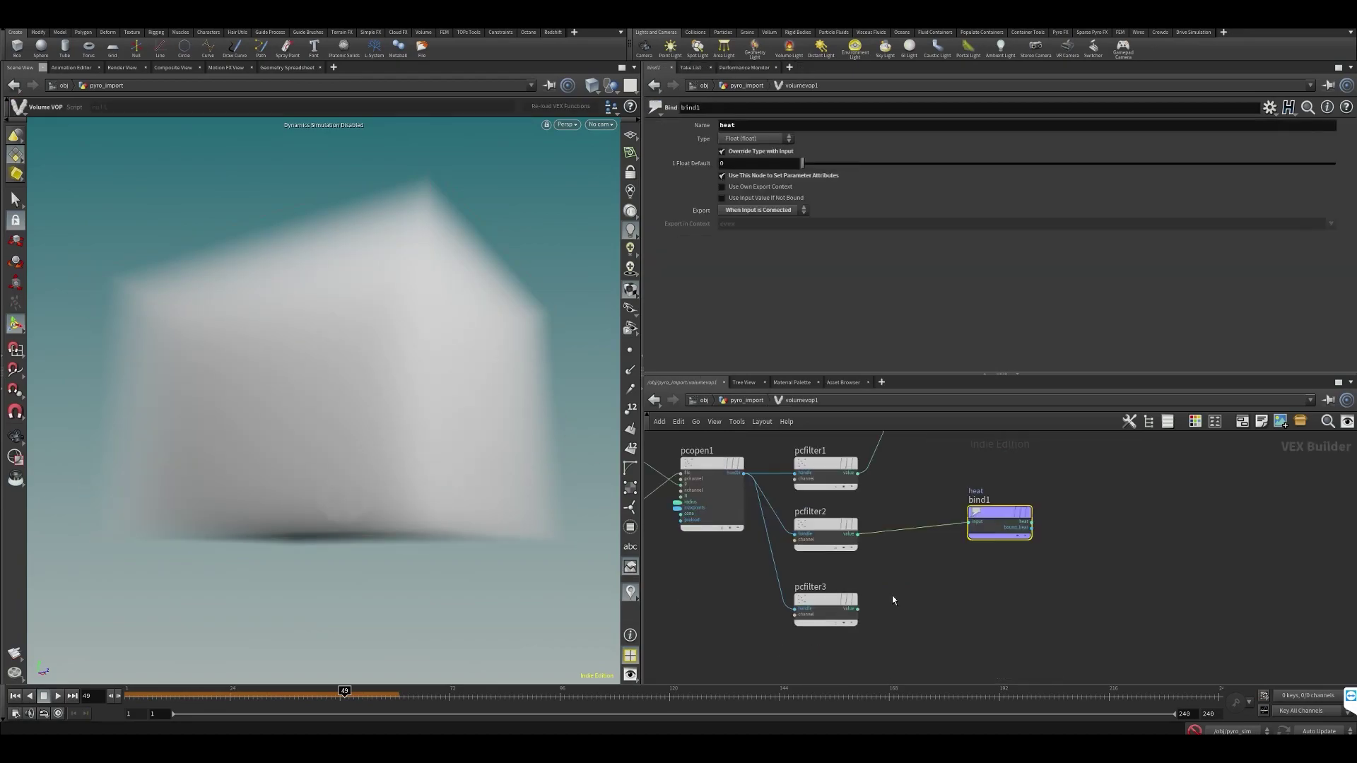
Duplicate the heat Bind node and connect the pcfilter3 value output to the copy's input
{"action": "key", "text": "ctrl+c"}
{"action": "key", "text": "ctrl+v"}
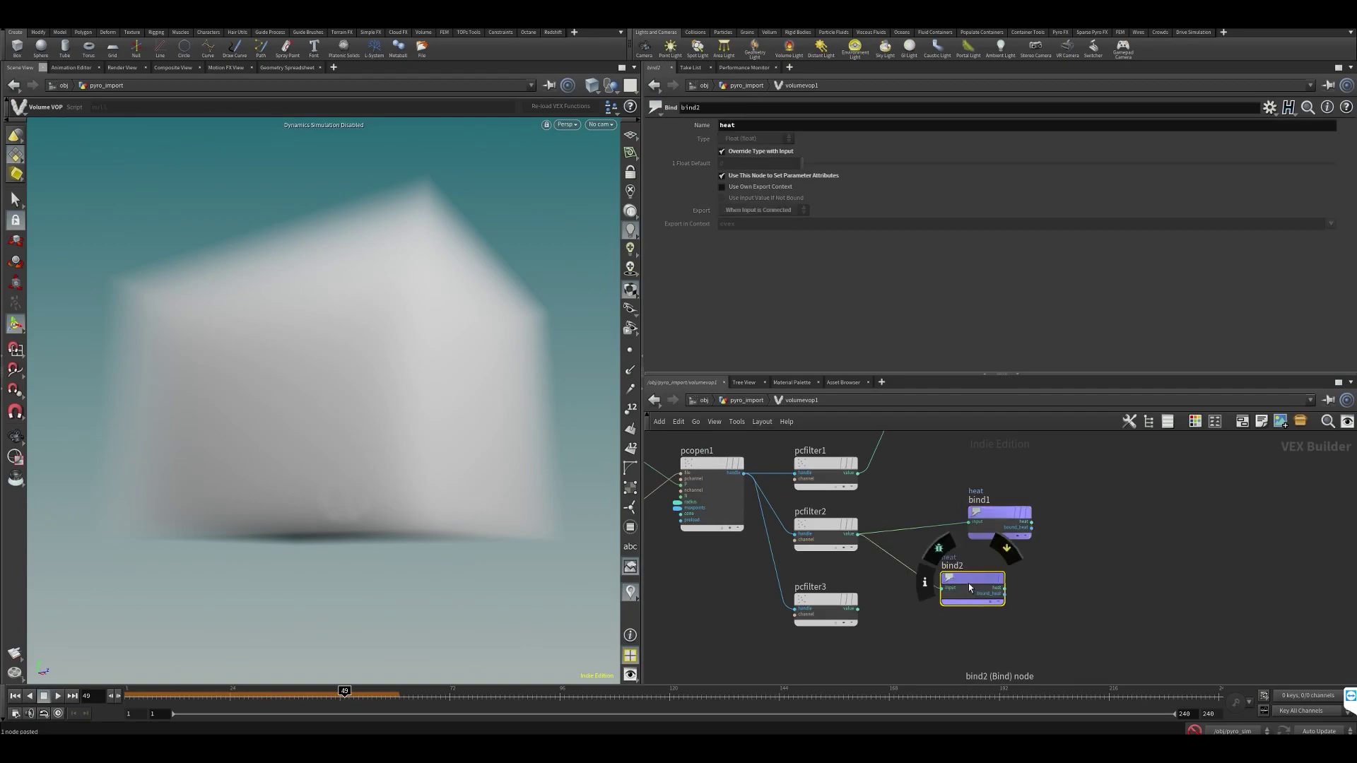
{"action": "left_click_drag", "start_coordinate": [933, 618], "coordinate": [820, 602]}
{"action": "left_click", "coordinate": [820, 602]}
{"action": "double_click", "coordinate": [818, 513]}
{"action": "left_click", "coordinate": [819, 526]}
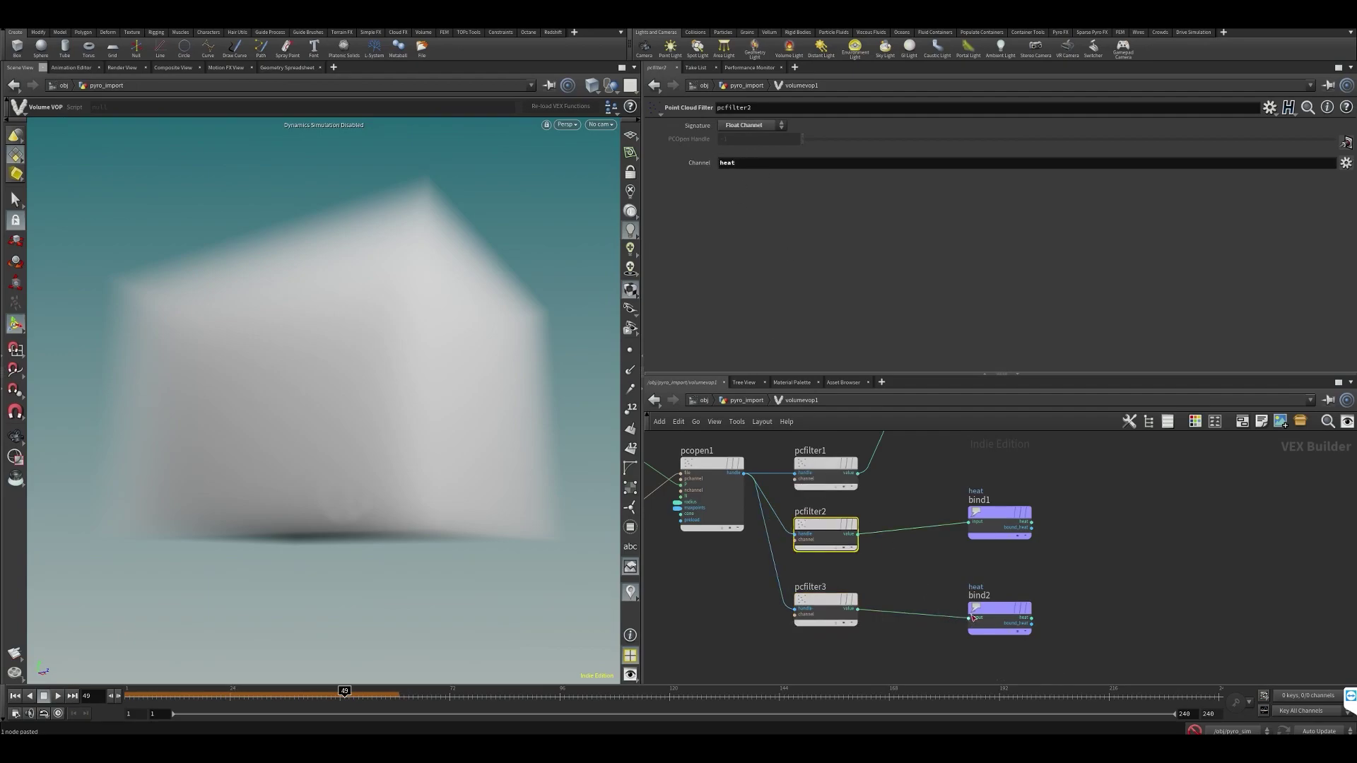
Set the second Bind node's name to temperature and save the scene
{"action": "mouse_move", "coordinate": [1029, 613]}
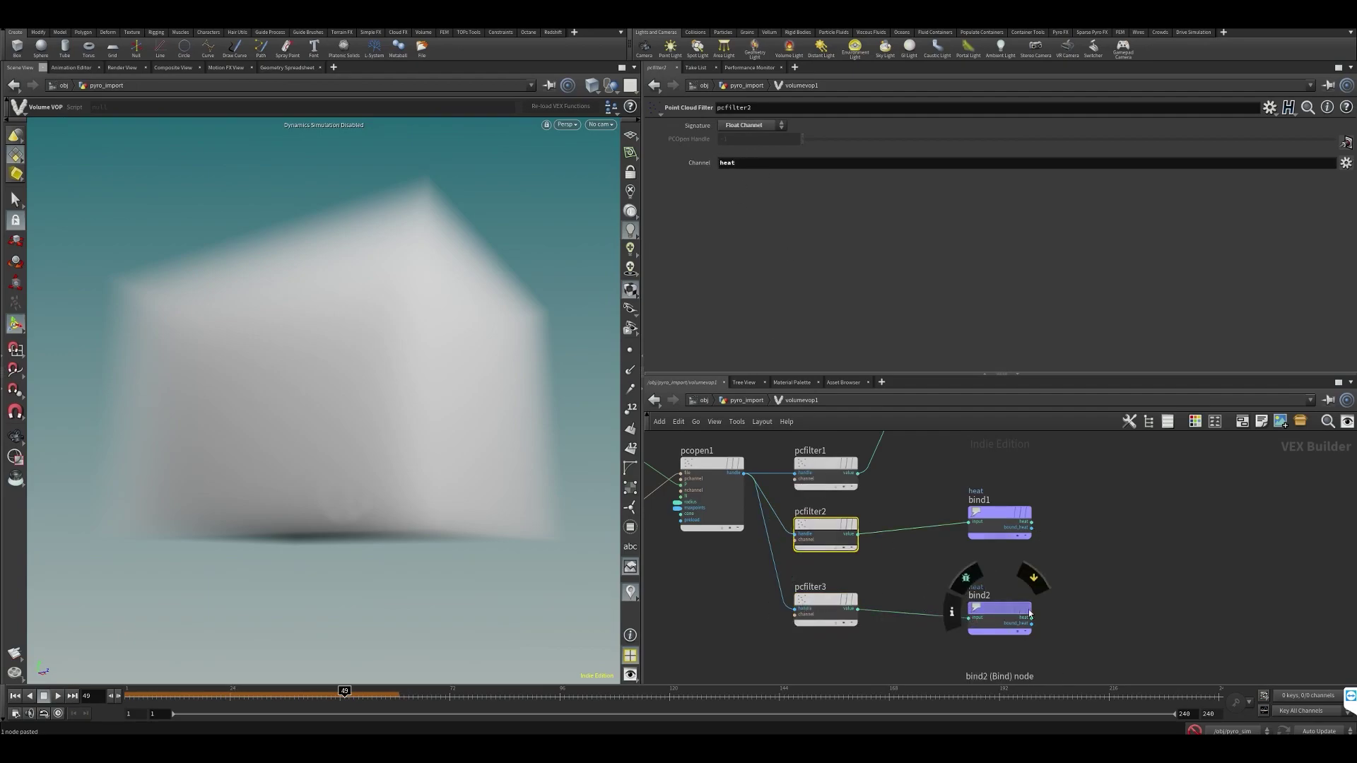
{"action": "left_click", "coordinate": [988, 614]}
{"action": "double_click", "coordinate": [780, 127]}
{"action": "type", "text": "temperature"}
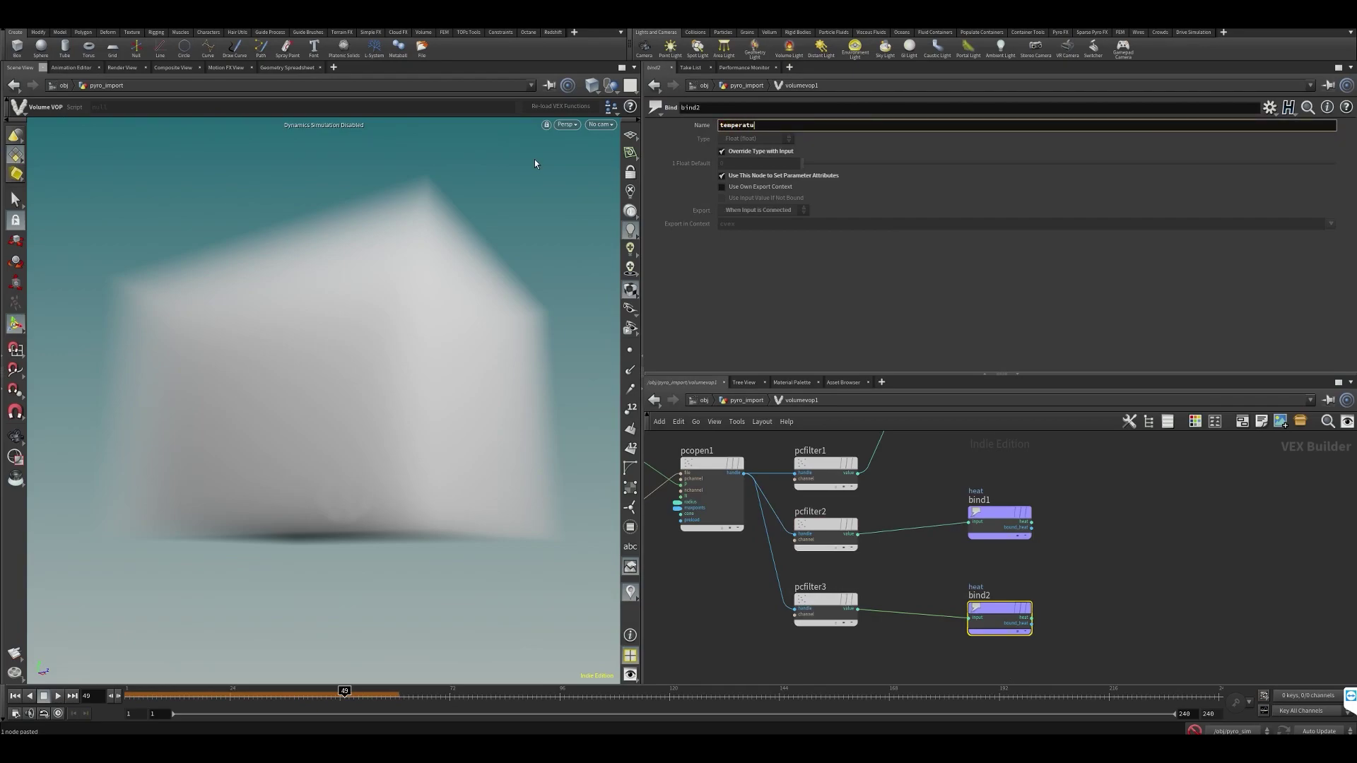
{"action": "key", "text": "Return"}
{"action": "key", "text": "ctrl+s"}
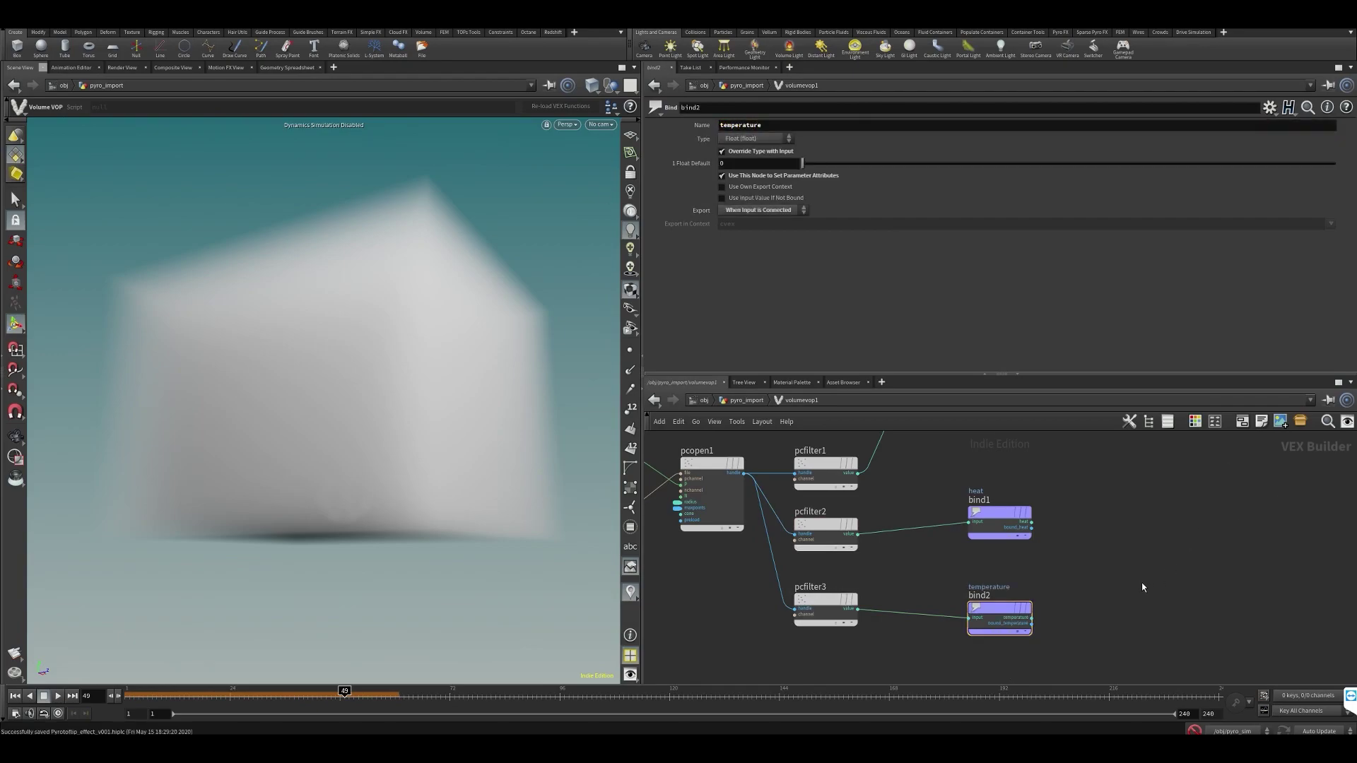
Check the channel setting of pcfilter2 and return to the pyro_import geometry network
{"action": "middle_click_drag", "start_coordinate": [1143, 587], "coordinate": [1145, 535]}
{"action": "key", "text": "i"}
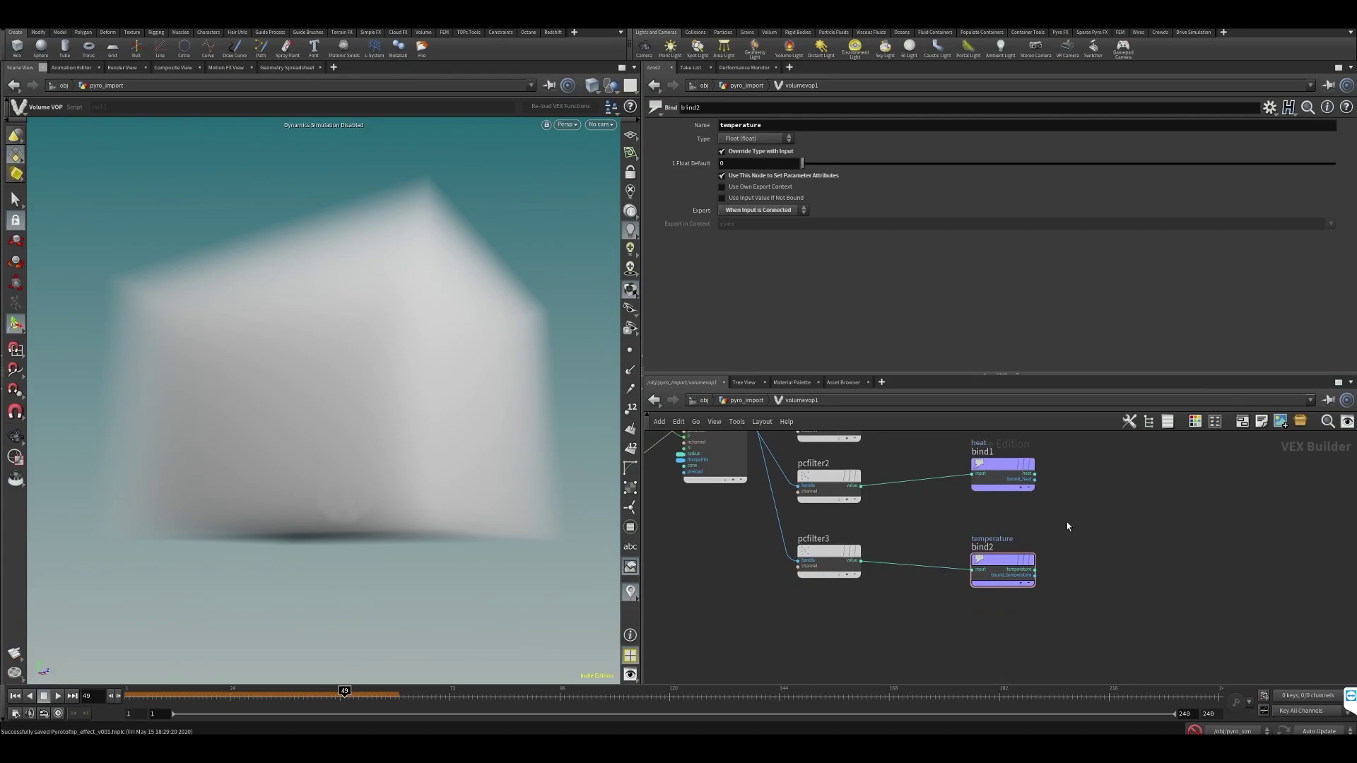
{"action": "left_click", "coordinate": [826, 479]}
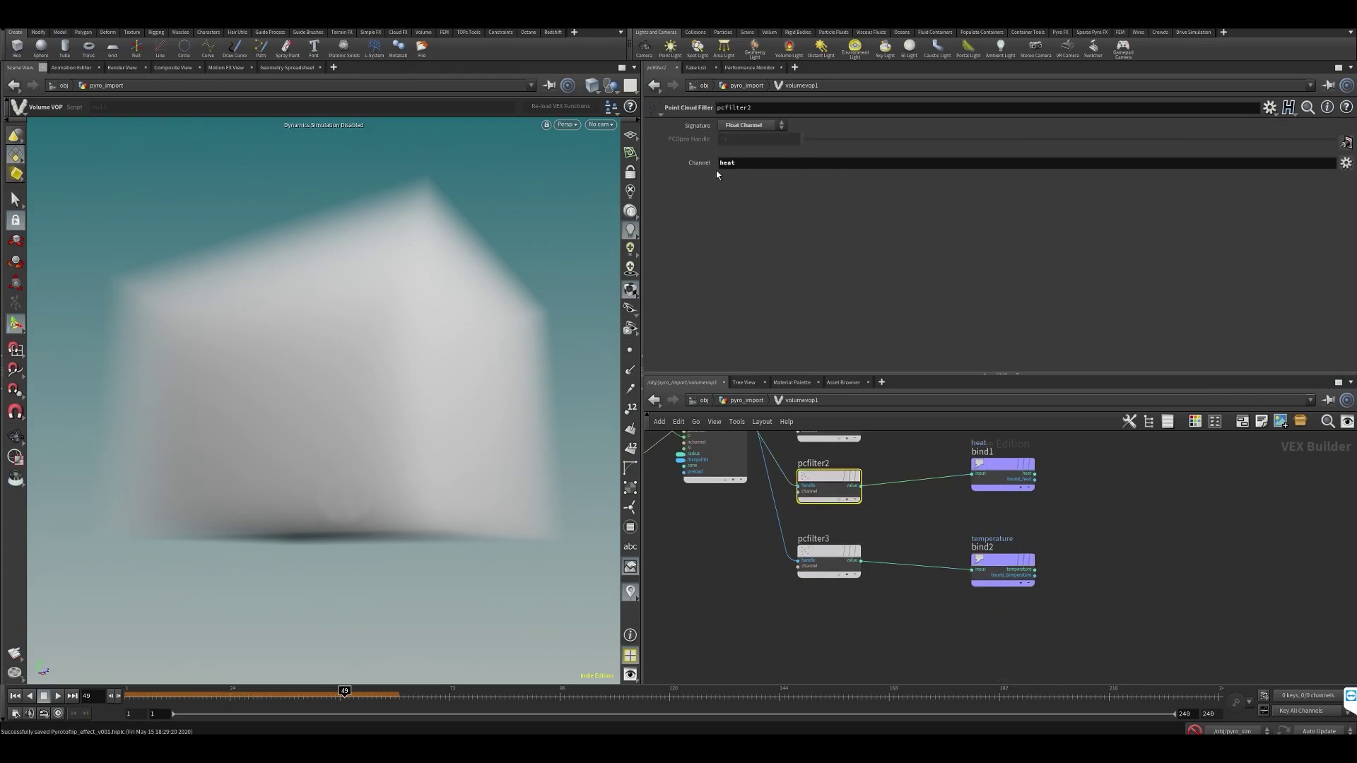
{"action": "middle_click_drag", "start_coordinate": [795, 439], "coordinate": [815, 520]}
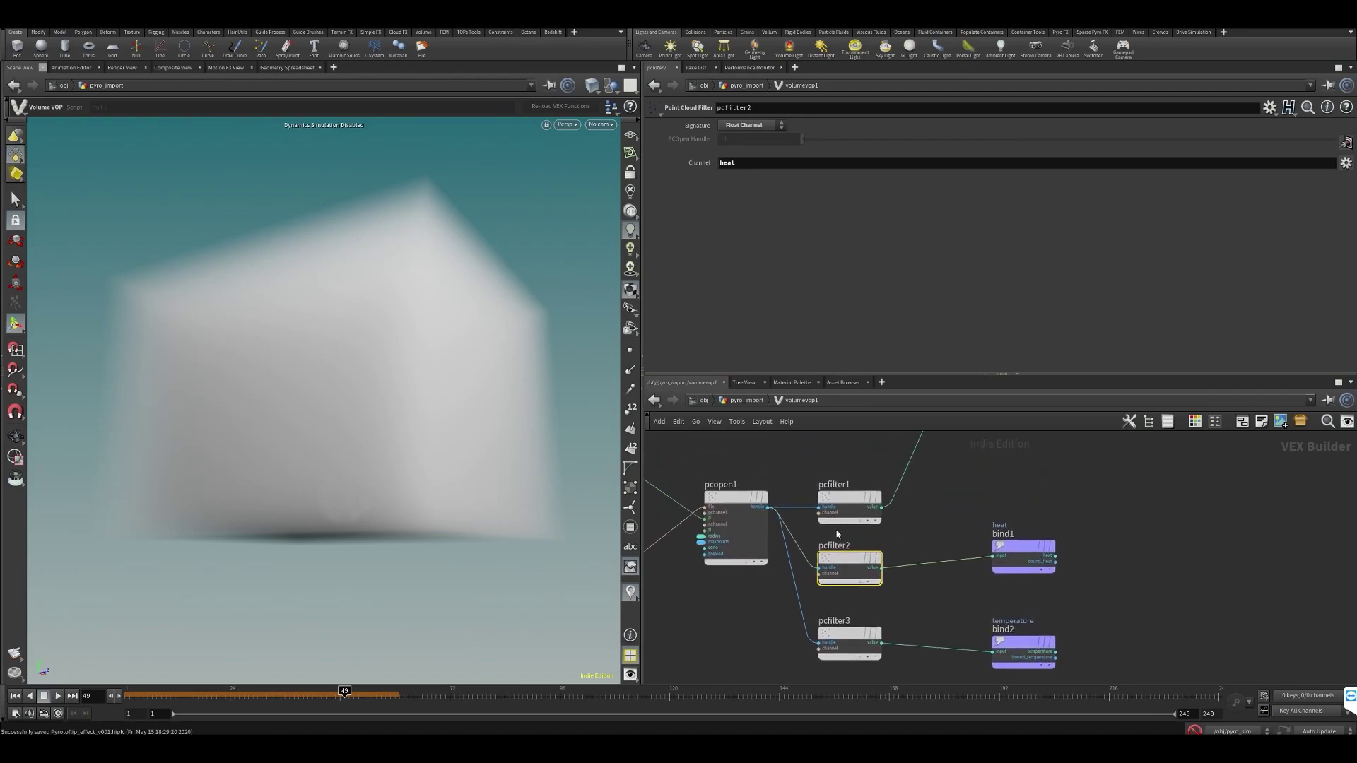
{"action": "key", "text": "u"}
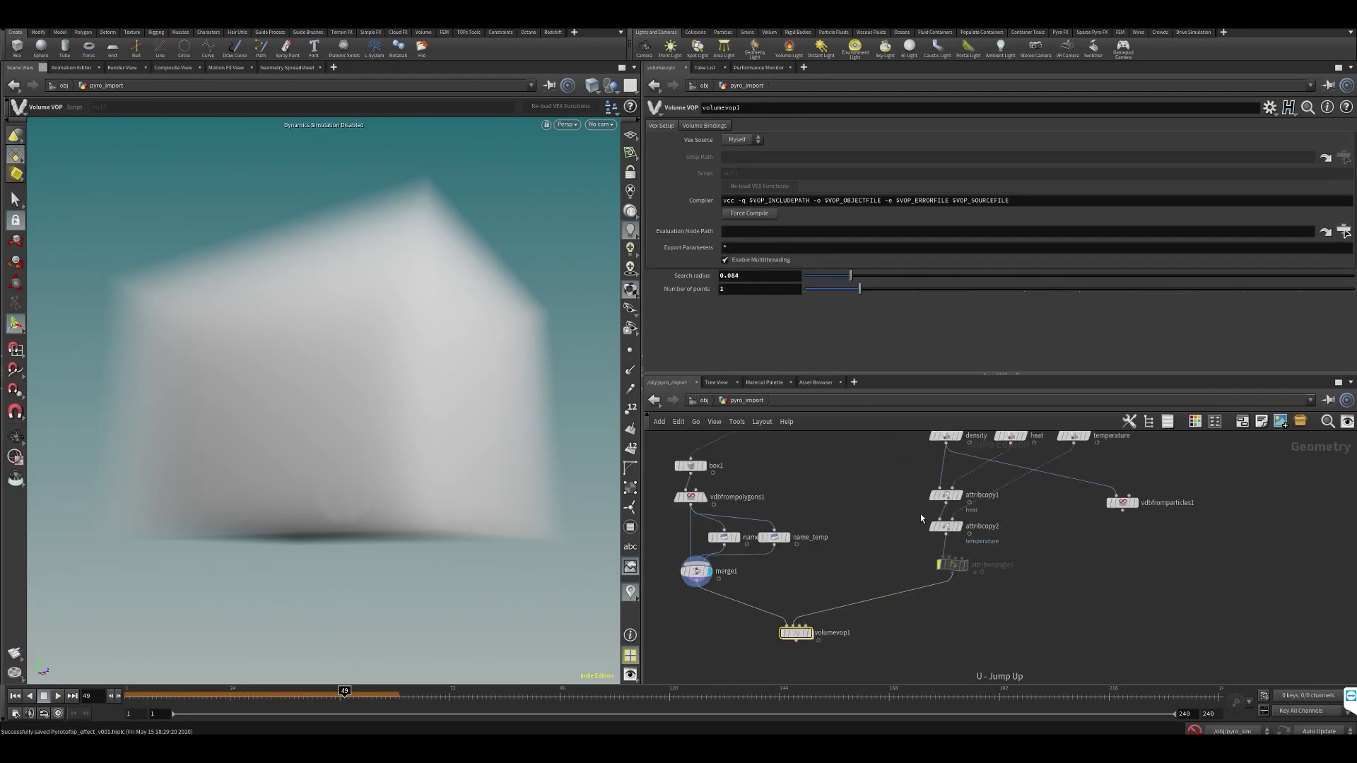
Display attribcopy2, inspect its point attributes in the geometry spreadsheet, and return to the scene view
{"action": "left_click", "coordinate": [954, 527]}
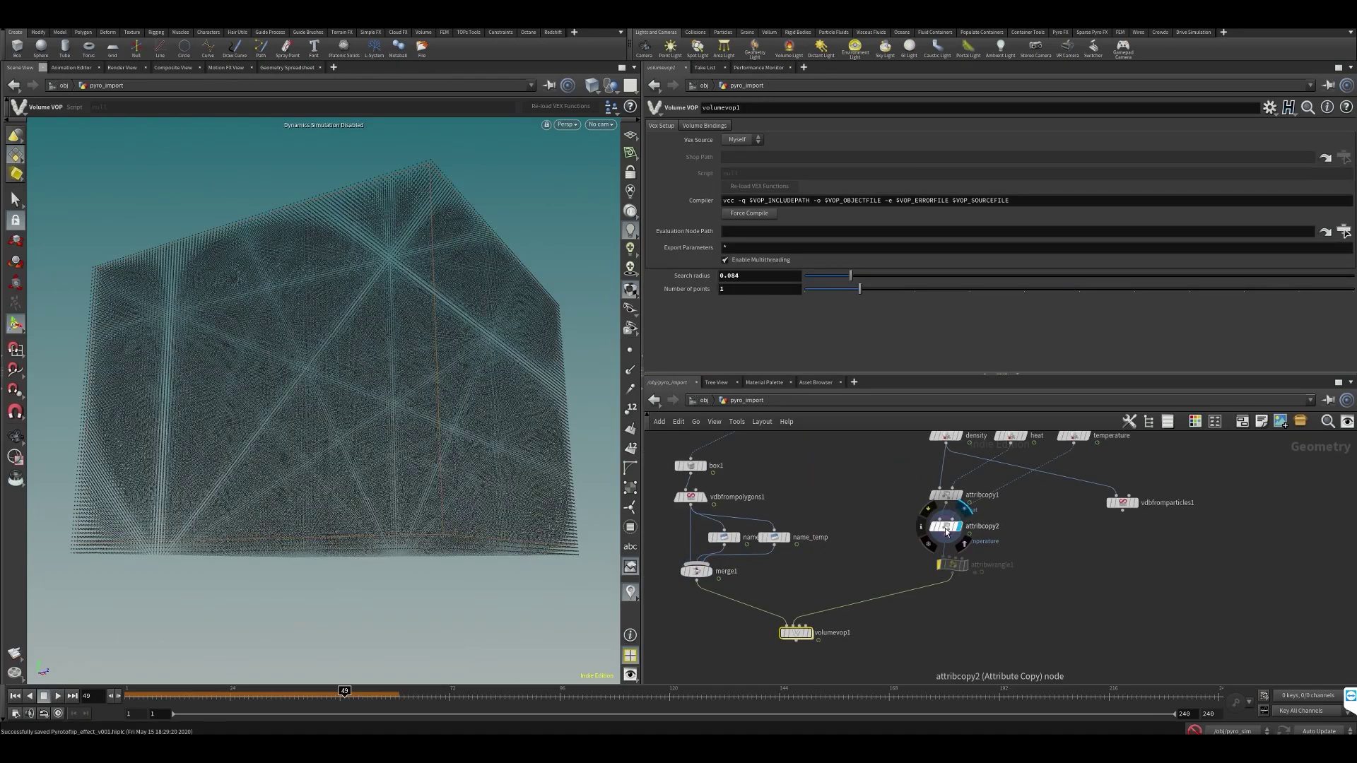
{"action": "left_click", "coordinate": [295, 68]}
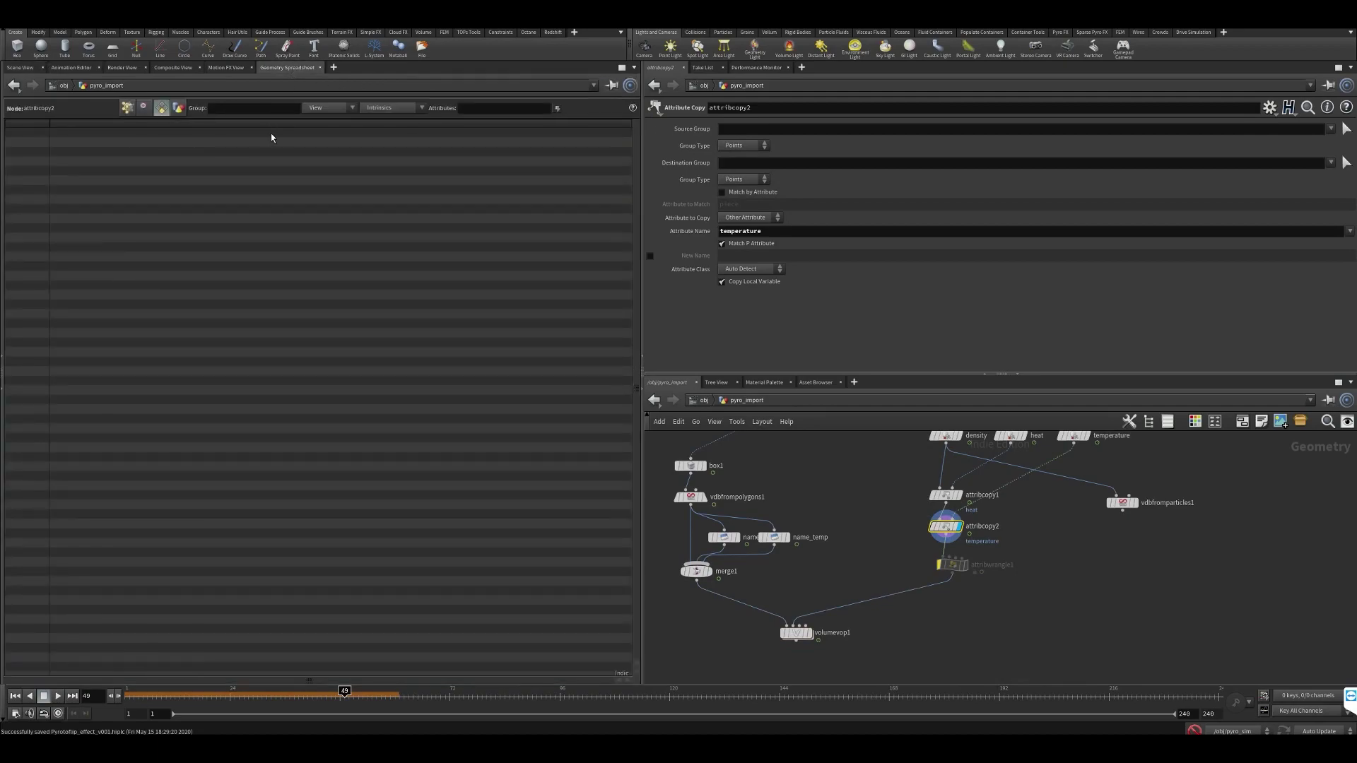
{"action": "left_click", "coordinate": [126, 106]}
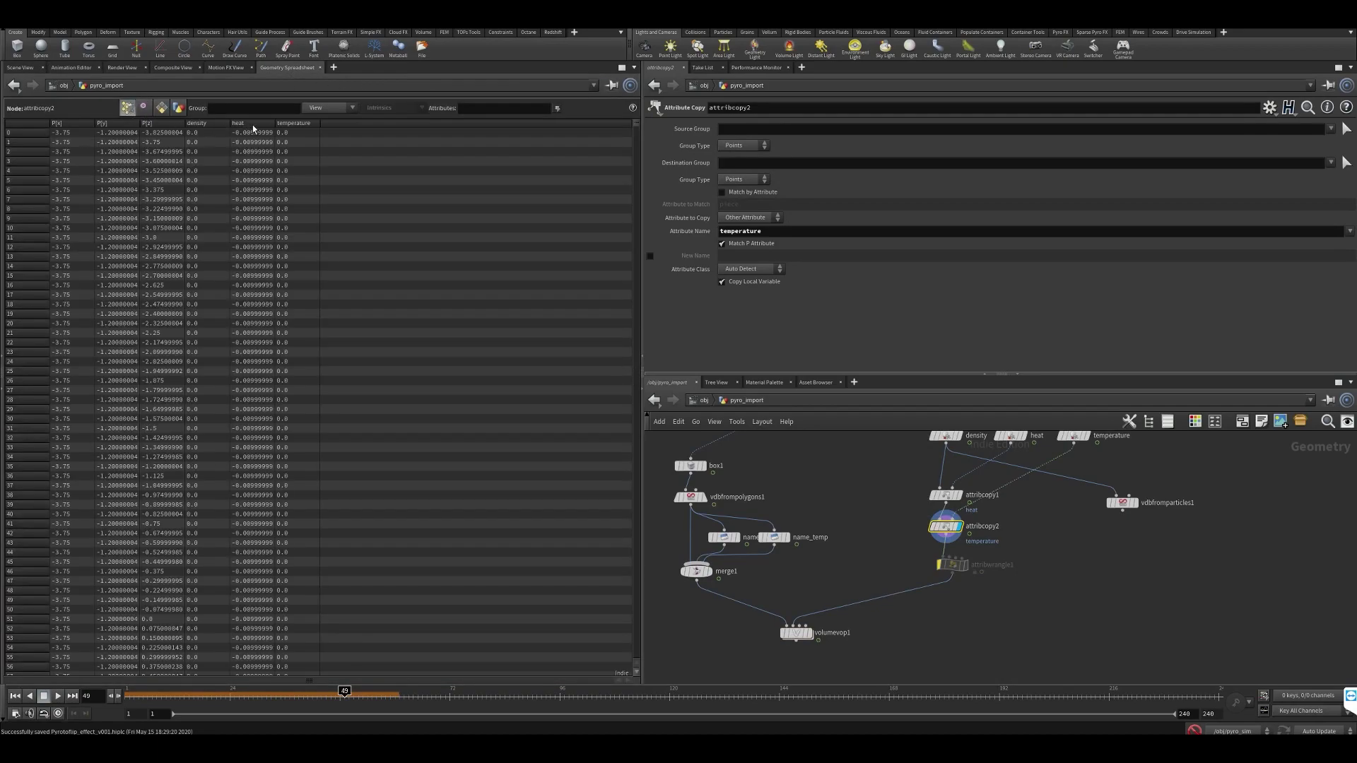
{"action": "left_click", "coordinate": [22, 68]}
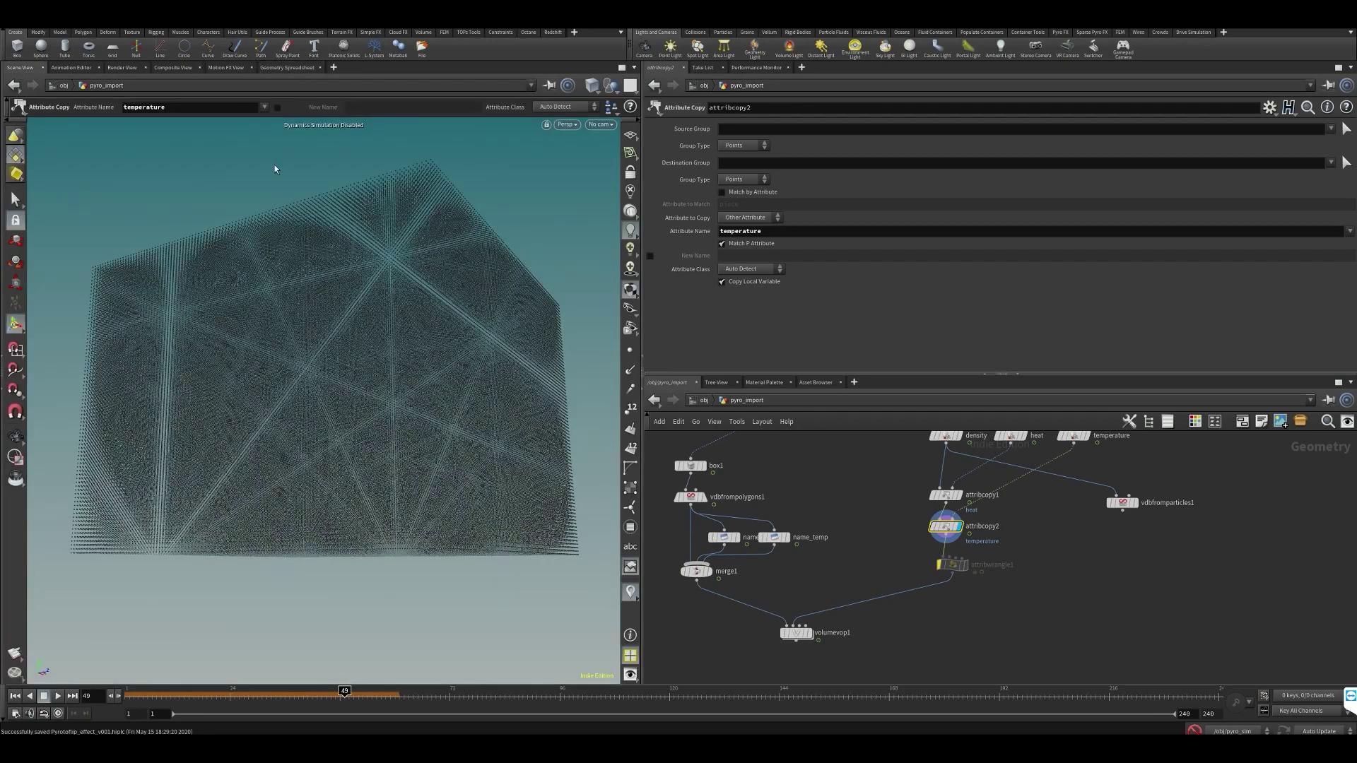
Display the result of volumevop1 in the viewport and select the node
{"action": "left_click", "coordinate": [708, 571]}
{"action": "left_click", "coordinate": [807, 633]}
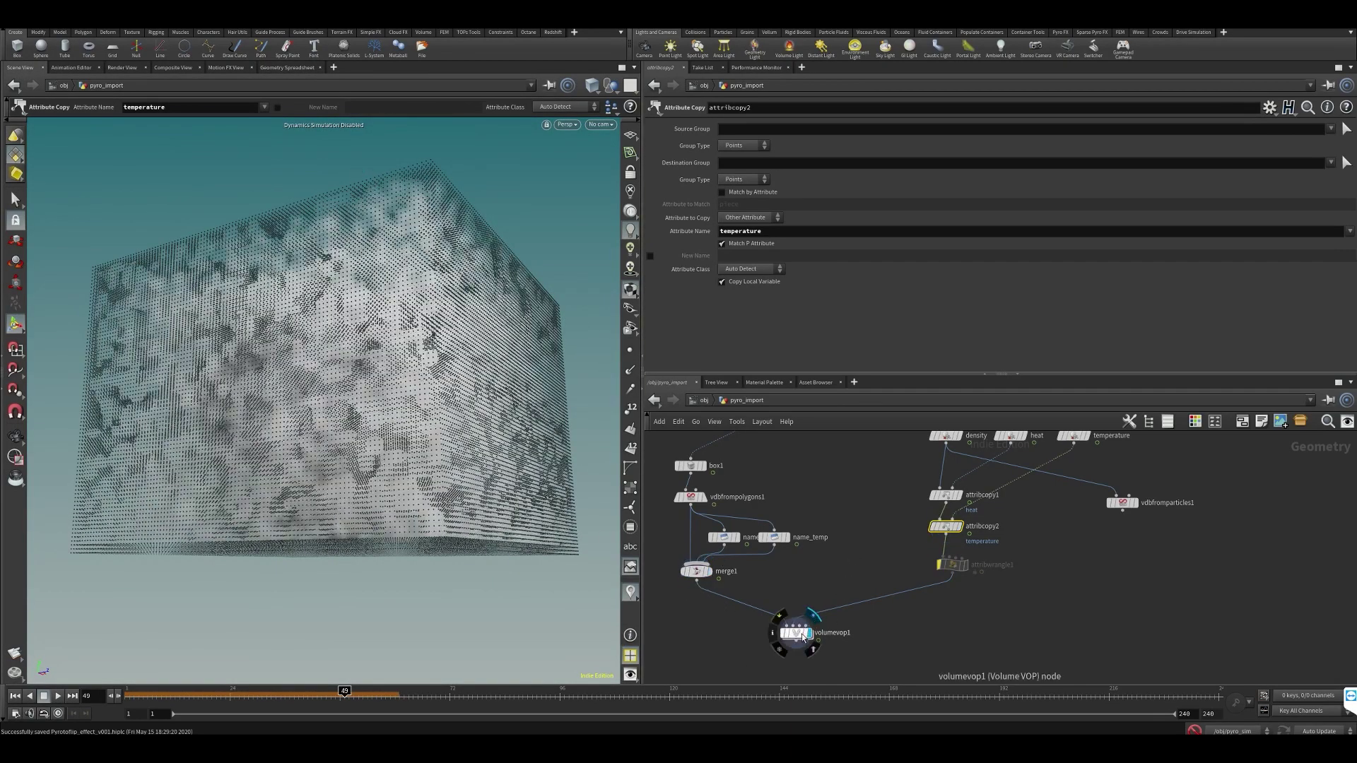
{"action": "left_click", "coordinate": [794, 633]}
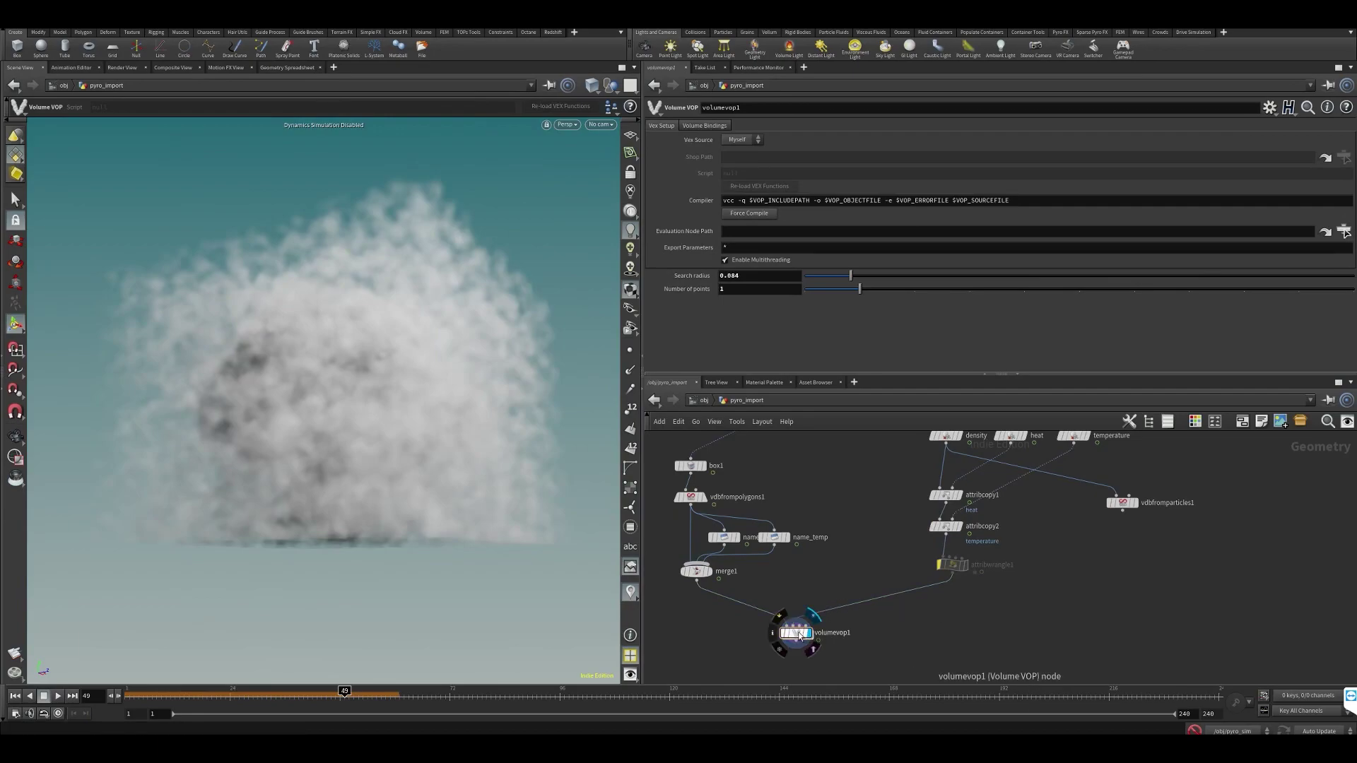
Check the channel of pcfilter3 inside volumevop1, return to the geometry network, and save the scene
{"action": "double_click", "coordinate": [797, 634]}
{"action": "scroll", "coordinate": [876, 534], "scroll_direction": "up", "scroll_amount": 2}
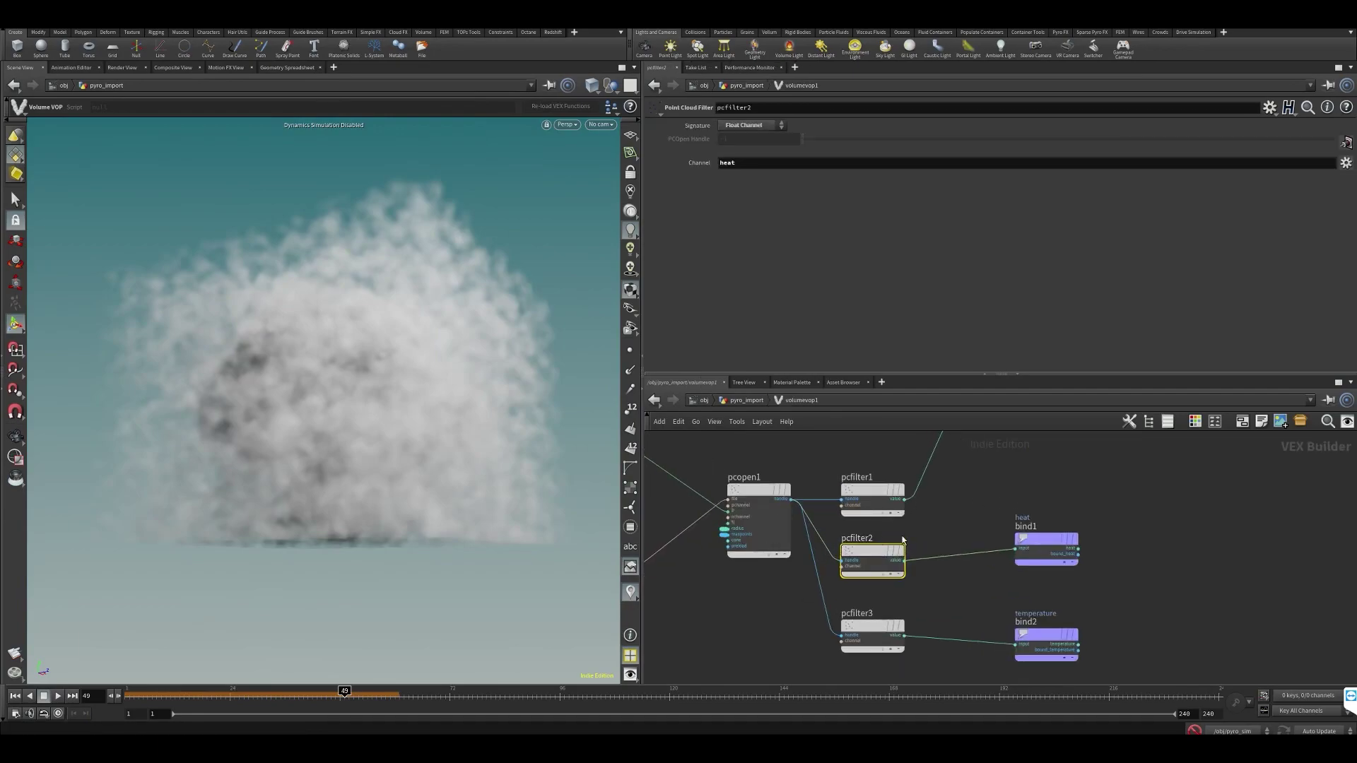
{"action": "left_click", "coordinate": [865, 638]}
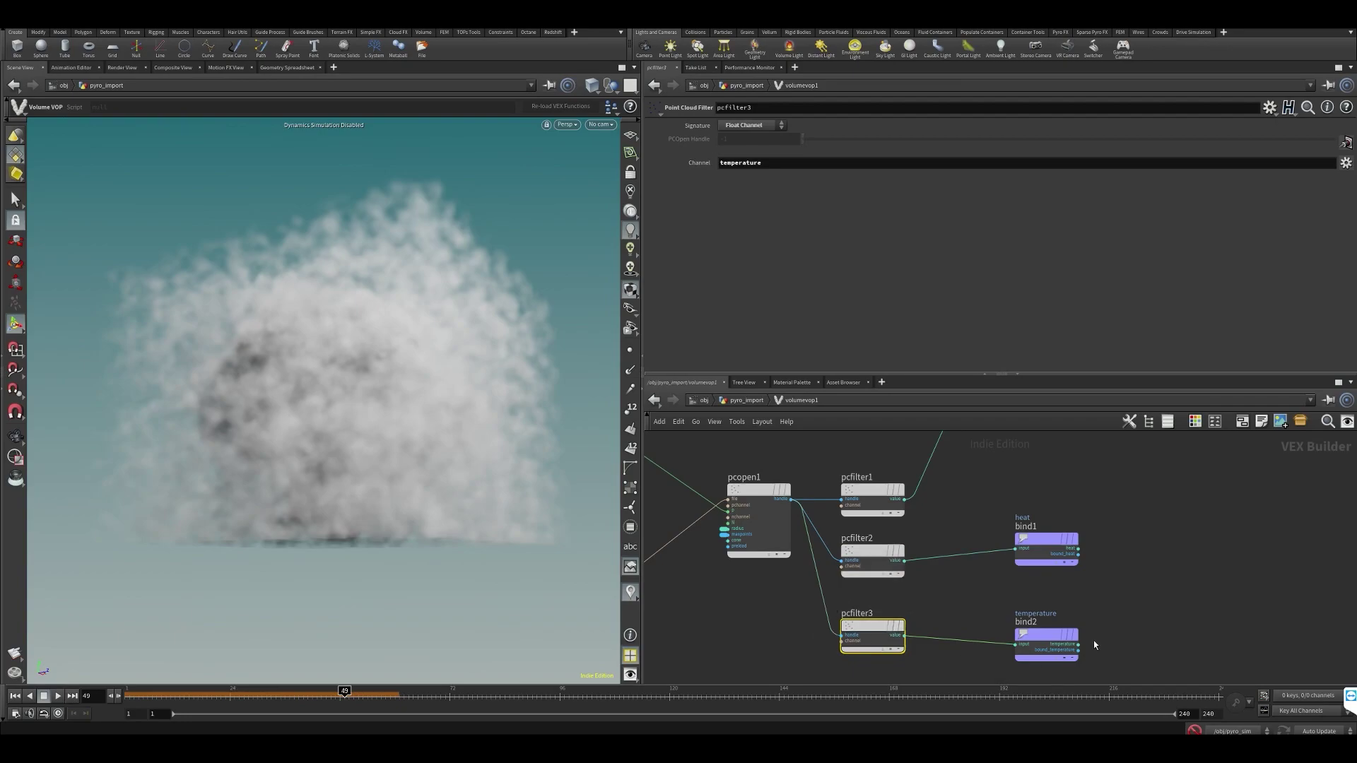
{"action": "key", "text": "u"}
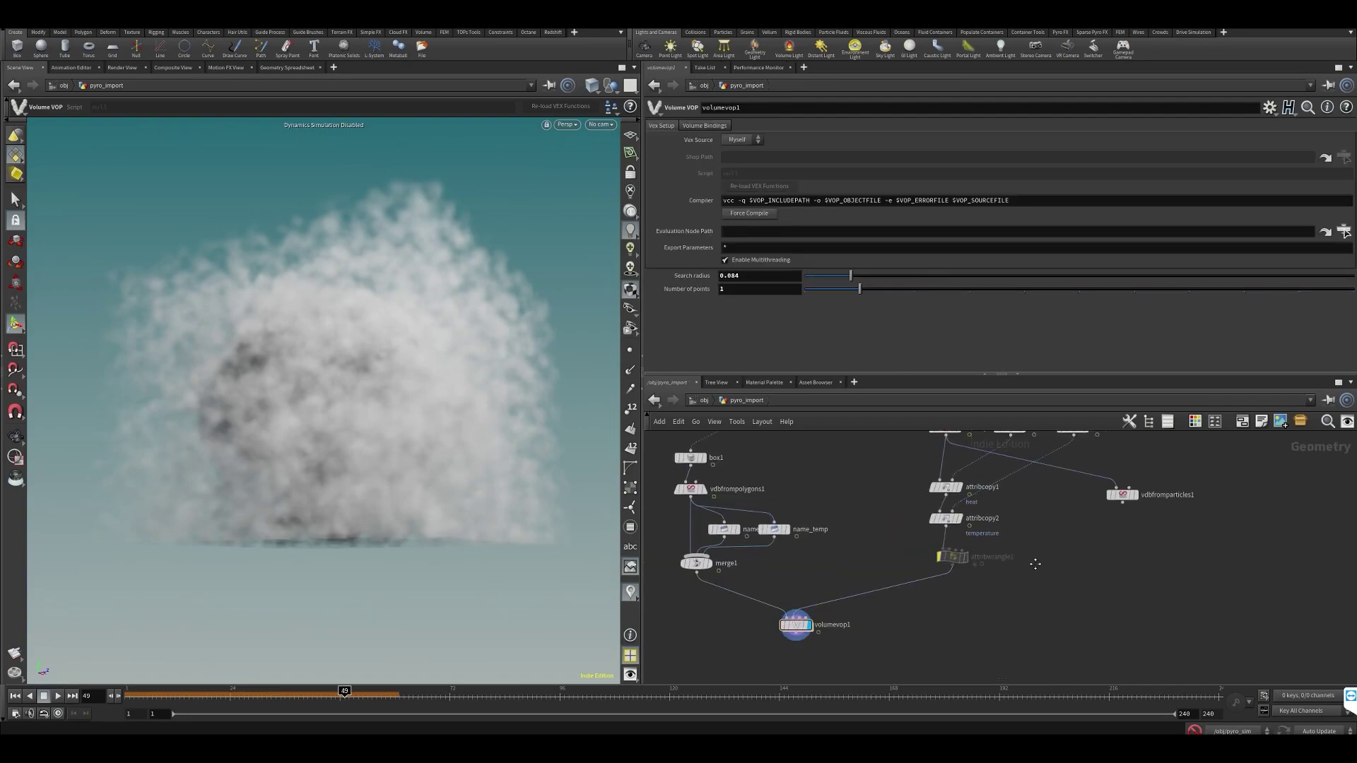
{"action": "key", "text": "ctrl+s"}
Compare the volume fields listed in the node information of volumevop1 and merge1
{"action": "middle_click_drag", "start_coordinate": [1035, 552], "coordinate": [1018, 639]}
{"action": "middle_click_drag", "start_coordinate": [901, 456], "coordinate": [868, 587]}
{"action": "middle_click_drag", "start_coordinate": [827, 662], "coordinate": [821, 569]}
{"action": "scroll", "coordinate": [804, 636], "scroll_direction": "up", "scroll_amount": 2}
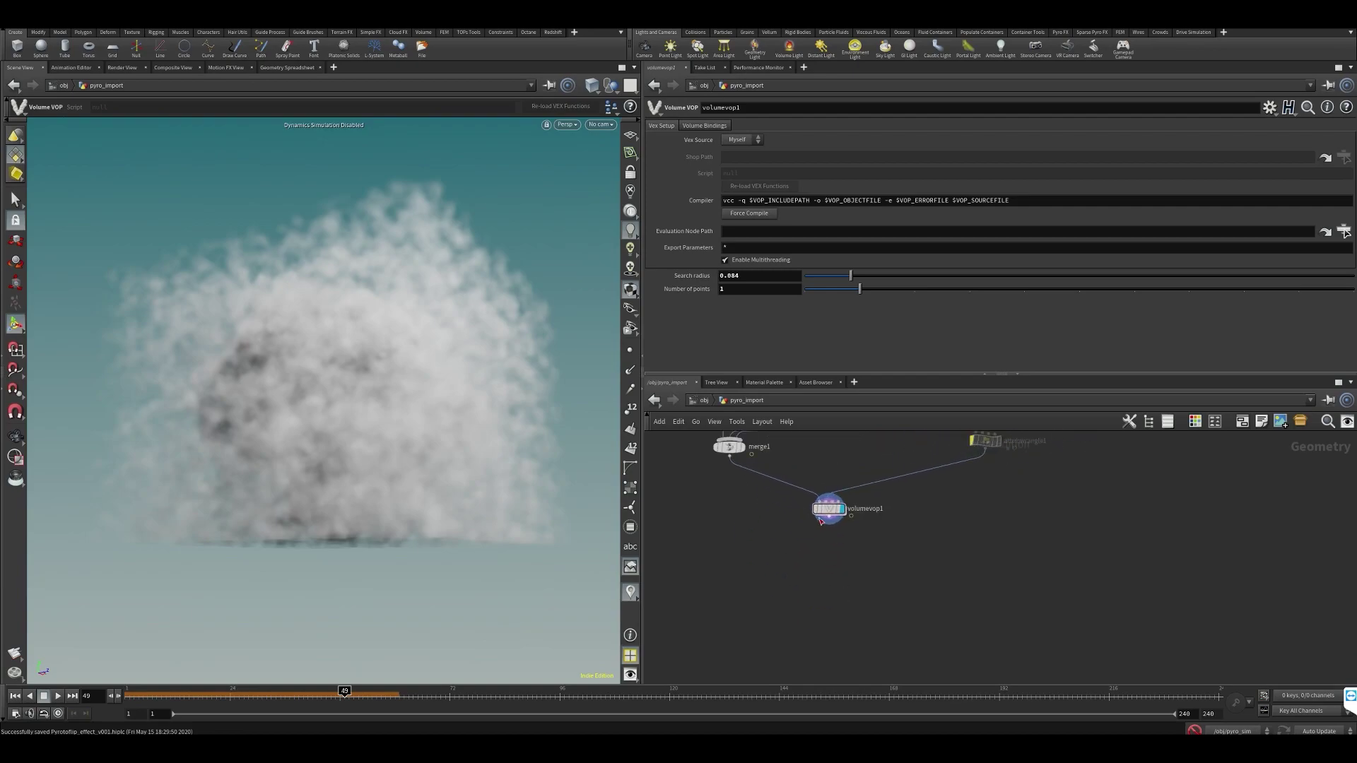
{"action": "middle_click", "coordinate": [827, 516]}
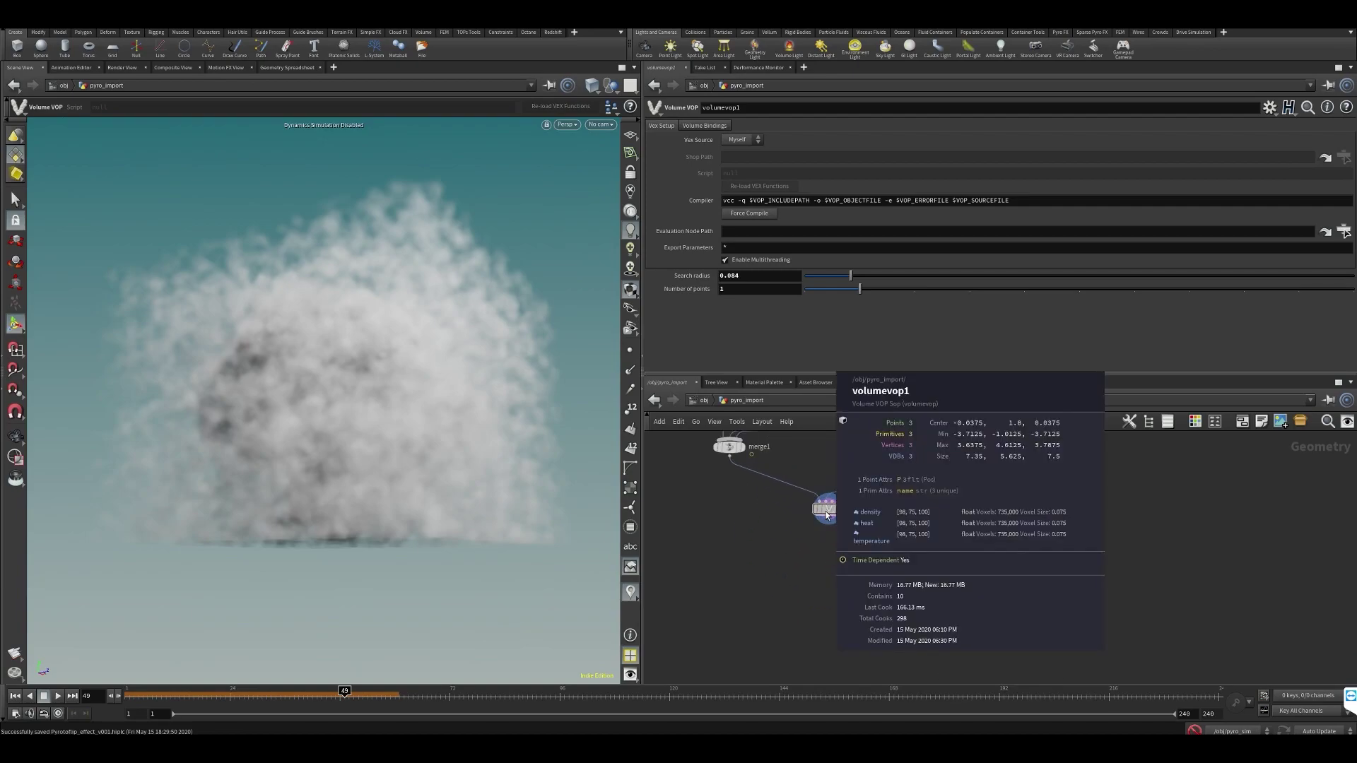
{"action": "middle_click_drag", "start_coordinate": [748, 503], "coordinate": [744, 557]}
{"action": "middle_click", "coordinate": [727, 506]}
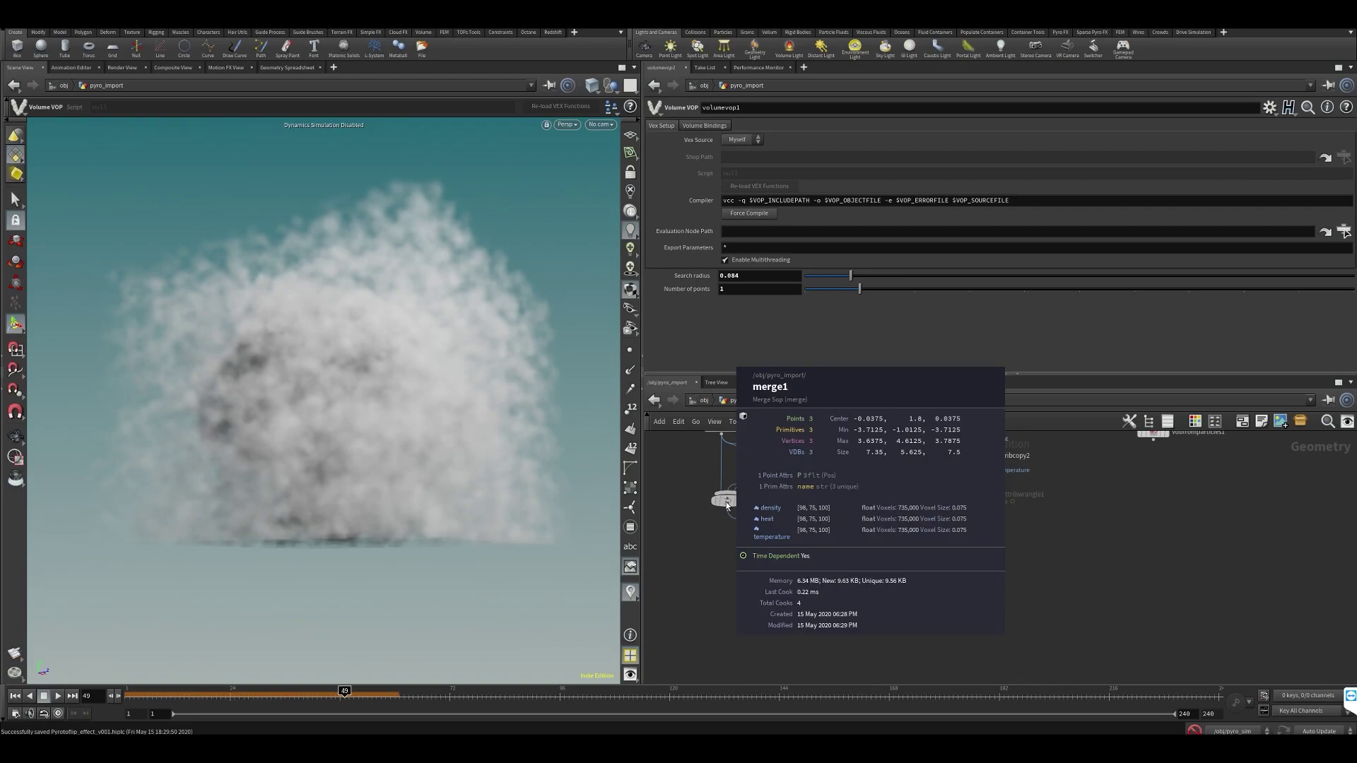
{"action": "scroll", "coordinate": [727, 505], "scroll_direction": "down", "scroll_amount": 3}
{"action": "scroll", "coordinate": [761, 615], "scroll_direction": "up", "scroll_amount": 4}
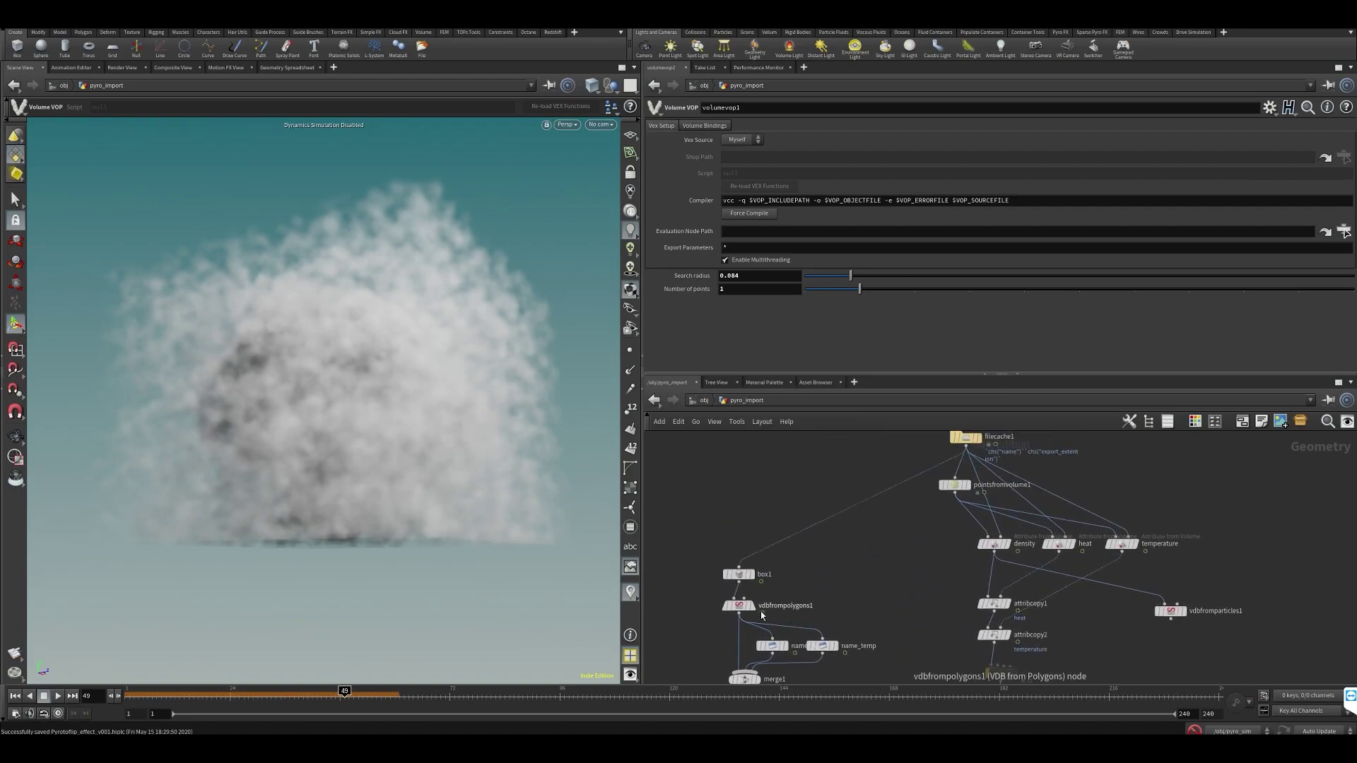
{"action": "middle_click_drag", "start_coordinate": [967, 555], "coordinate": [868, 339]}
{"action": "middle_click", "coordinate": [895, 453]}
{"action": "middle_click_drag", "start_coordinate": [836, 587], "coordinate": [830, 545]}
Examine the volumevop1 volume from several angles and review the node's information
{"action": "left_click_drag", "start_coordinate": [391, 430], "coordinate": [371, 373], "text": "alt"}
{"action": "middle_click_drag", "start_coordinate": [381, 388], "coordinate": [488, 397], "text": "alt"}
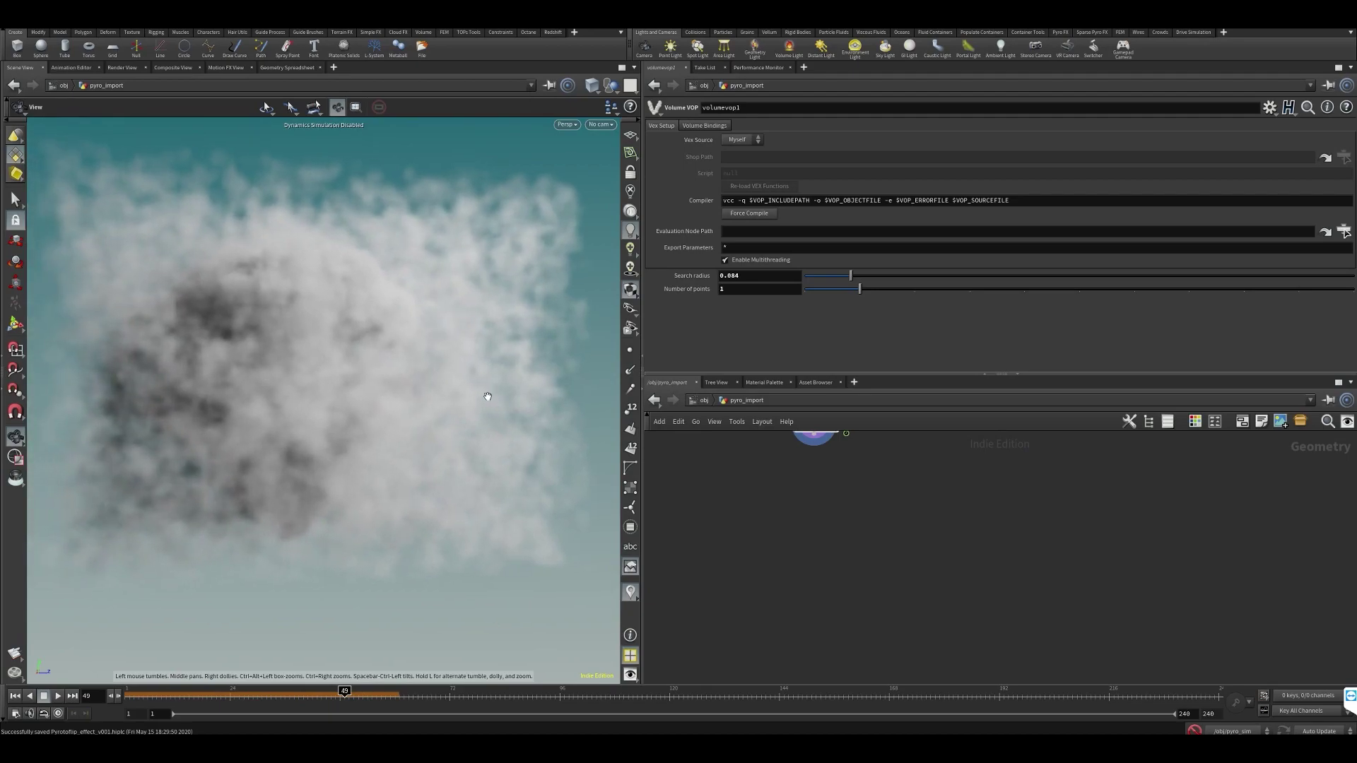
{"action": "left_click_drag", "start_coordinate": [488, 397], "coordinate": [359, 375], "text": "alt"}
{"action": "middle_click_drag", "start_coordinate": [354, 267], "coordinate": [348, 382], "text": "alt"}
{"action": "middle_click_drag", "start_coordinate": [862, 499], "coordinate": [840, 591]}
{"action": "middle_click", "coordinate": [805, 536]}
{"action": "scroll", "coordinate": [826, 563], "scroll_direction": "down", "scroll_amount": 1}
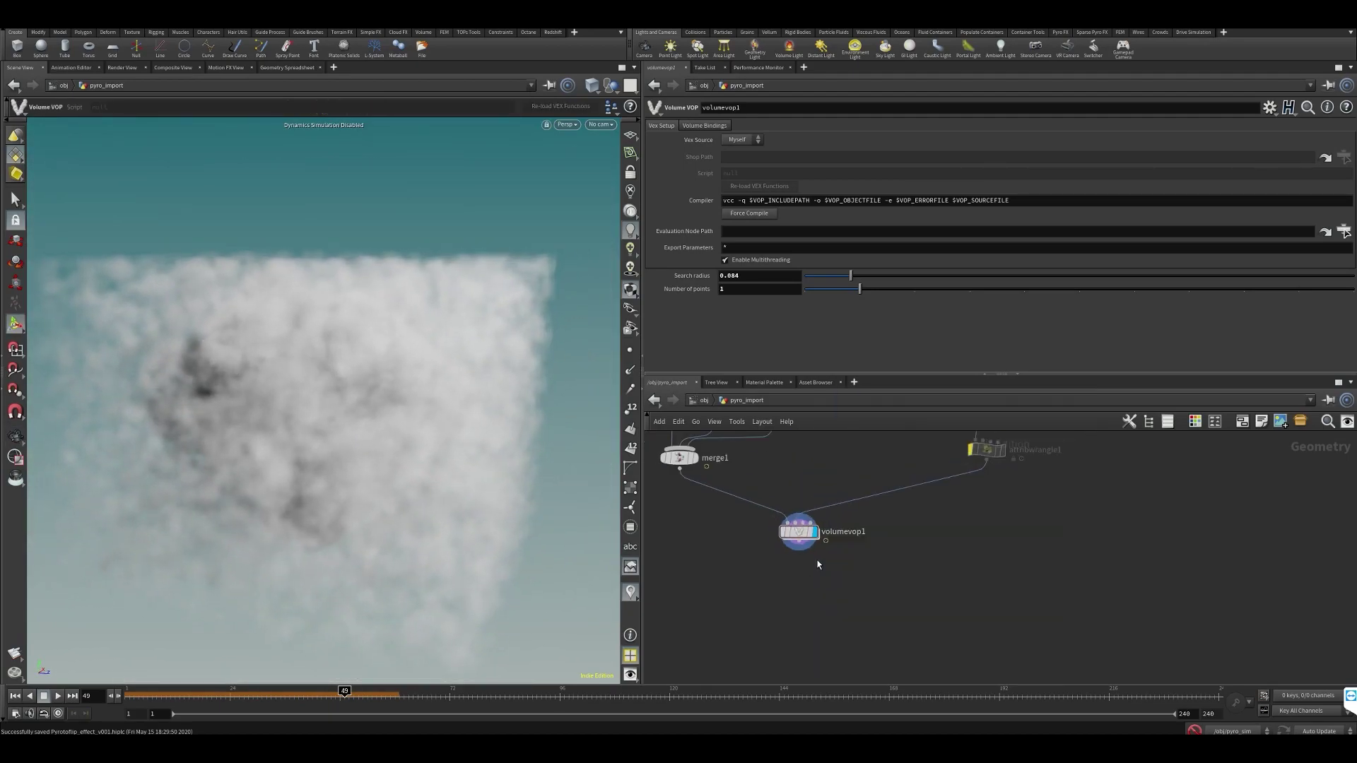
{"action": "left_click_drag", "start_coordinate": [269, 424], "coordinate": [294, 369], "text": "alt"}
{"action": "middle_click_drag", "start_coordinate": [294, 369], "coordinate": [318, 362], "text": "alt"}
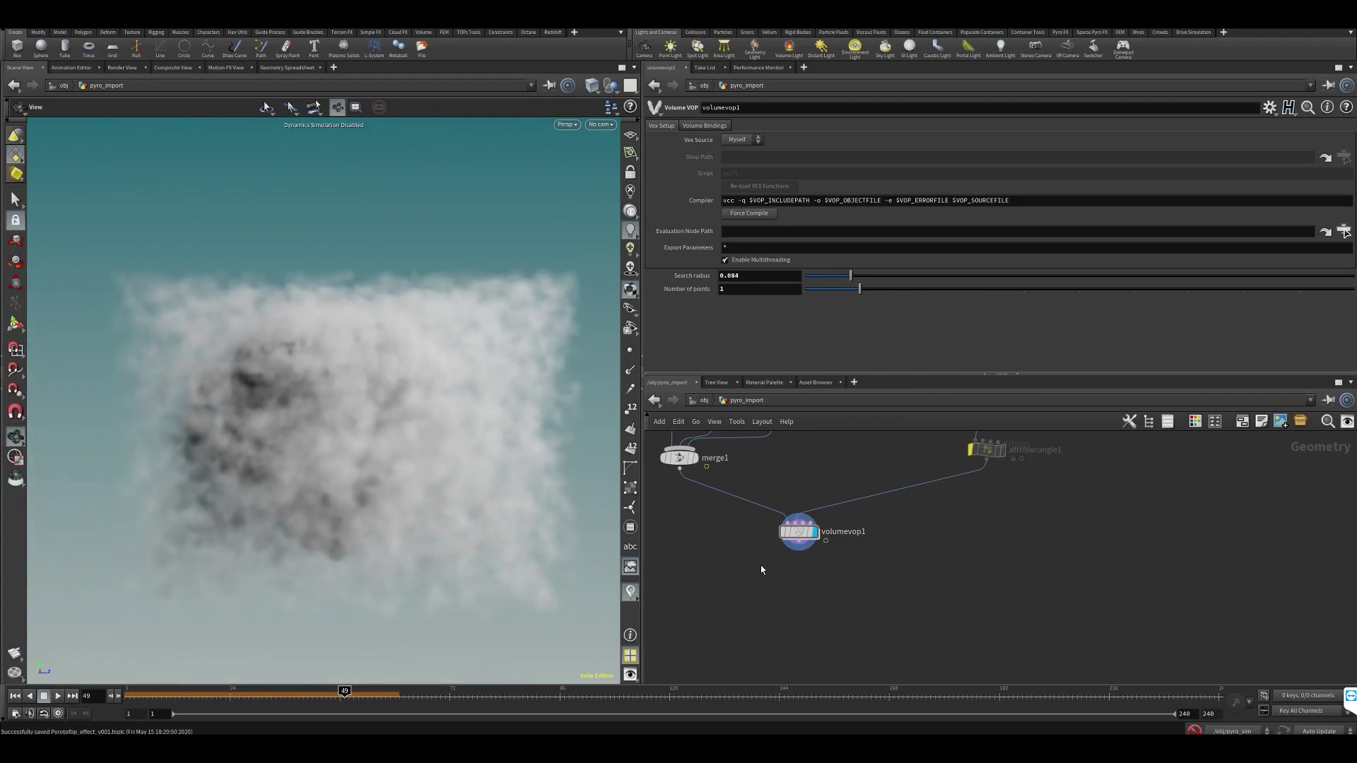
Add a Volume Visualization node below volumevop1, connect volumevop1 to it, and display its output
{"action": "middle_click_drag", "start_coordinate": [787, 598], "coordinate": [795, 553]}
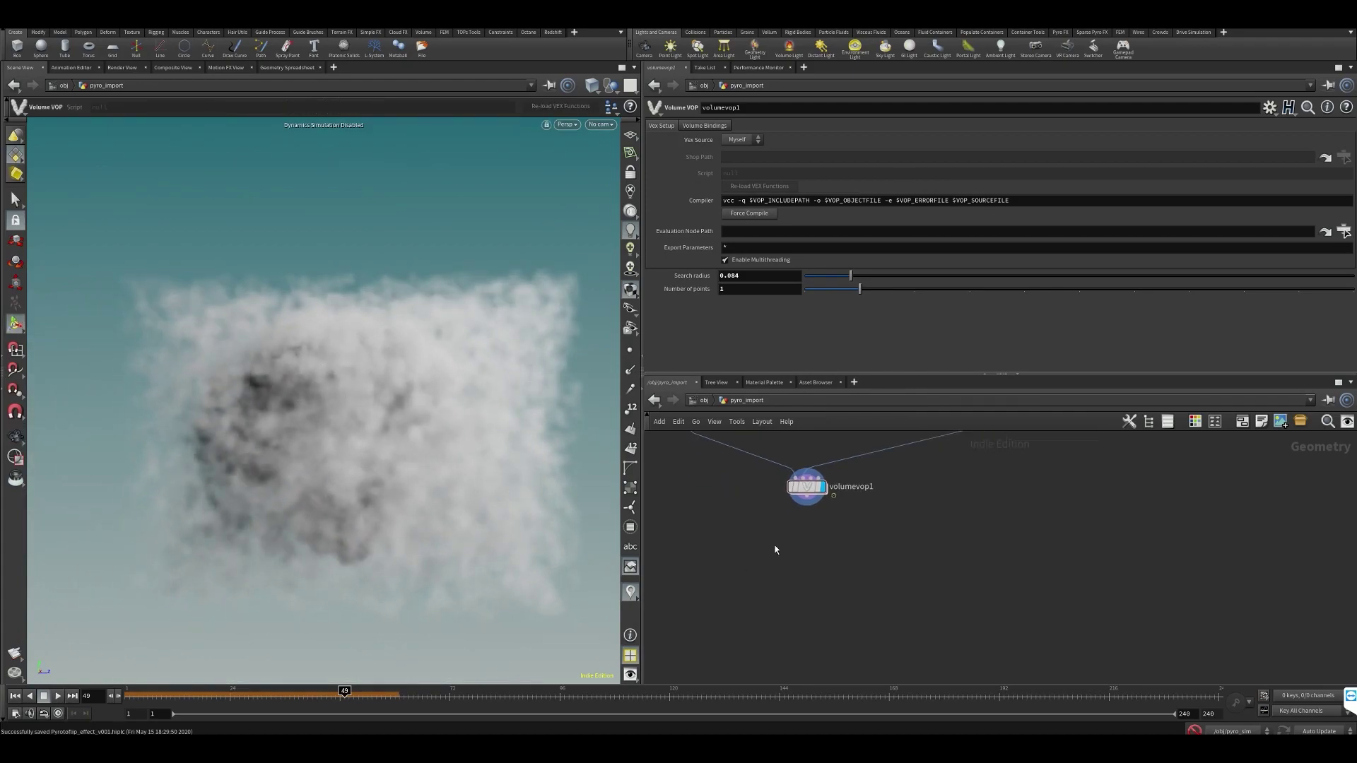
{"action": "key", "text": "Tab"}
{"action": "type", "text": "visu"}
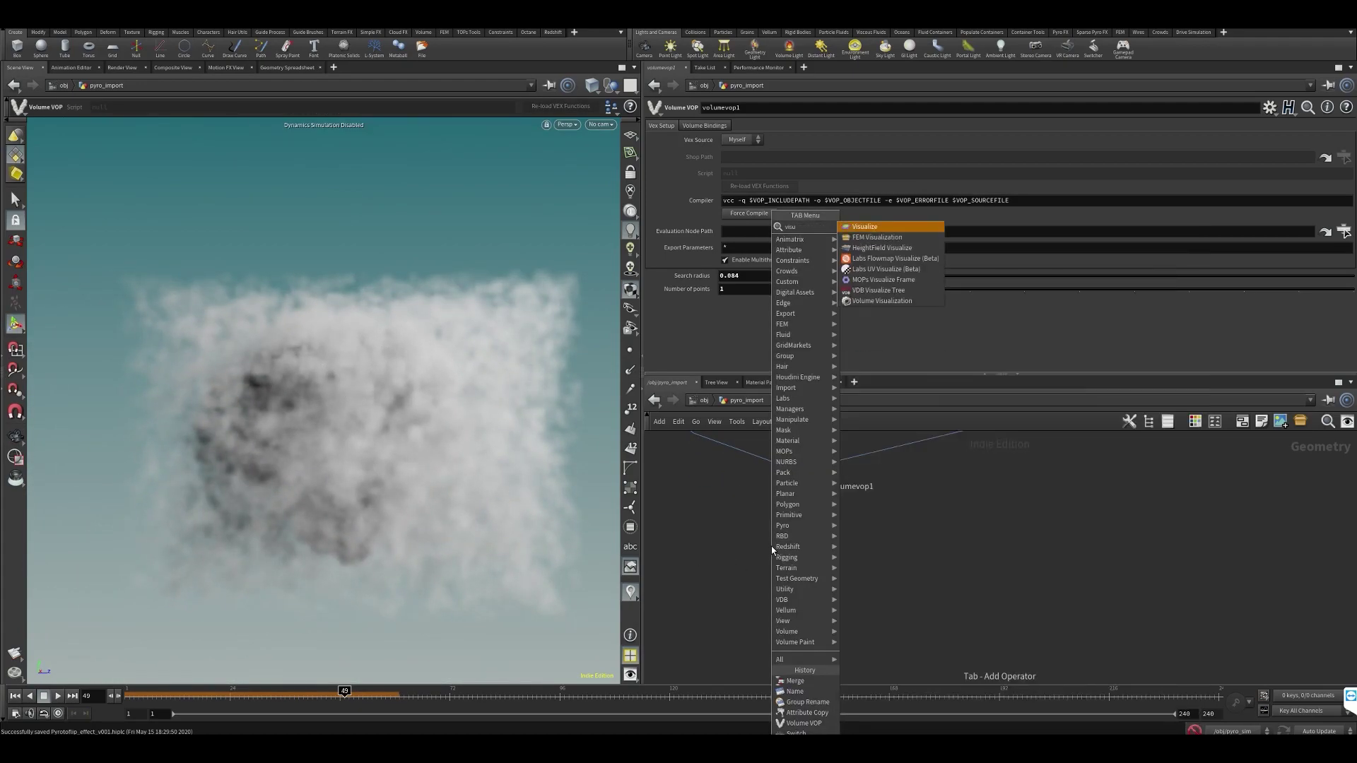
{"action": "key", "text": "Down"}
{"action": "key", "text": "Down"}
{"action": "key", "text": "Down"}
{"action": "key", "text": "Down"}
{"action": "key", "text": "Down"}
{"action": "key", "text": "Down"}
{"action": "key", "text": "Down"}
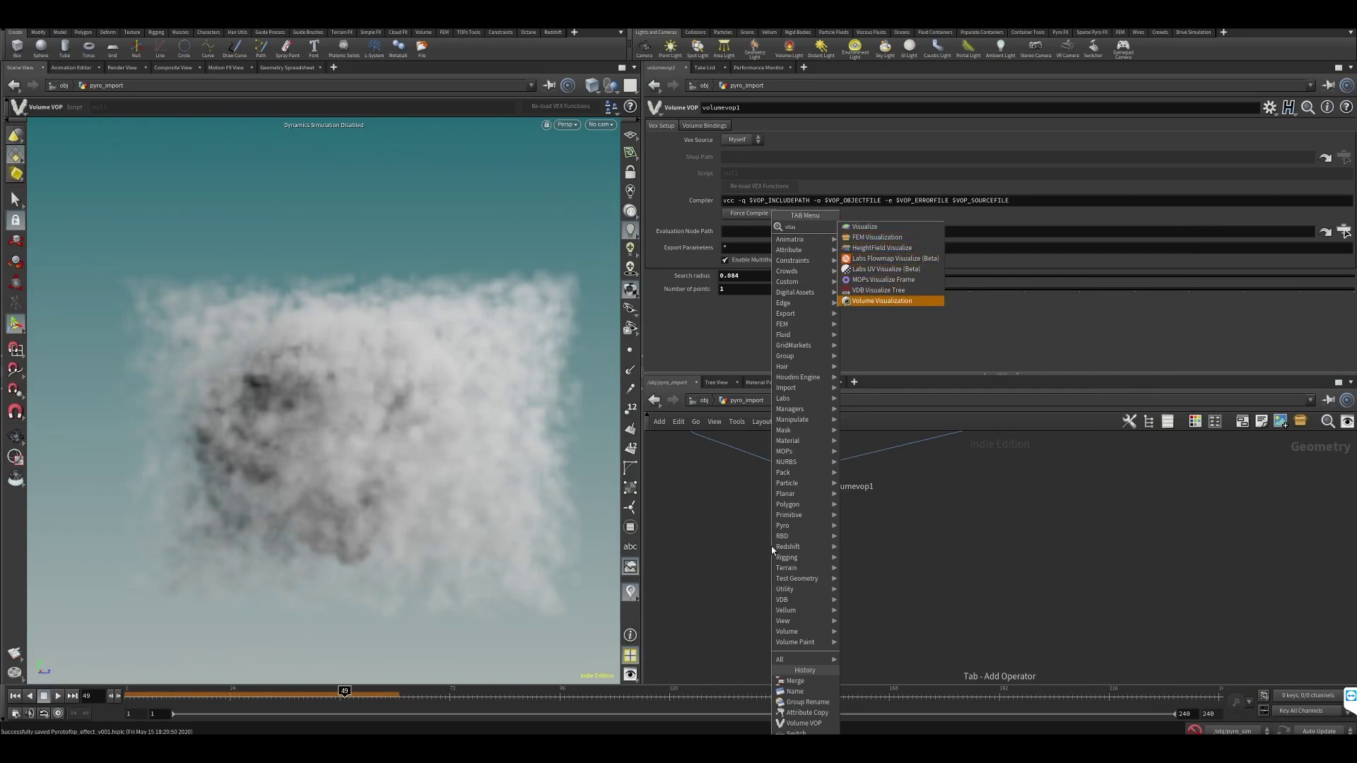
{"action": "key", "text": "Return"}
{"action": "left_click", "coordinate": [805, 591]}
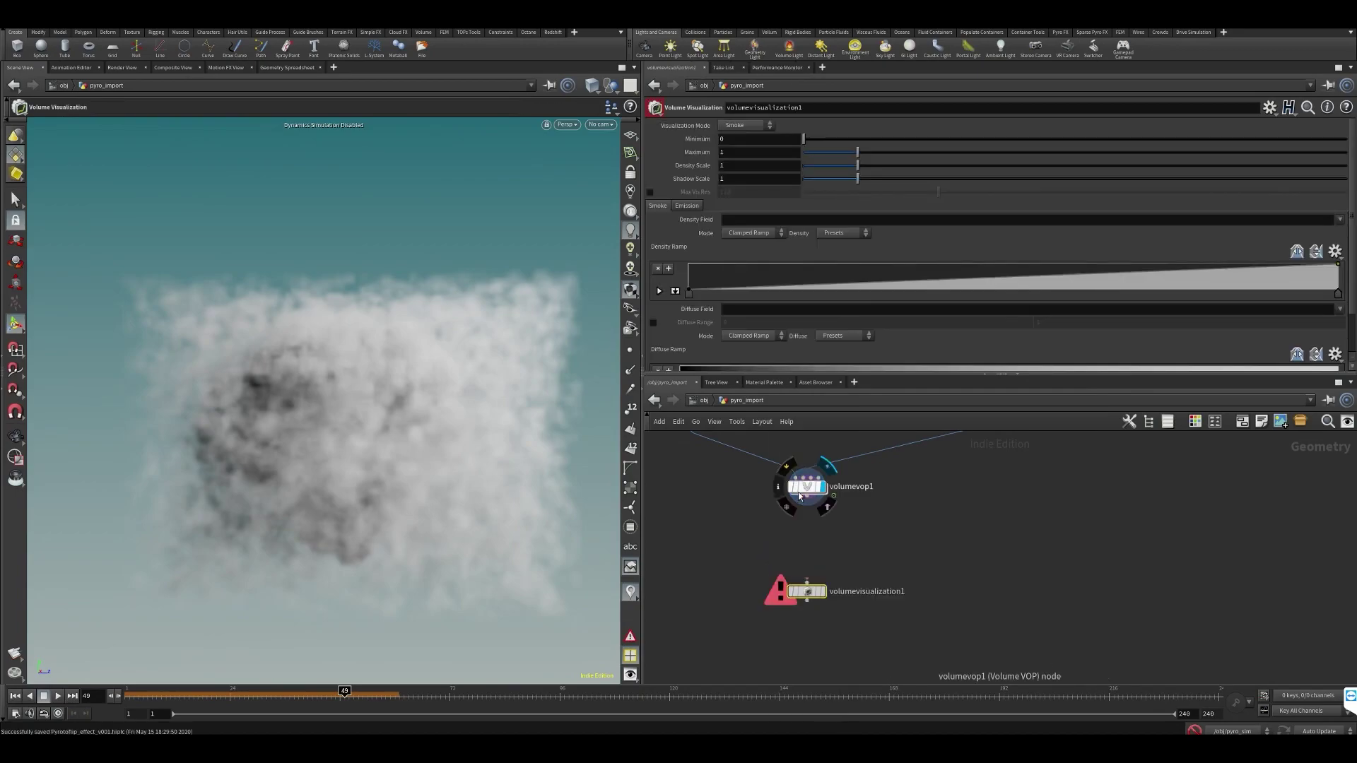
{"action": "left_click_drag", "start_coordinate": [807, 496], "coordinate": [806, 583]}
{"action": "left_click", "coordinate": [823, 591]}
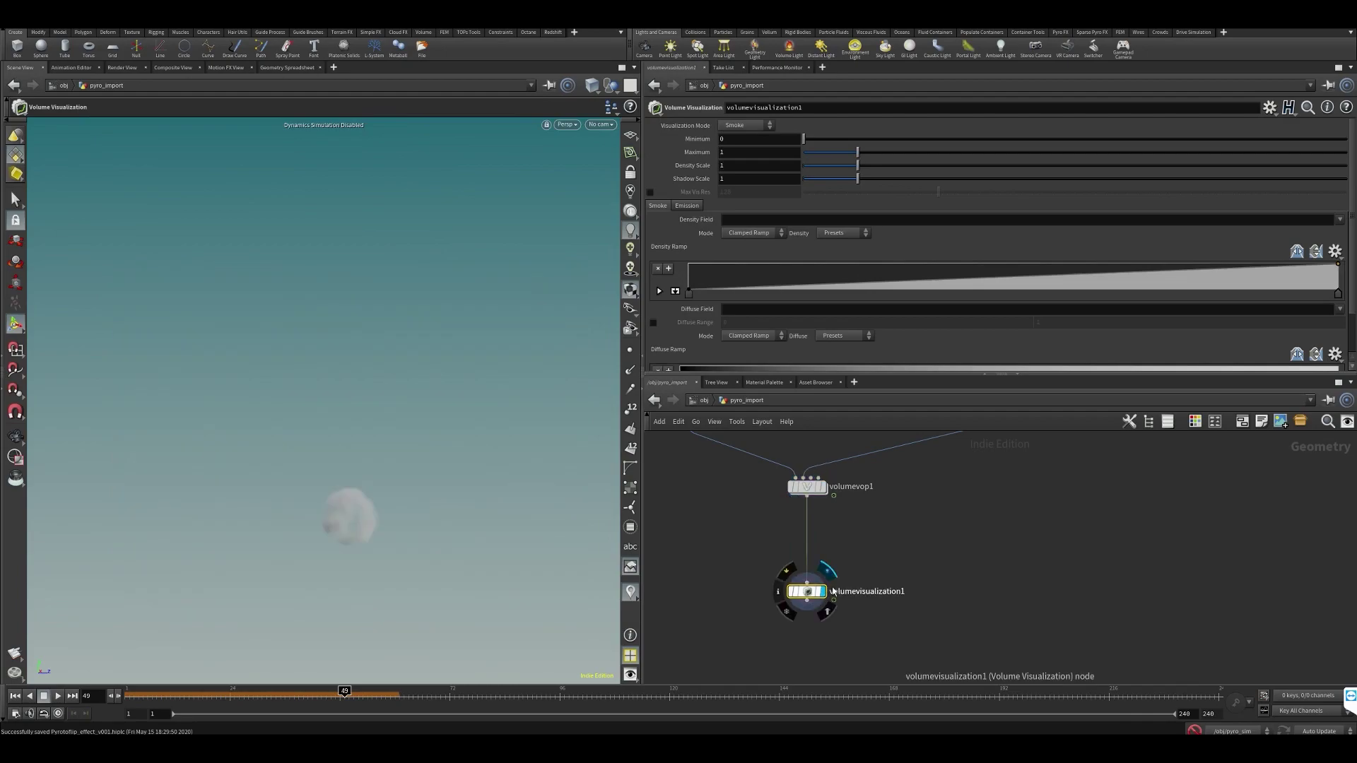
Set the Volume Visualization's density field to density and its density scale to 1.289
{"action": "left_click", "coordinate": [1338, 220]}
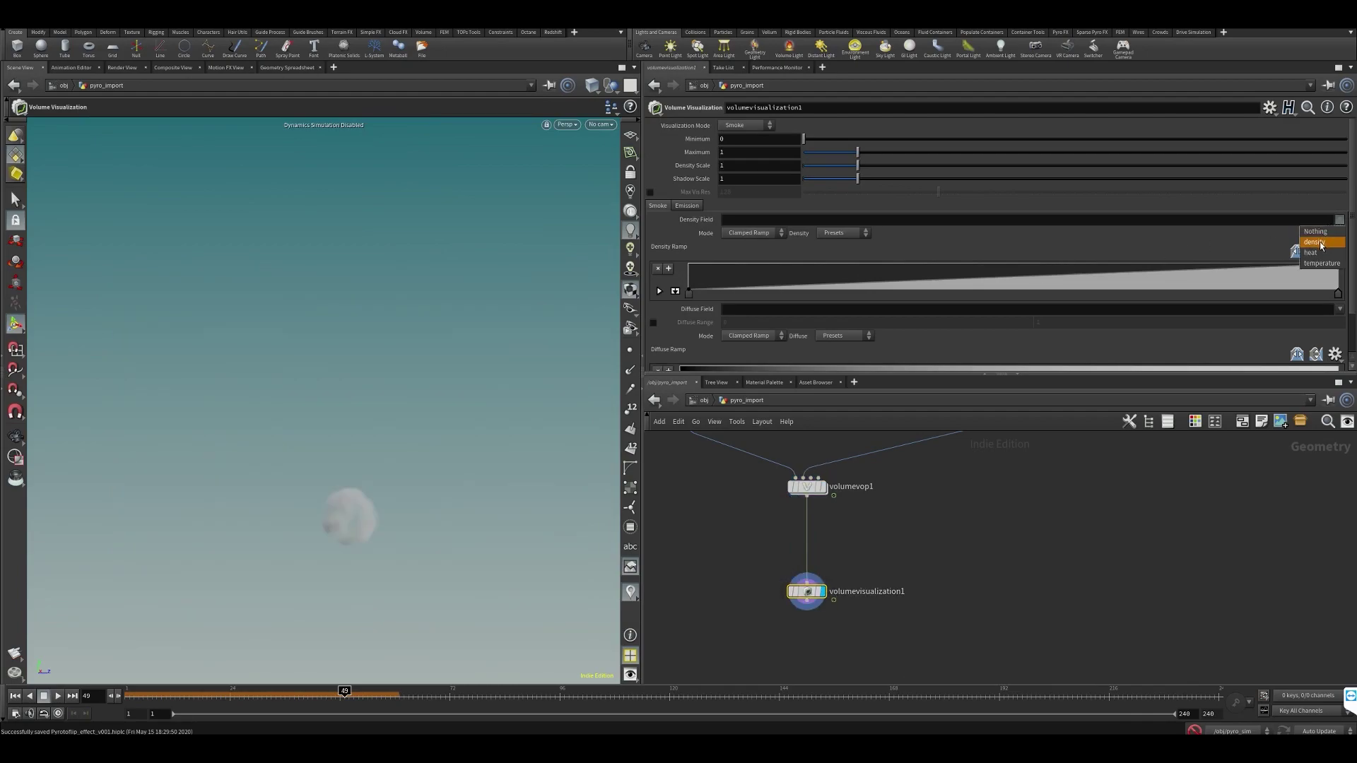
{"action": "left_click", "coordinate": [1318, 241]}
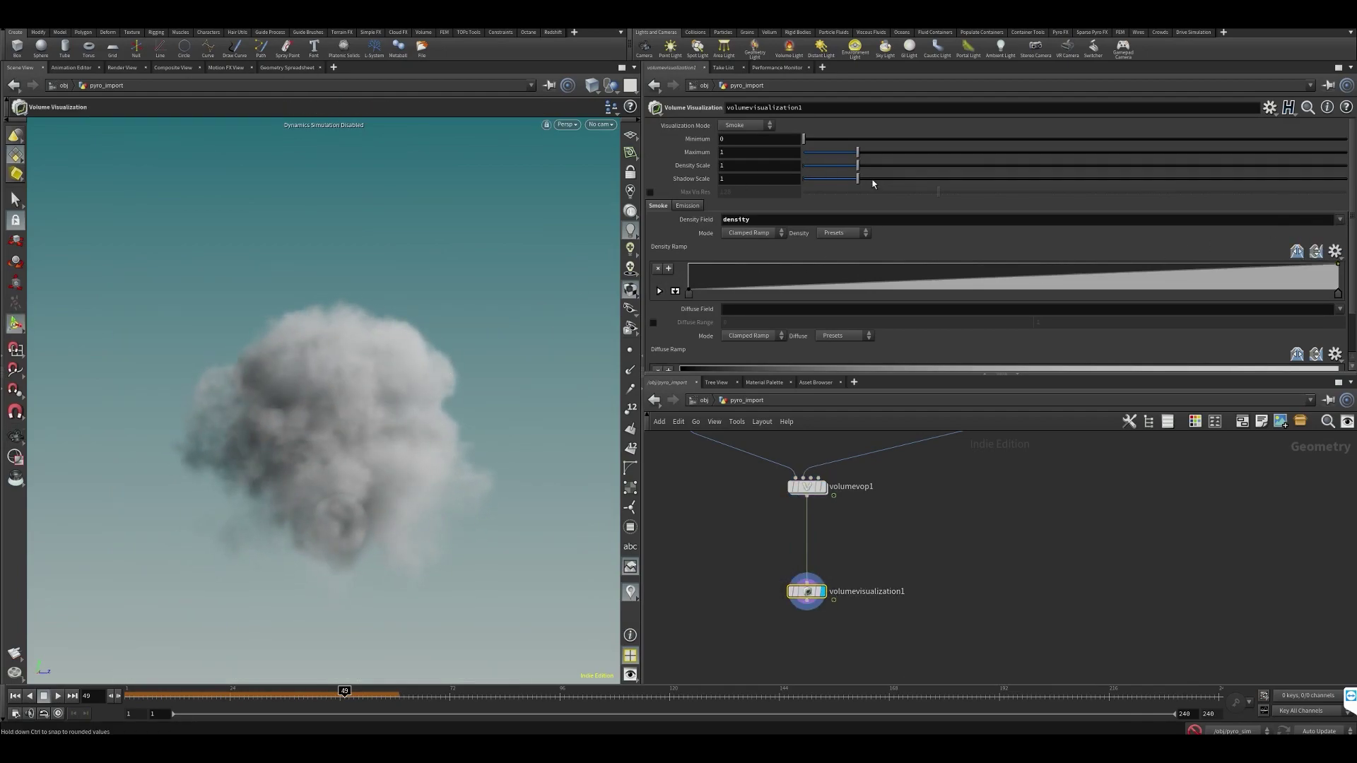
{"action": "left_click_drag", "start_coordinate": [857, 165], "coordinate": [873, 165]}
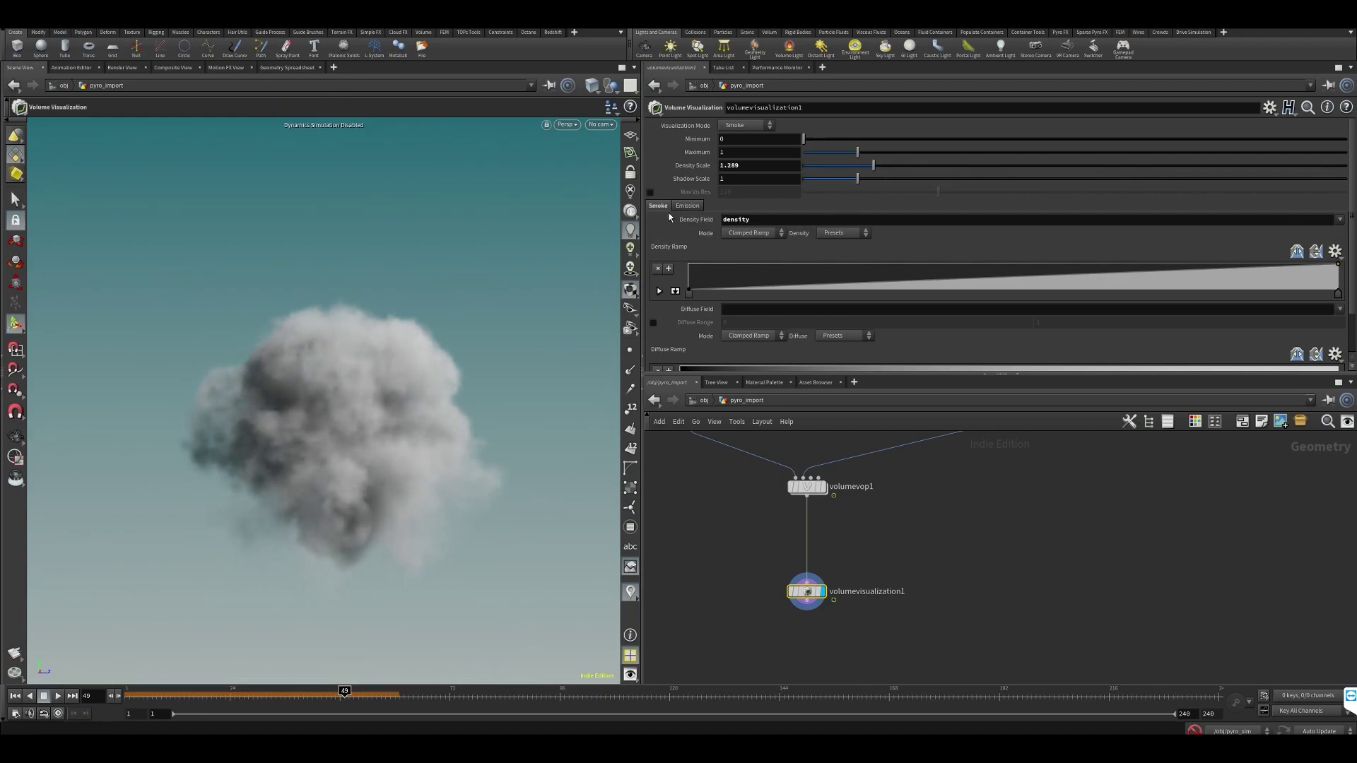
Set the Volume Visualization's emission field to heat
{"action": "left_click", "coordinate": [687, 207]}
{"action": "left_click", "coordinate": [1338, 233]}
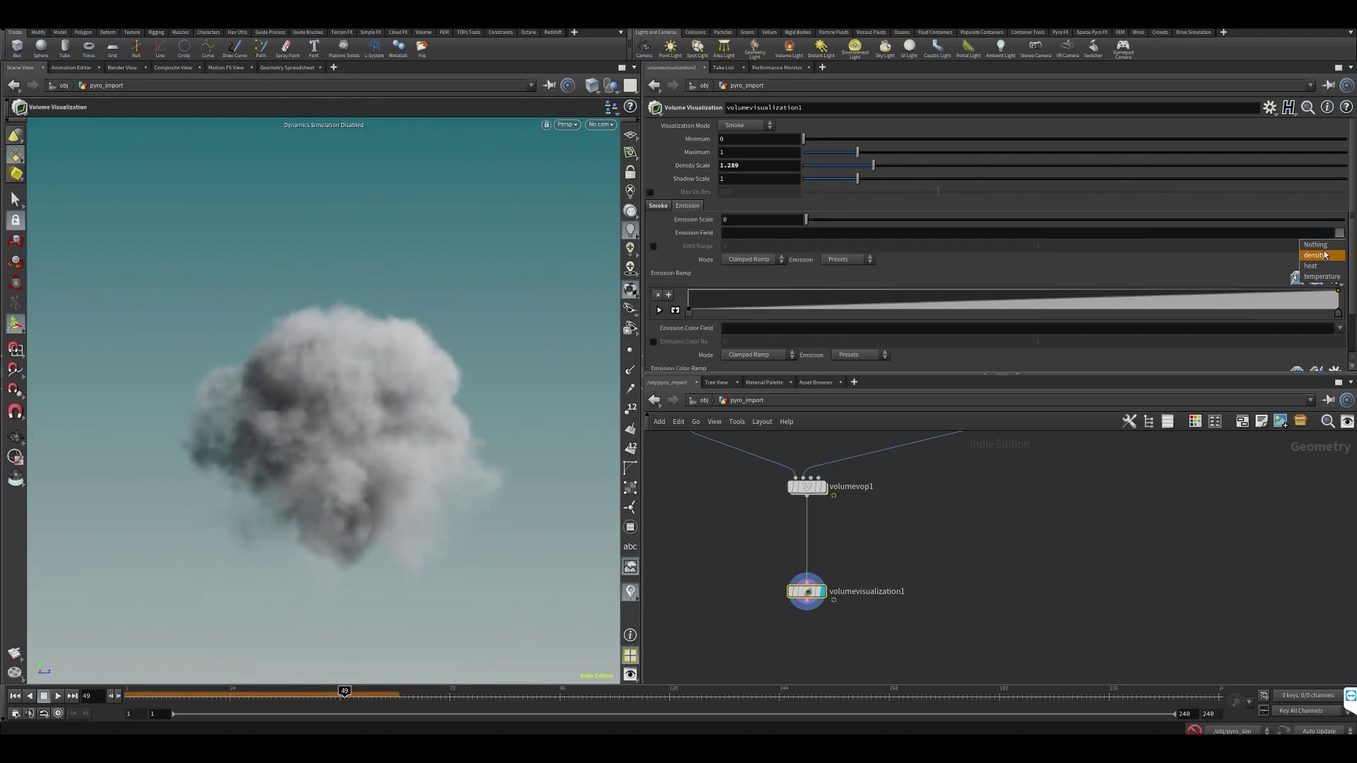
{"action": "left_click", "coordinate": [1315, 258]}
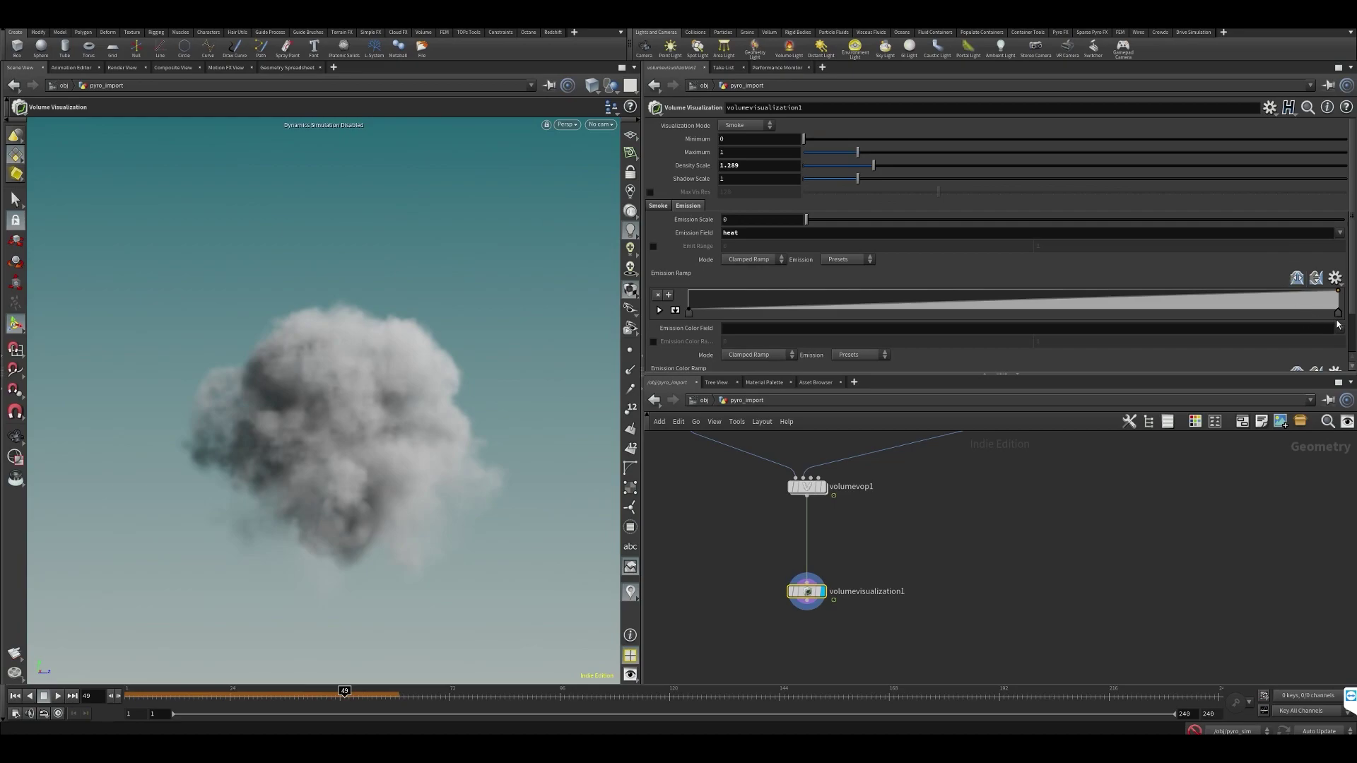
Set the Volume Visualization's emission scale to 1 and its emission color field to temperature in Physical Blackbody mode
{"action": "left_click", "coordinate": [760, 219]}
{"action": "type", "text": "1"}
{"action": "key", "text": "Return"}
{"action": "scroll", "coordinate": [749, 332], "scroll_direction": "down", "scroll_amount": 1}
{"action": "left_click", "coordinate": [747, 333]}
{"action": "left_click", "coordinate": [751, 374]}
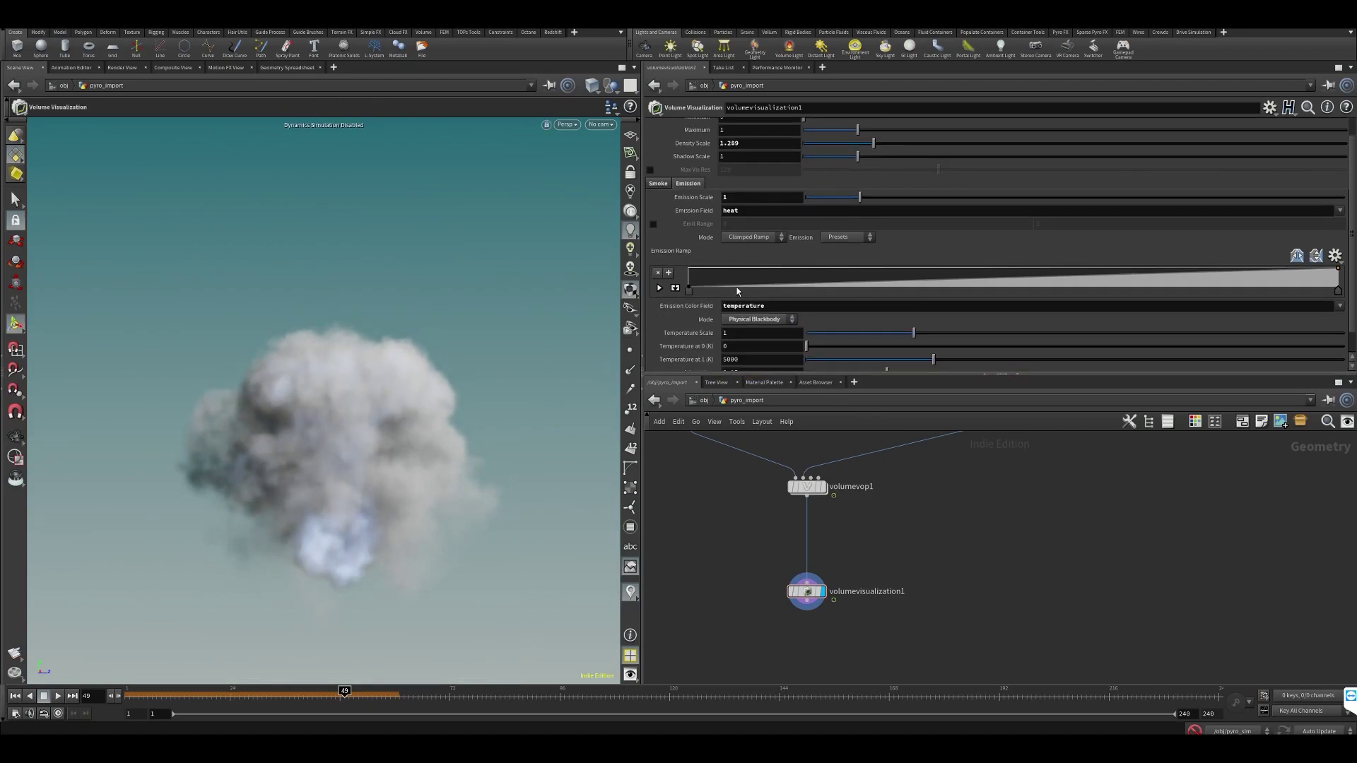
Change the emission color field to heat and raise the emission scale to 4.862
{"action": "left_click", "coordinate": [776, 305]}
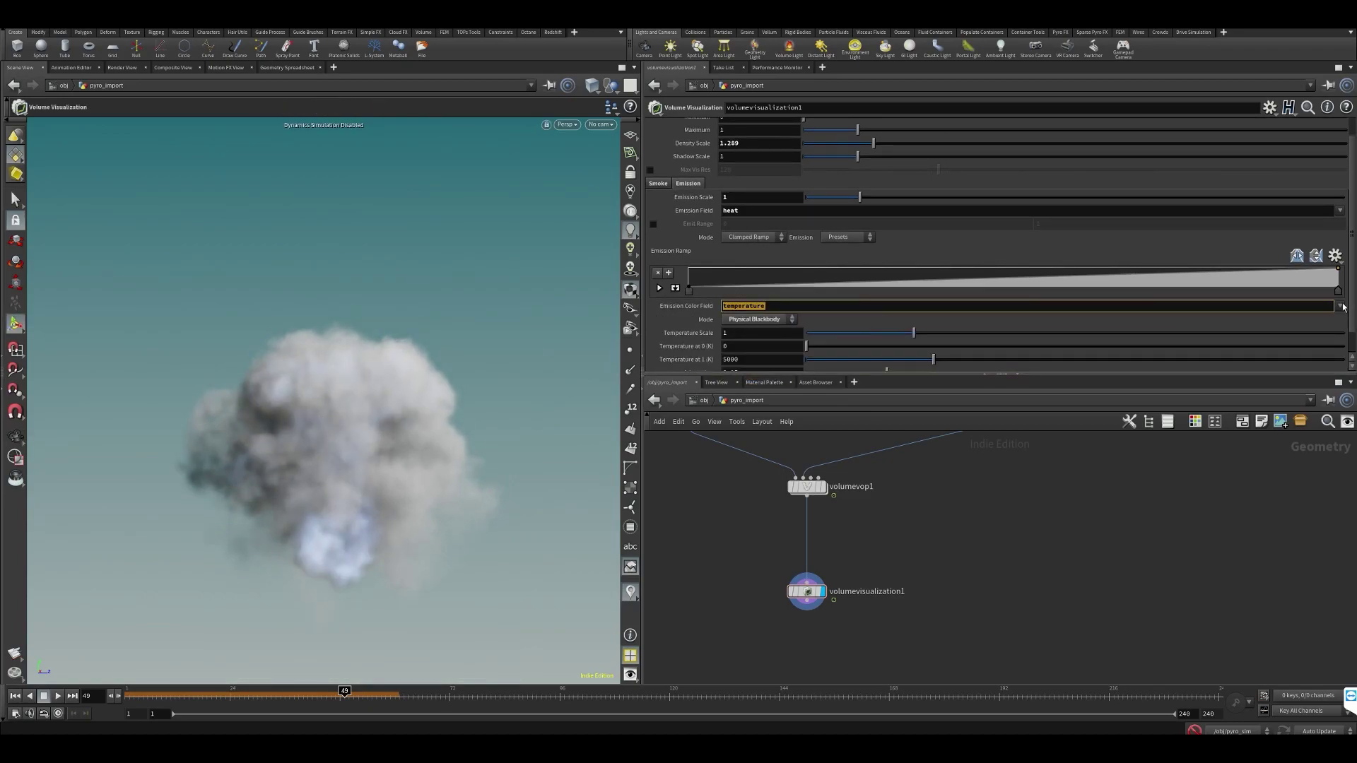
{"action": "key", "text": "BackSpace"}
{"action": "left_click", "coordinate": [1341, 306]}
{"action": "left_click", "coordinate": [1318, 342]}
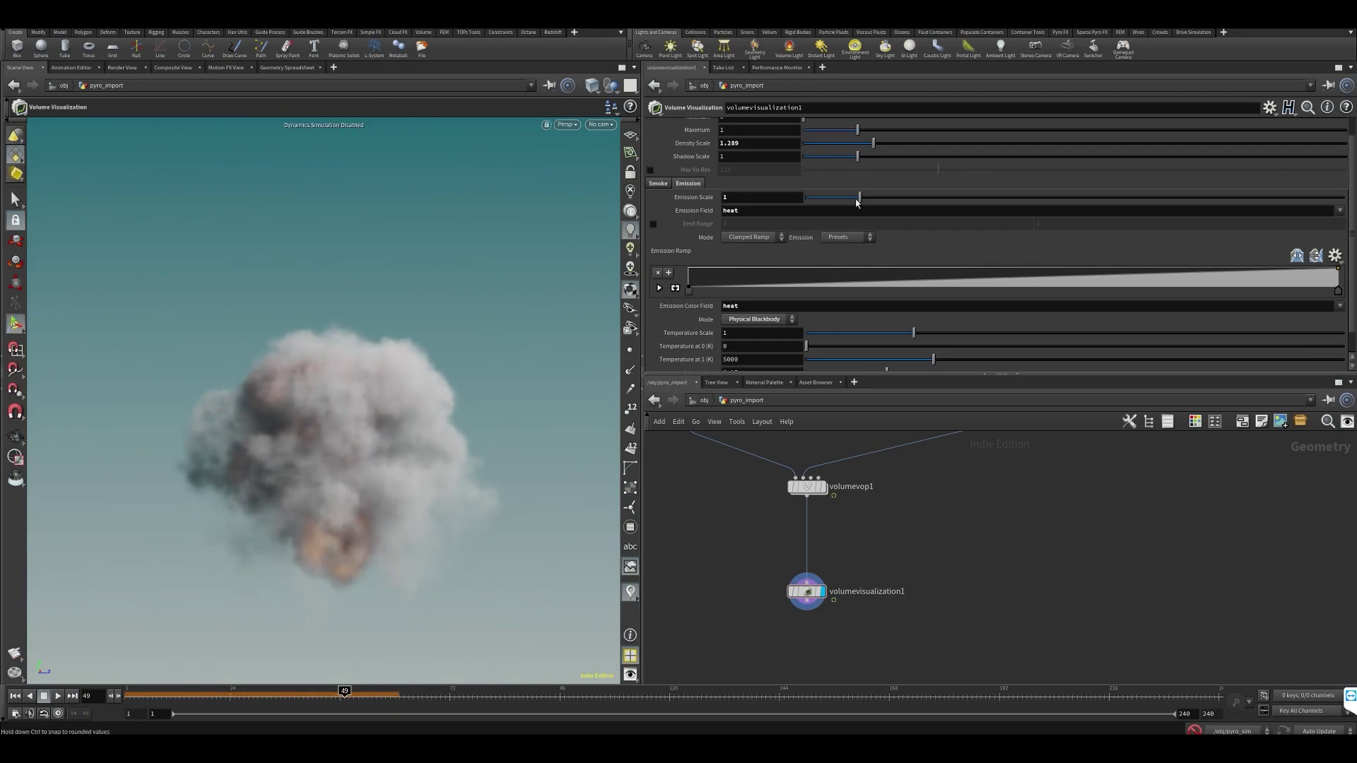
{"action": "left_click_drag", "start_coordinate": [856, 203], "coordinate": [1067, 200]}
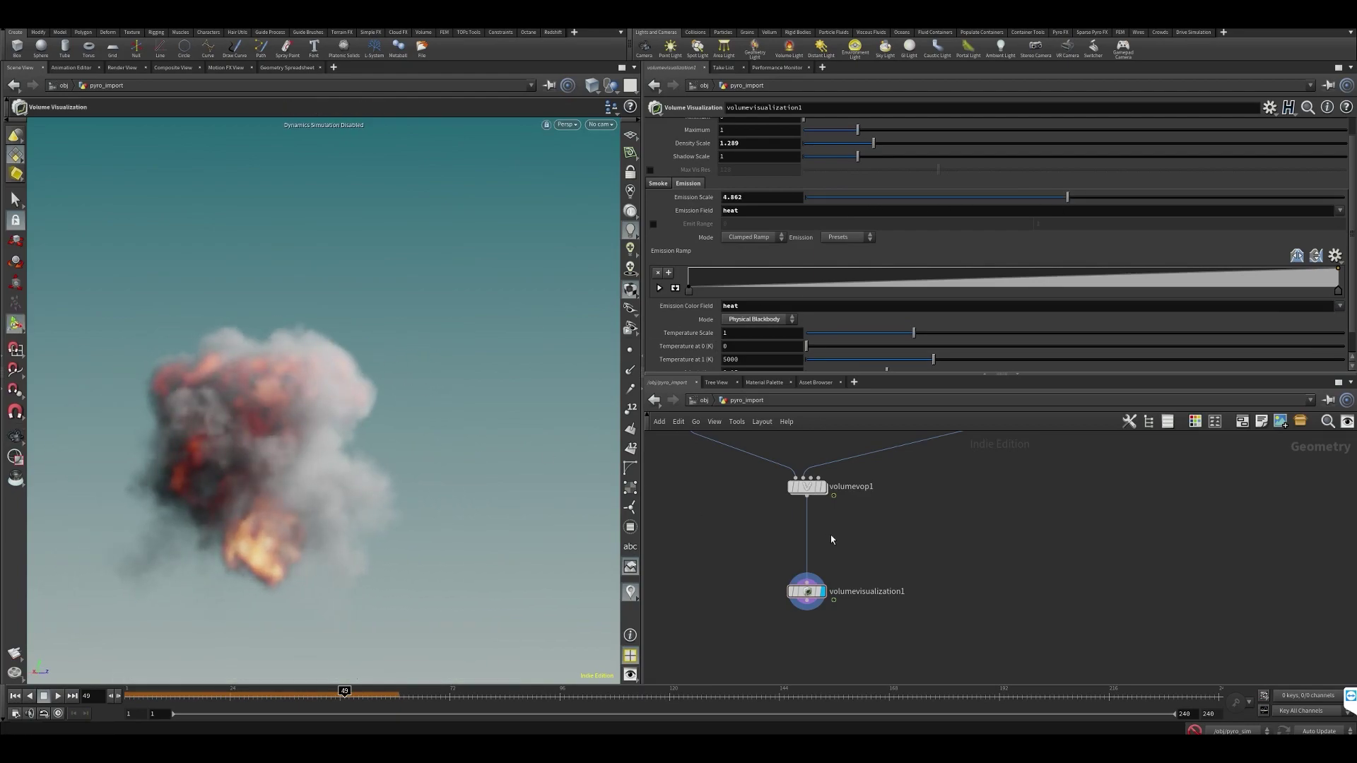
Save the scene and raise the Volume Visualization's density scale to 2.363
{"action": "scroll", "coordinate": [830, 539], "scroll_direction": "down", "scroll_amount": 3}
{"action": "key", "text": "ctrl+s"}
{"action": "left_click_drag", "start_coordinate": [336, 505], "coordinate": [424, 456], "text": "alt"}
{"action": "key", "text": "Return"}
{"action": "left_click_drag", "start_coordinate": [874, 143], "coordinate": [931, 145]}
{"action": "key", "text": "Tab"}
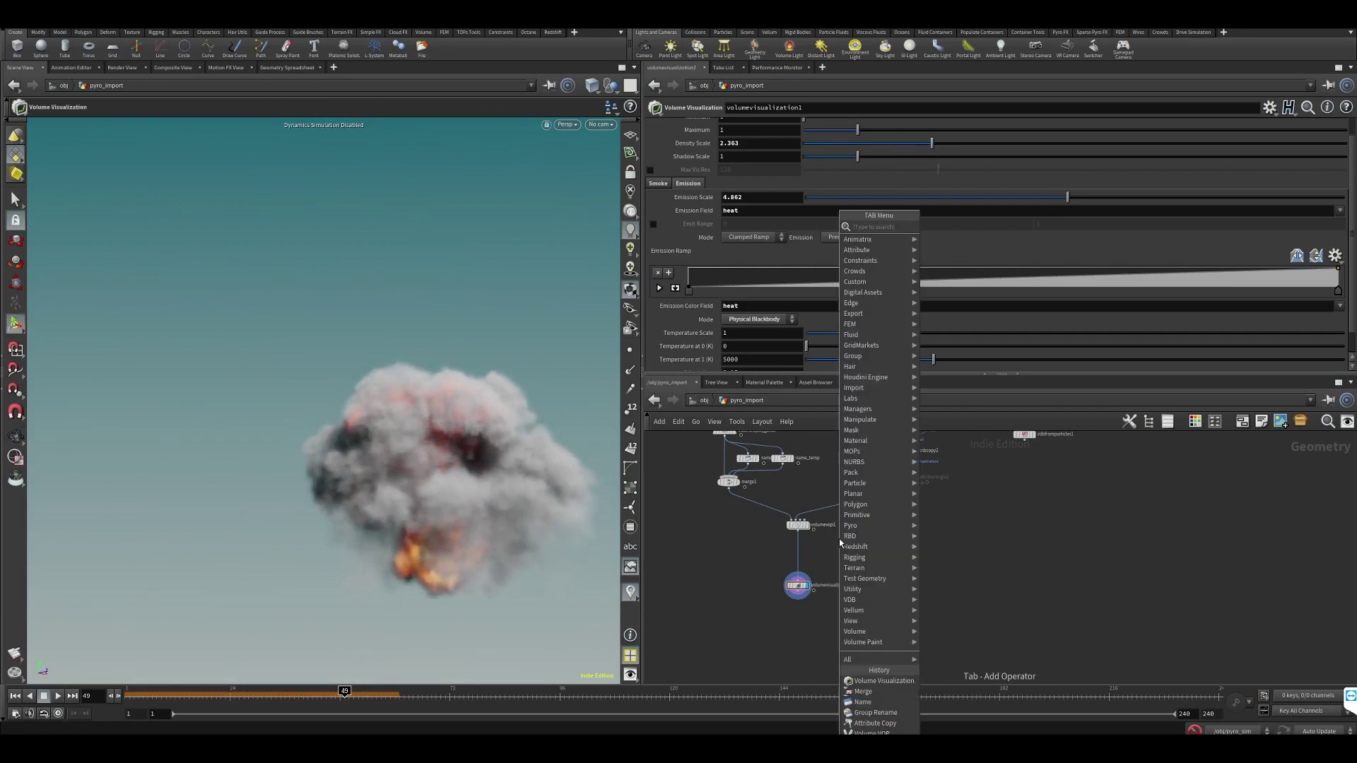
{"action": "mouse_move", "coordinate": [892, 260]}
{"action": "left_click", "coordinate": [934, 227]}
{"action": "scroll", "coordinate": [788, 582], "scroll_direction": "up", "scroll_amount": 1}
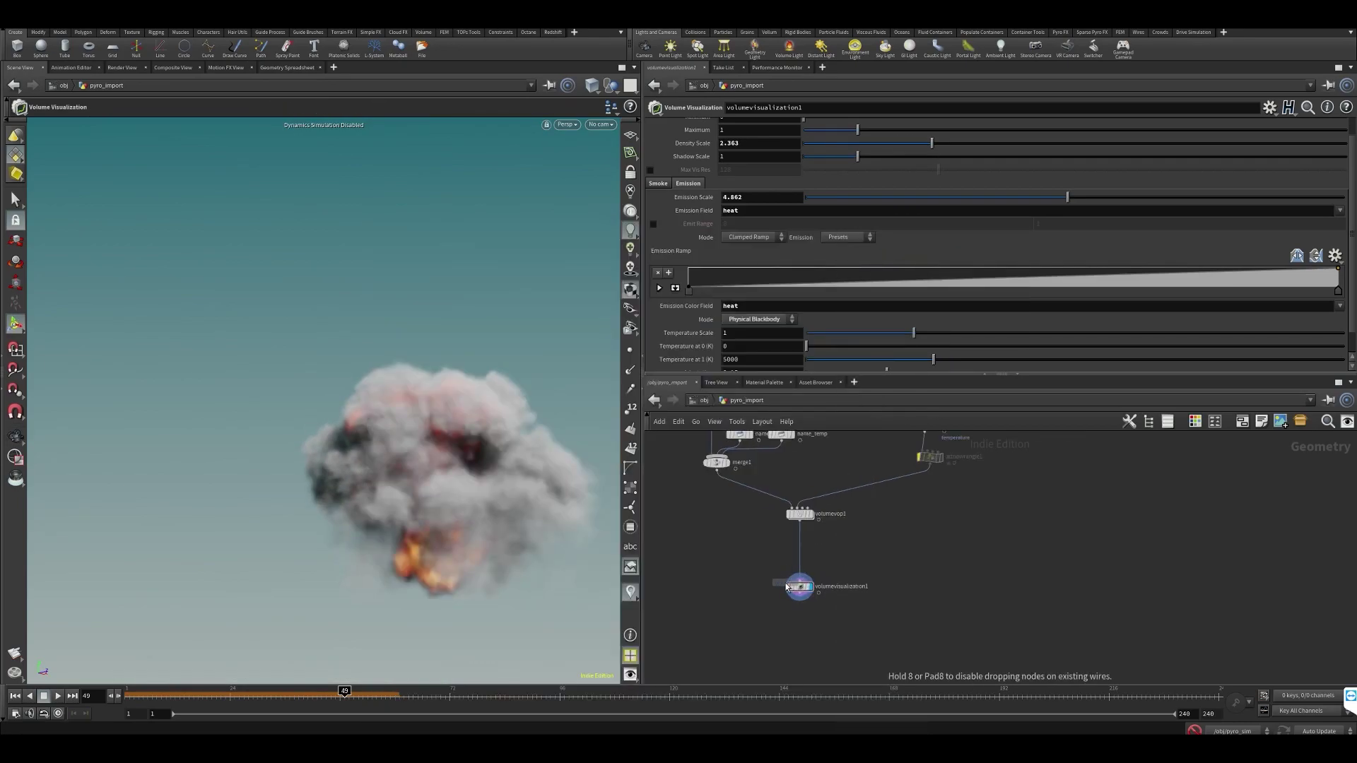
{"action": "left_click", "coordinate": [786, 586]}
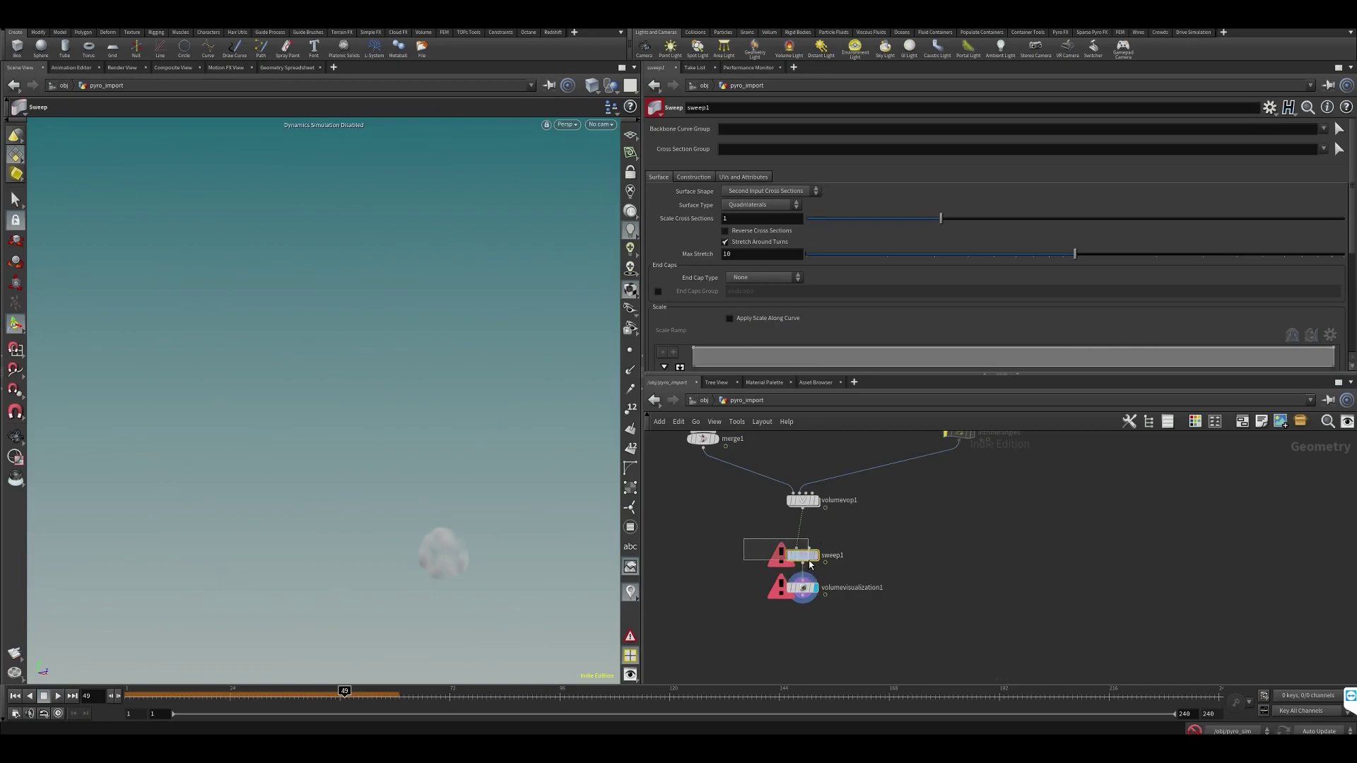
{"action": "key", "text": "ctrl+z"}
Insert a Switch node between volumevop1 and volumevisualization1, and connect filecache1 as its second input
{"action": "key", "text": "Tab"}
{"action": "type", "text": "sw"}
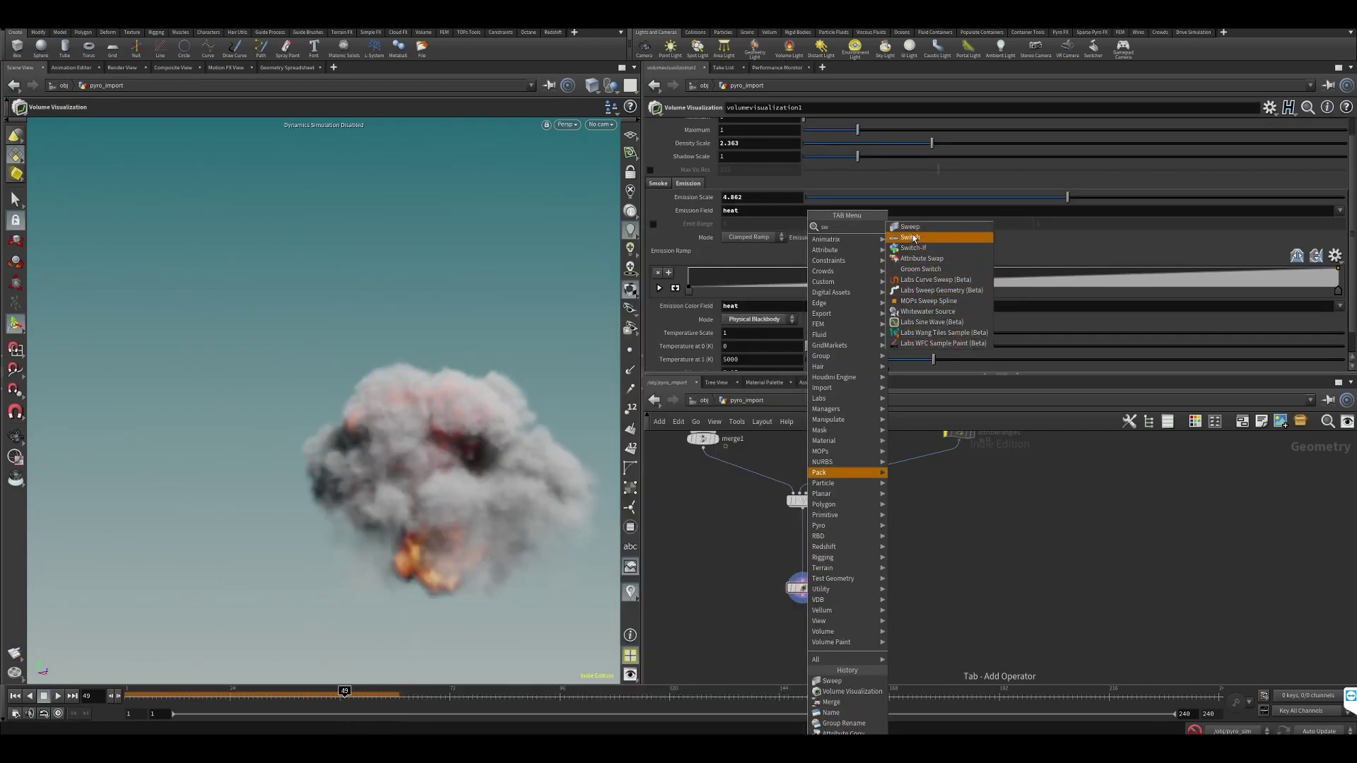
{"action": "left_click", "coordinate": [913, 239]}
{"action": "left_click", "coordinate": [812, 550]}
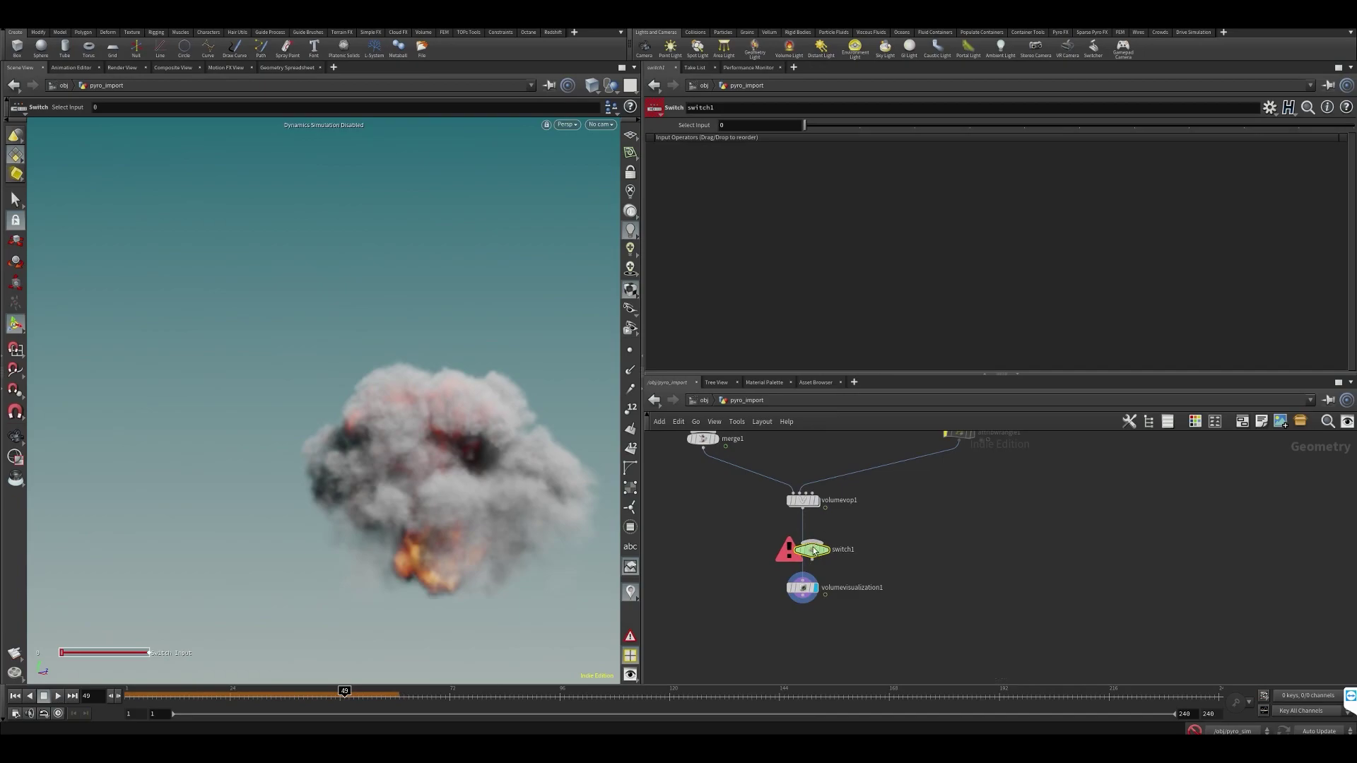
{"action": "key", "text": "h"}
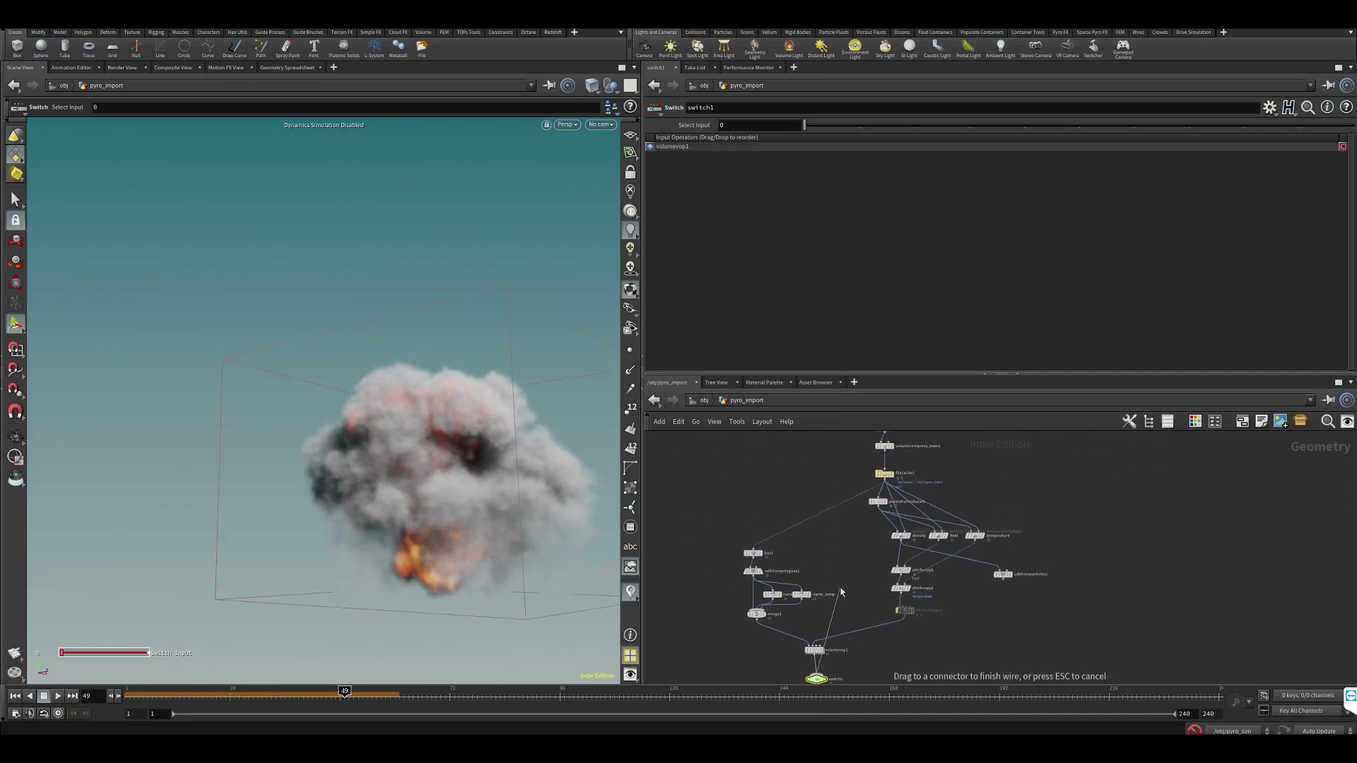
{"action": "scroll", "coordinate": [861, 550], "scroll_direction": "up", "scroll_amount": 2}
{"action": "left_click", "coordinate": [896, 457]}
{"action": "middle_click_drag", "start_coordinate": [849, 584], "coordinate": [851, 472]}
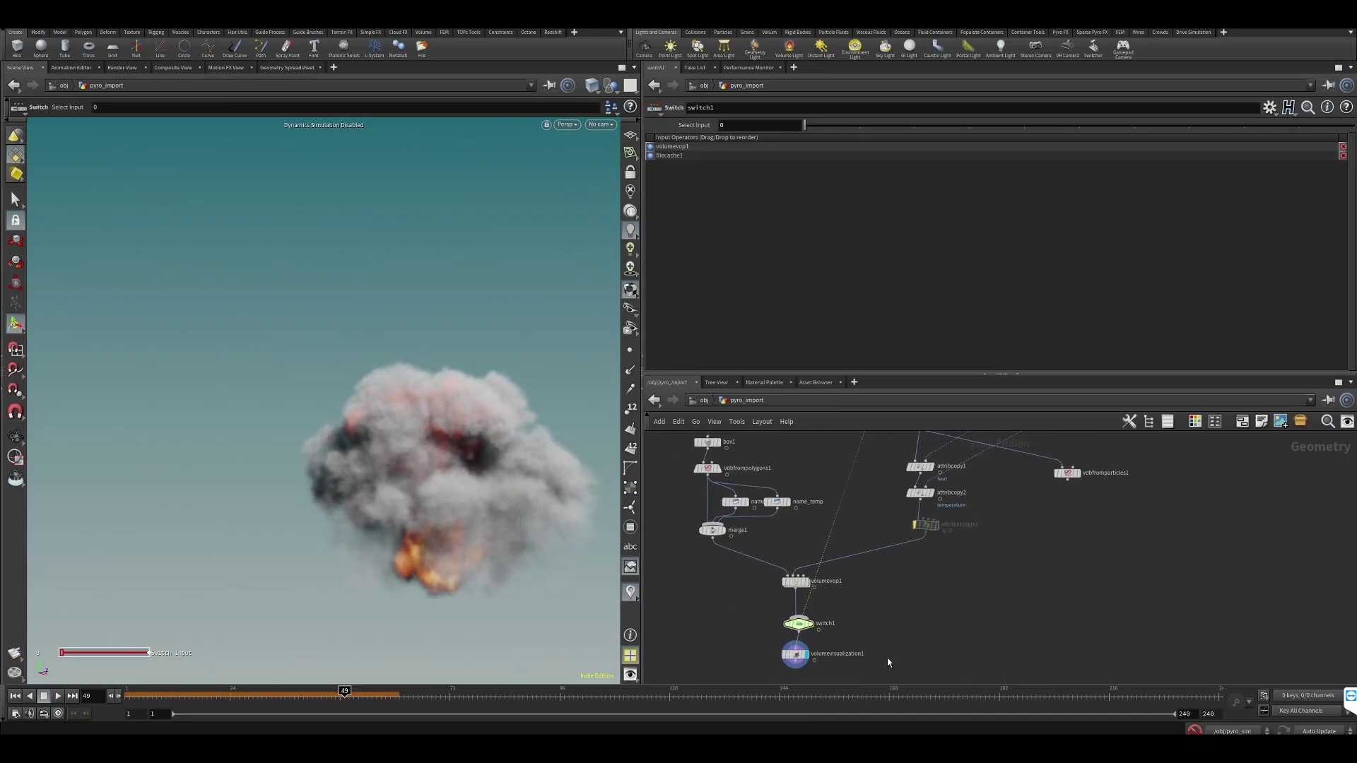
Alternate switch1's select input between 0 and 1 to compare the rebuilt volume with the cached simulation
{"action": "left_click_drag", "start_coordinate": [797, 127], "coordinate": [839, 137]}
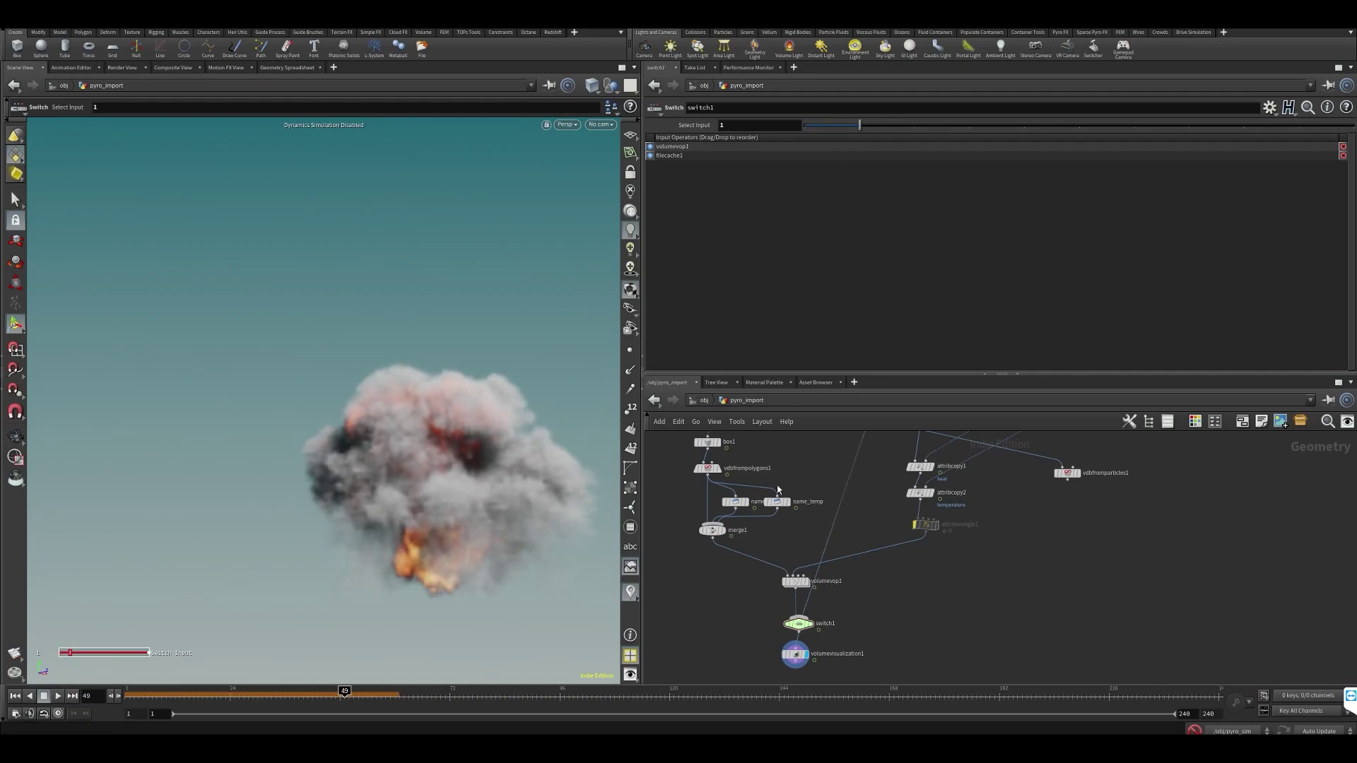
{"action": "left_click_drag", "start_coordinate": [782, 584], "coordinate": [784, 583]}
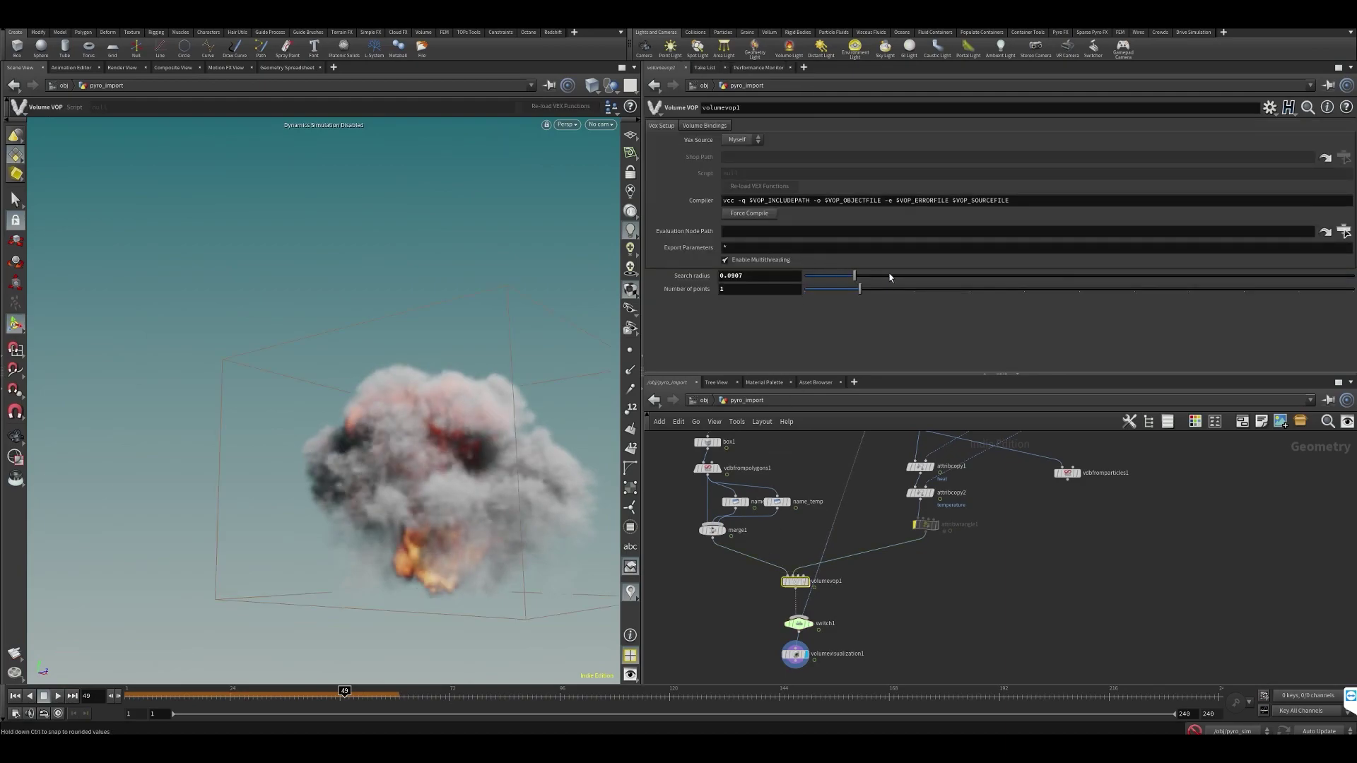
{"action": "left_click_drag", "start_coordinate": [718, 663], "coordinate": [818, 640]}
{"action": "left_click", "coordinate": [799, 623]}
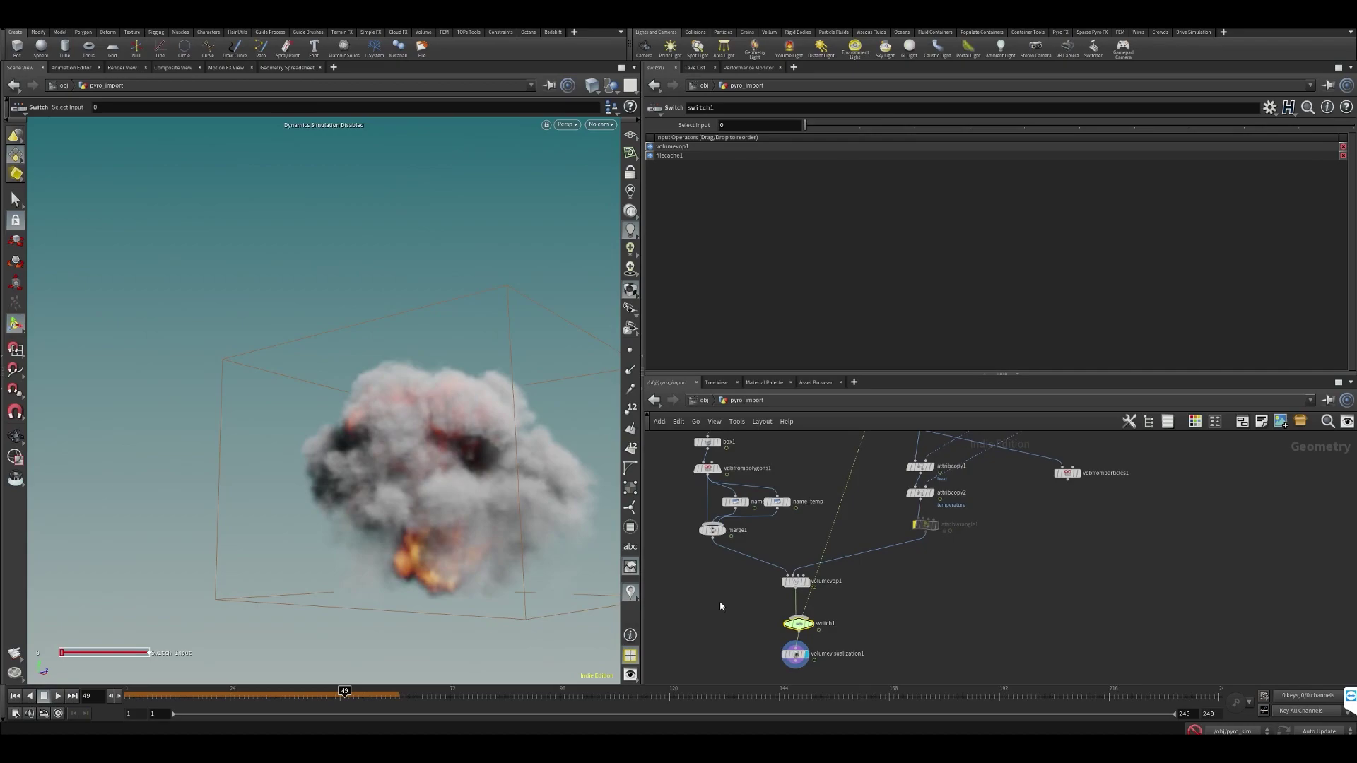
{"action": "middle_click_drag", "start_coordinate": [720, 606], "coordinate": [704, 551]}
{"action": "left_click_drag", "start_coordinate": [810, 135], "coordinate": [860, 132]}
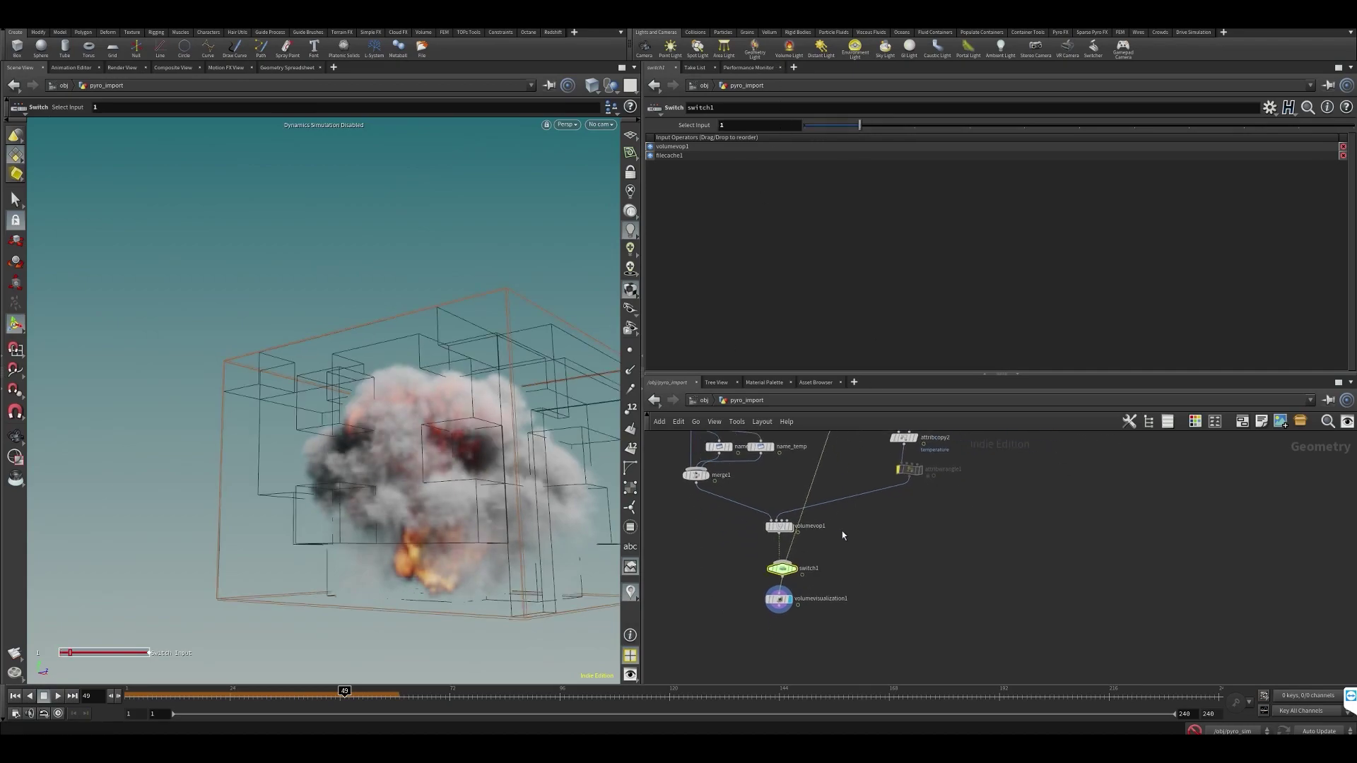
Set volumevop1's search radius to 0.0724 and save the scene with switch1's select input at 1
{"action": "left_click", "coordinate": [779, 526]}
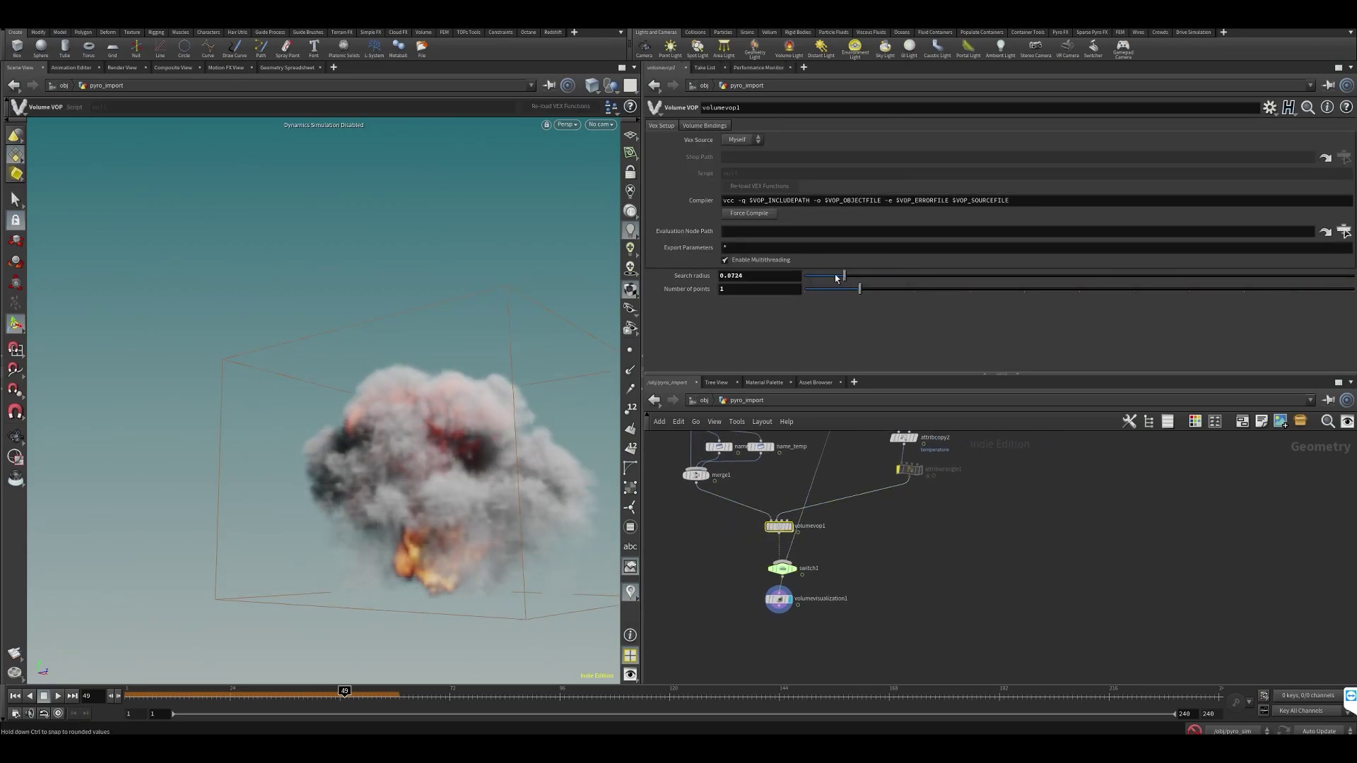
{"action": "left_click", "coordinate": [781, 569]}
{"action": "mouse_move", "coordinate": [860, 126]}
{"action": "left_mouse_down"}
{"action": "mouse_move", "coordinate": [808, 126]}
{"action": "mouse_move", "coordinate": [841, 127]}
{"action": "left_mouse_up"}
{"action": "key", "text": "ctrl+s"}
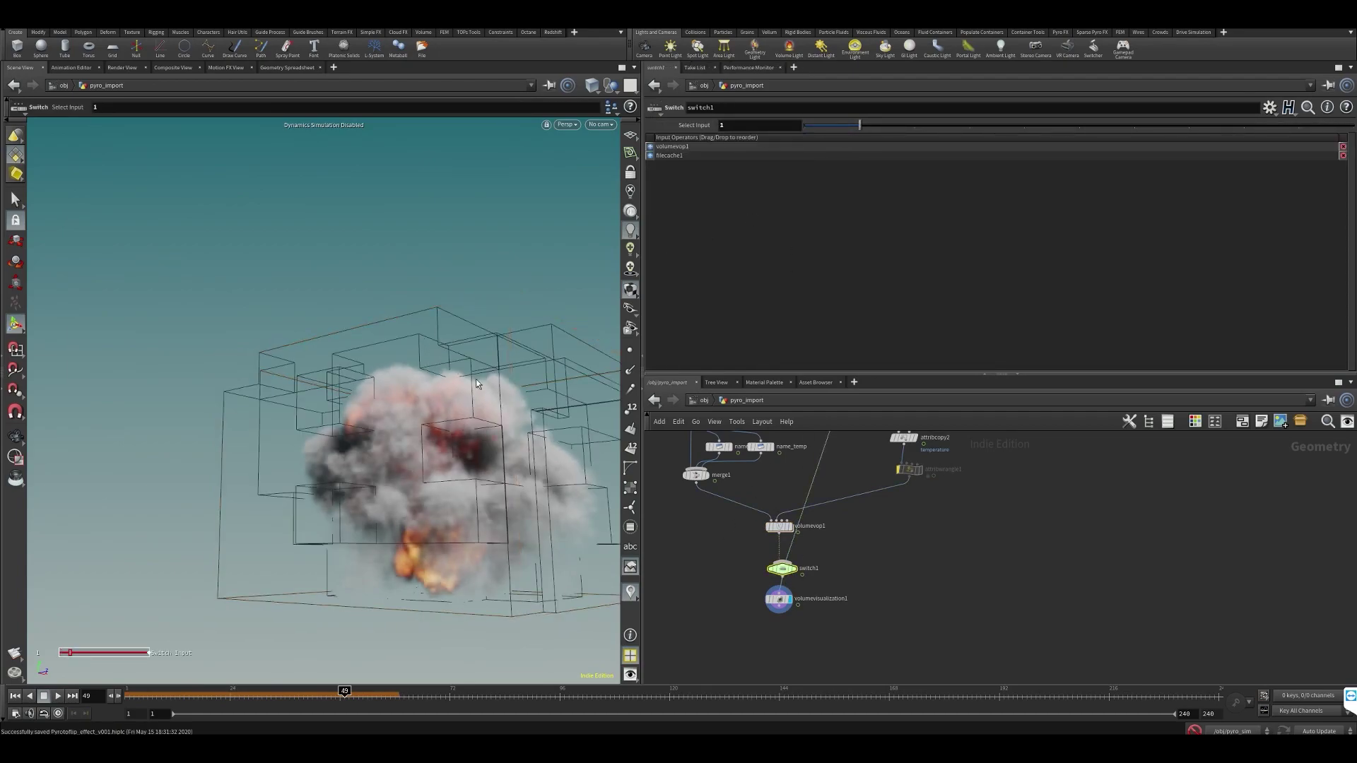
Compare the cached and rebuilt volumes from several angles, ending with switch1's select input at 0
{"action": "left_click_drag", "start_coordinate": [478, 424], "coordinate": [364, 444], "text": "alt"}
{"action": "left_click", "coordinate": [1187, 658]}
{"action": "left_click_drag", "start_coordinate": [520, 520], "coordinate": [455, 559], "text": "alt"}
{"action": "scroll", "coordinate": [681, 567], "scroll_direction": "up", "scroll_amount": 3}
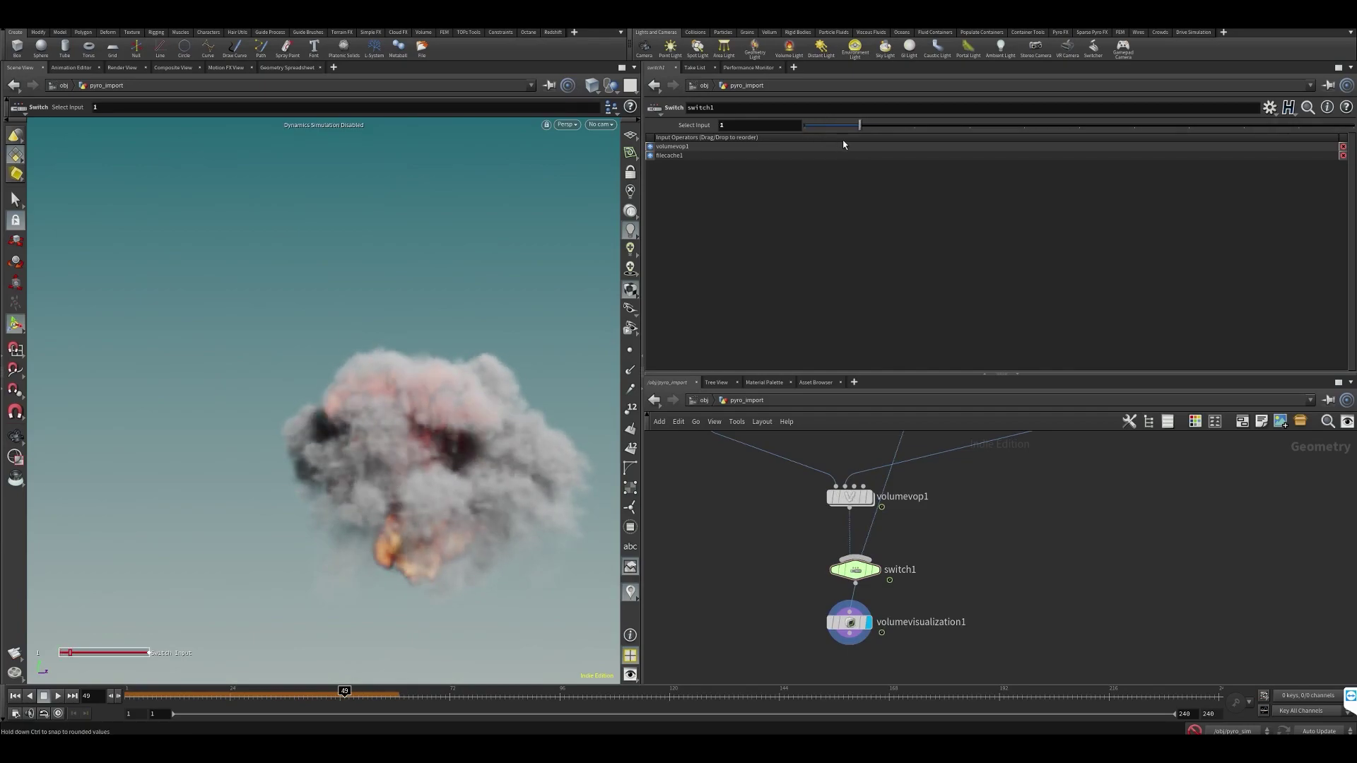
{"action": "left_click_drag", "start_coordinate": [844, 140], "coordinate": [821, 143]}
{"action": "left_click_drag", "start_coordinate": [401, 410], "coordinate": [435, 355], "text": "alt"}
Scrub the timeline between about frames 41 and 60, comparing both switch1 inputs over the explosion
{"action": "left_click_drag", "start_coordinate": [218, 696], "coordinate": [393, 679]}
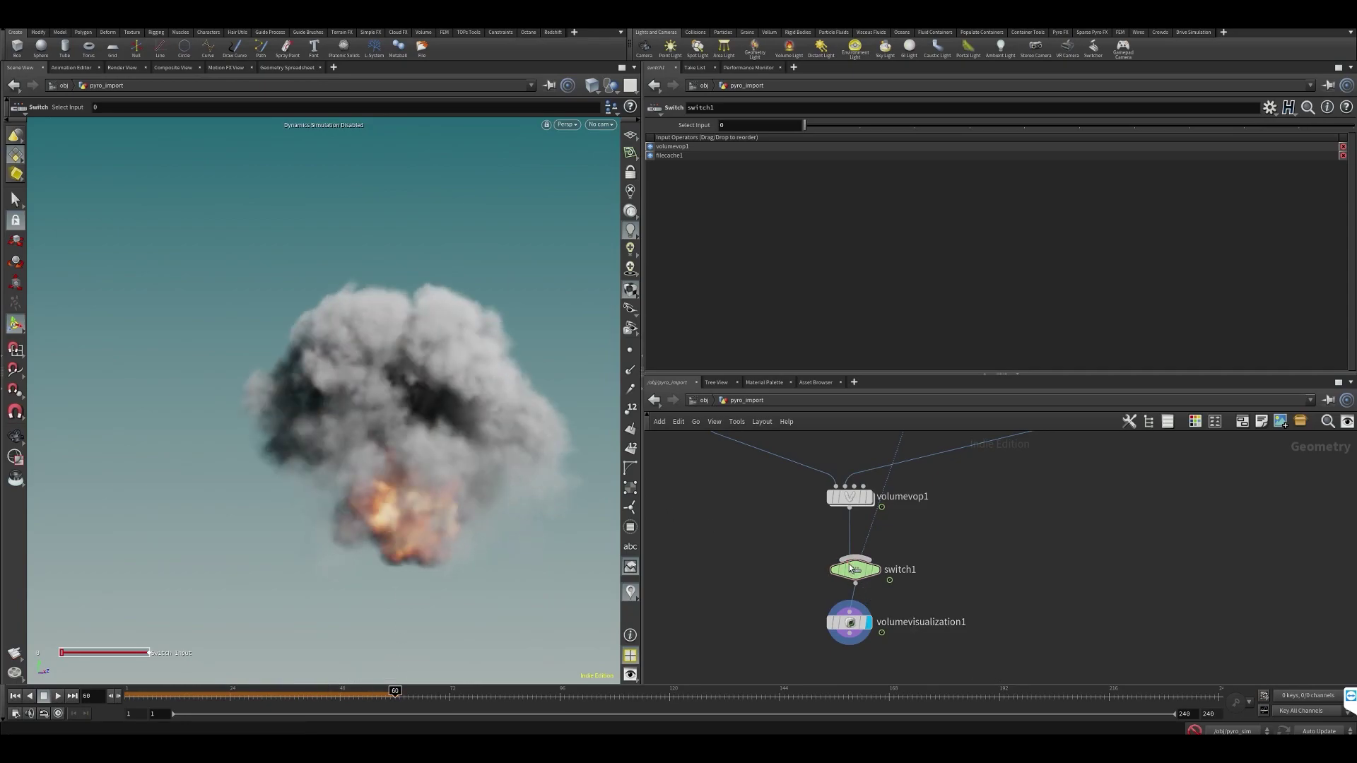
{"action": "left_click_drag", "start_coordinate": [815, 130], "coordinate": [835, 127]}
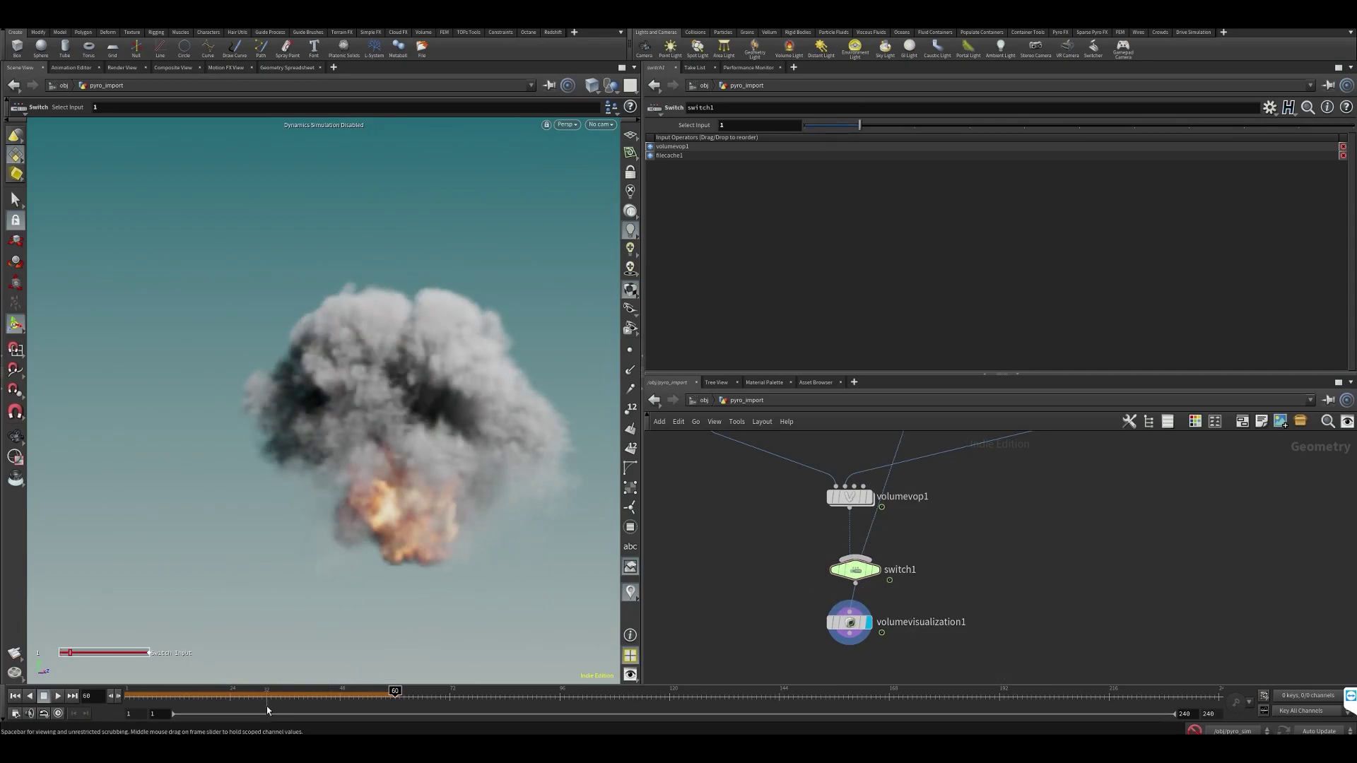
{"action": "left_click_drag", "start_coordinate": [394, 690], "coordinate": [446, 670]}
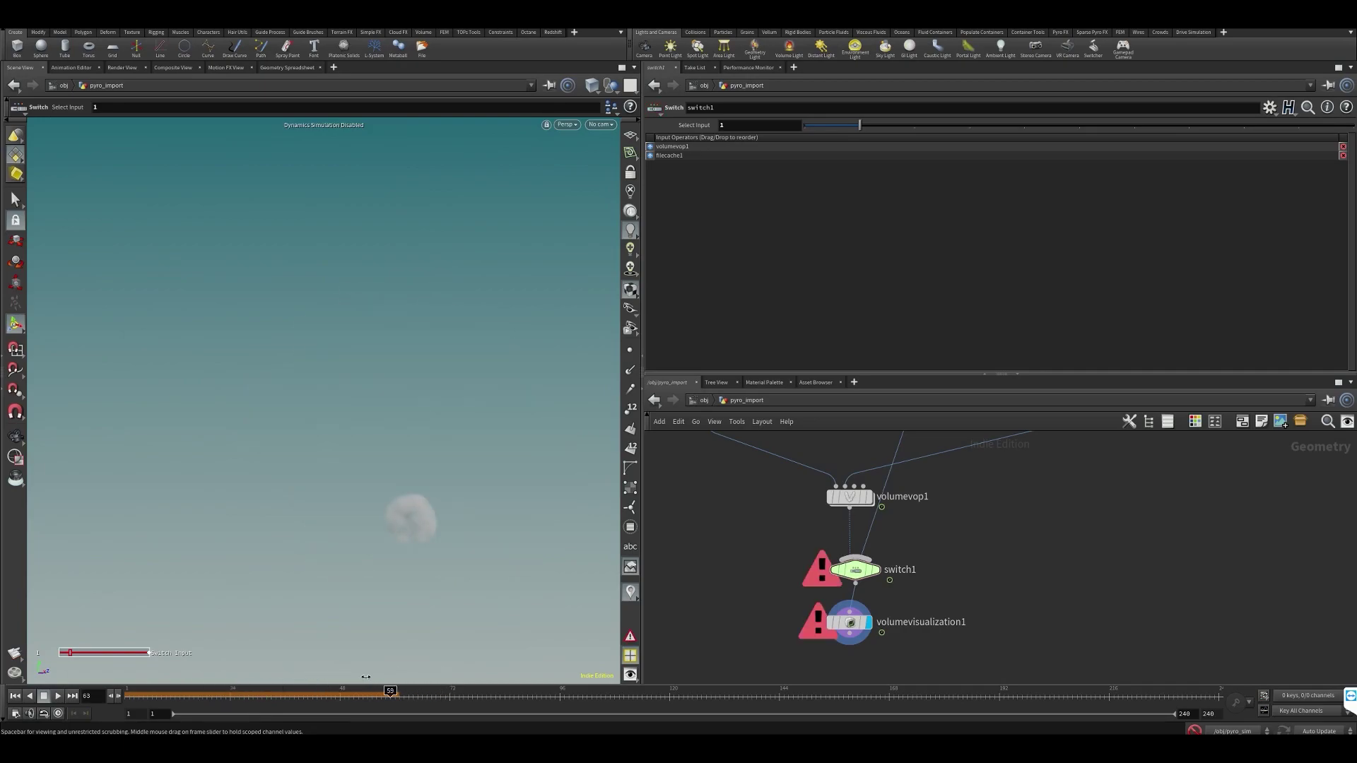
{"action": "mouse_move", "coordinate": [365, 676]}
{"action": "left_mouse_down"}
{"action": "mouse_move", "coordinate": [291, 684]}
{"action": "mouse_move", "coordinate": [358, 680]}
{"action": "left_mouse_up"}
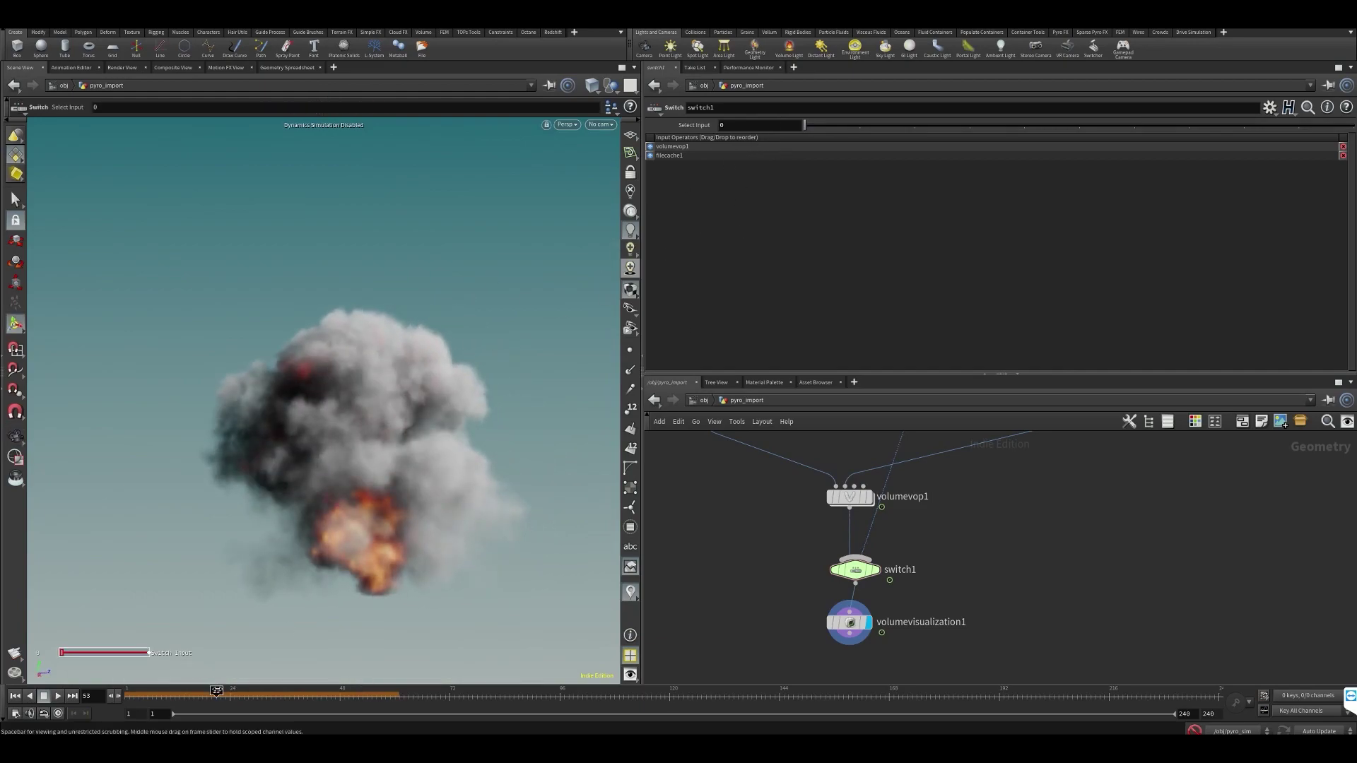
{"action": "left_click_drag", "start_coordinate": [219, 694], "coordinate": [308, 692]}
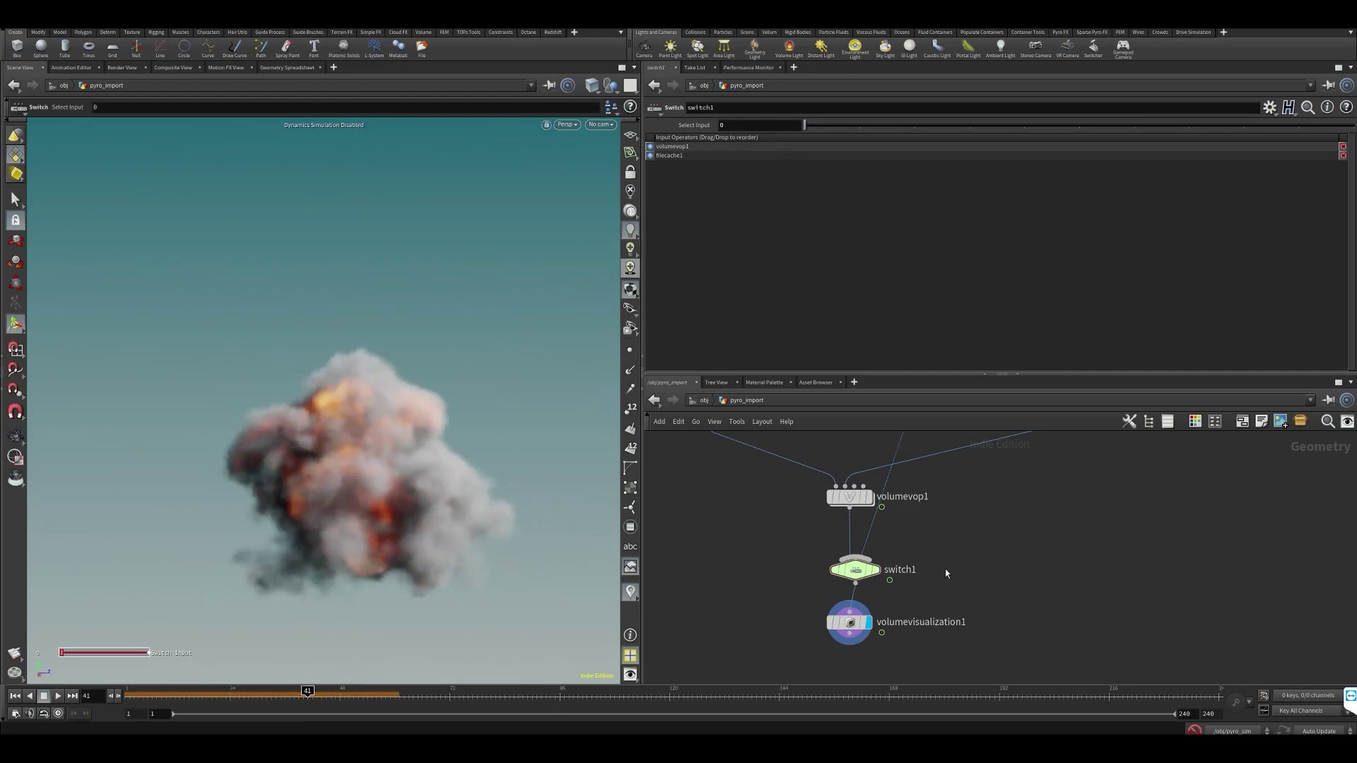
Go over the upstream nodes of the network and move the timeline to frame 49
{"action": "scroll", "coordinate": [922, 558], "scroll_direction": "down", "scroll_amount": 2}
{"action": "middle_click_drag", "start_coordinate": [922, 557], "coordinate": [909, 633]}
{"action": "middle_click_drag", "start_coordinate": [975, 565], "coordinate": [939, 523]}
{"action": "left_click", "coordinate": [967, 576]}
{"action": "left_click_drag", "start_coordinate": [231, 692], "coordinate": [312, 693]}
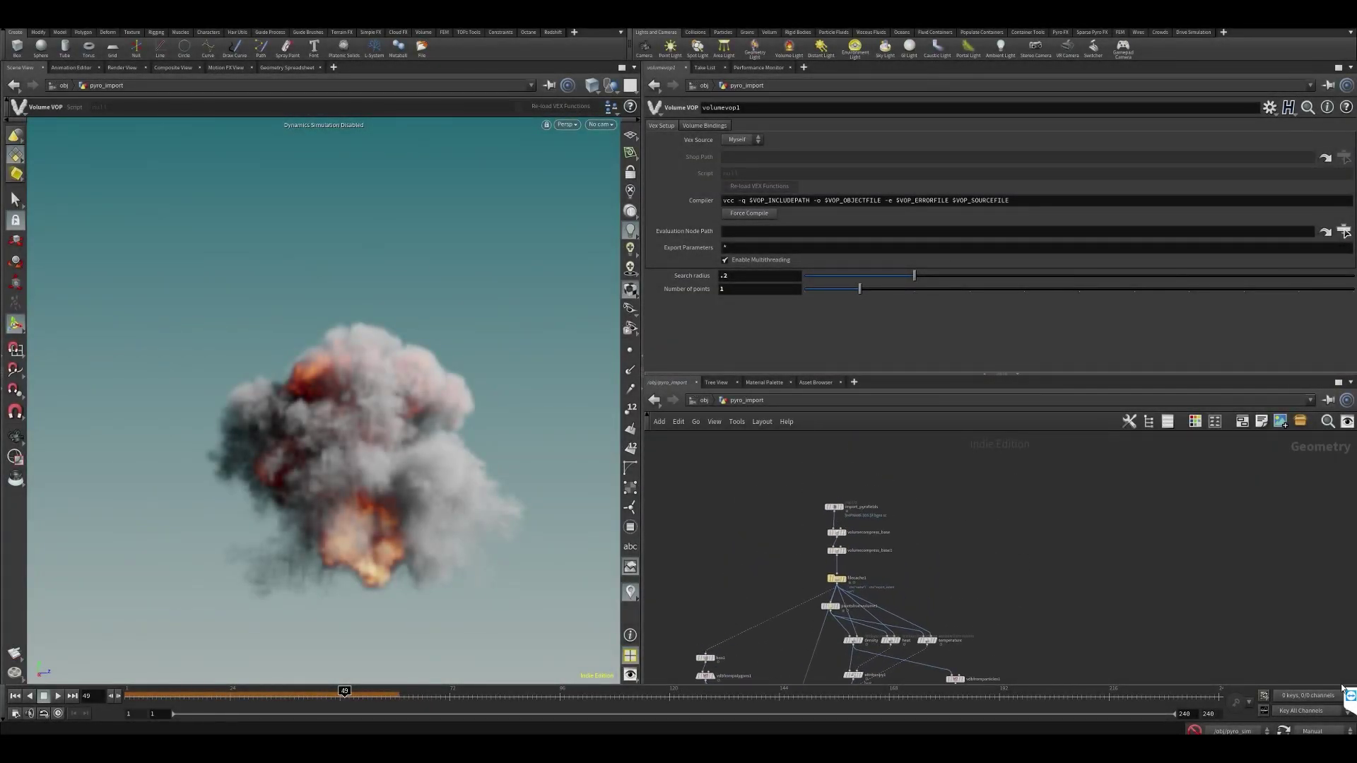
Copy the Division Size parameter of the pyro smoke object in pyro_sim and reference it in volumevop1's search radius
{"action": "left_click", "coordinate": [702, 401]}
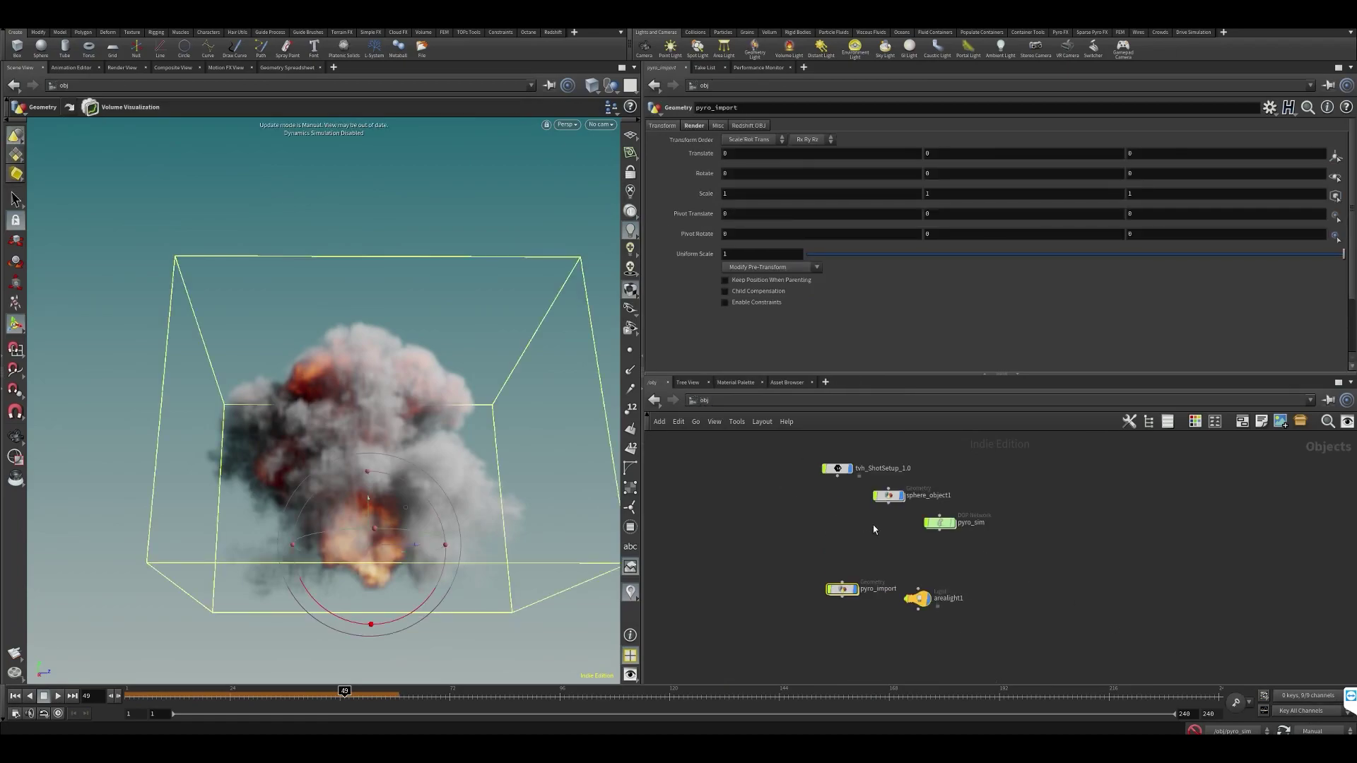
{"action": "double_click", "coordinate": [939, 524]}
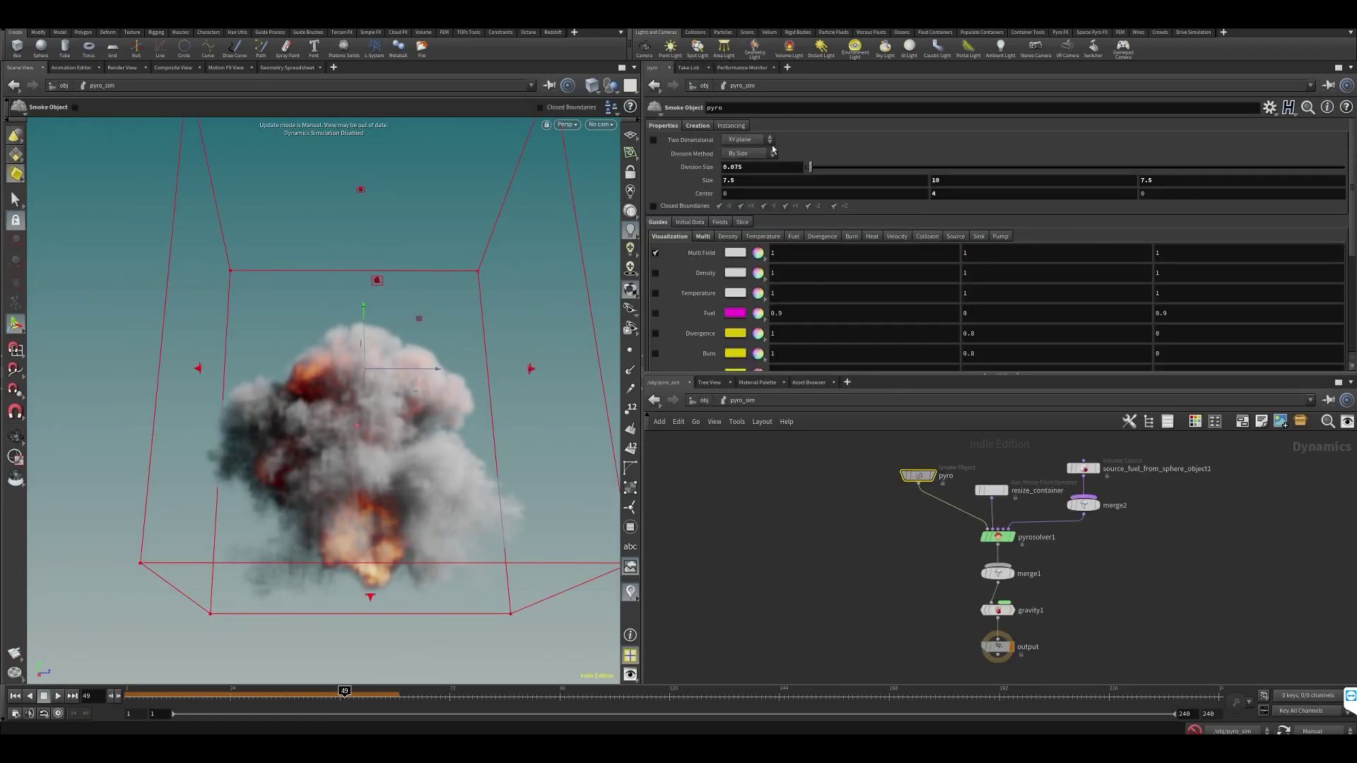
{"action": "right_click", "coordinate": [754, 165]}
{"action": "left_click", "coordinate": [788, 233]}
{"action": "key", "text": "u"}
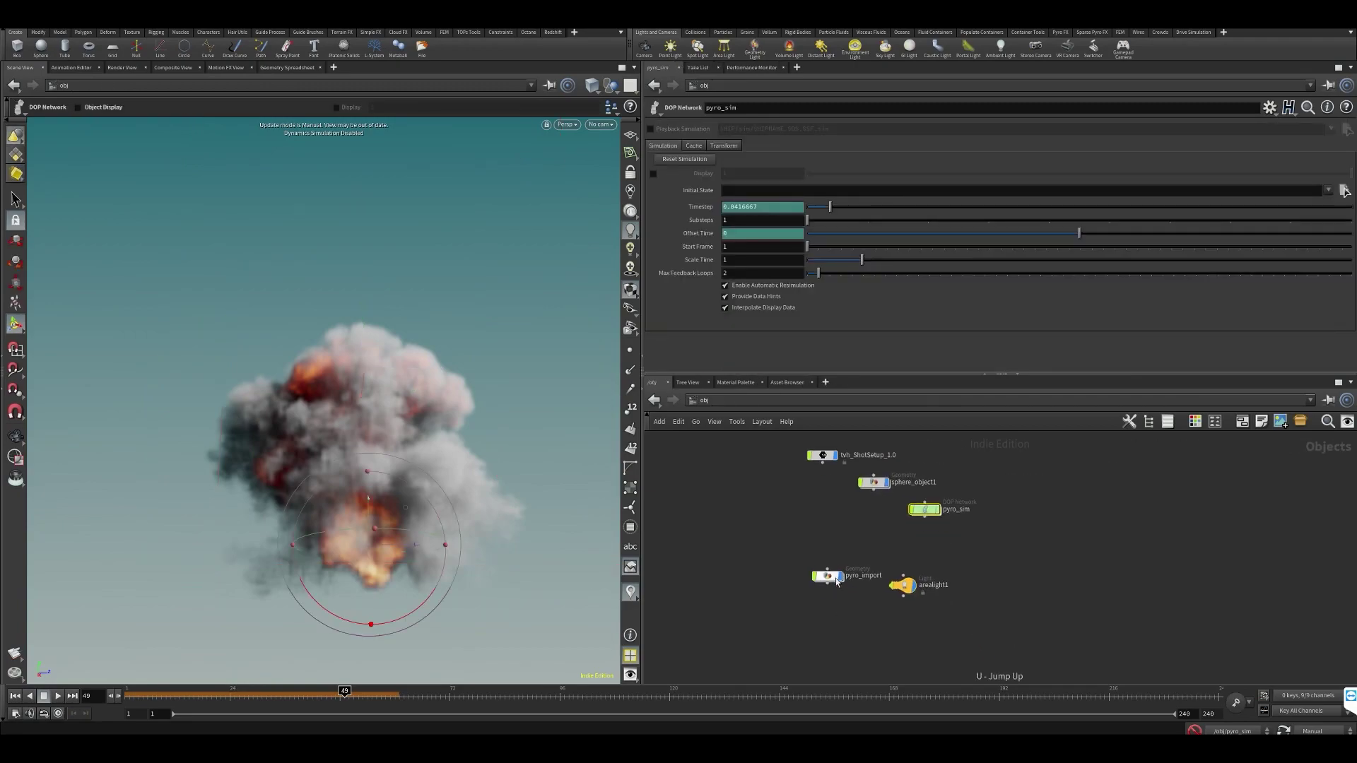
{"action": "double_click", "coordinate": [831, 578]}
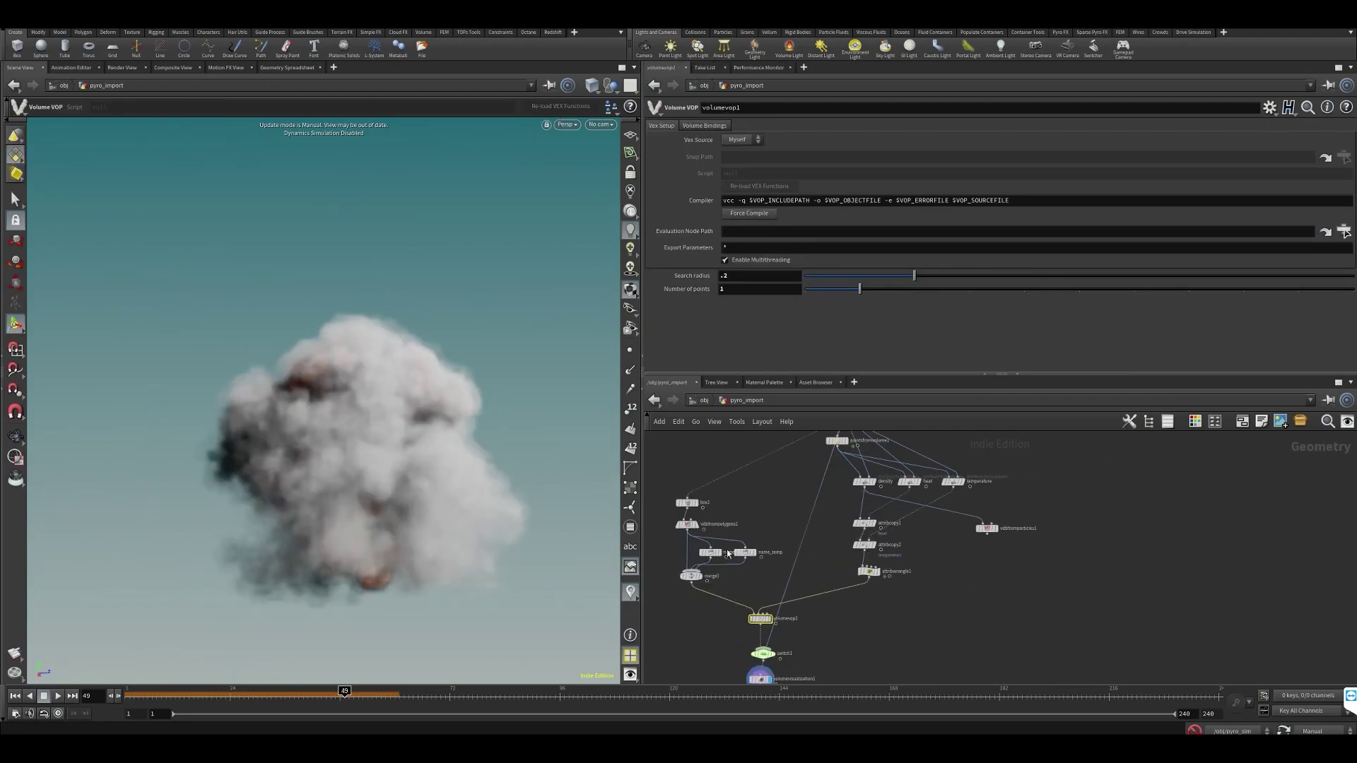
{"action": "right_click", "coordinate": [666, 276]}
{"action": "left_click", "coordinate": [706, 379]}
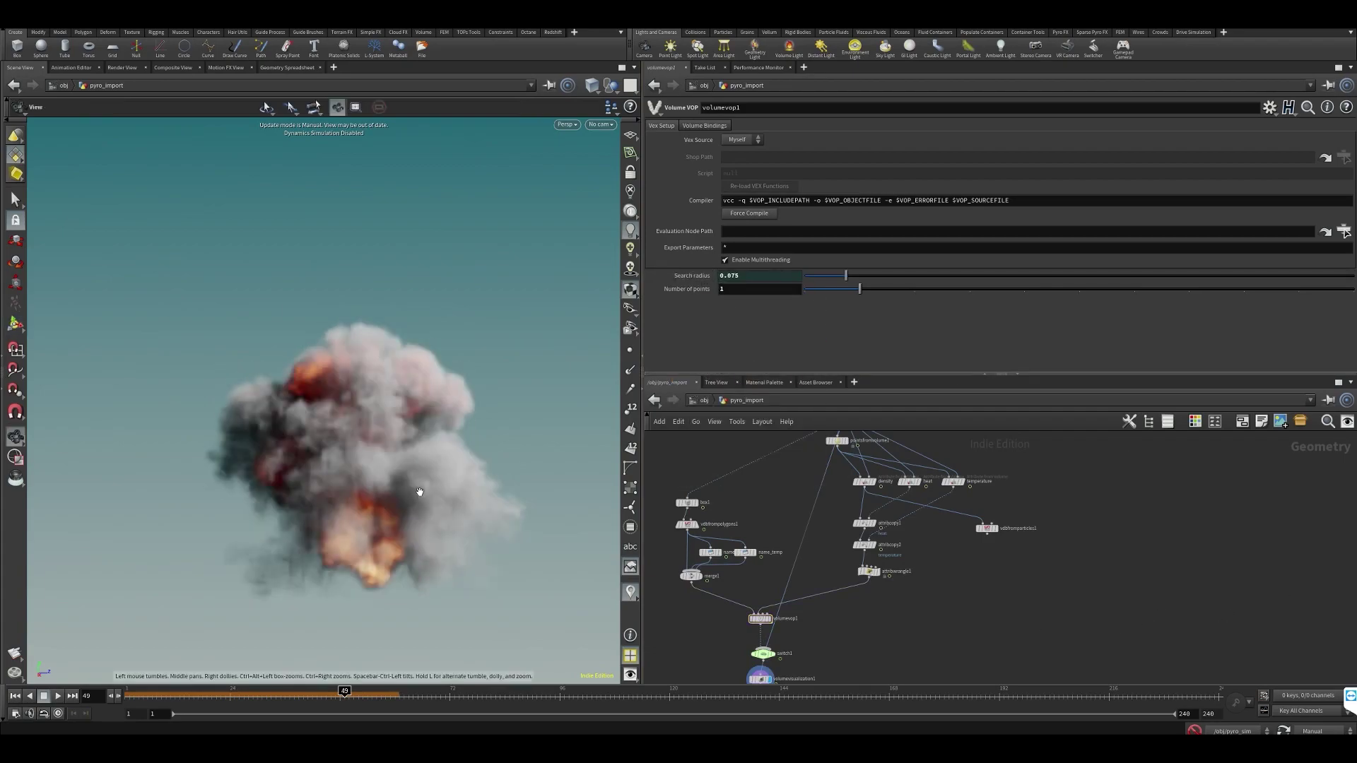
Switch the update mode back to Auto Update and set switch1's select input to 0 to check the rebuilt volume
{"action": "left_click", "coordinate": [1309, 725]}
{"action": "left_click", "coordinate": [1311, 700]}
{"action": "scroll", "coordinate": [812, 622], "scroll_direction": "up", "scroll_amount": 2}
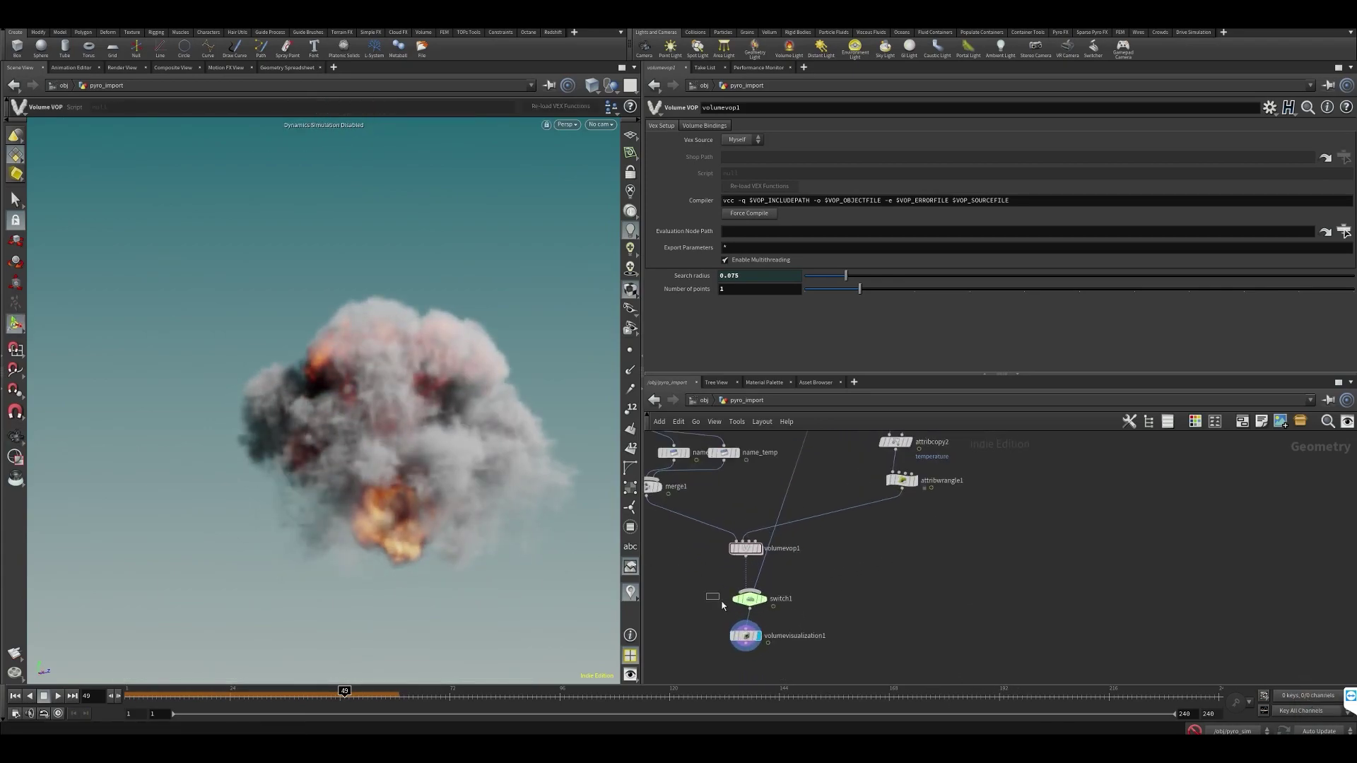
{"action": "left_click", "coordinate": [745, 599]}
{"action": "mouse_move", "coordinate": [831, 123]}
{"action": "left_mouse_down"}
{"action": "mouse_move", "coordinate": [804, 124]}
{"action": "mouse_move", "coordinate": [844, 132]}
{"action": "mouse_move", "coordinate": [815, 134]}
{"action": "left_mouse_up"}
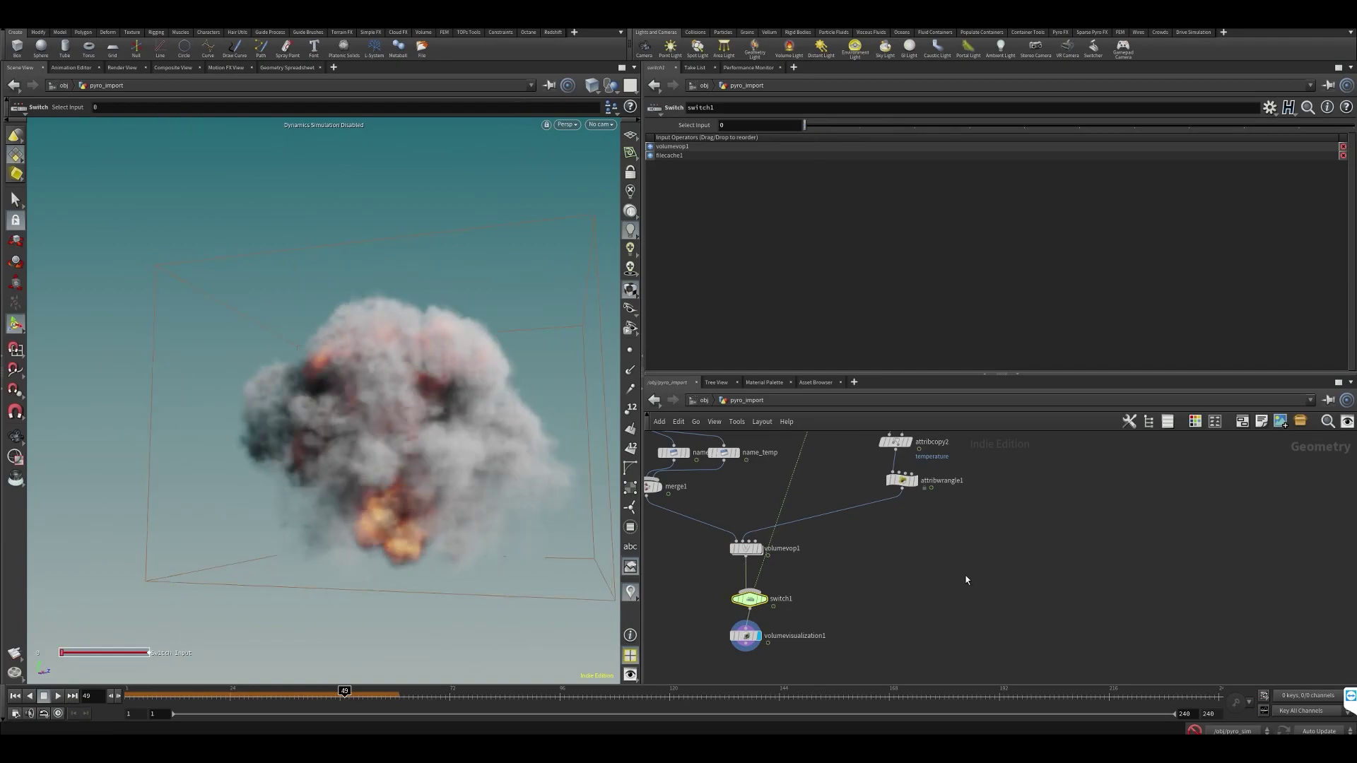
Set volumevop1's number of points to 2 and compare the result with the cached simulation through switch1
{"action": "left_click", "coordinate": [755, 548]}
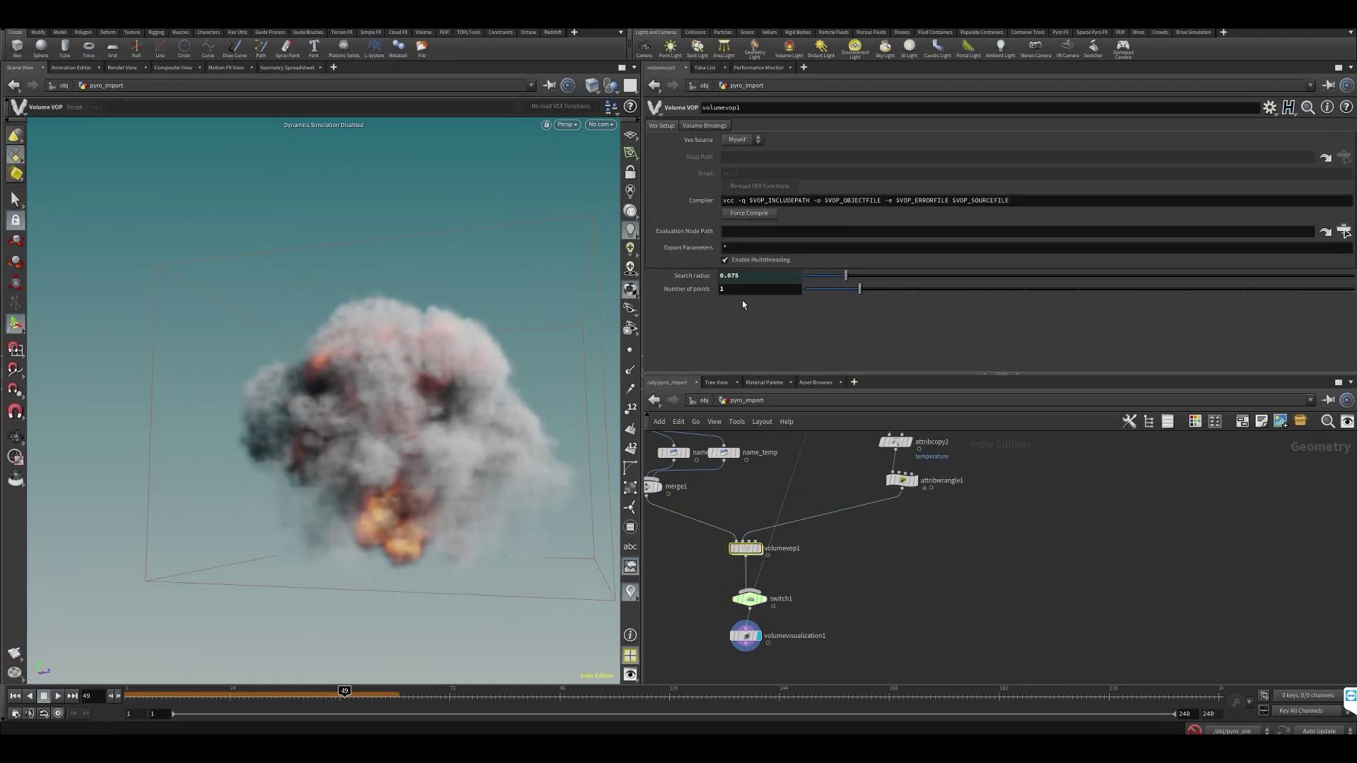
{"action": "type", "text": "2"}
{"action": "key", "text": "Return"}
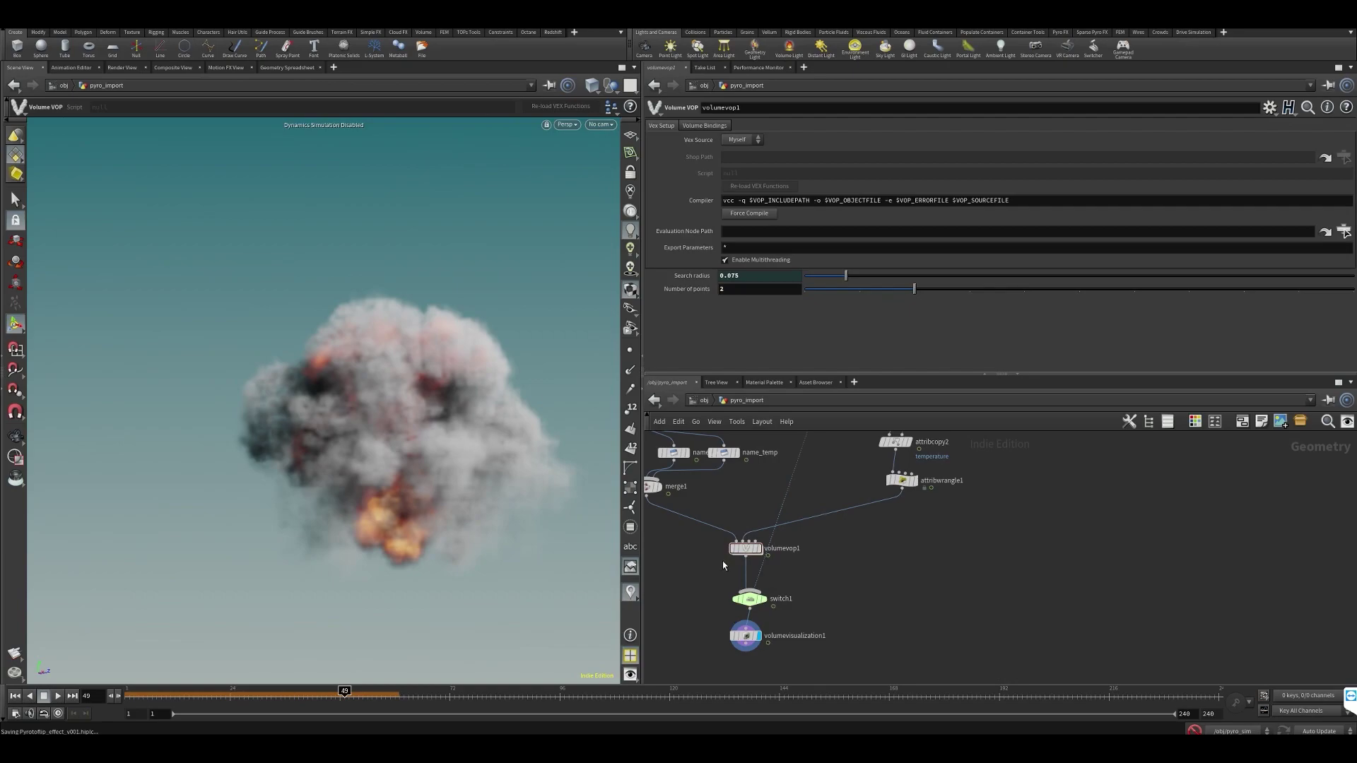
{"action": "left_click", "coordinate": [746, 602]}
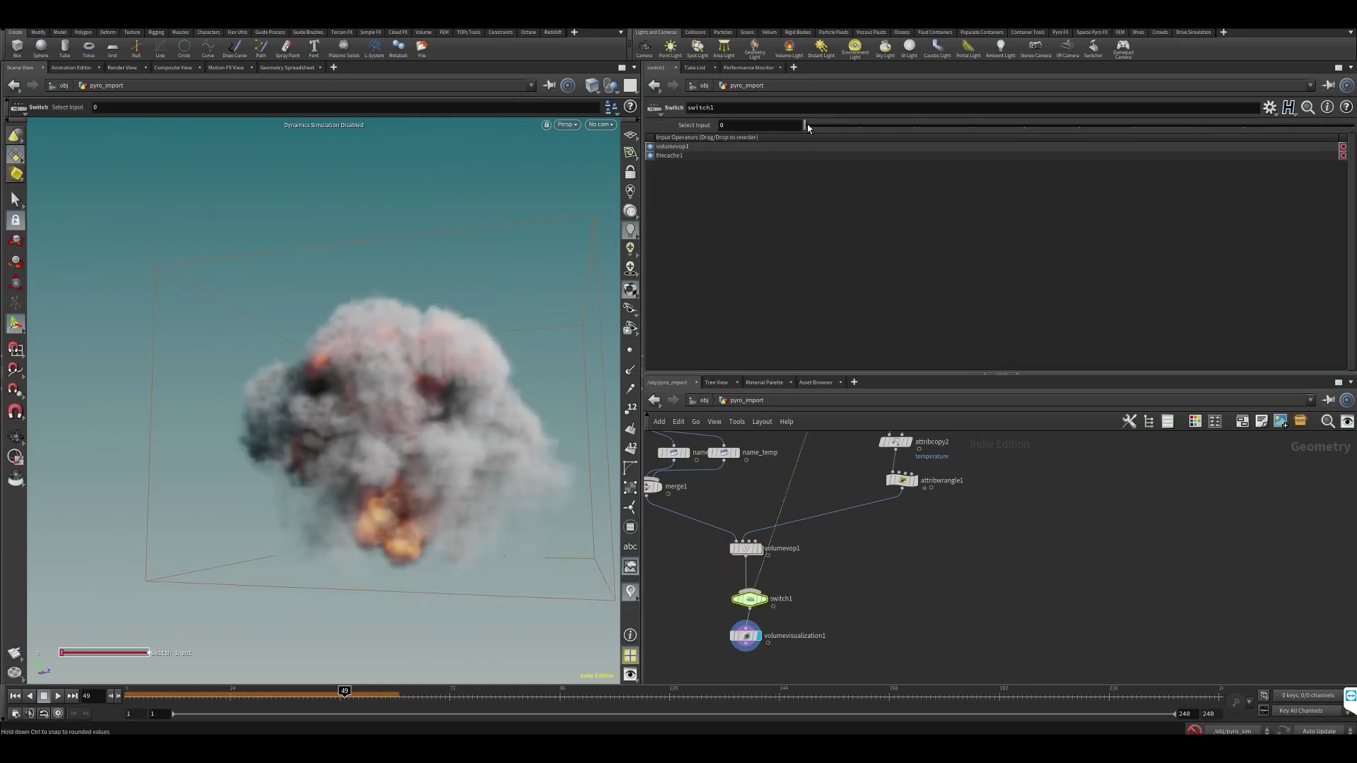
{"action": "left_click_drag", "start_coordinate": [808, 128], "coordinate": [839, 131]}
Set volumevop1's number of points back to 1
{"action": "left_click_drag", "start_coordinate": [683, 573], "coordinate": [789, 543]}
{"action": "left_click", "coordinate": [806, 289]}
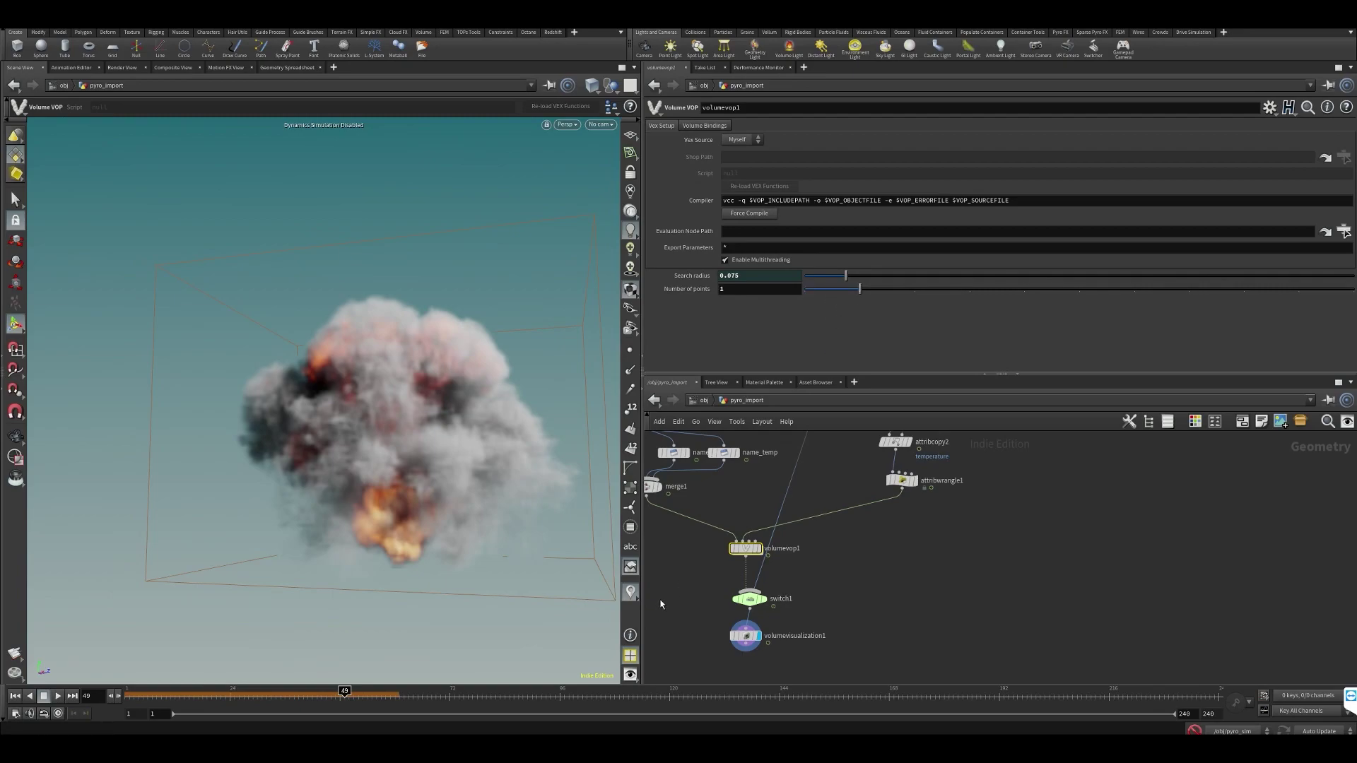
Compare the rebuilt volume with the cached simulation through switch1
{"action": "left_click", "coordinate": [751, 598]}
{"action": "mouse_move", "coordinate": [832, 127]}
{"action": "left_mouse_down"}
{"action": "mouse_move", "coordinate": [810, 129]}
{"action": "mouse_move", "coordinate": [837, 128]}
{"action": "left_mouse_up"}
{"action": "left_click_drag", "start_coordinate": [364, 446], "coordinate": [433, 442], "text": "alt"}
Display vdbfromparticles1, connect attribcopy2's output to its particles input and place it beside attribwrangle1
{"action": "middle_click_drag", "start_coordinate": [893, 641], "coordinate": [921, 570]}
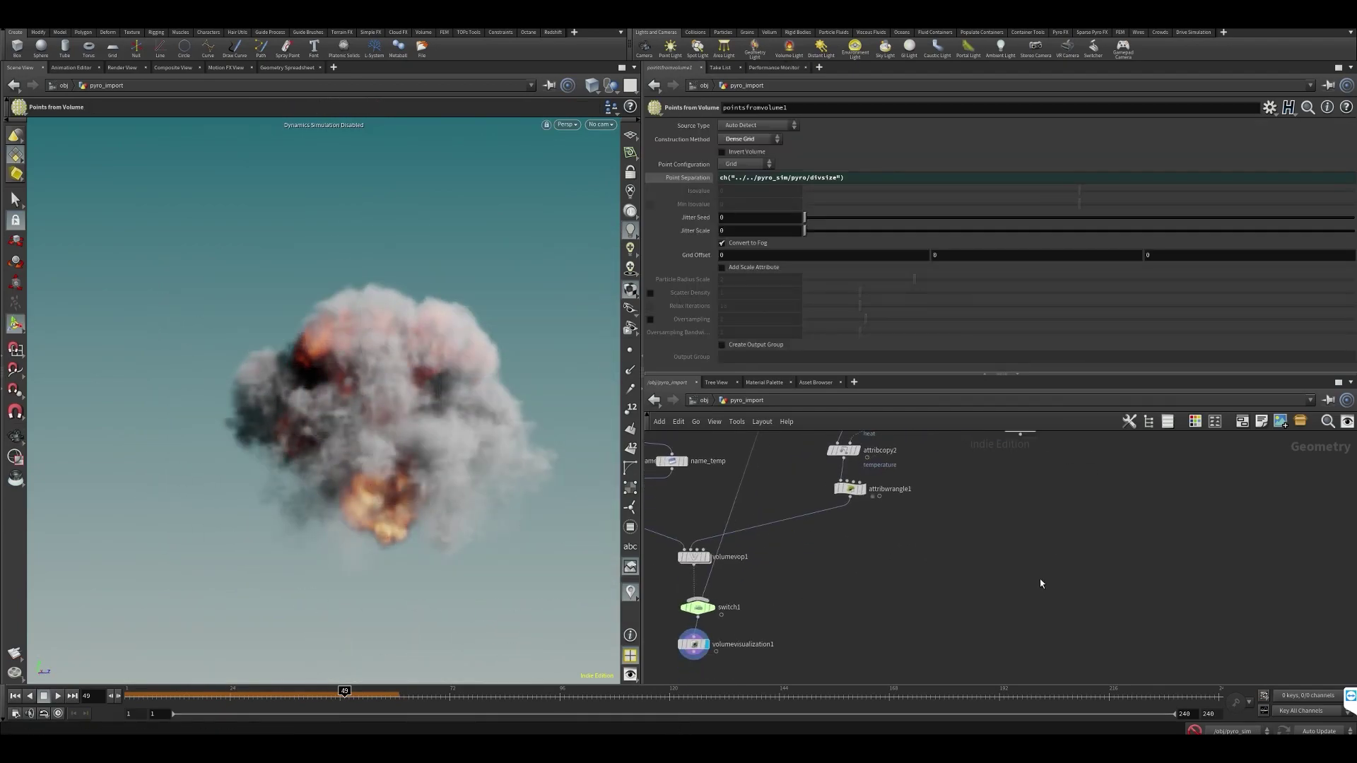
{"action": "middle_click_drag", "start_coordinate": [1023, 569], "coordinate": [1016, 613]}
{"action": "scroll", "coordinate": [1009, 609], "scroll_direction": "down", "scroll_amount": 2}
{"action": "scroll", "coordinate": [1009, 590], "scroll_direction": "up", "scroll_amount": 3}
{"action": "left_click_drag", "start_coordinate": [1029, 484], "coordinate": [1013, 514]}
{"action": "left_click", "coordinate": [1027, 506]}
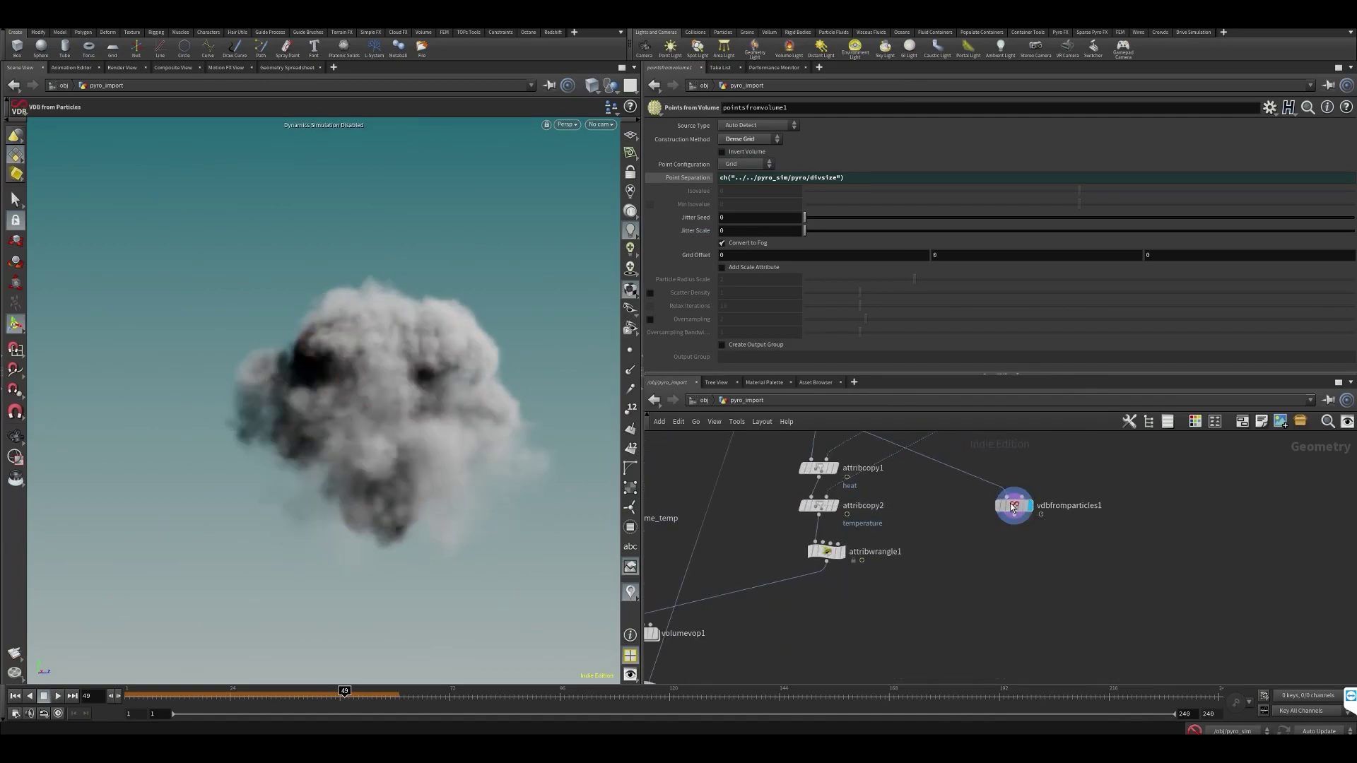
{"action": "left_click", "coordinate": [1013, 507]}
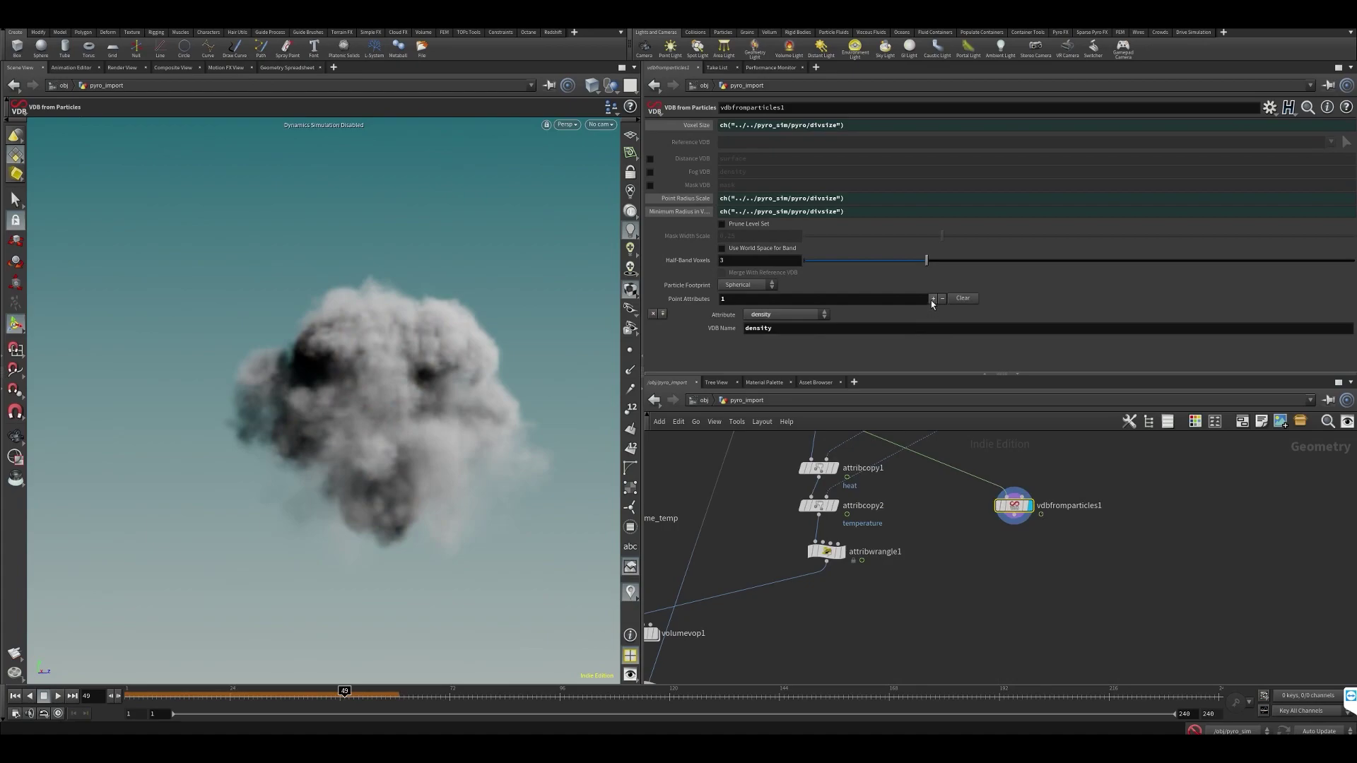
{"action": "left_click", "coordinate": [818, 516]}
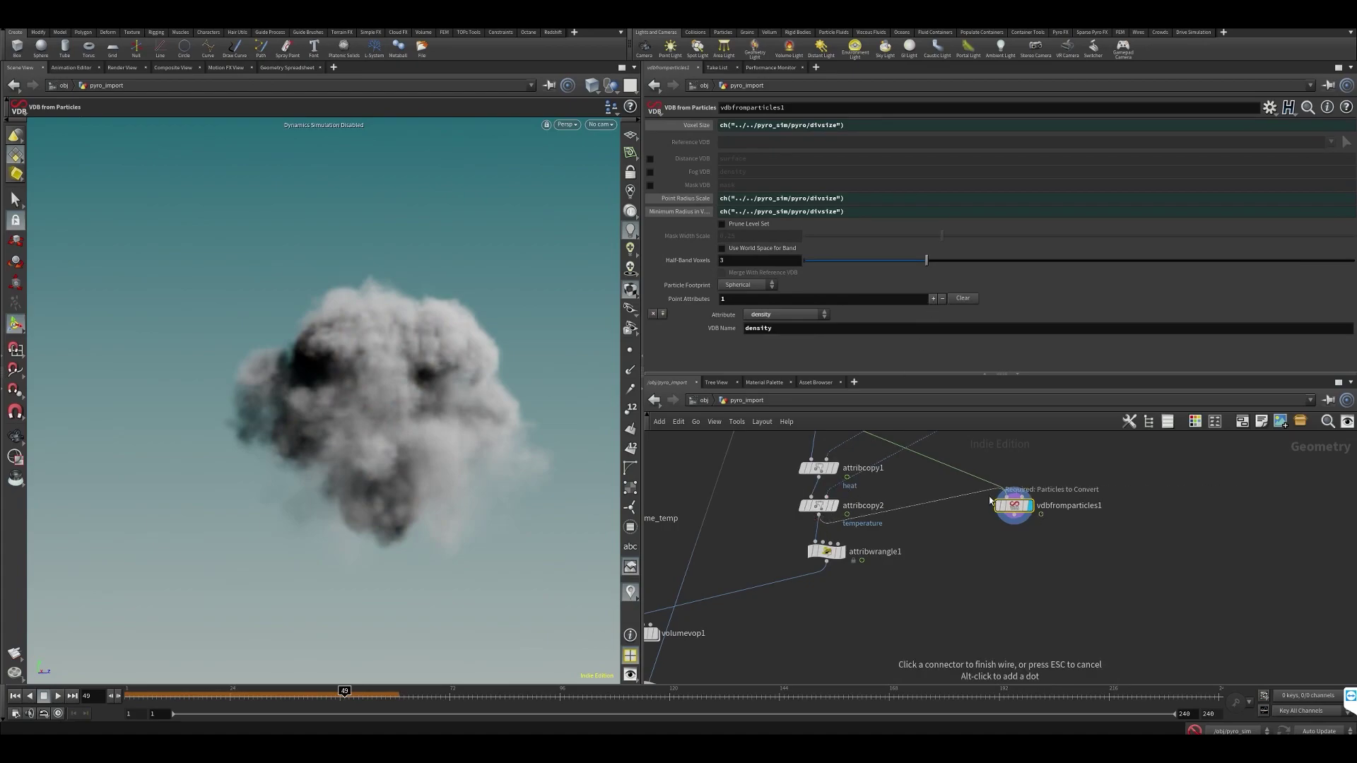
{"action": "left_click", "coordinate": [995, 501]}
{"action": "left_click_drag", "start_coordinate": [1013, 505], "coordinate": [1003, 558]}
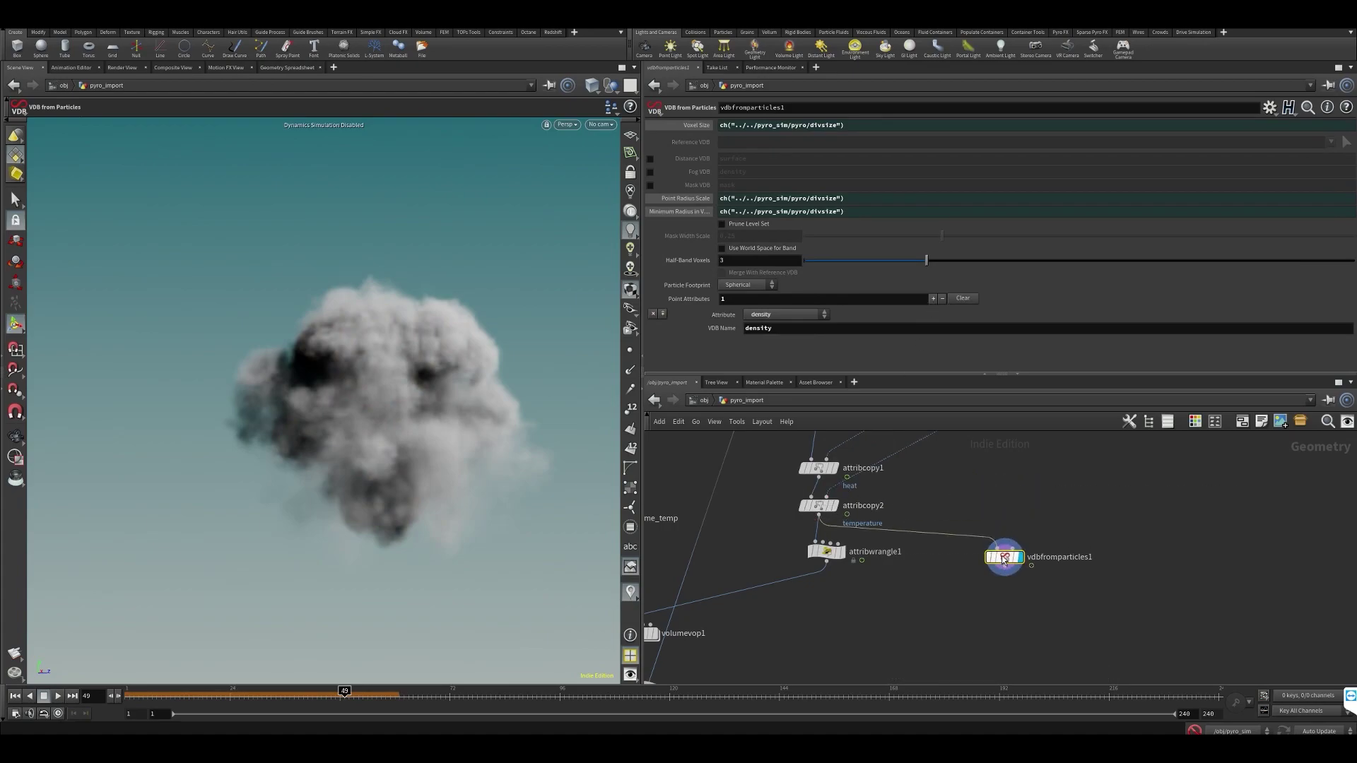
Raise vdbfromparticles1's point attributes to 3 and choose temperature and heat for the two new entries
{"action": "left_click", "coordinate": [933, 300]}
{"action": "left_click", "coordinate": [767, 354]}
{"action": "left_click", "coordinate": [773, 344]}
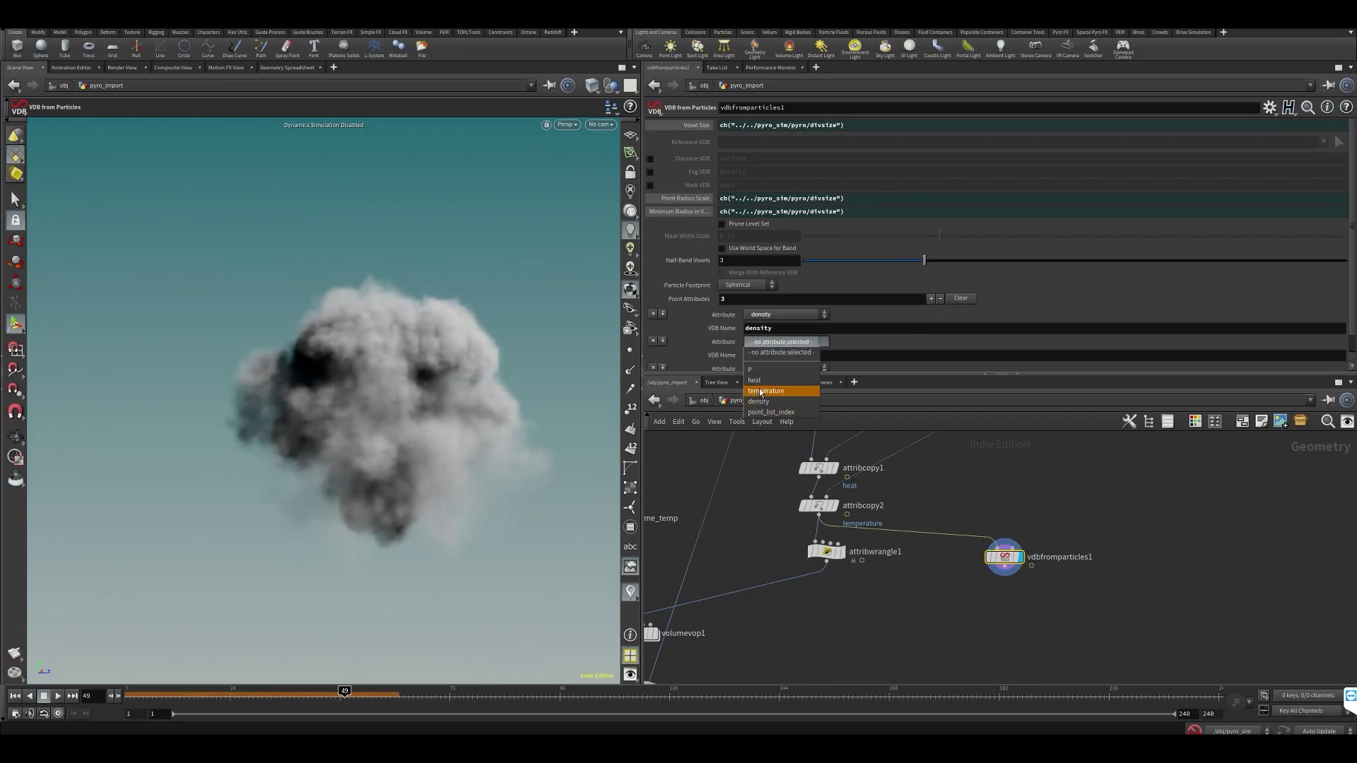
{"action": "left_click", "coordinate": [771, 385]}
{"action": "scroll", "coordinate": [776, 313], "scroll_direction": "down", "scroll_amount": 1}
{"action": "left_click", "coordinate": [777, 349]}
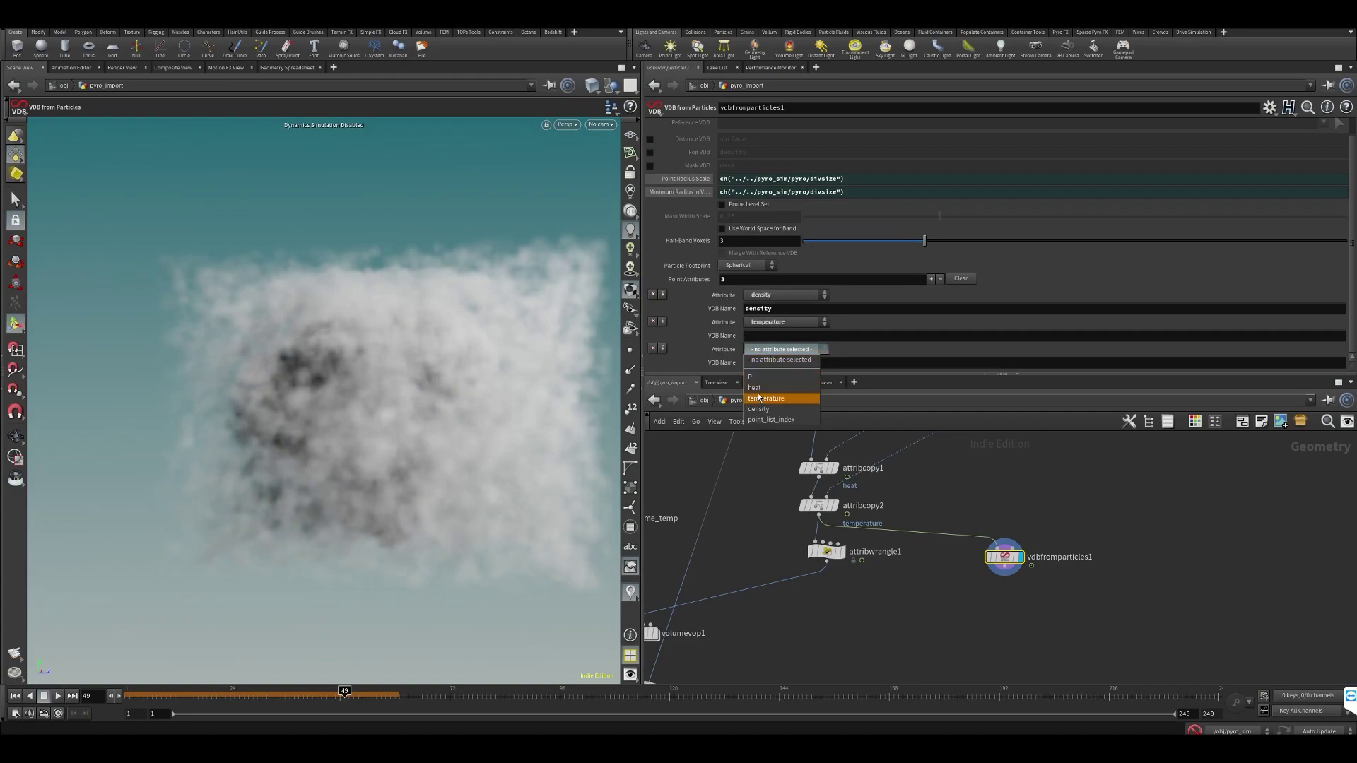
{"action": "left_click", "coordinate": [773, 387]}
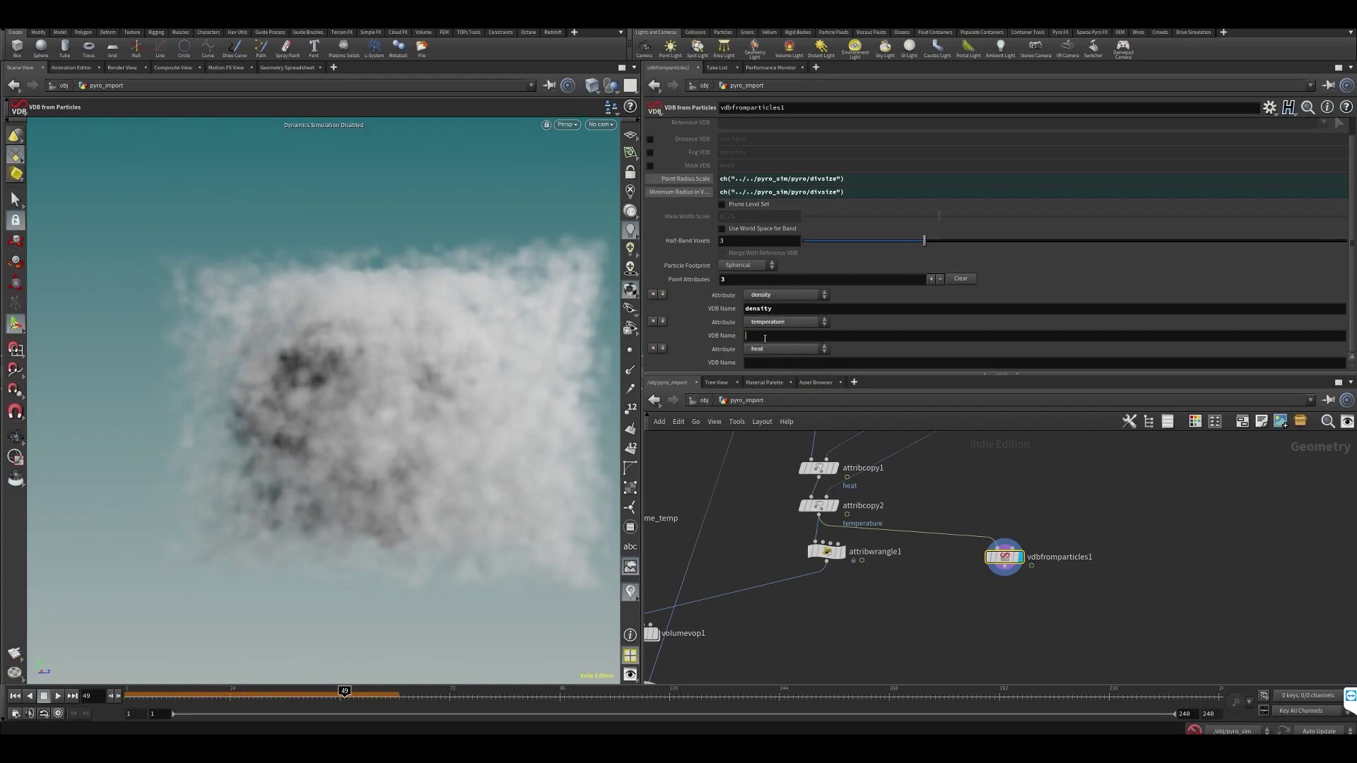
Name the VDBs of the two new point attributes temperature and heat
{"action": "left_click", "coordinate": [765, 339]}
{"action": "type", "text": "temperature"}
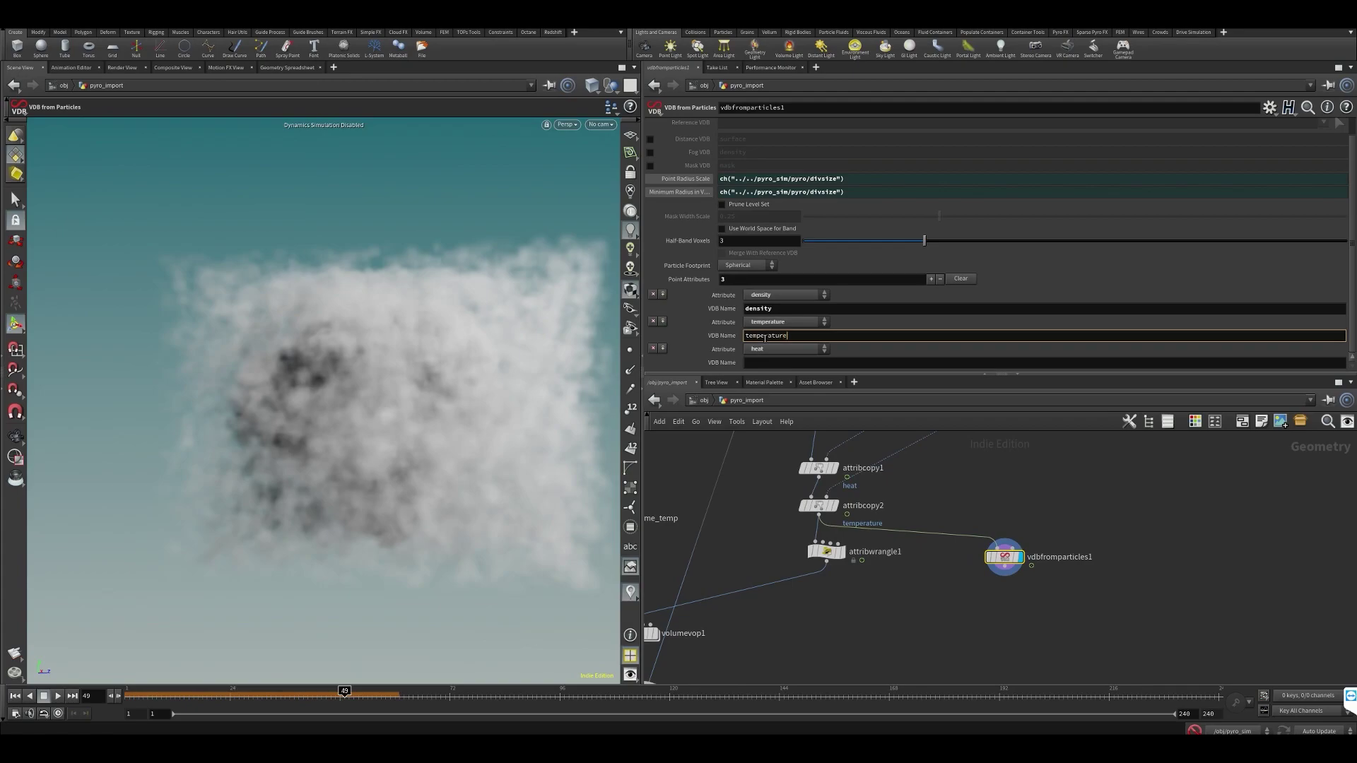
{"action": "key", "text": "Tab"}
{"action": "type", "text": "heat"}
{"action": "key", "text": "Return"}
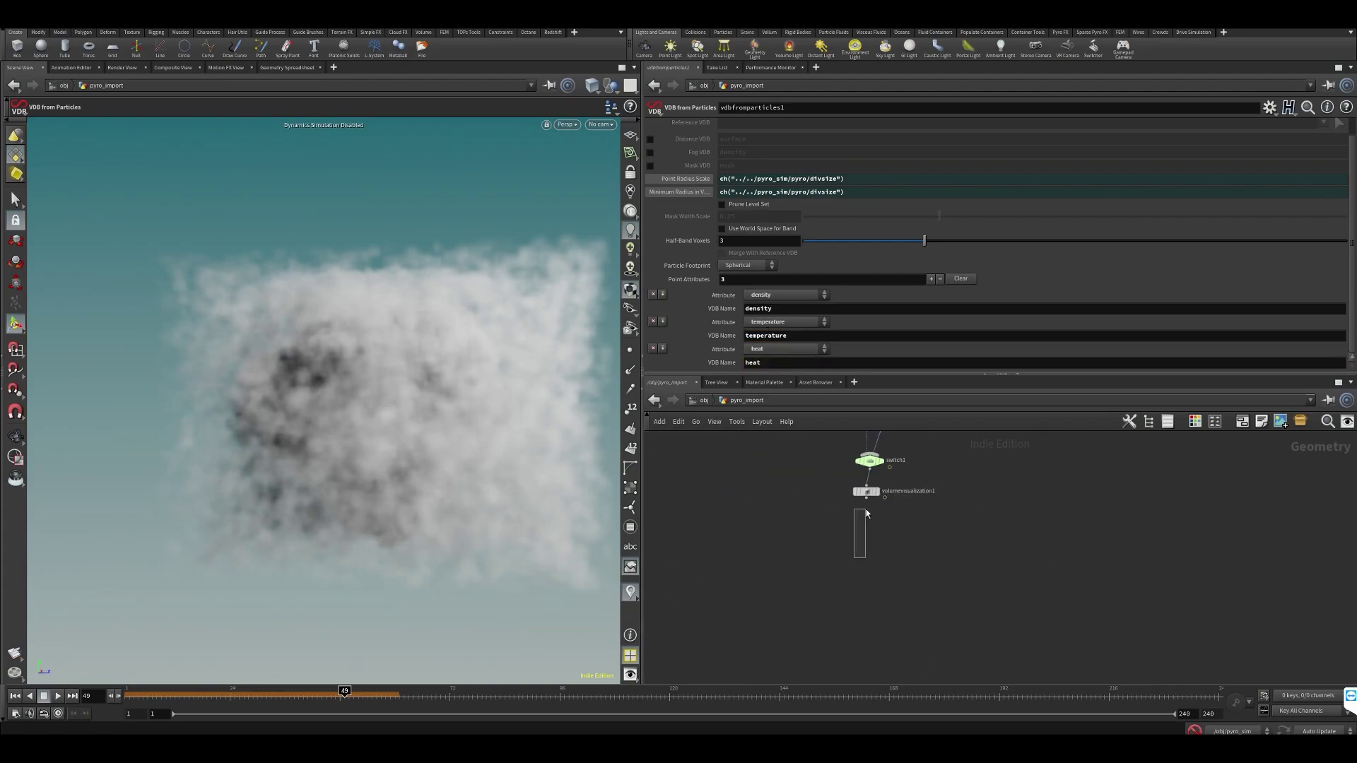
Duplicate volumevisualization1, connect the copy below vdbfromparticles1 and display it
{"action": "key", "text": "ctrl+c"}
{"action": "middle_click_drag", "start_coordinate": [1042, 507], "coordinate": [1015, 558]}
{"action": "left_click_drag", "start_coordinate": [826, 656], "coordinate": [849, 537]}
{"action": "key", "text": "ctrl+c"}
{"action": "middle_click_drag", "start_coordinate": [976, 505], "coordinate": [943, 573]}
{"action": "key", "text": "ctrl+v"}
{"action": "left_click_drag", "start_coordinate": [1049, 534], "coordinate": [1066, 535]}
{"action": "left_click", "coordinate": [1069, 534]}
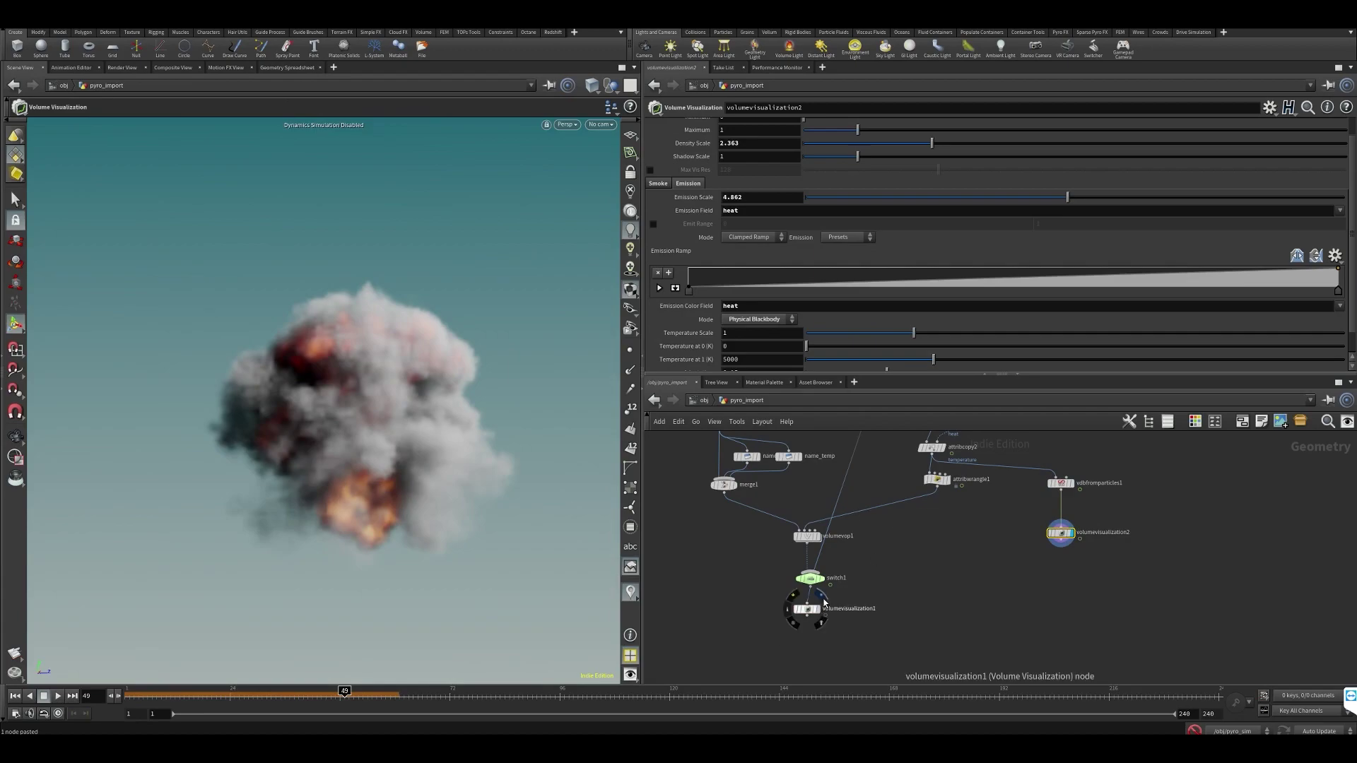
Set switch1's select input to 0 and compare the displays of volumevisualization1 and volumevisualization2
{"action": "left_click", "coordinate": [823, 605]}
{"action": "left_click", "coordinate": [810, 578]}
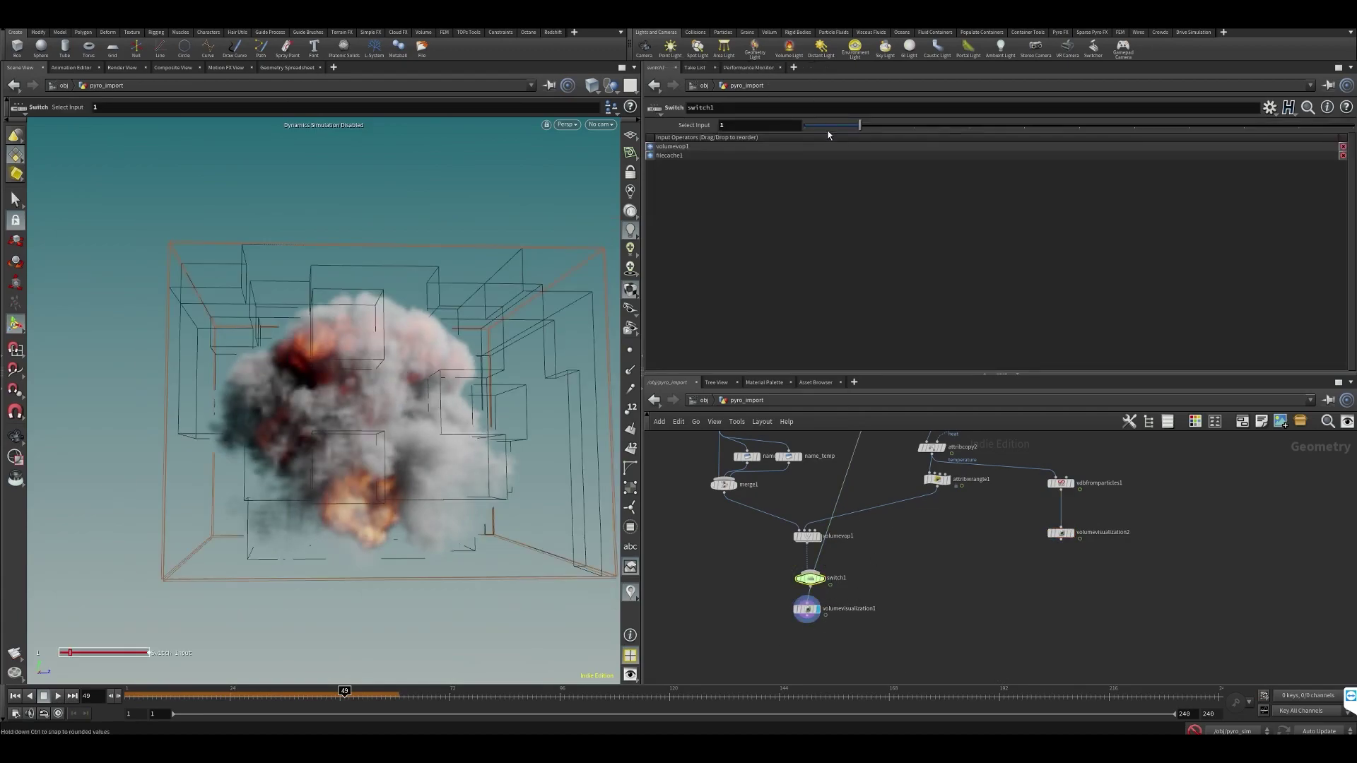
{"action": "left_click_drag", "start_coordinate": [829, 126], "coordinate": [791, 139]}
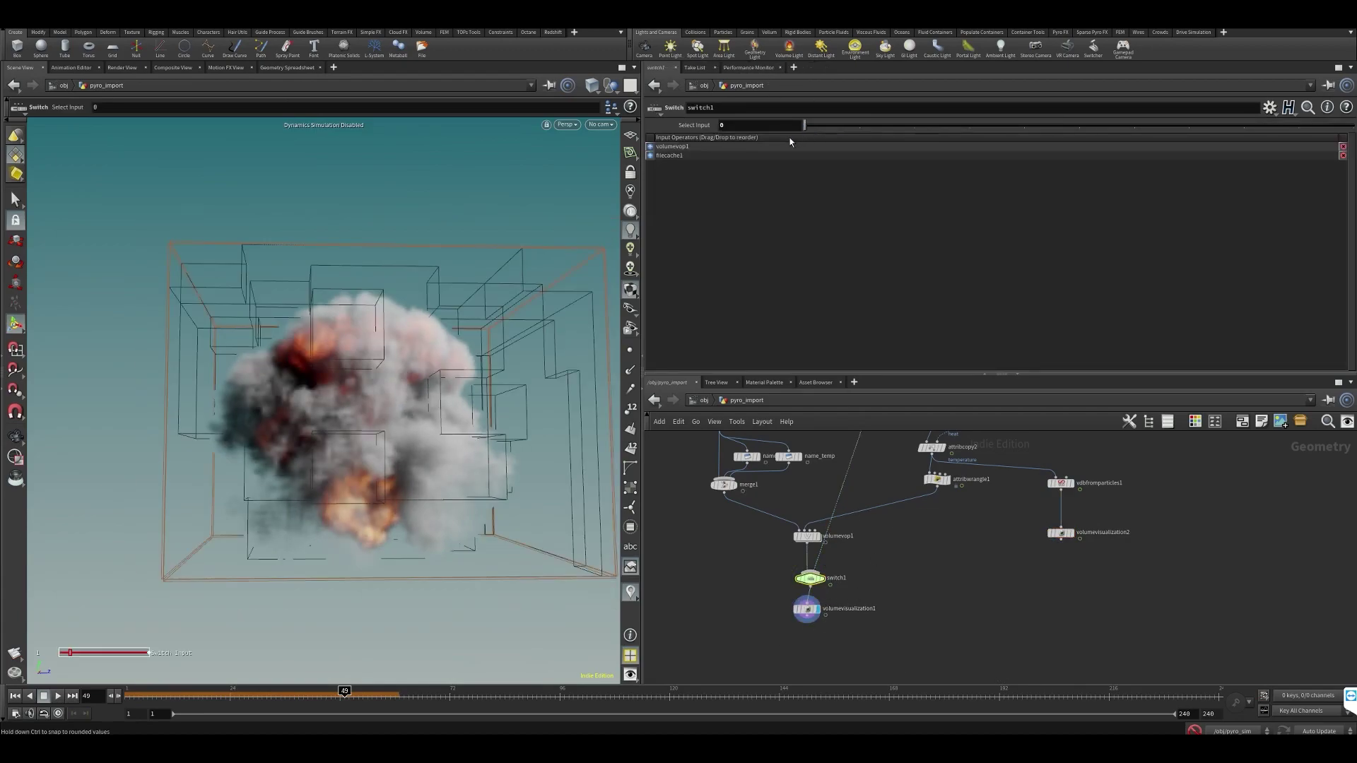
{"action": "left_click", "coordinate": [1074, 533]}
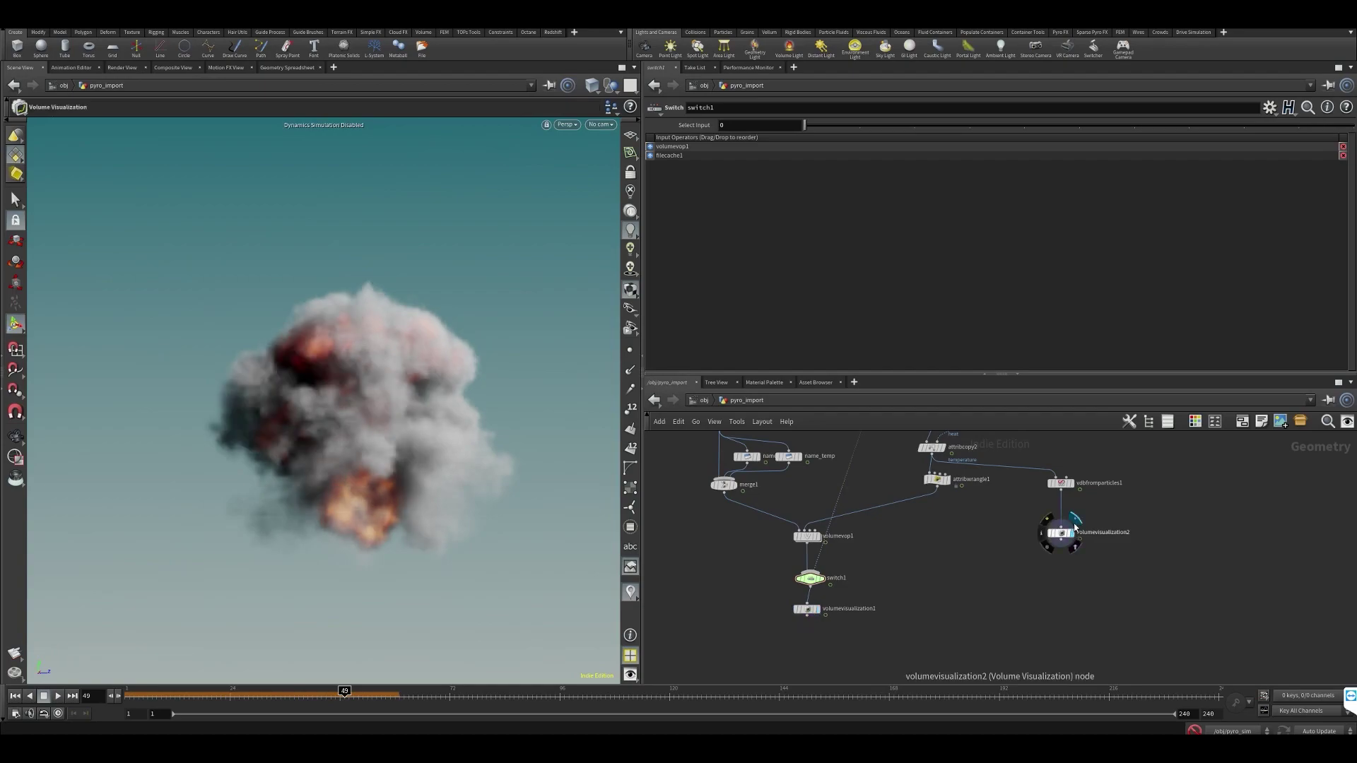
{"action": "left_click", "coordinate": [824, 604]}
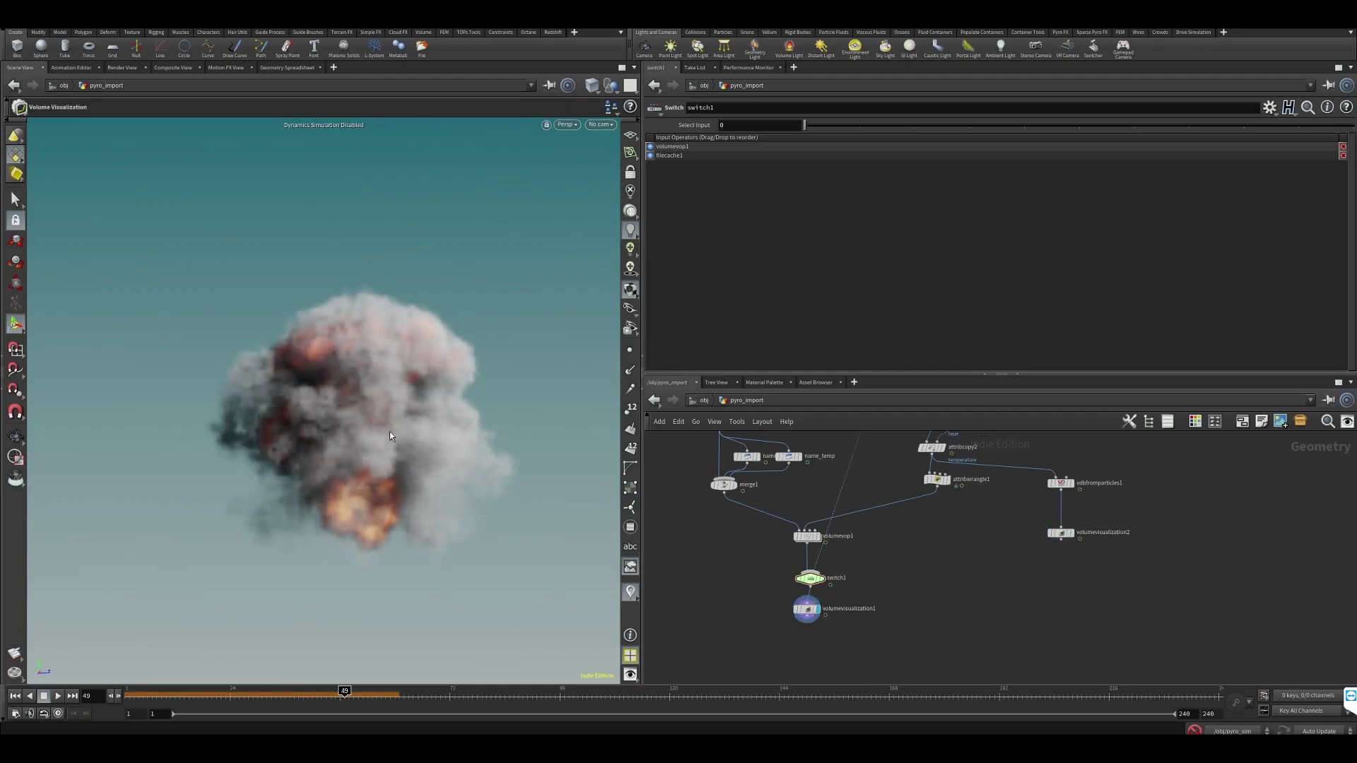
Save the scene and view the node info of volumevisualization2
{"action": "scroll", "coordinate": [904, 566], "scroll_direction": "up", "scroll_amount": 3}
{"action": "key", "text": "ctrl+s"}
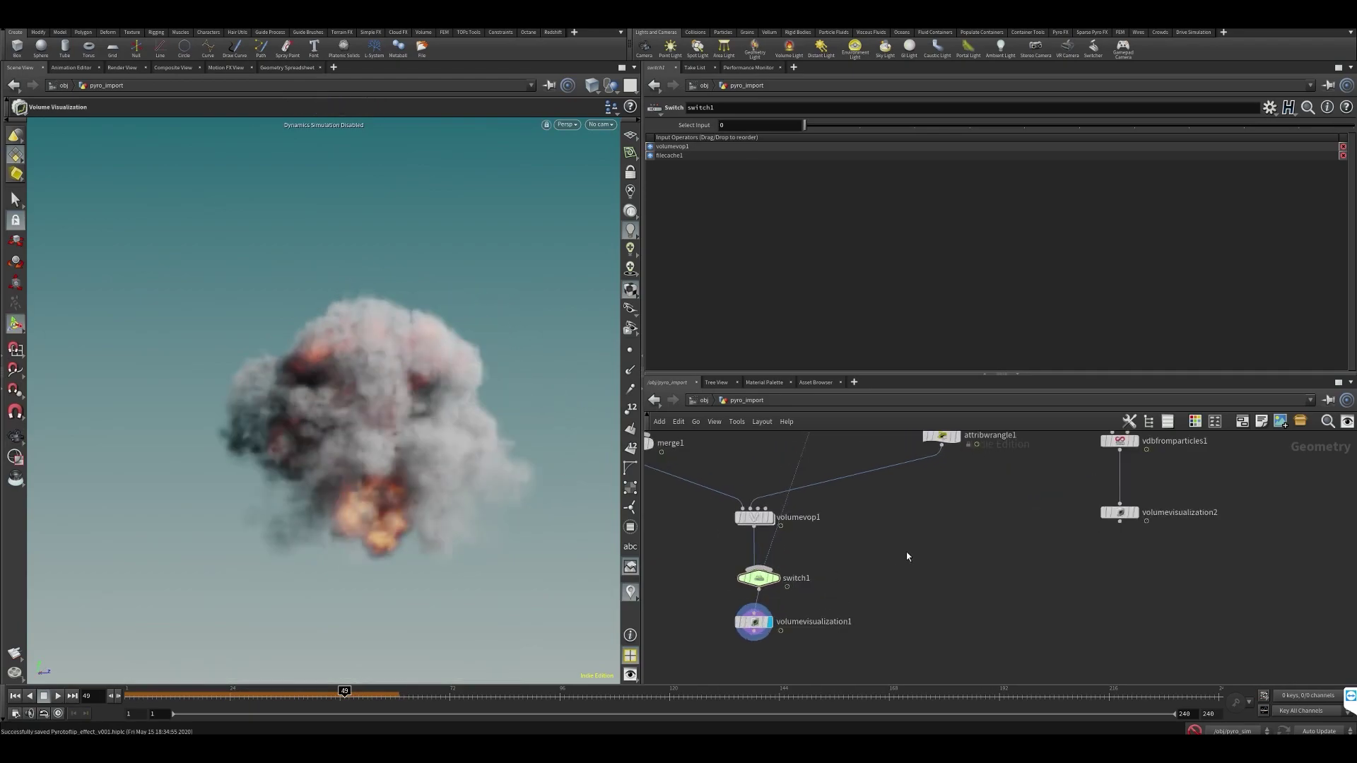
{"action": "left_click", "coordinate": [1131, 512]}
{"action": "middle_click", "coordinate": [1125, 516]}
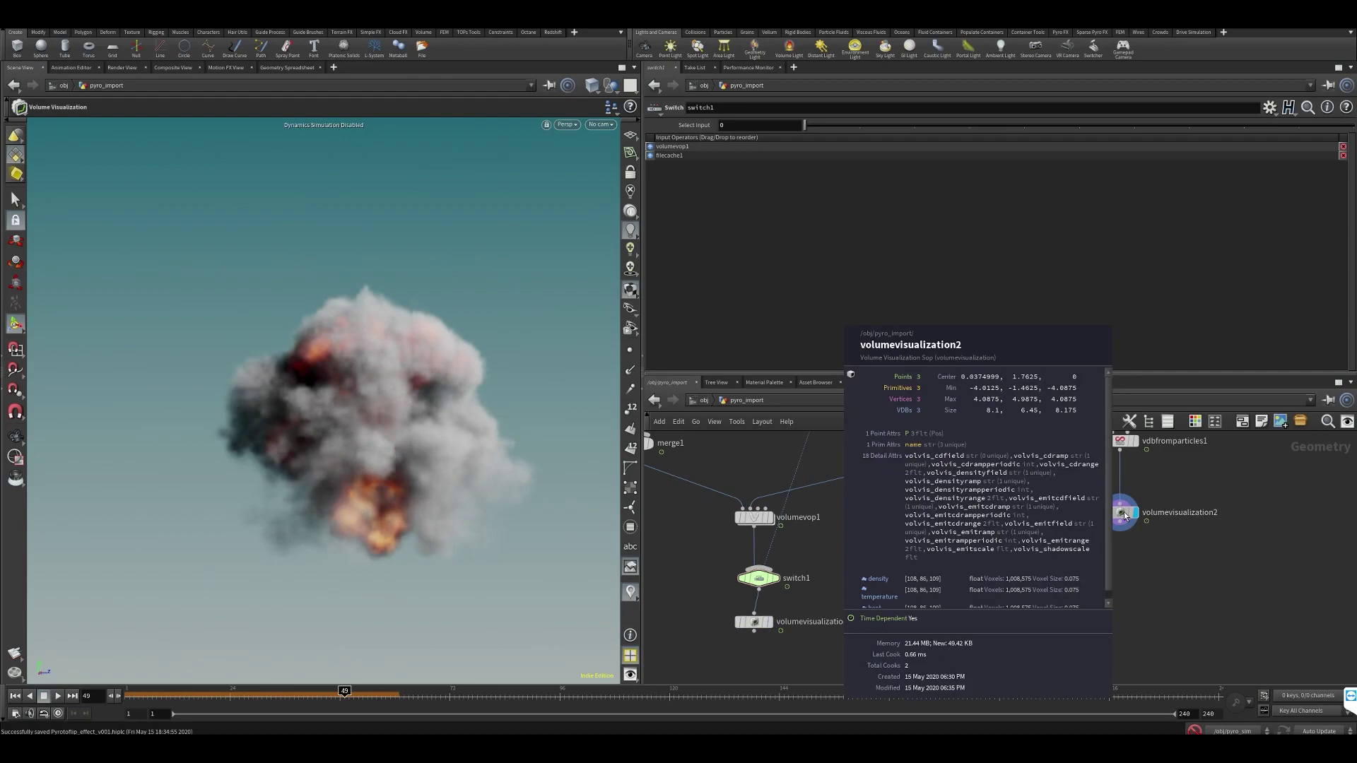
{"action": "middle_click", "coordinate": [752, 620]}
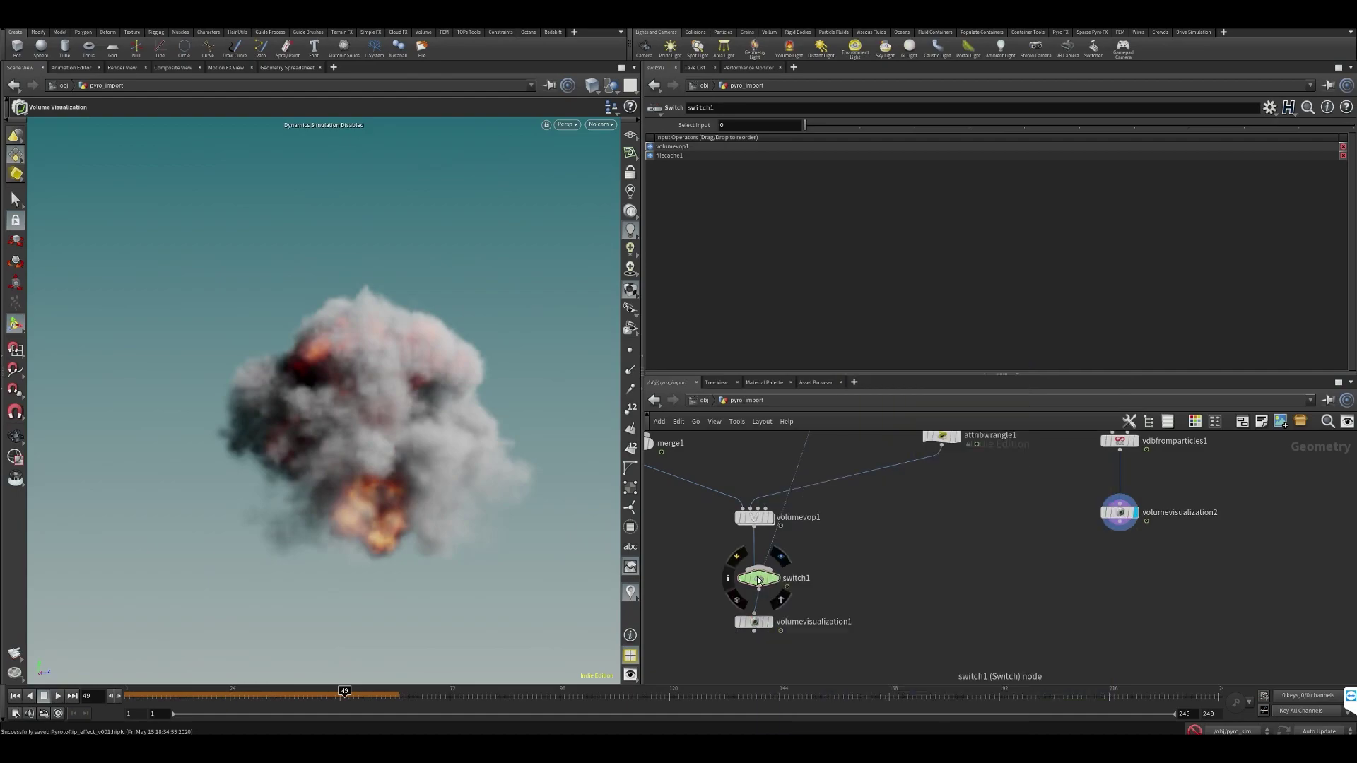
Check switch1's select input and display volumevisualization1 again to examine the rebuilt explosion
{"action": "left_click_drag", "start_coordinate": [692, 565], "coordinate": [775, 594]}
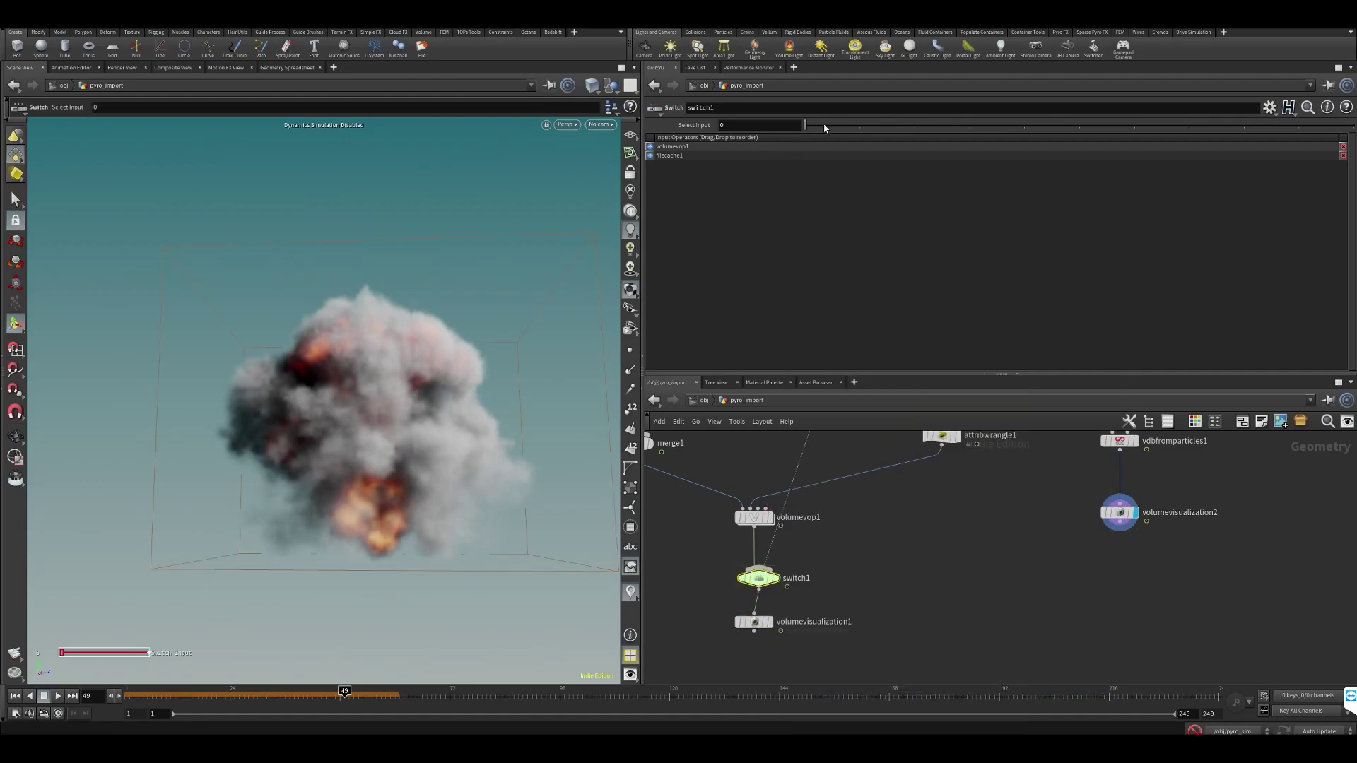
{"action": "mouse_move", "coordinate": [823, 125]}
{"action": "left_mouse_down"}
{"action": "mouse_move", "coordinate": [835, 130]}
{"action": "mouse_move", "coordinate": [807, 131]}
{"action": "left_mouse_up"}
{"action": "left_click", "coordinate": [773, 617]}
{"action": "left_click", "coordinate": [769, 622]}
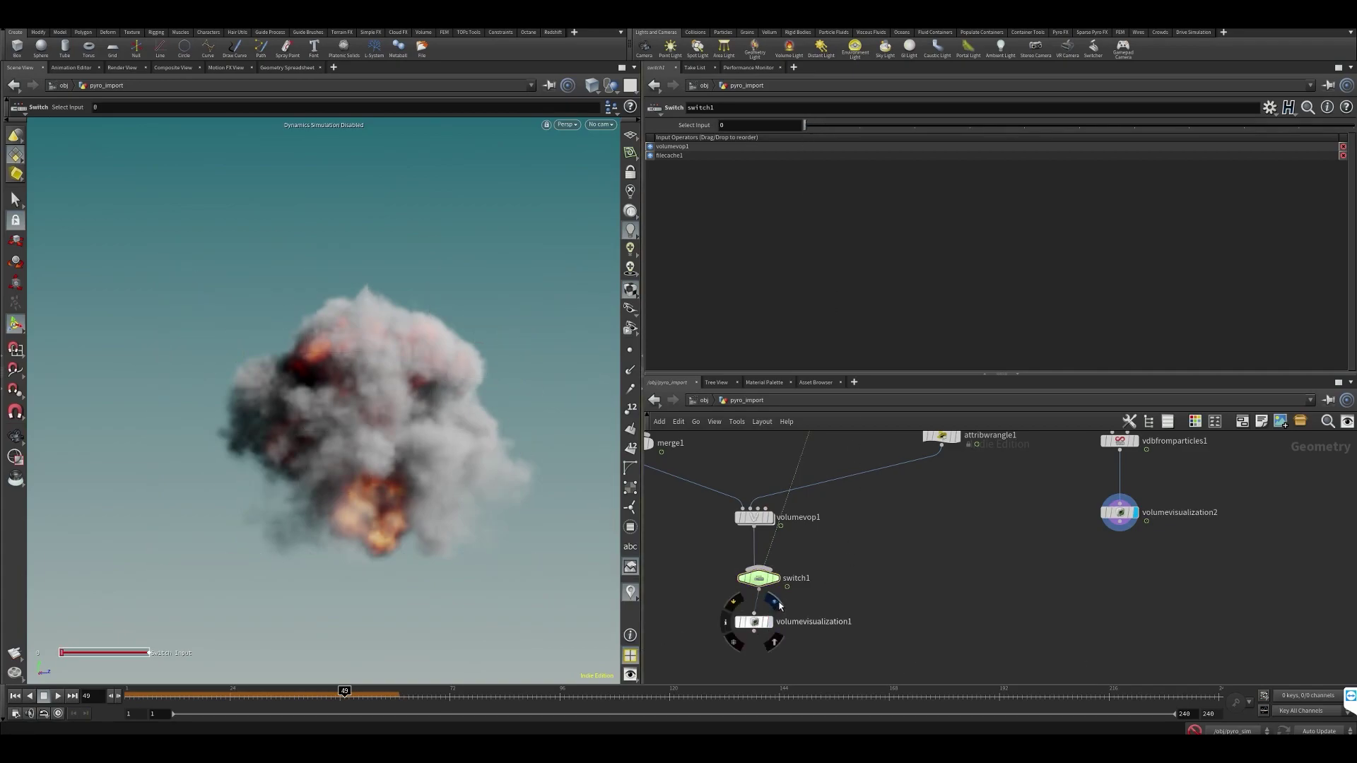
{"action": "key", "text": "h"}
{"action": "left_click_drag", "start_coordinate": [391, 453], "coordinate": [405, 417], "text": "alt"}
{"action": "scroll", "coordinate": [789, 581], "scroll_direction": "down", "scroll_amount": 3}
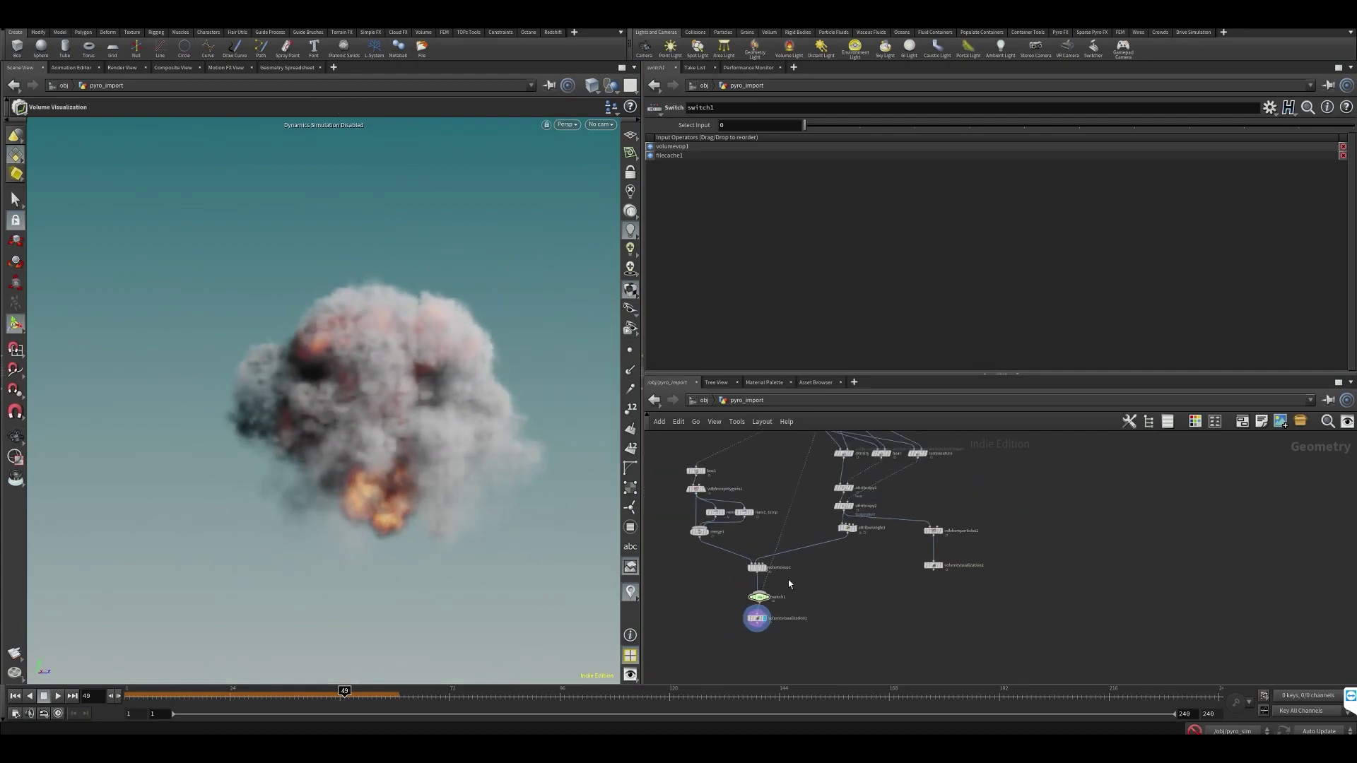
Review the pyro_import node network and scrub the timeline to examine the explosion at other frames
{"action": "middle_click_drag", "start_coordinate": [806, 494], "coordinate": [803, 556]}
{"action": "scroll", "coordinate": [963, 539], "scroll_direction": "up", "scroll_amount": 3}
{"action": "left_click_drag", "start_coordinate": [958, 494], "coordinate": [760, 545]}
{"action": "left_click", "coordinate": [897, 502]}
{"action": "middle_click_drag", "start_coordinate": [911, 481], "coordinate": [923, 558]}
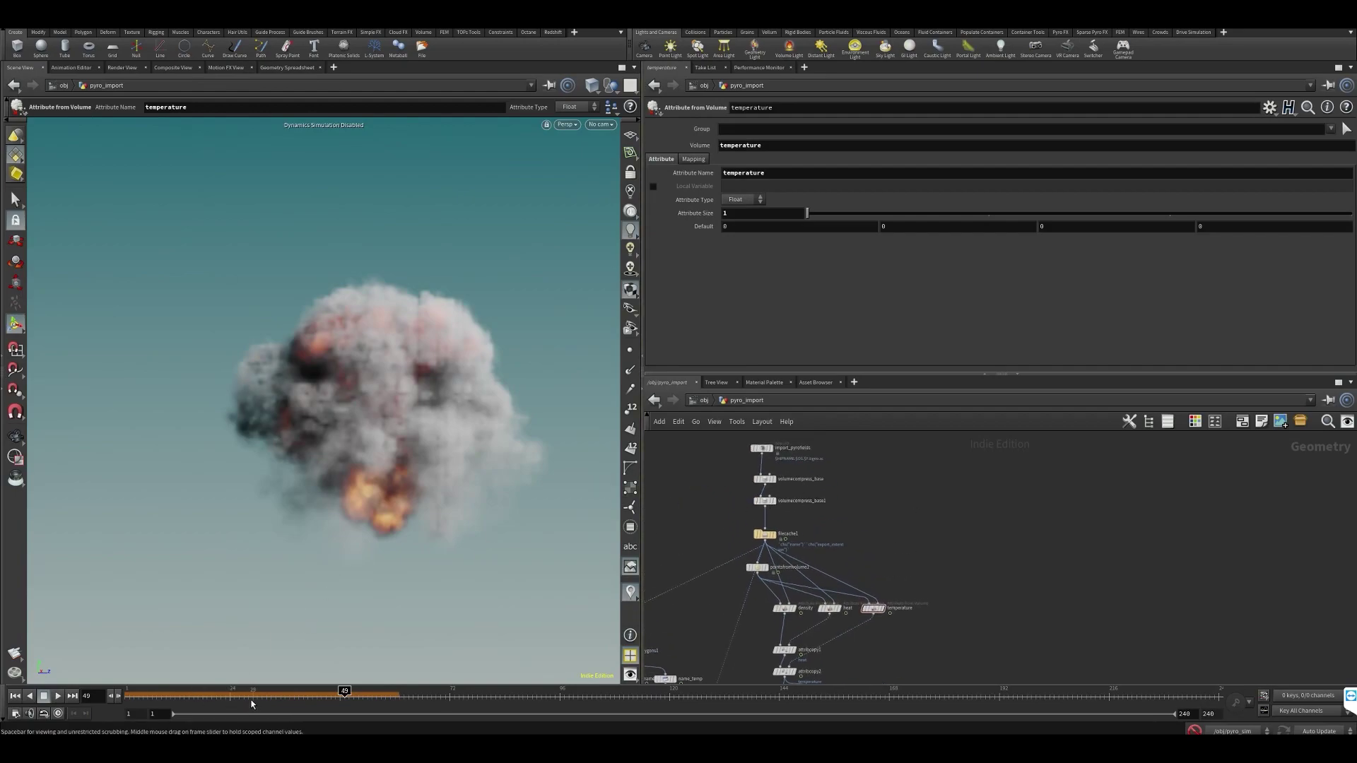
{"action": "left_click_drag", "start_coordinate": [193, 692], "coordinate": [267, 690]}
{"action": "middle_click_drag", "start_coordinate": [908, 539], "coordinate": [905, 463]}
{"action": "middle_click_drag", "start_coordinate": [867, 537], "coordinate": [890, 521]}
{"action": "middle_click_drag", "start_coordinate": [778, 626], "coordinate": [897, 578]}
{"action": "middle_click_drag", "start_coordinate": [1037, 574], "coordinate": [889, 594]}
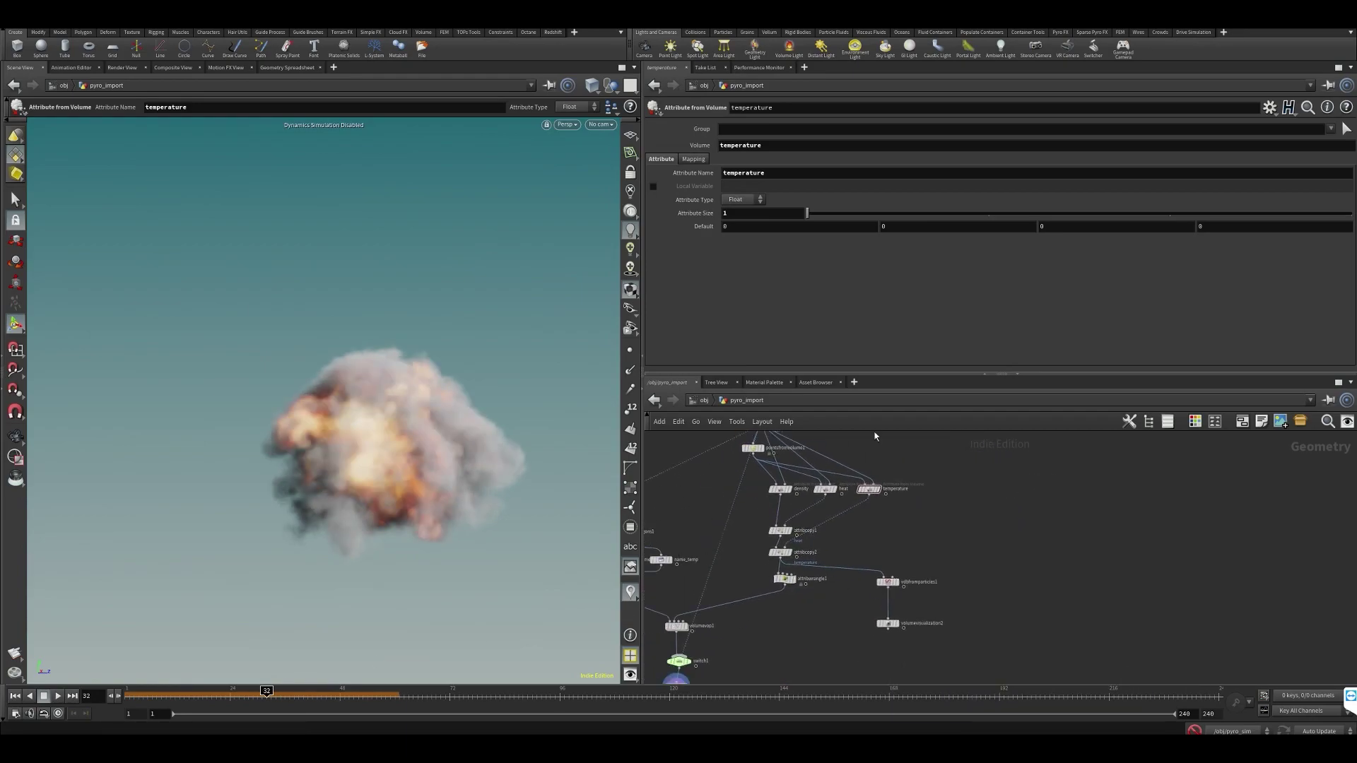
{"action": "middle_click_drag", "start_coordinate": [875, 436], "coordinate": [841, 554]}
{"action": "left_click_drag", "start_coordinate": [295, 699], "coordinate": [206, 696]}
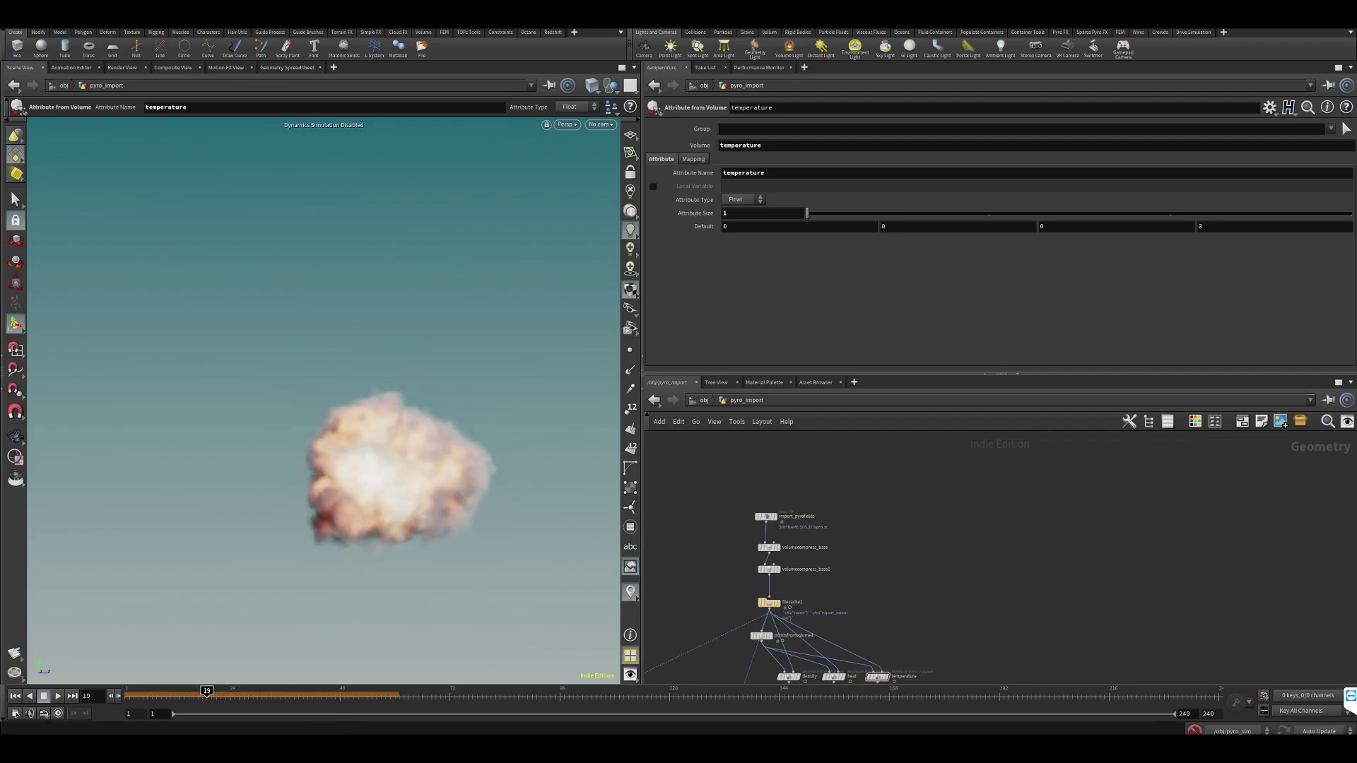
{"action": "left_click_drag", "start_coordinate": [131, 693], "coordinate": [747, 475]}
Set filecache1's version to 1 and display the file cache node
{"action": "scroll", "coordinate": [744, 567], "scroll_direction": "up", "scroll_amount": 2}
{"action": "left_click", "coordinate": [778, 619]}
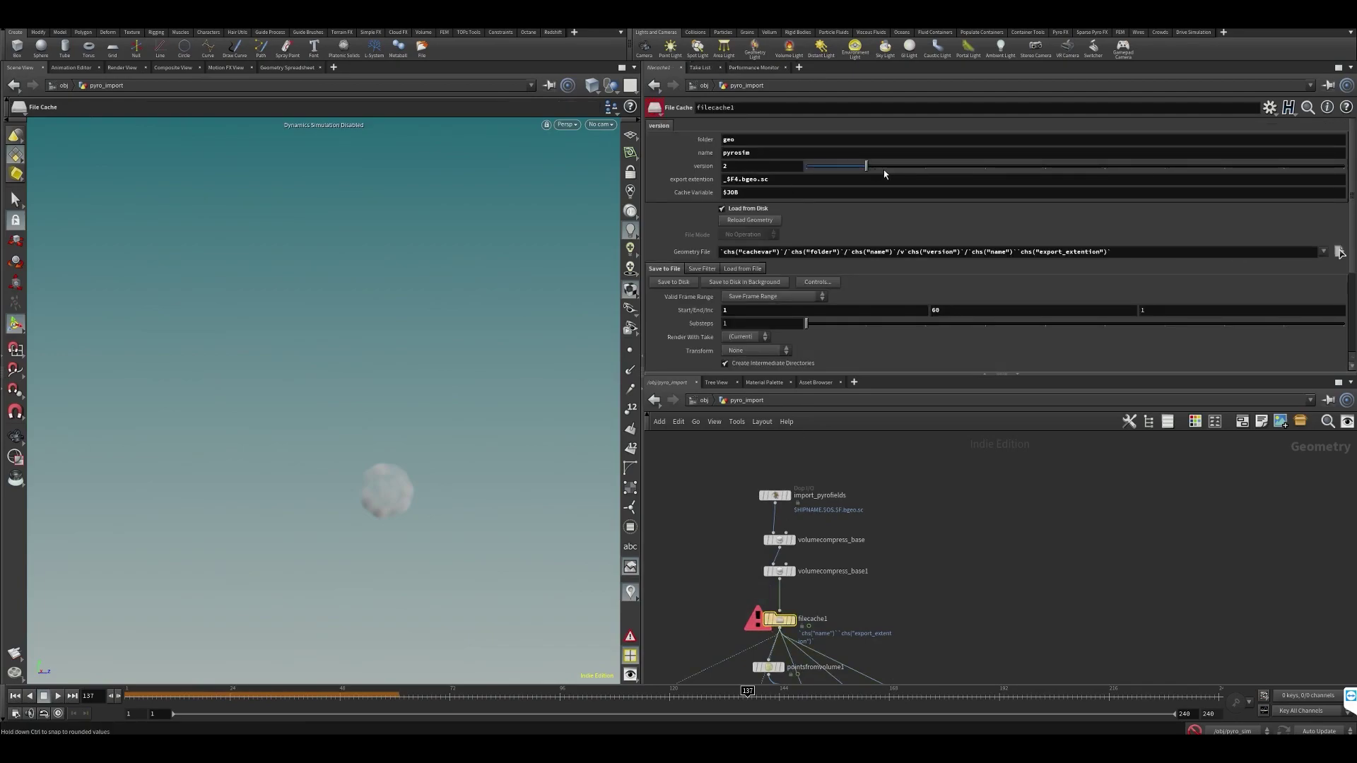
{"action": "left_click_drag", "start_coordinate": [884, 169], "coordinate": [790, 168]}
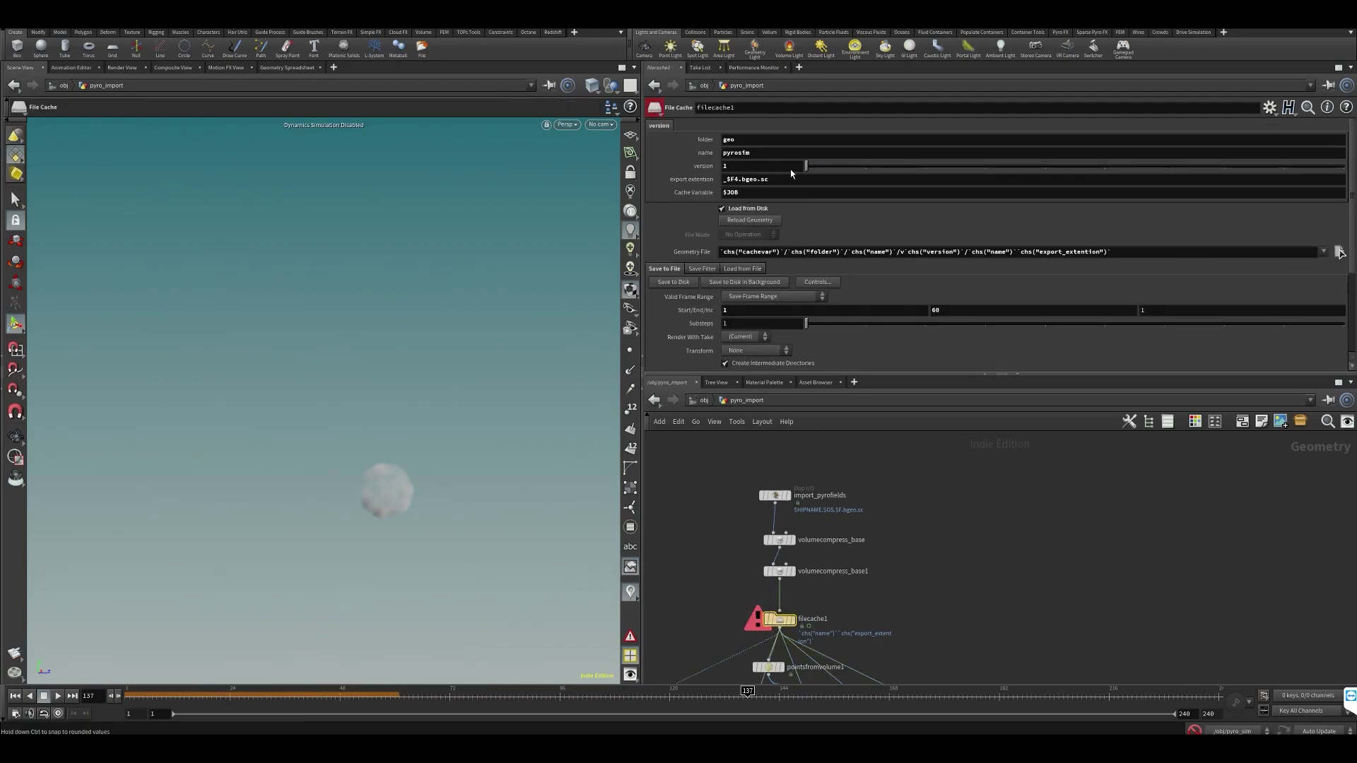
{"action": "left_click", "coordinate": [792, 601]}
{"action": "middle_click_drag", "start_coordinate": [863, 569], "coordinate": [853, 517]}
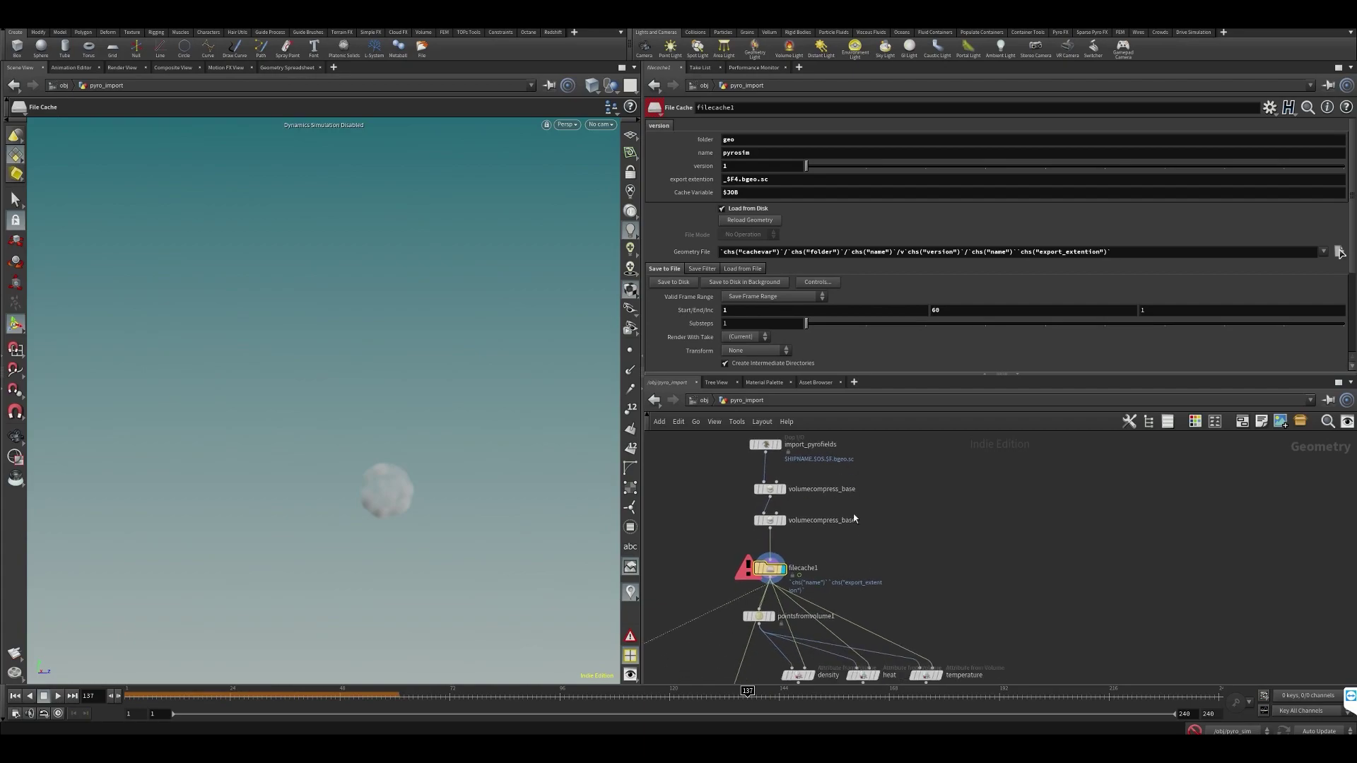
Set the Division Size of the pyro smoke object in pyro_sim to 0.028
{"action": "left_click", "coordinate": [698, 401]}
{"action": "double_click", "coordinate": [924, 509]}
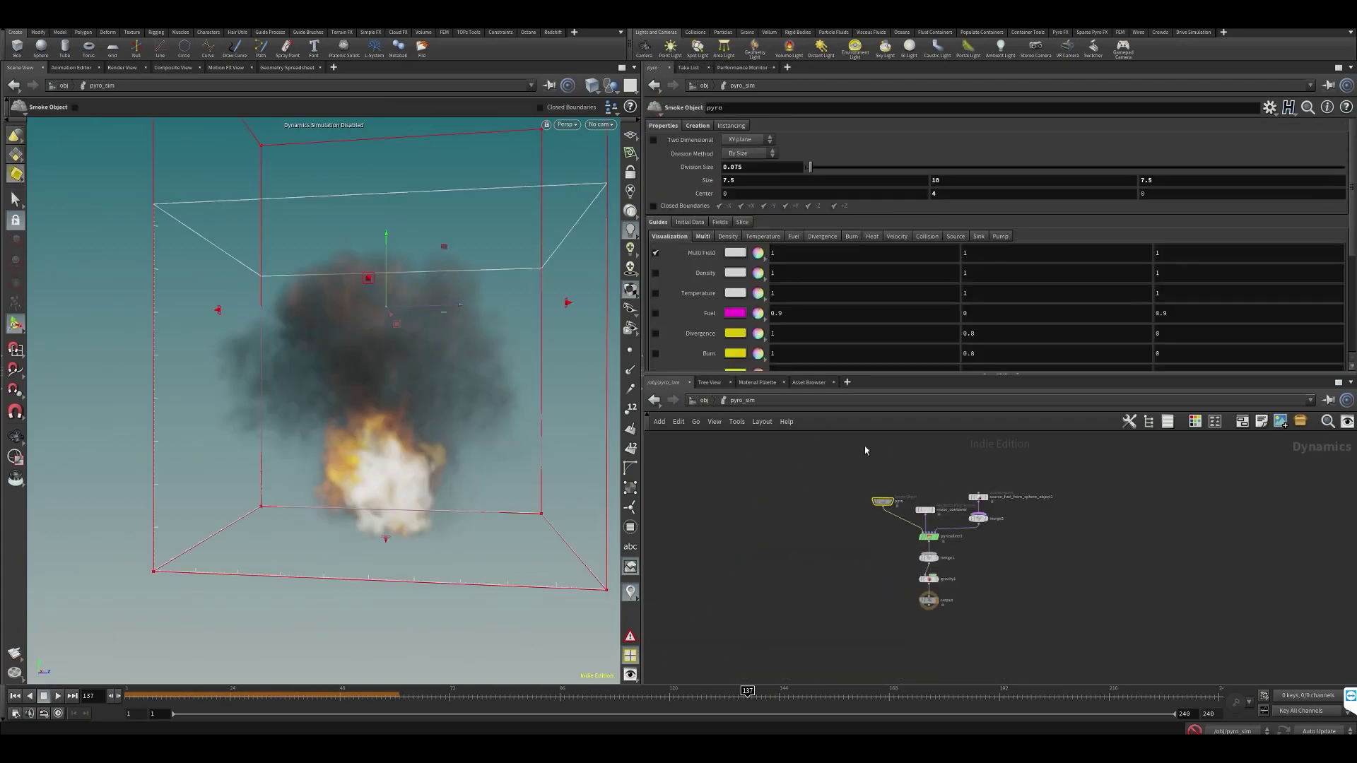
{"action": "left_click", "coordinate": [775, 166]}
{"action": "type", "text": "0.028"}
{"action": "key", "text": "Return"}
Return to the pyro_import network and save the scene
{"action": "key", "text": "u"}
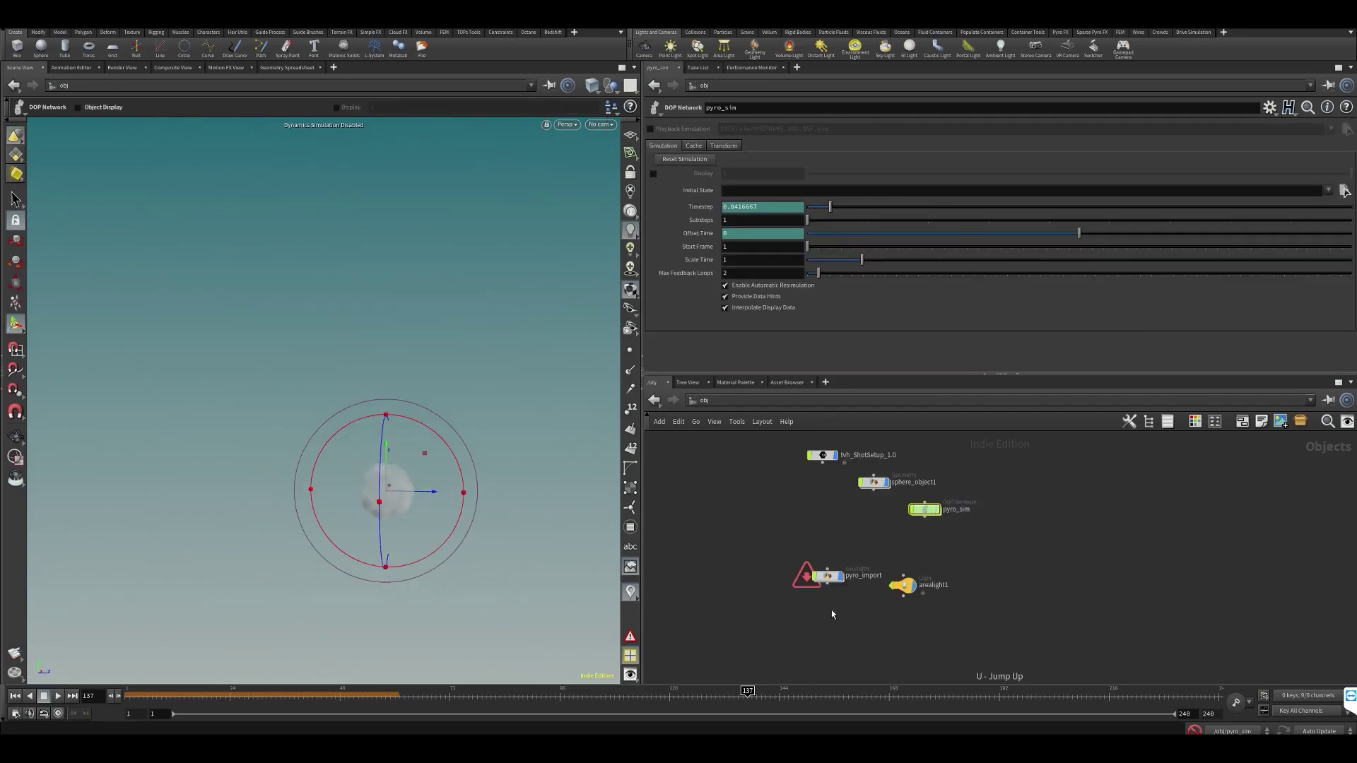
{"action": "left_click", "coordinate": [831, 577]}
{"action": "double_click", "coordinate": [831, 577]}
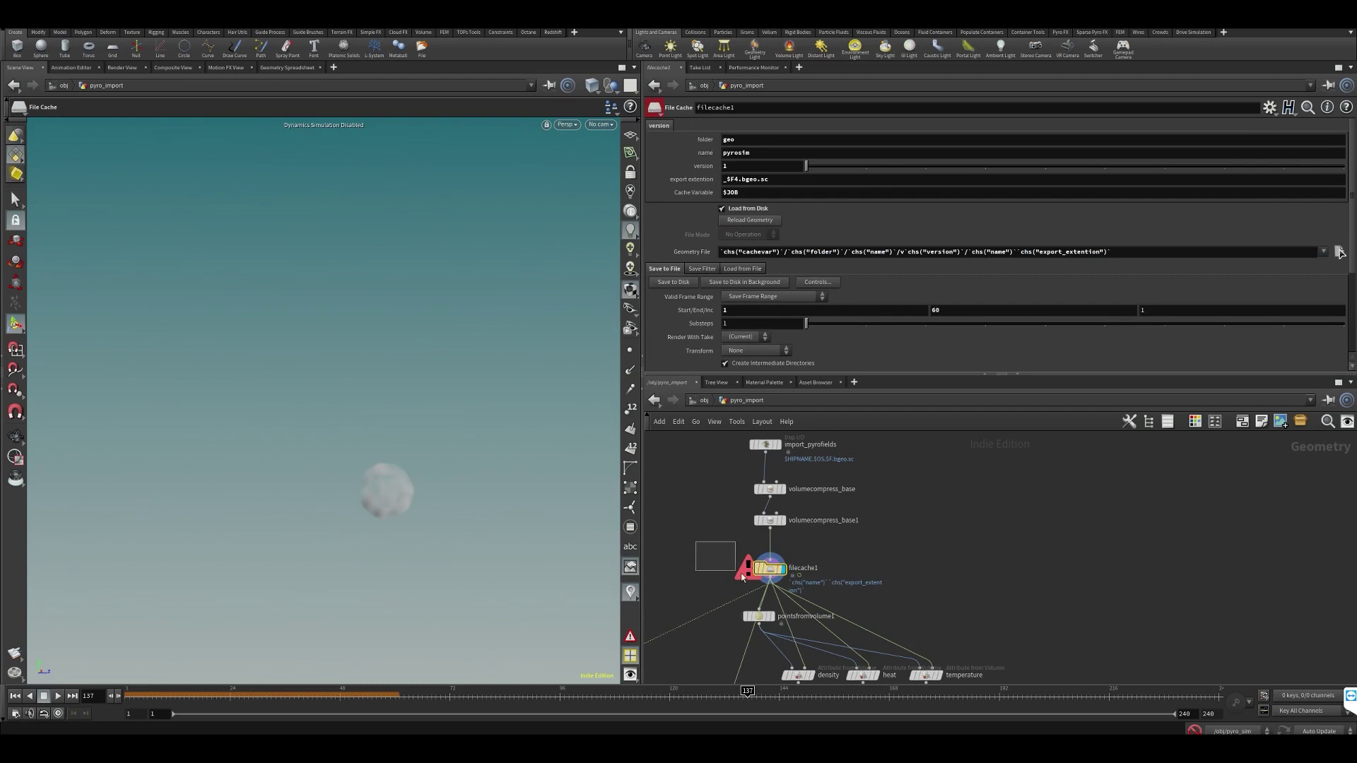
{"action": "key", "text": "ctrl+s"}
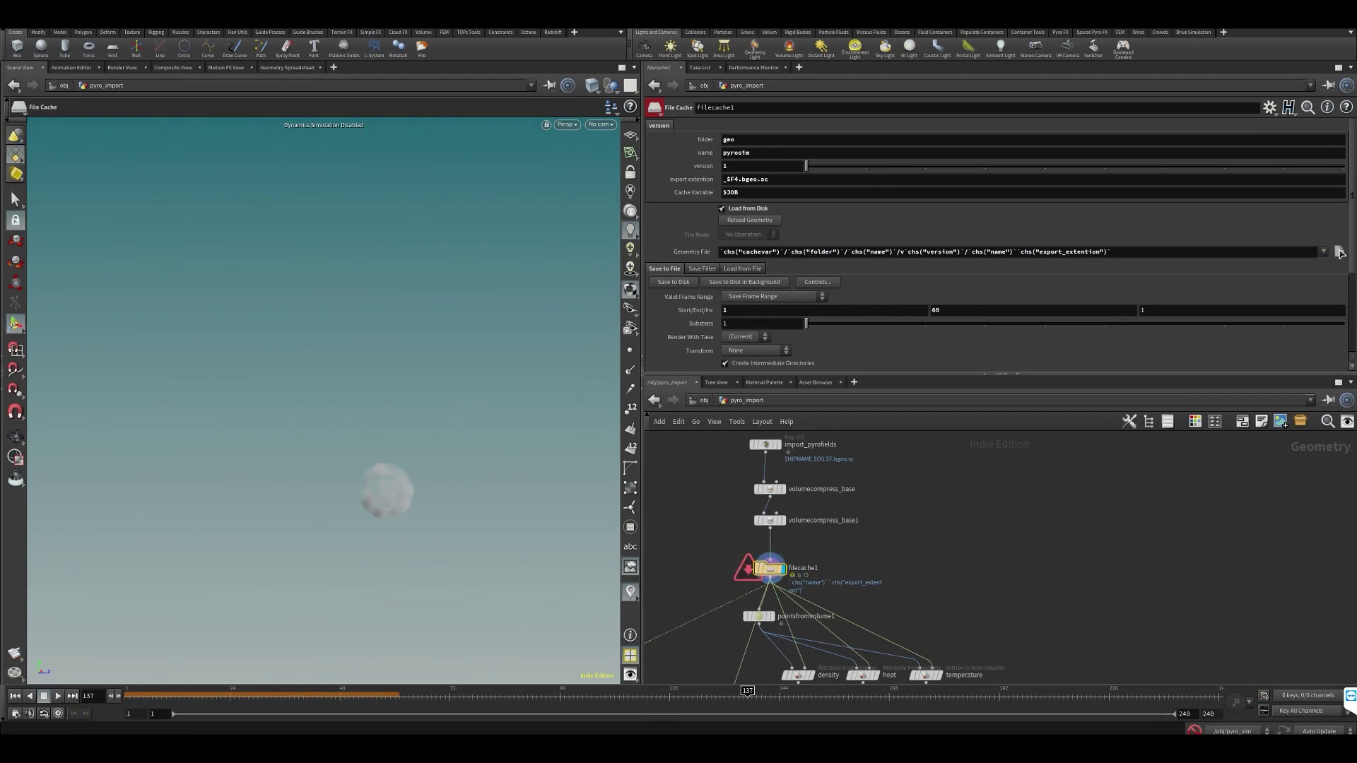